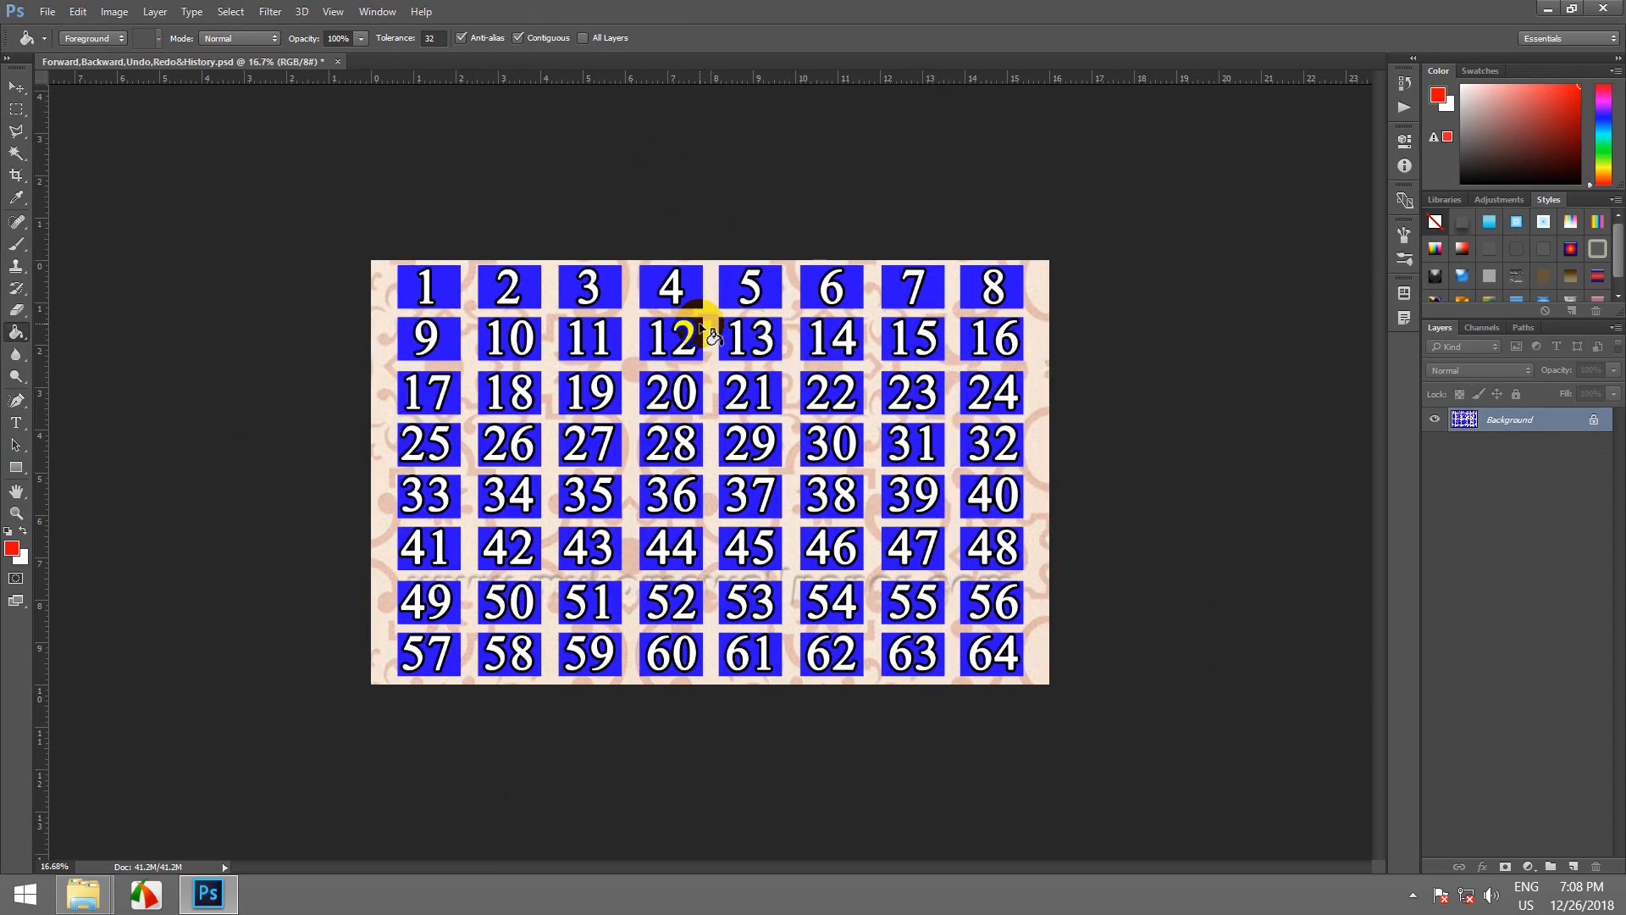
- Select the Paint Bucket tool and use red (ff0000) as the foreground color
{"action": "right_click", "coordinate": [16, 332]}
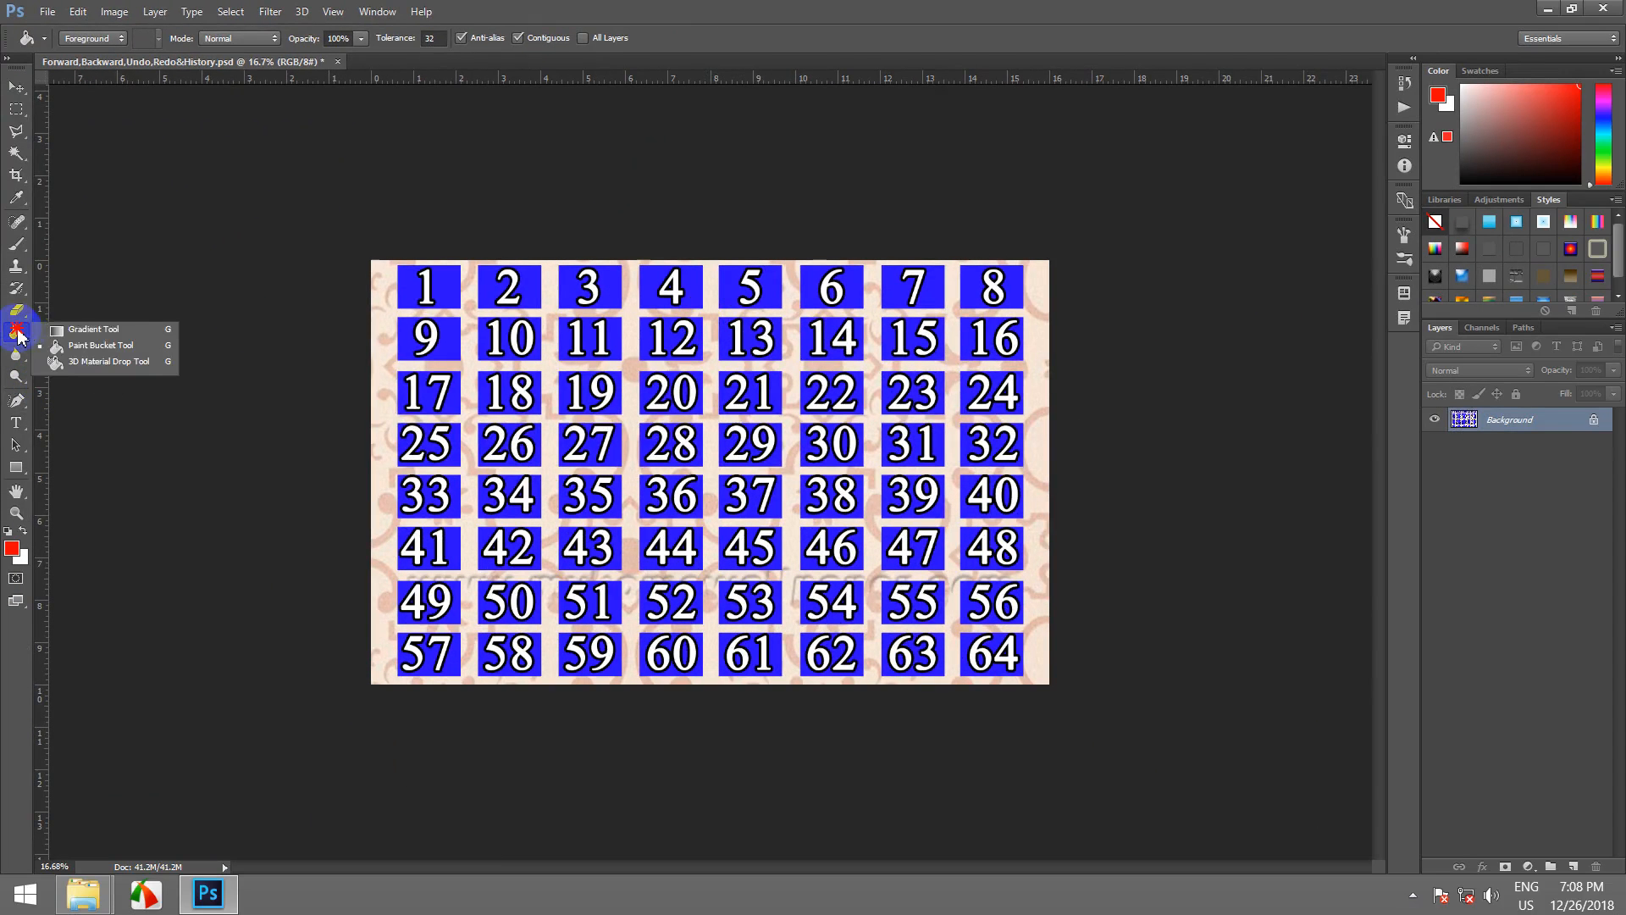
{"action": "left_click", "coordinate": [94, 347]}
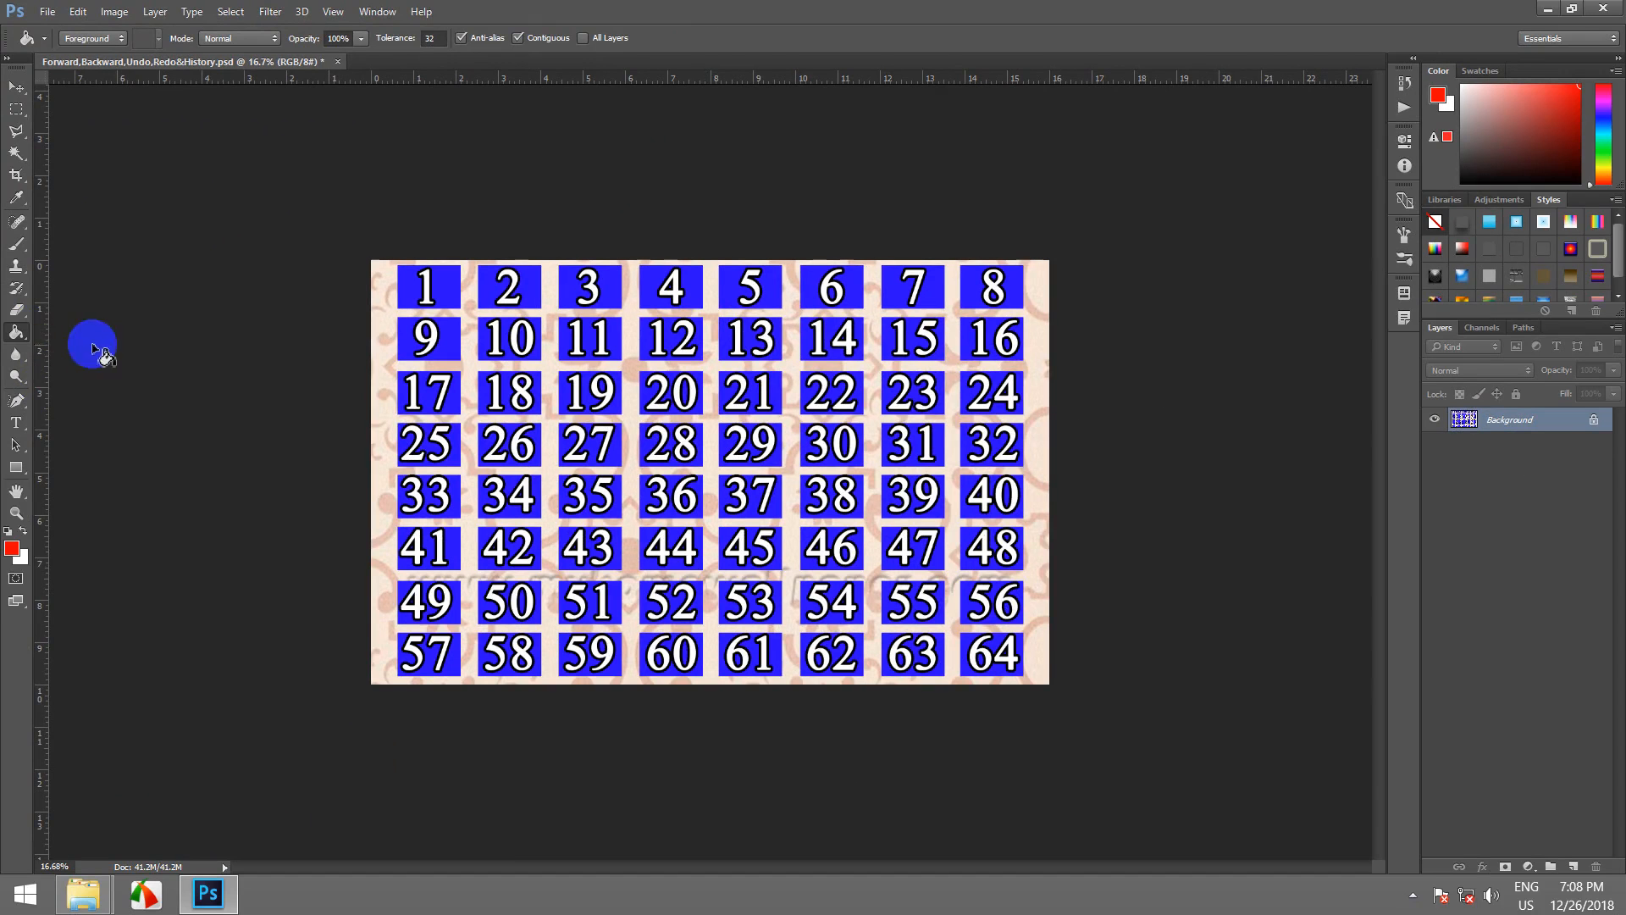
{"action": "left_click", "coordinate": [12, 551]}
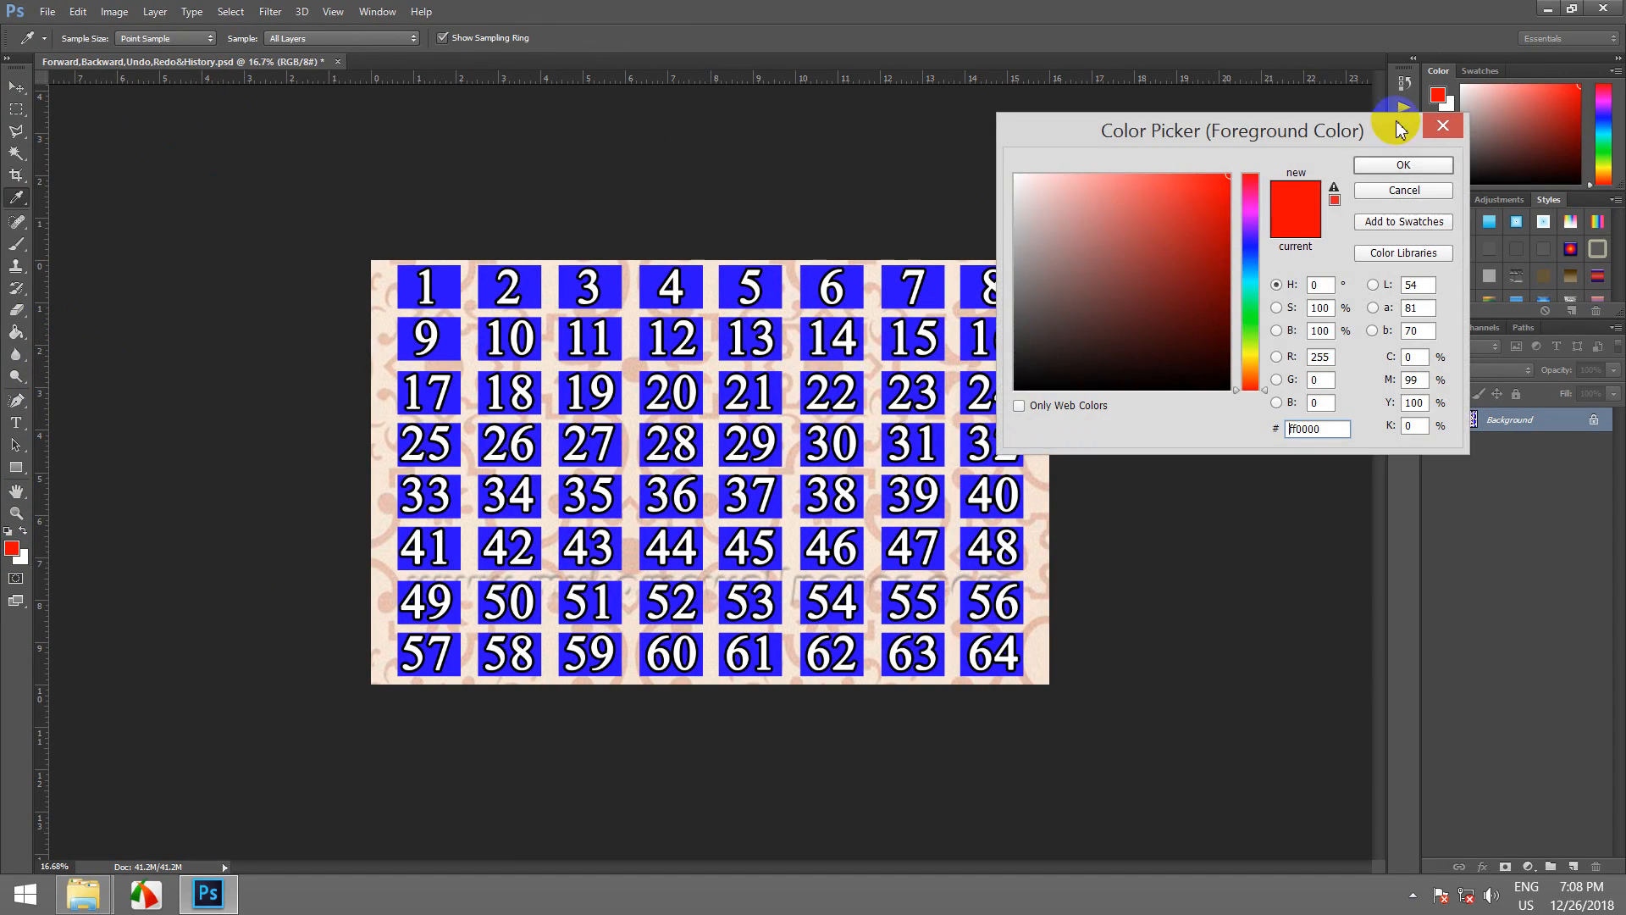
{"action": "left_click", "coordinate": [1404, 164]}
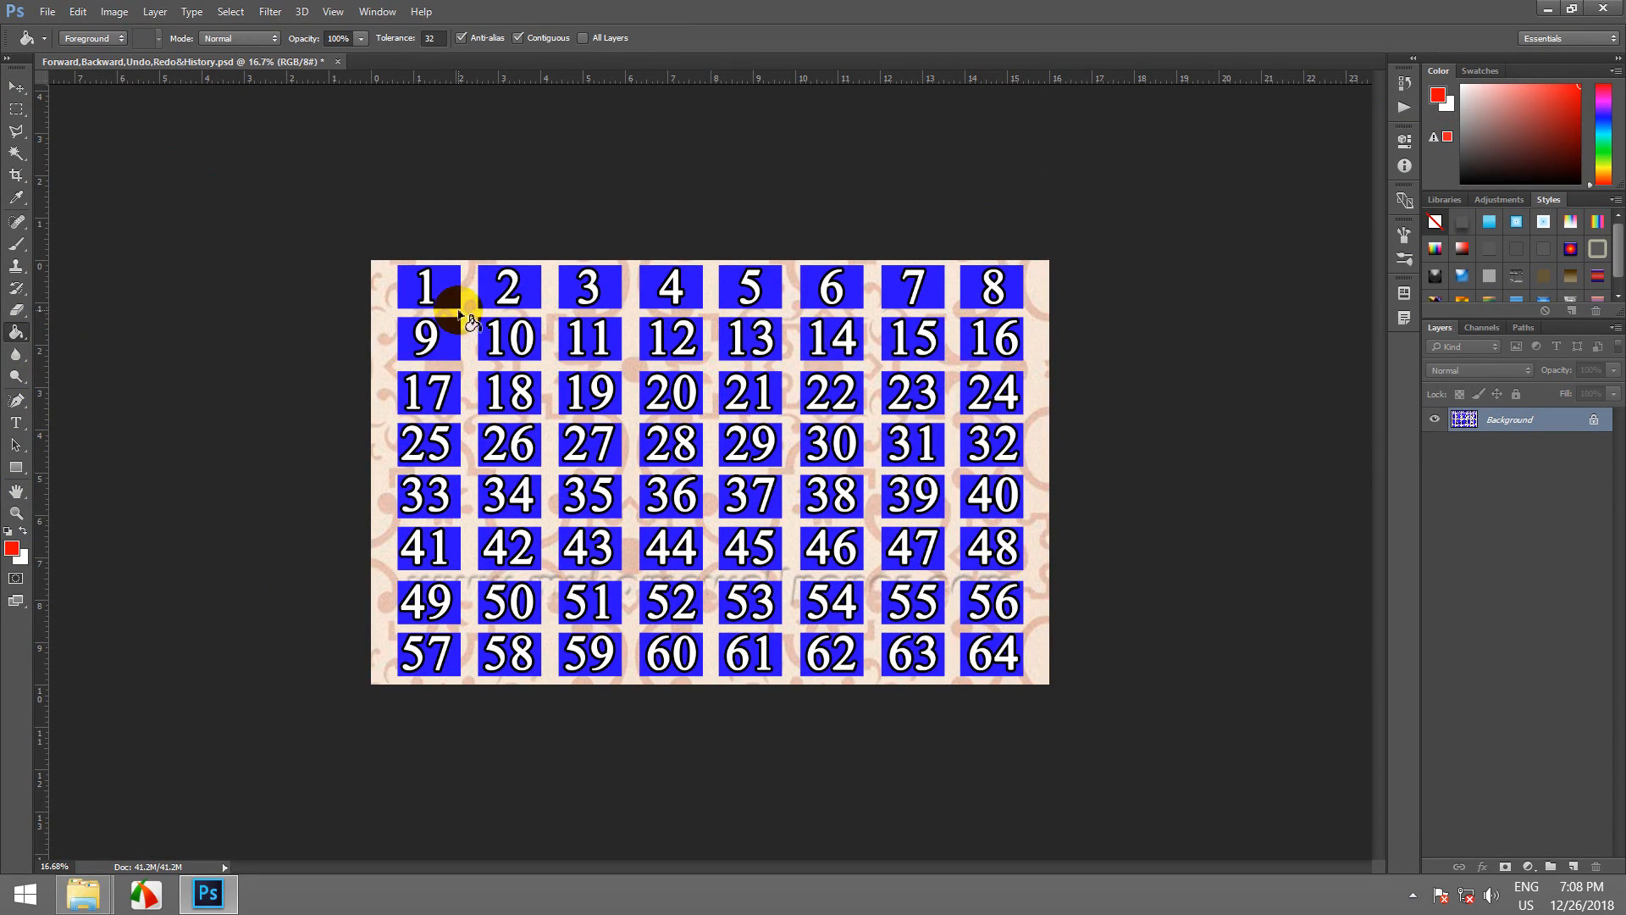
- Fill the blue boxes numbered 1 to 8 in the first row with the red foreground color
{"action": "scroll", "coordinate": [462, 284], "scroll_direction": "up", "scroll_amount": 4}
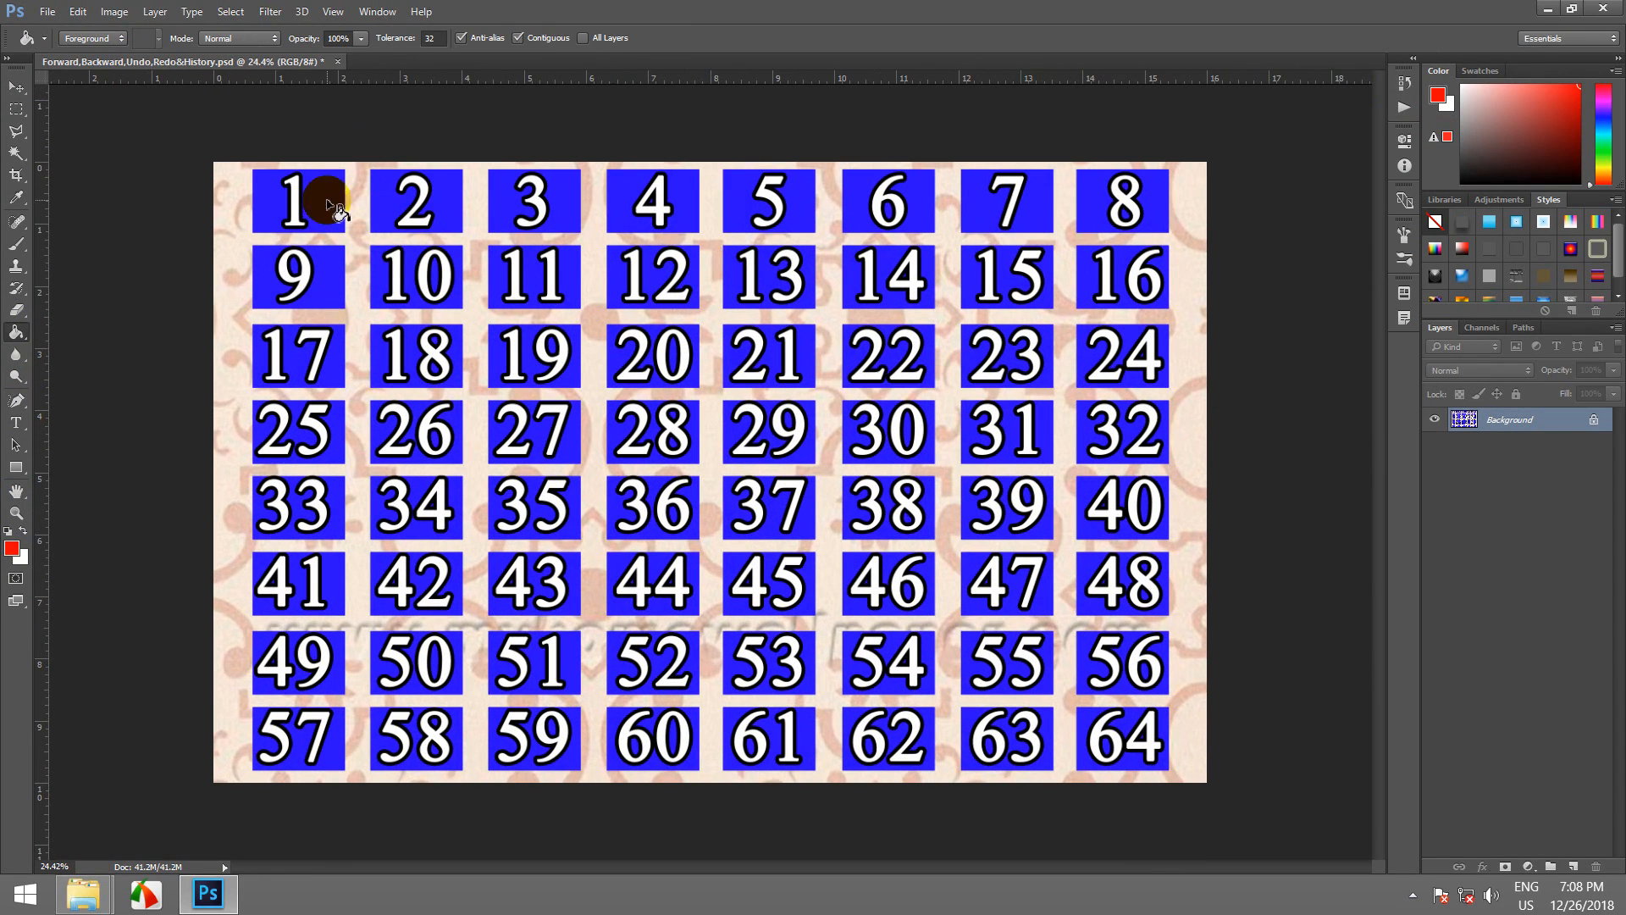
{"action": "left_click", "coordinate": [331, 211]}
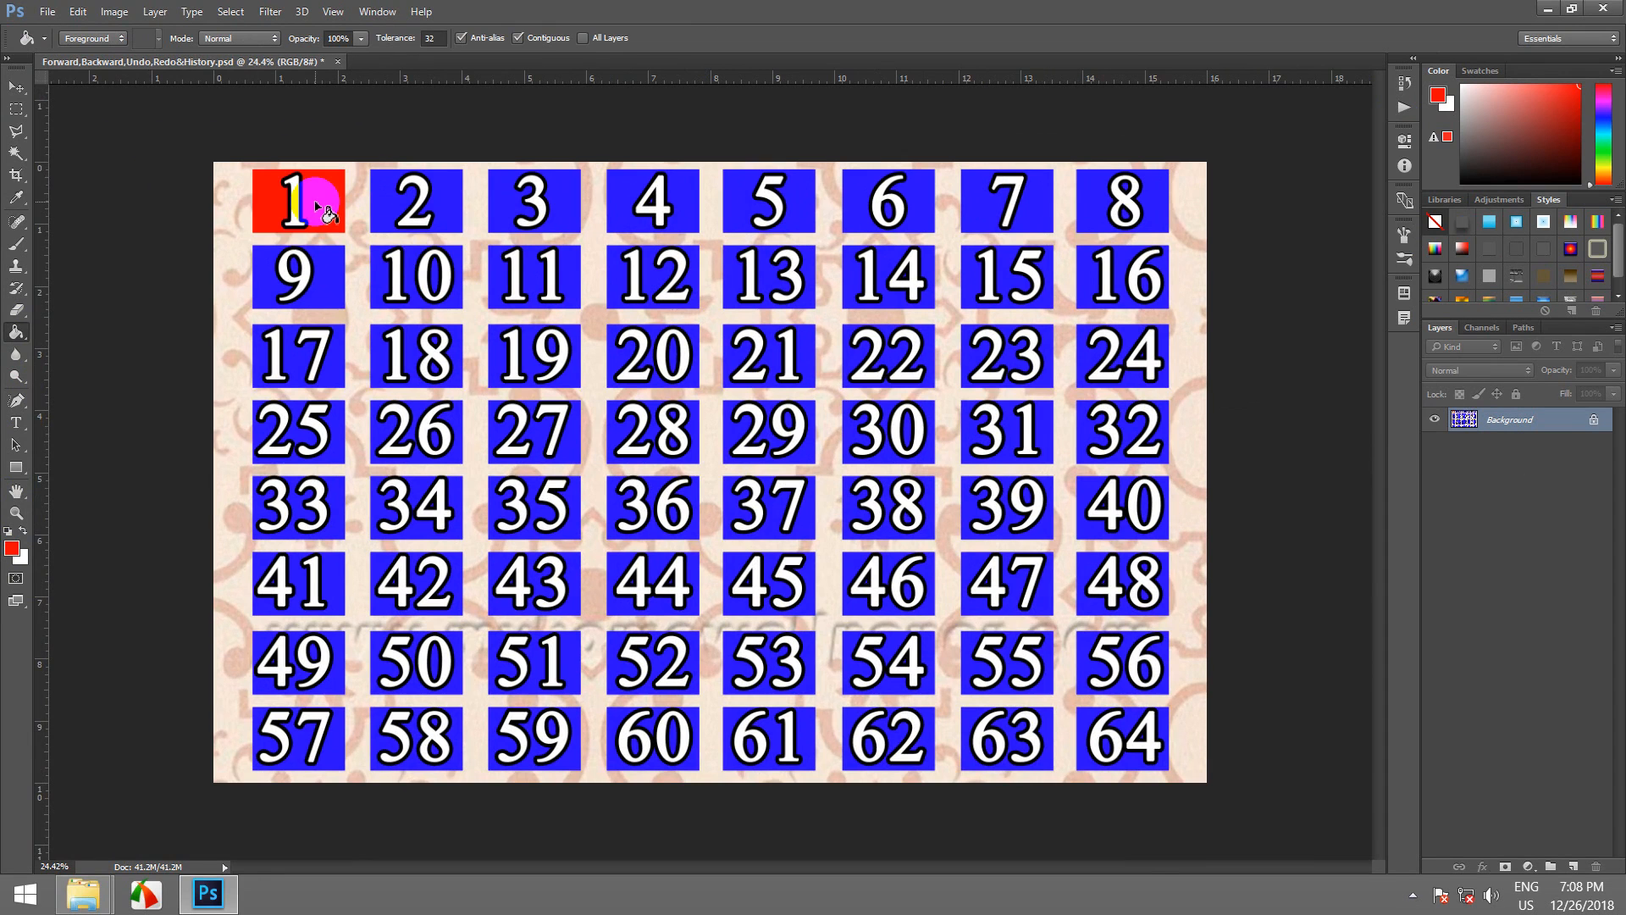
{"action": "left_click", "coordinate": [436, 207]}
{"action": "left_click", "coordinate": [559, 202]}
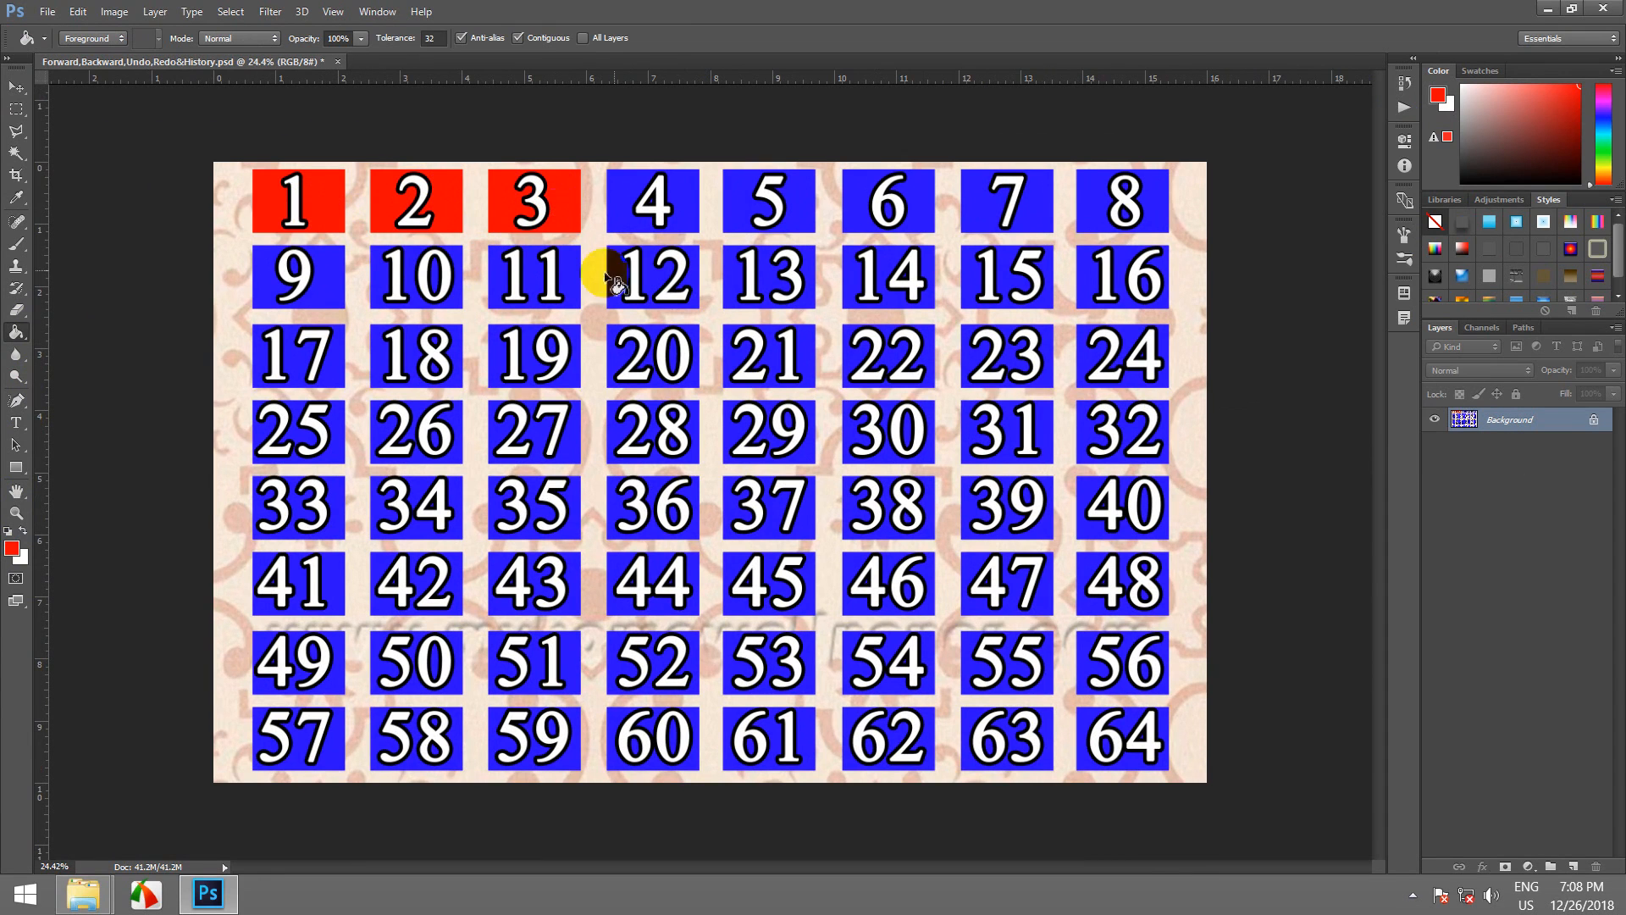
{"action": "left_click", "coordinate": [678, 193]}
{"action": "left_click", "coordinate": [796, 193]}
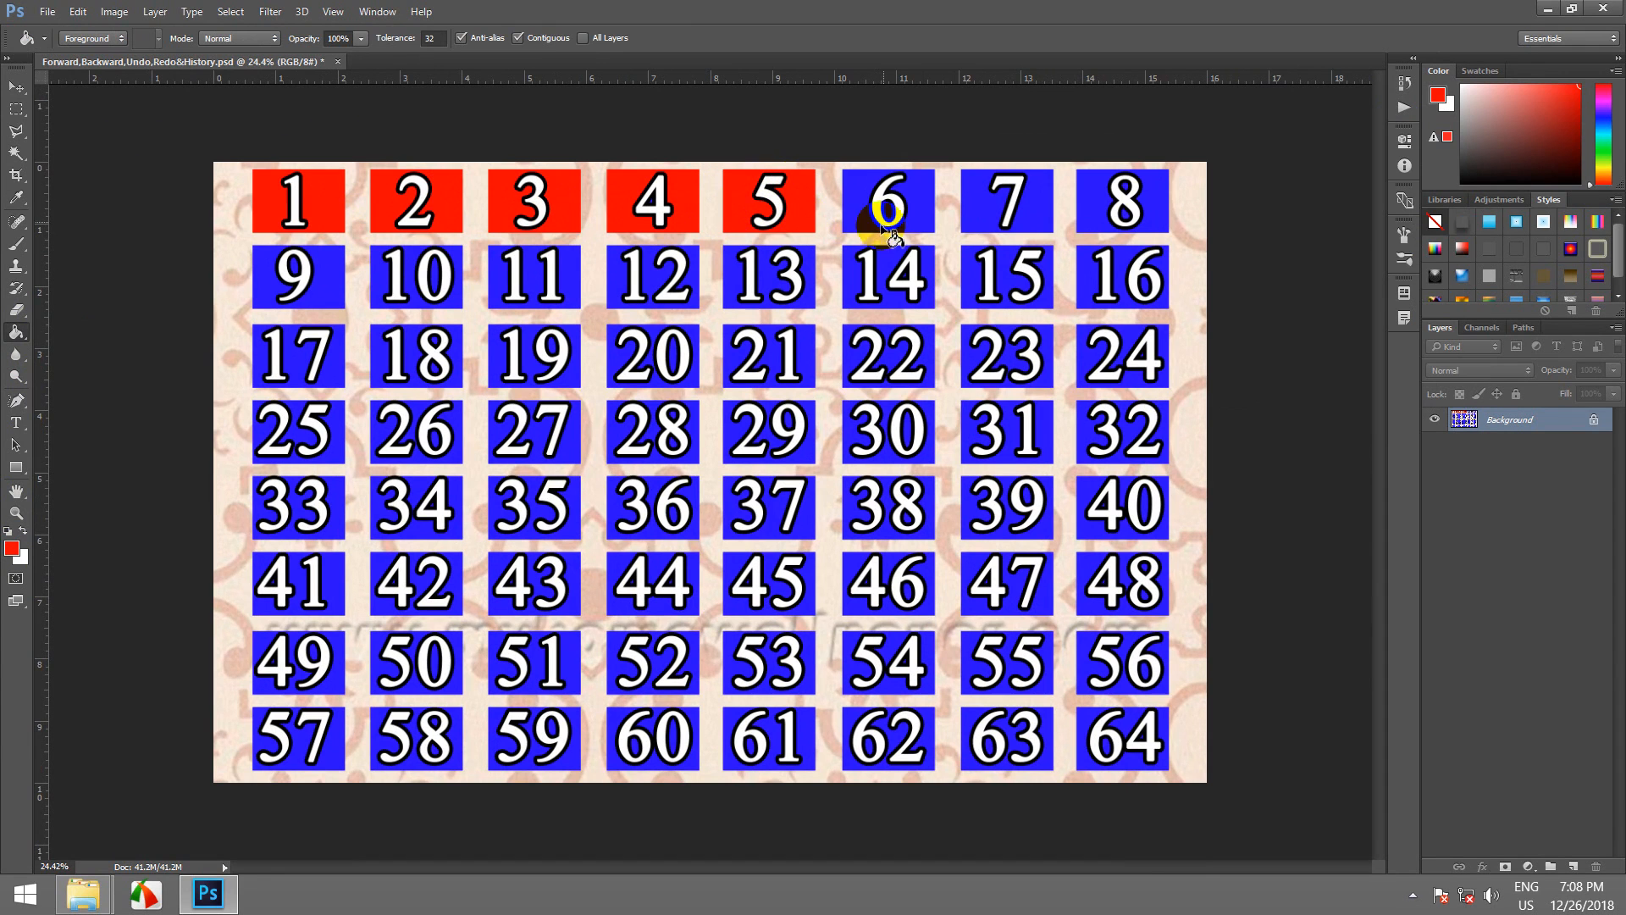
{"action": "left_click", "coordinate": [909, 185]}
{"action": "left_click", "coordinate": [1042, 204]}
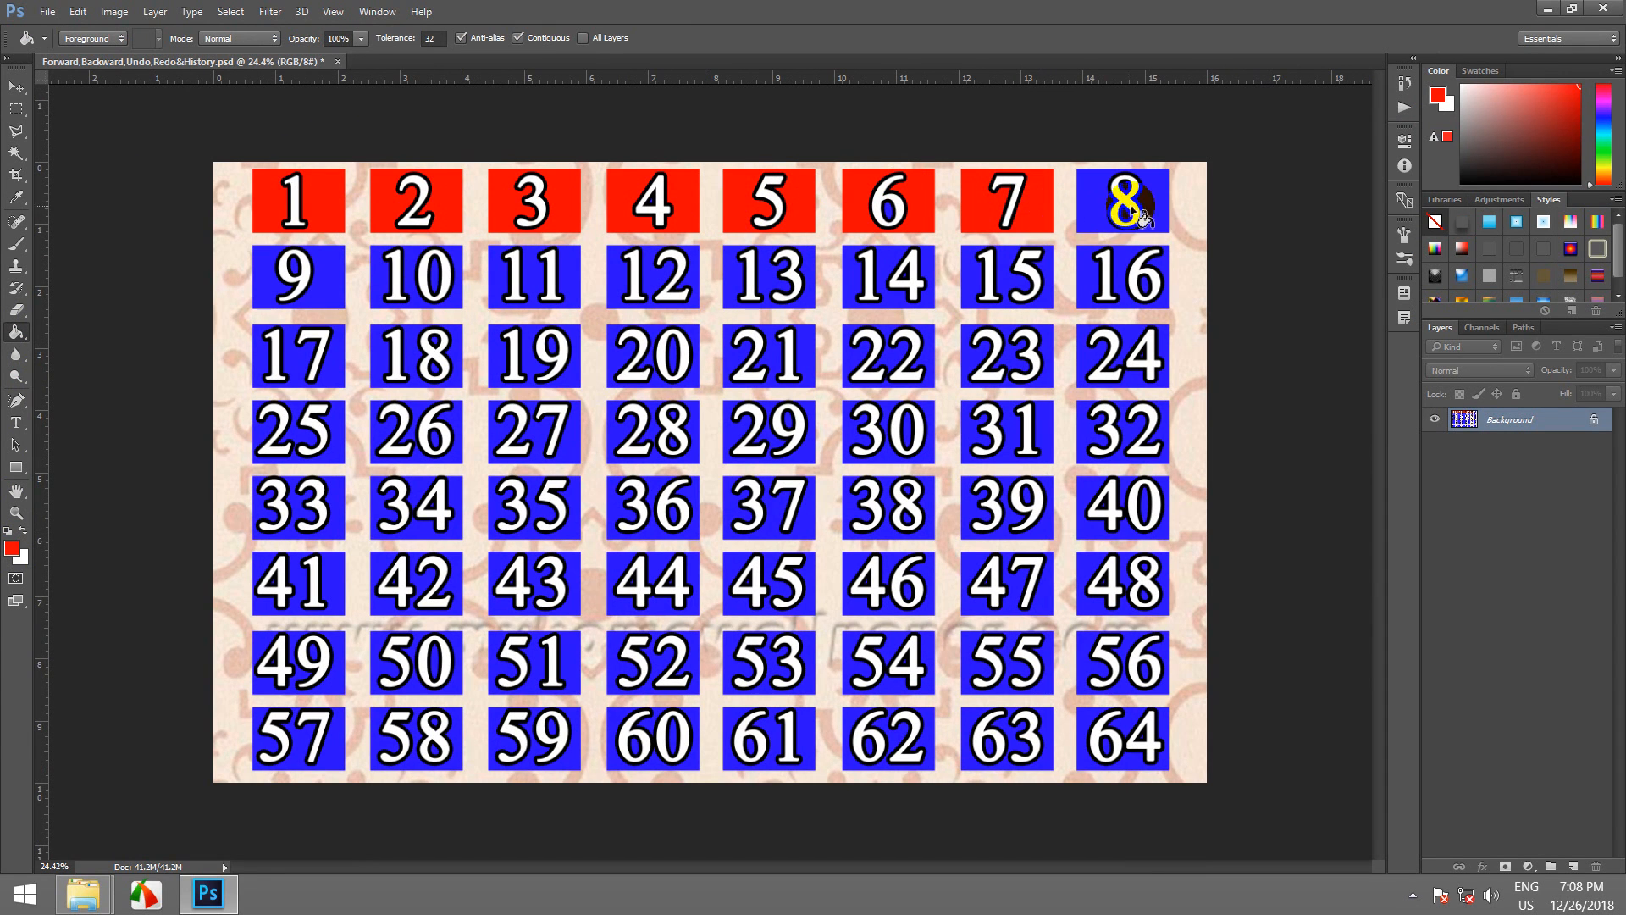
{"action": "left_click", "coordinate": [1137, 193]}
- Fill the second row's boxes, numbered 9 to 16, with red
{"action": "left_click", "coordinate": [332, 297]}
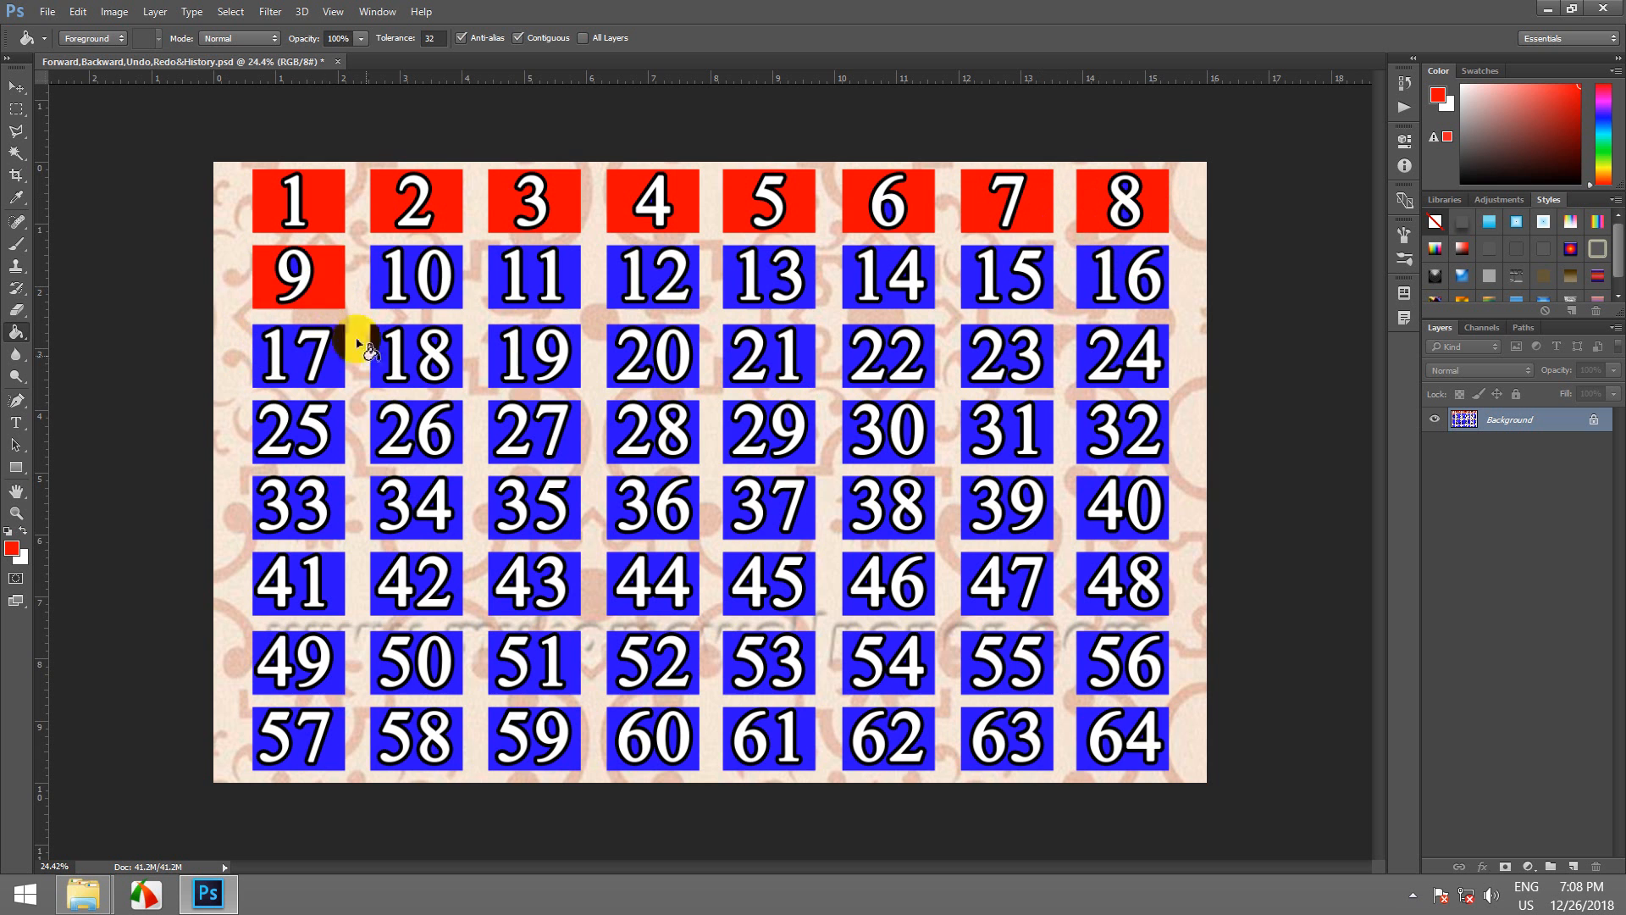
{"action": "left_click", "coordinate": [458, 263]}
{"action": "left_click", "coordinate": [569, 279]}
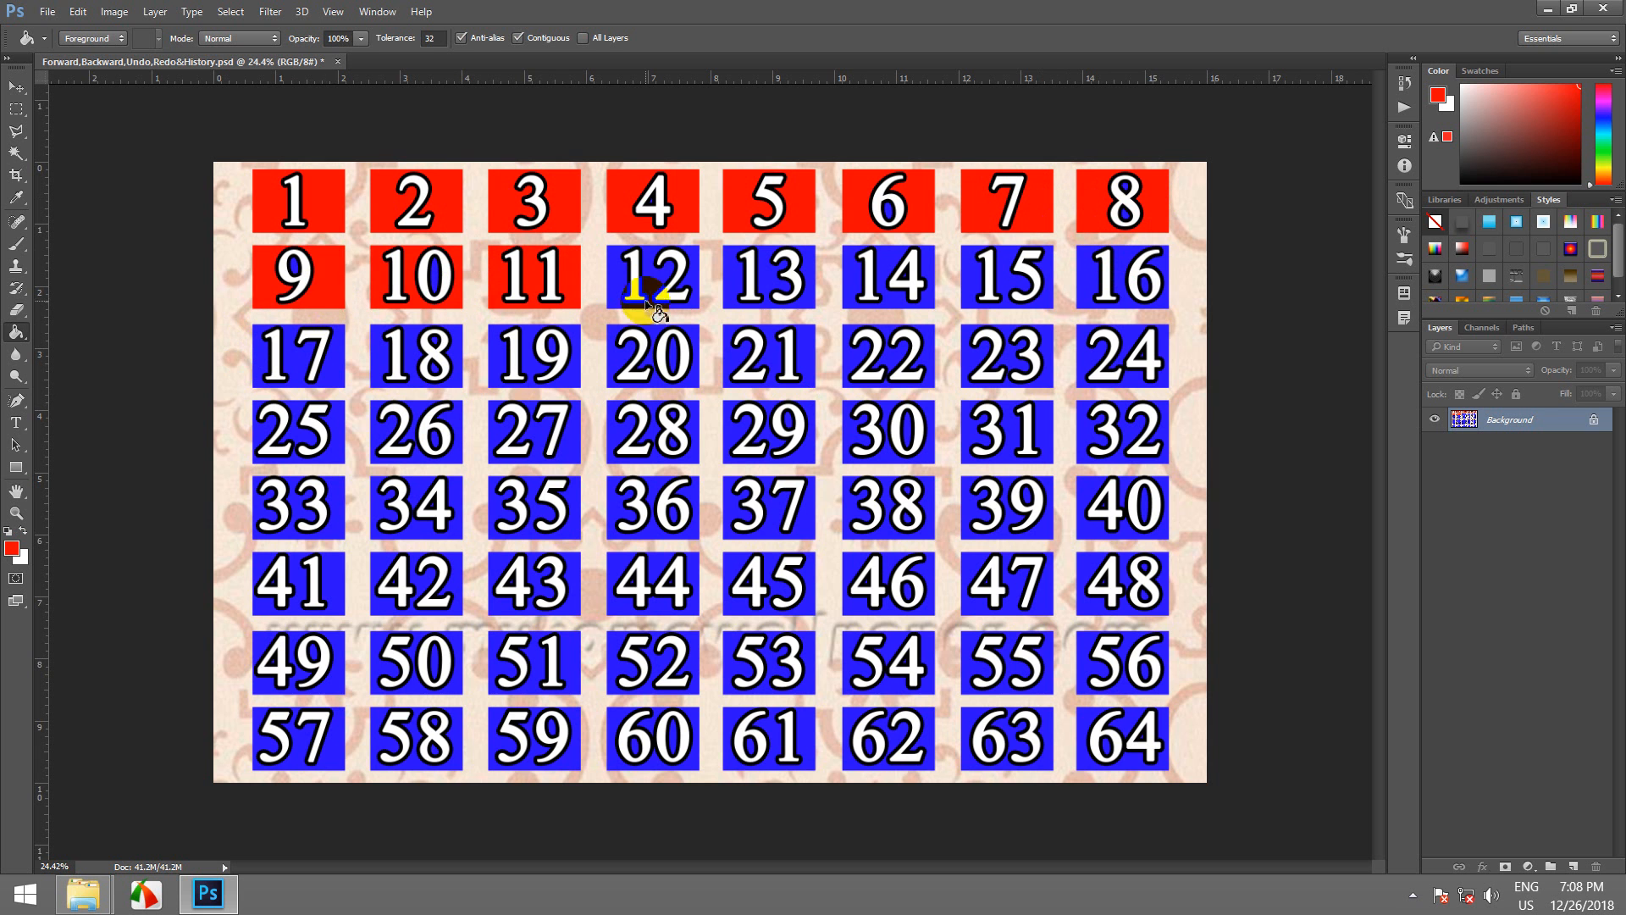
{"action": "left_click", "coordinate": [648, 288]}
{"action": "left_click", "coordinate": [769, 283]}
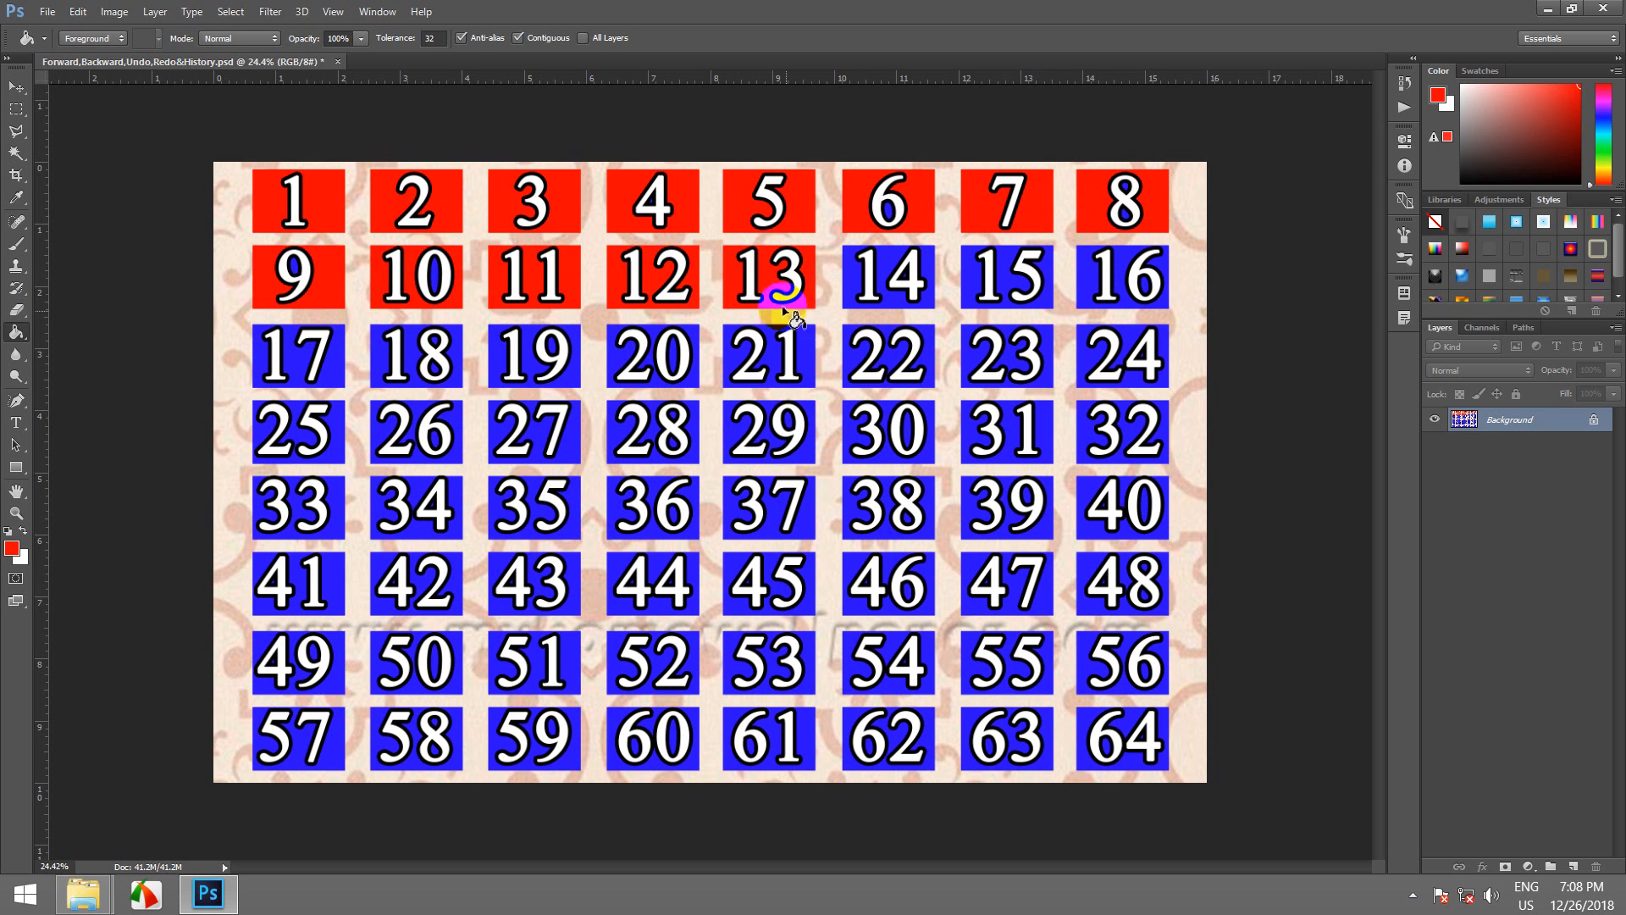
{"action": "left_click", "coordinate": [878, 266]}
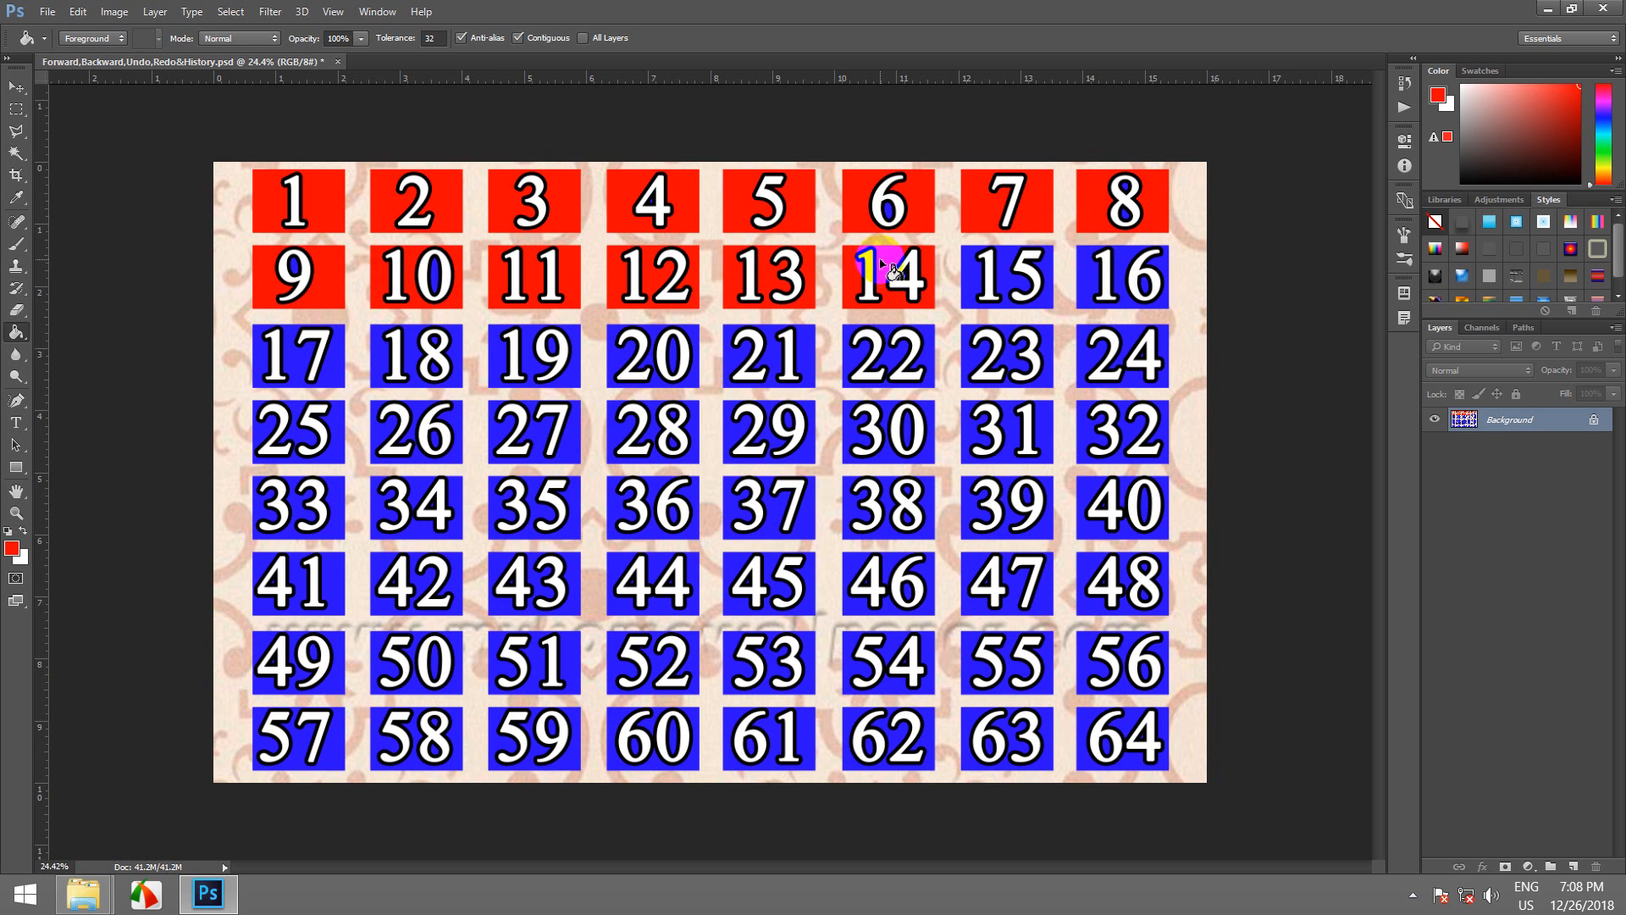
{"action": "left_click", "coordinate": [1004, 267]}
{"action": "left_click", "coordinate": [1094, 275]}
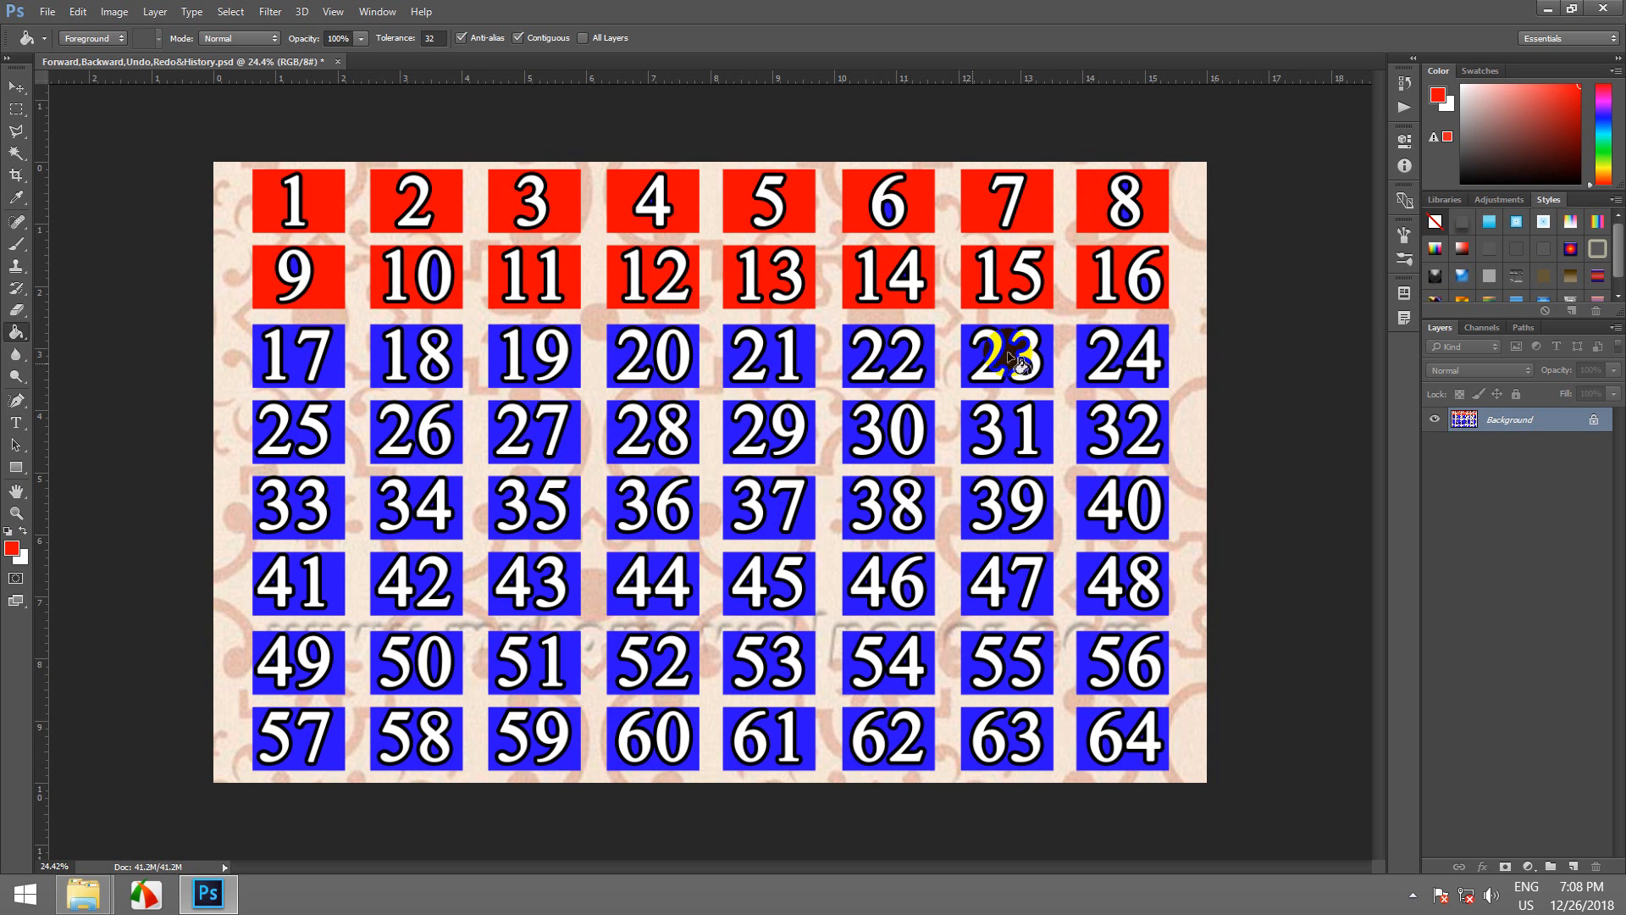
- Fill the boxes numbered 17 to 20 in the third row with red
{"action": "left_click", "coordinate": [324, 360]}
{"action": "left_click", "coordinate": [451, 354]}
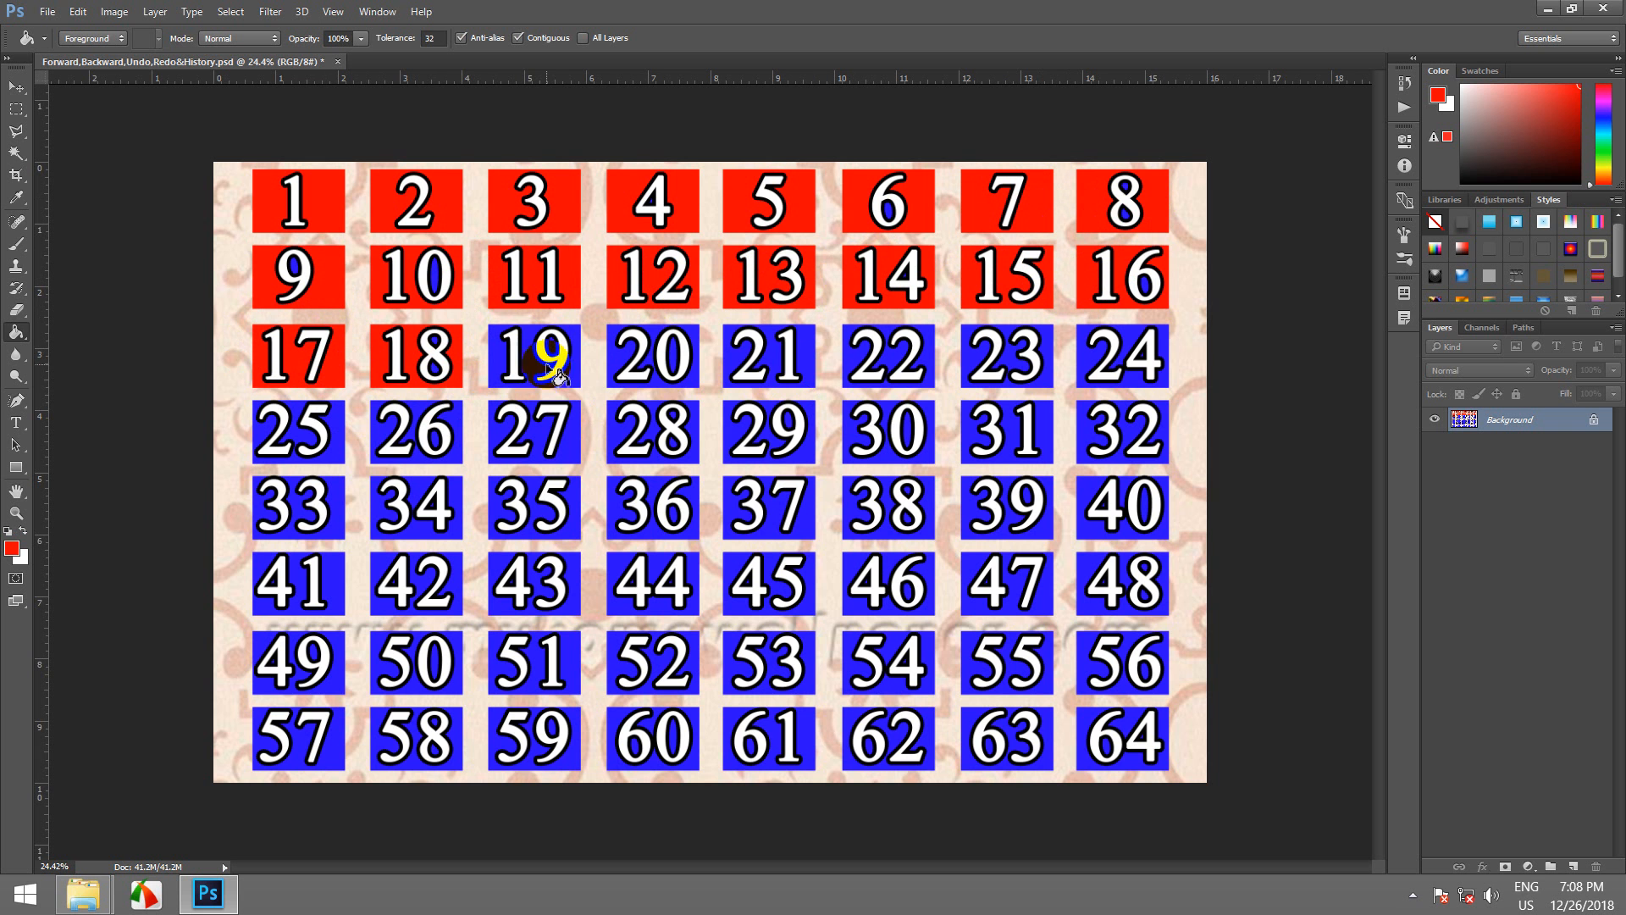
{"action": "left_click", "coordinate": [574, 360]}
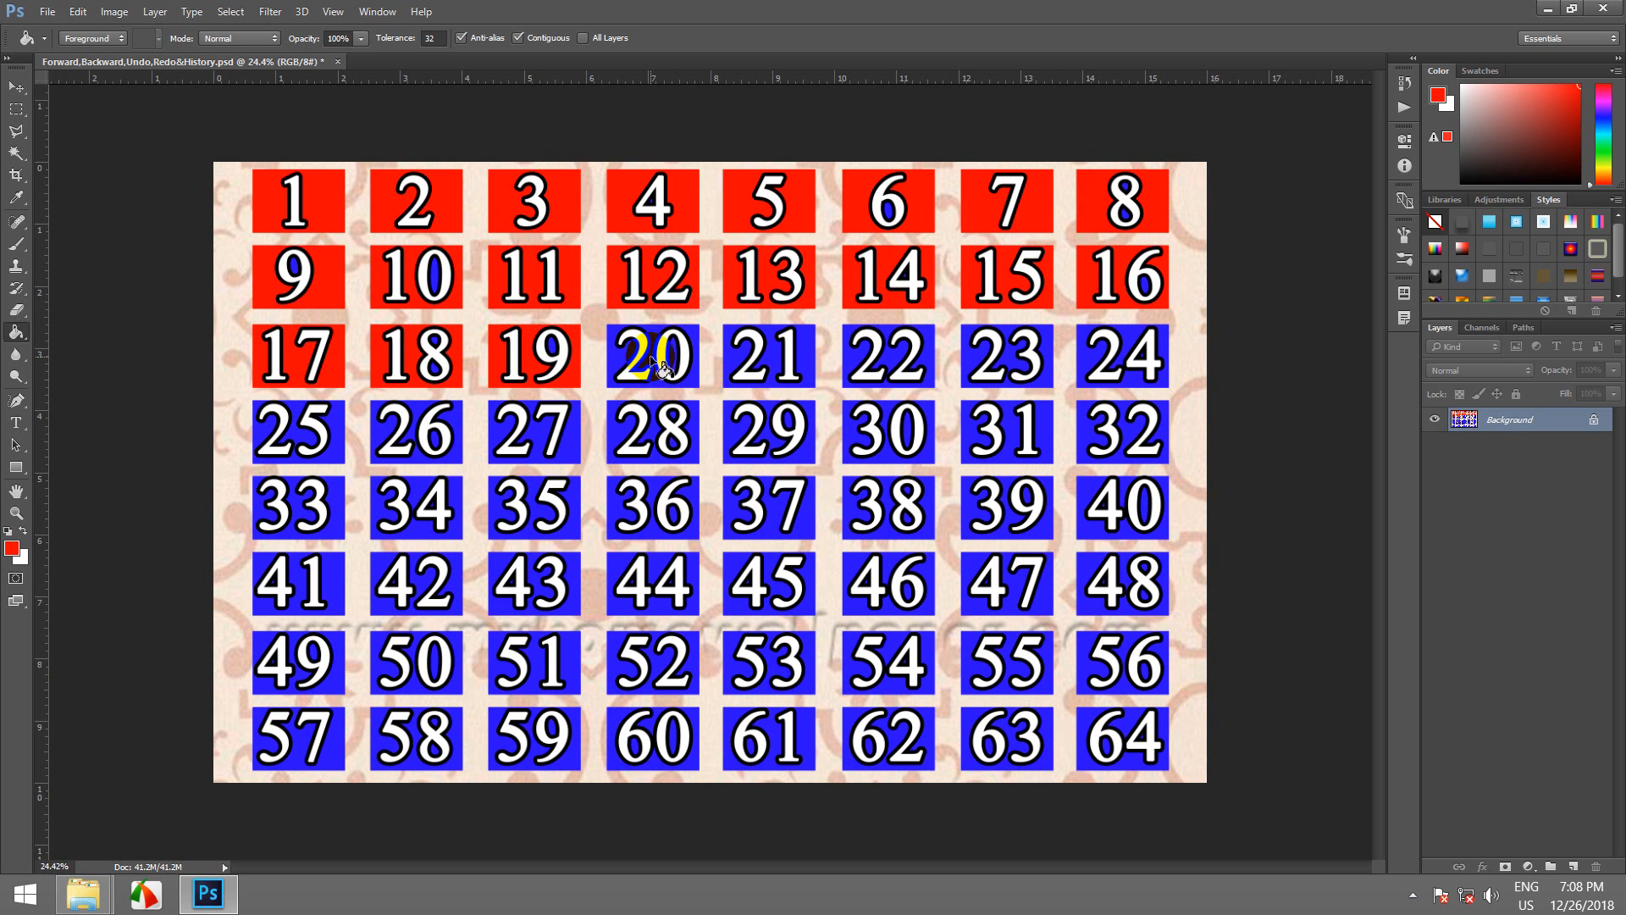
{"action": "scroll", "coordinate": [665, 385], "scroll_direction": "down", "scroll_amount": 1}
{"action": "scroll", "coordinate": [659, 385], "scroll_direction": "up", "scroll_amount": 1}
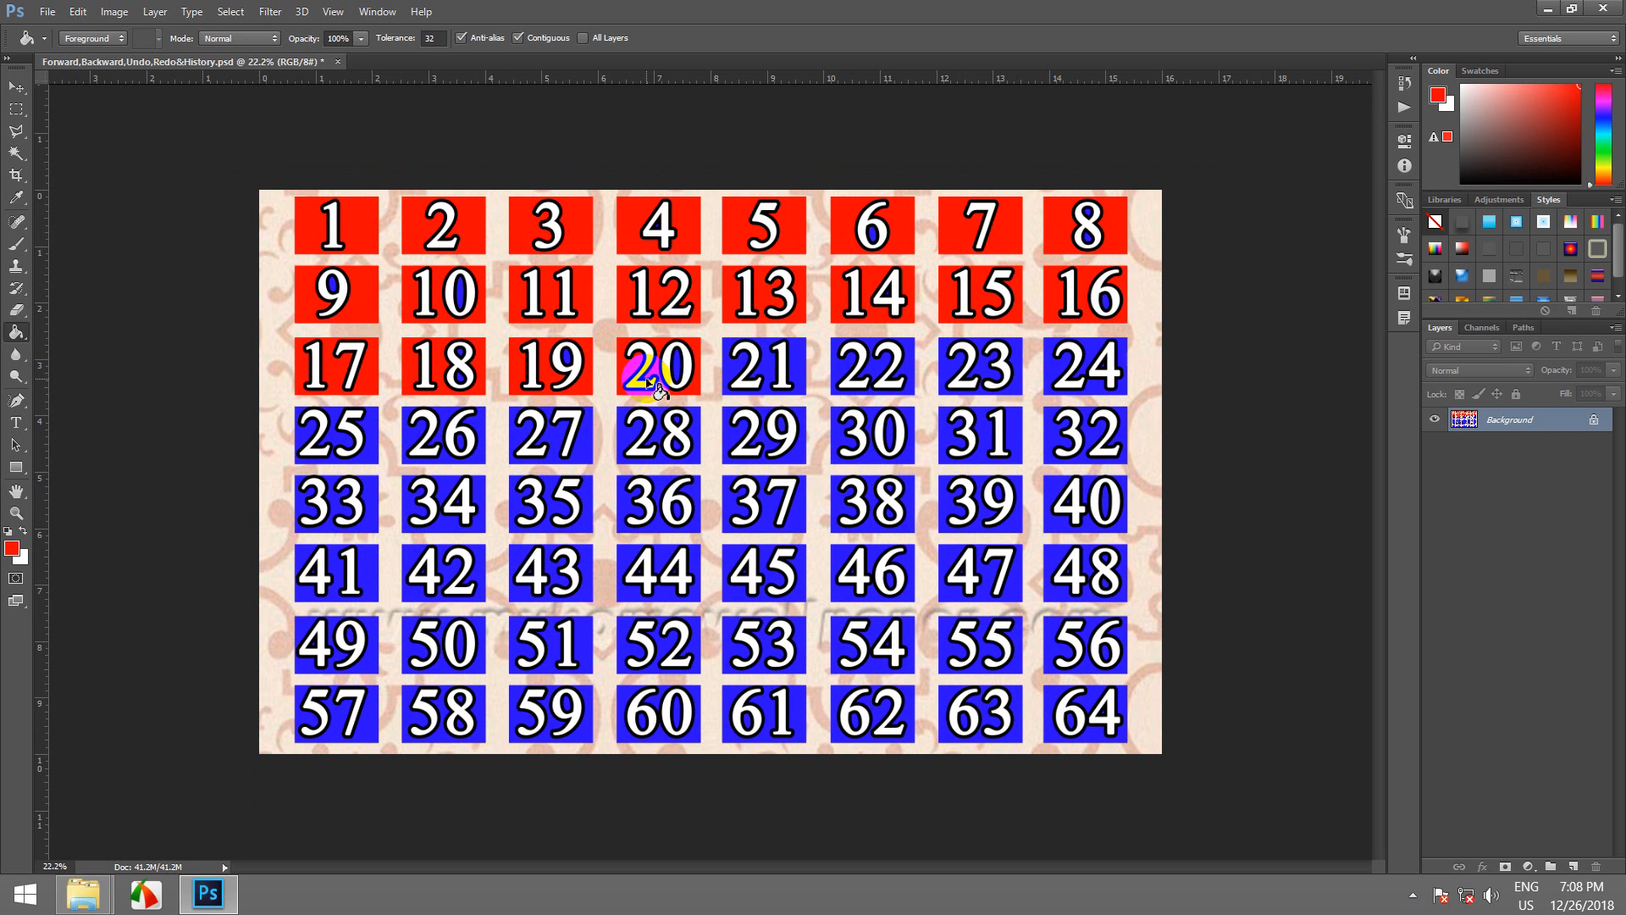
{"action": "left_click", "coordinate": [659, 386]}
- Step backward through all the paint bucket fills one at a time, from box 20 to box 1
{"action": "left_click", "coordinate": [82, 11]}
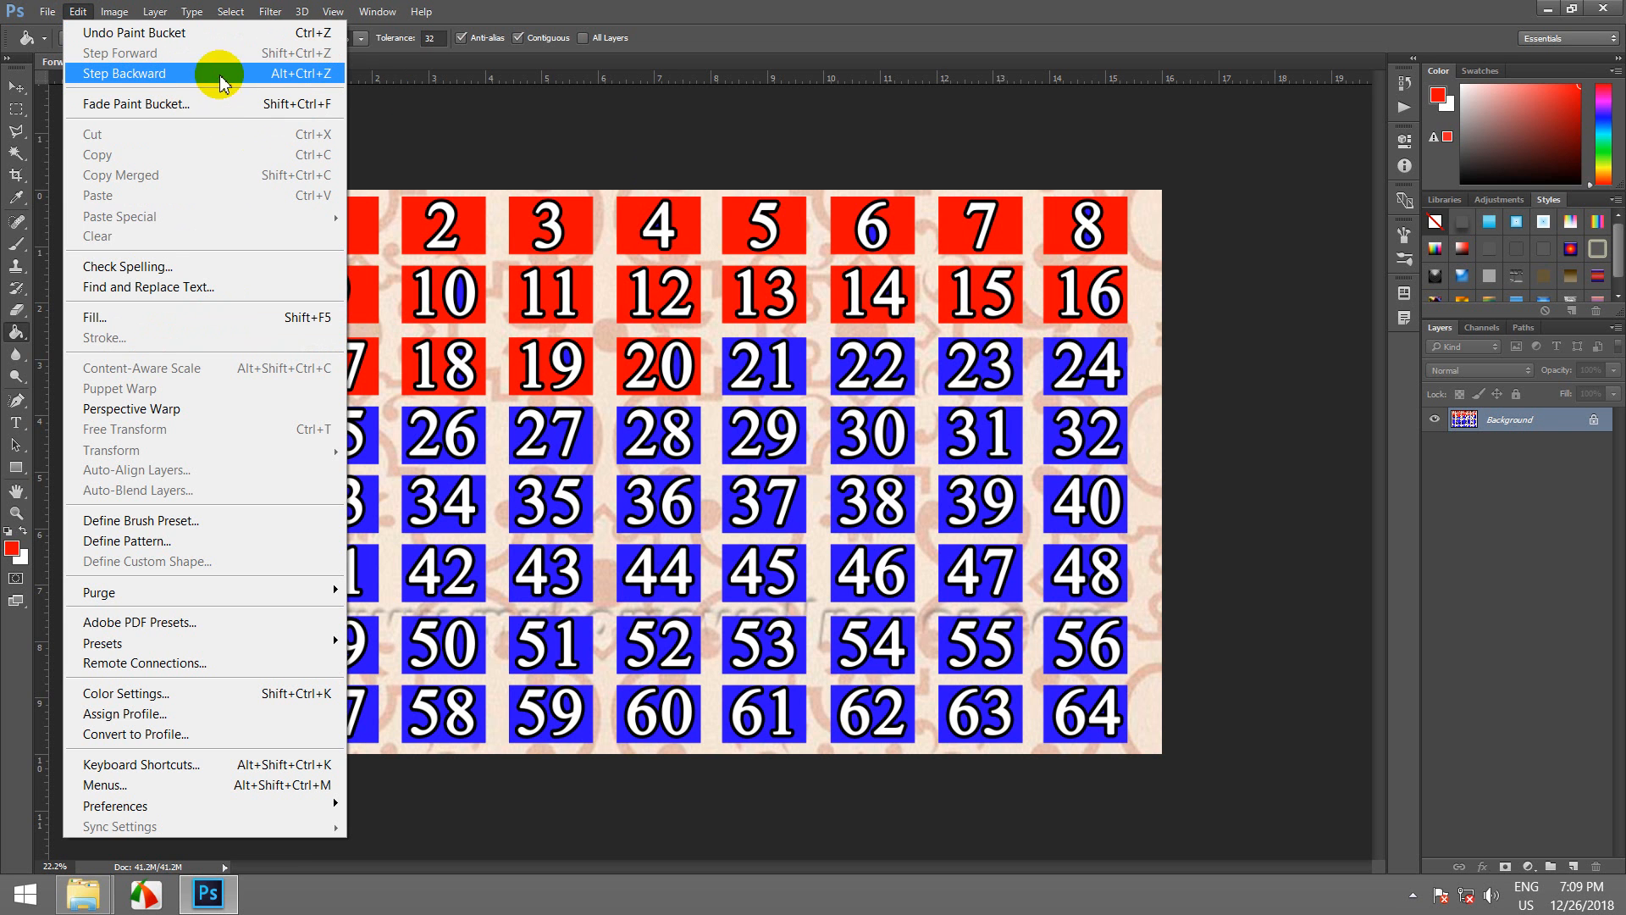
{"action": "left_click", "coordinate": [290, 73]}
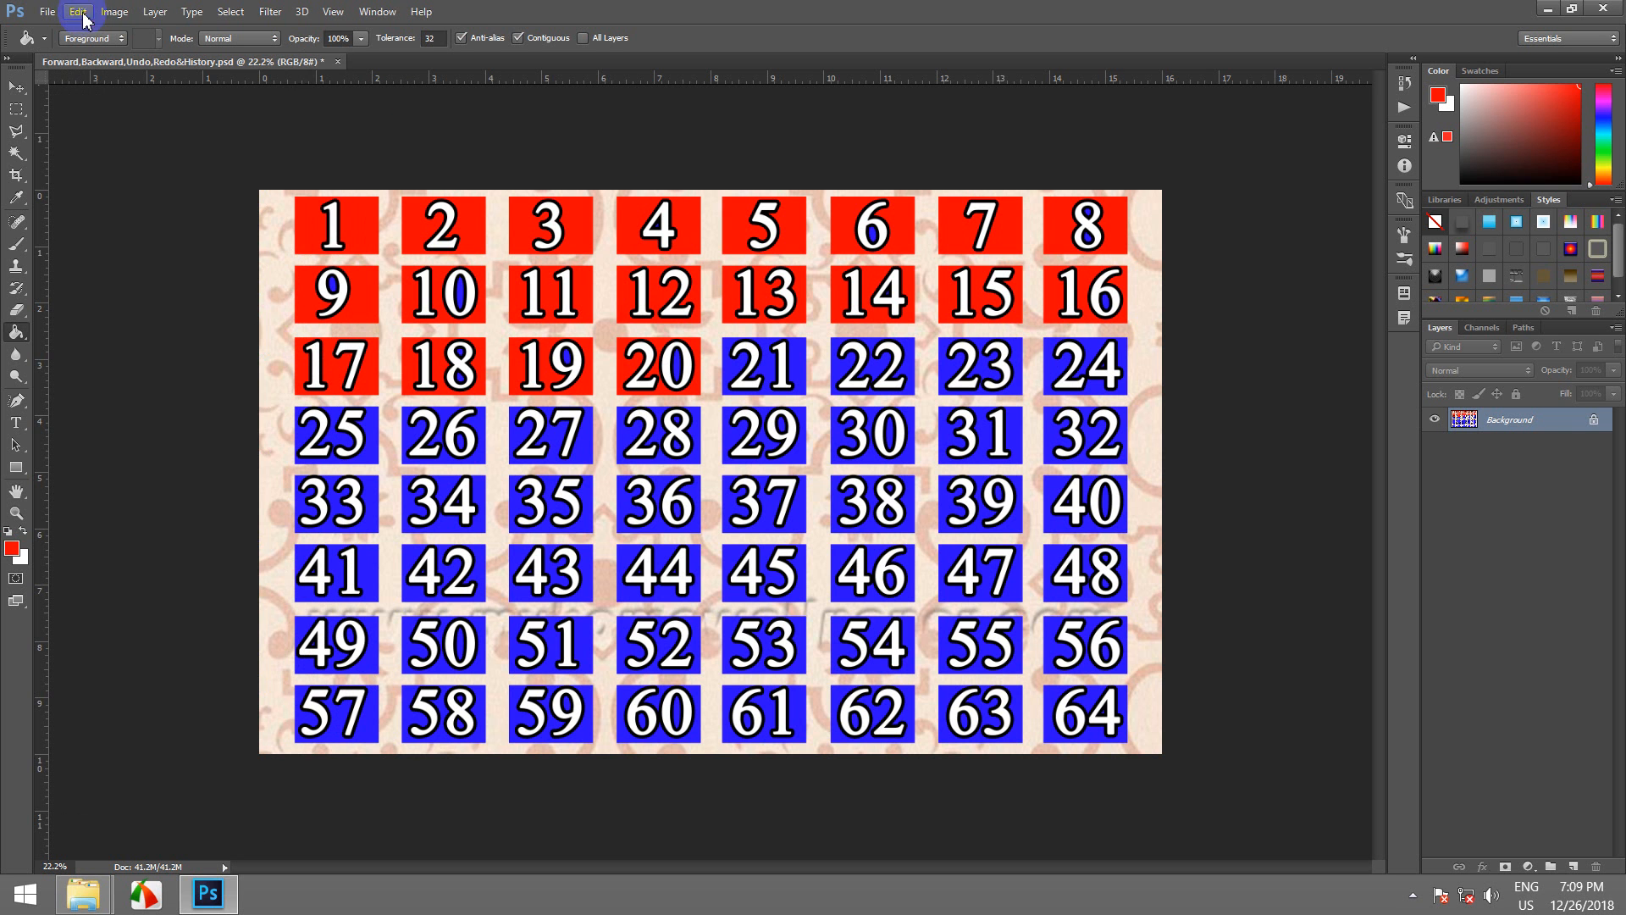
{"action": "left_click", "coordinate": [455, 144]}
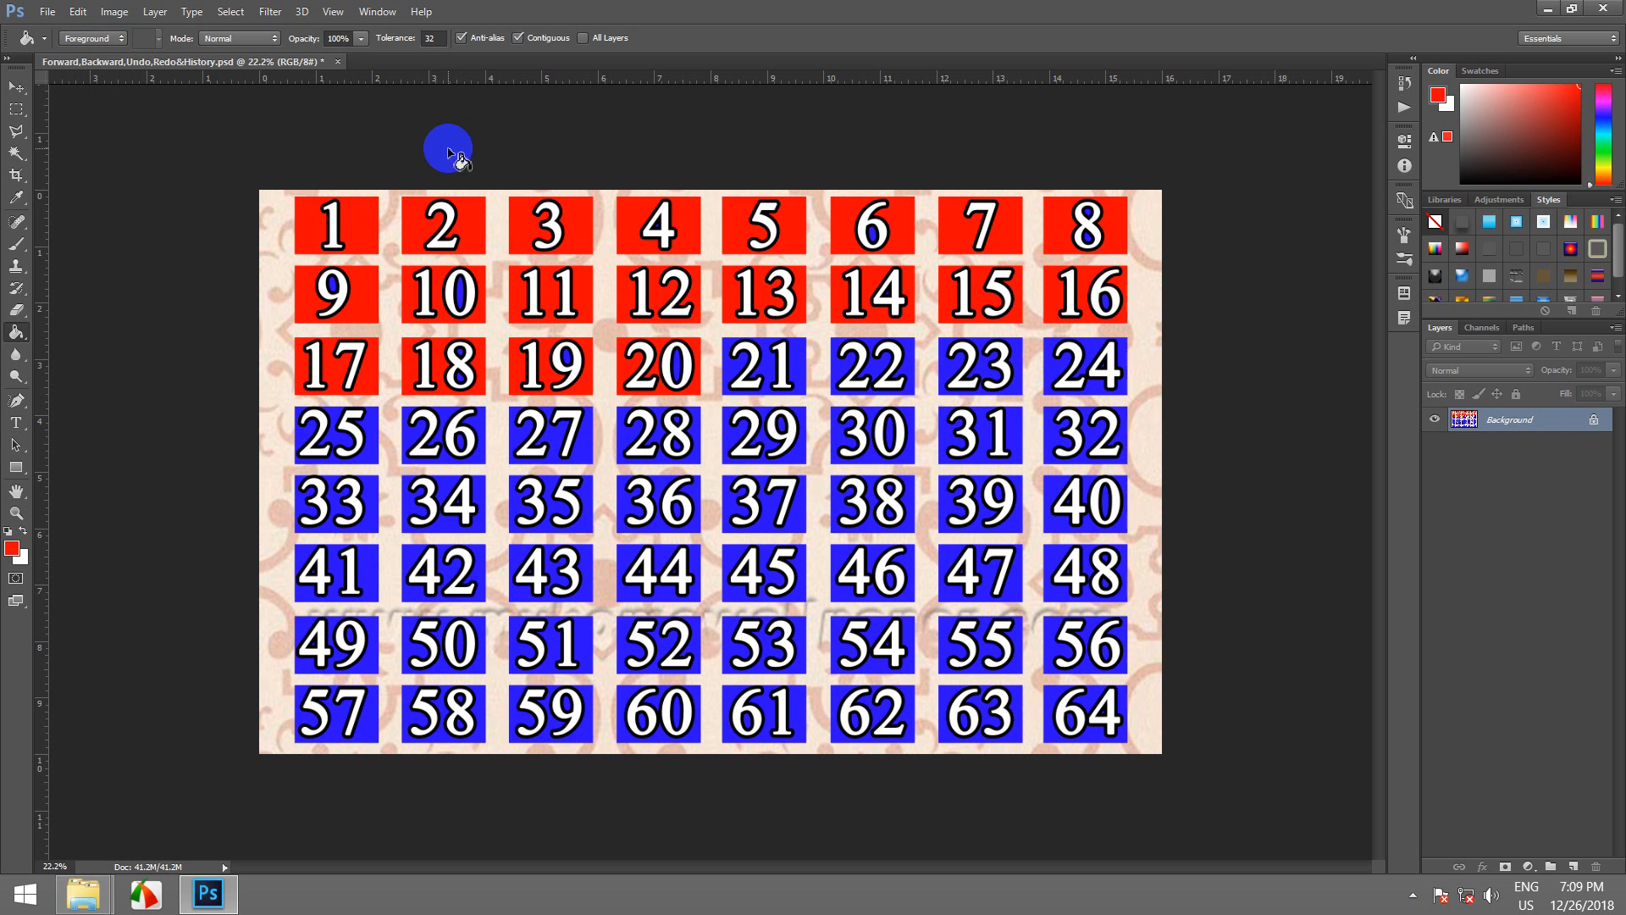
{"action": "key", "text": "ctrl+alt+z"}
{"action": "key", "text": "ctrl+alt+z"}
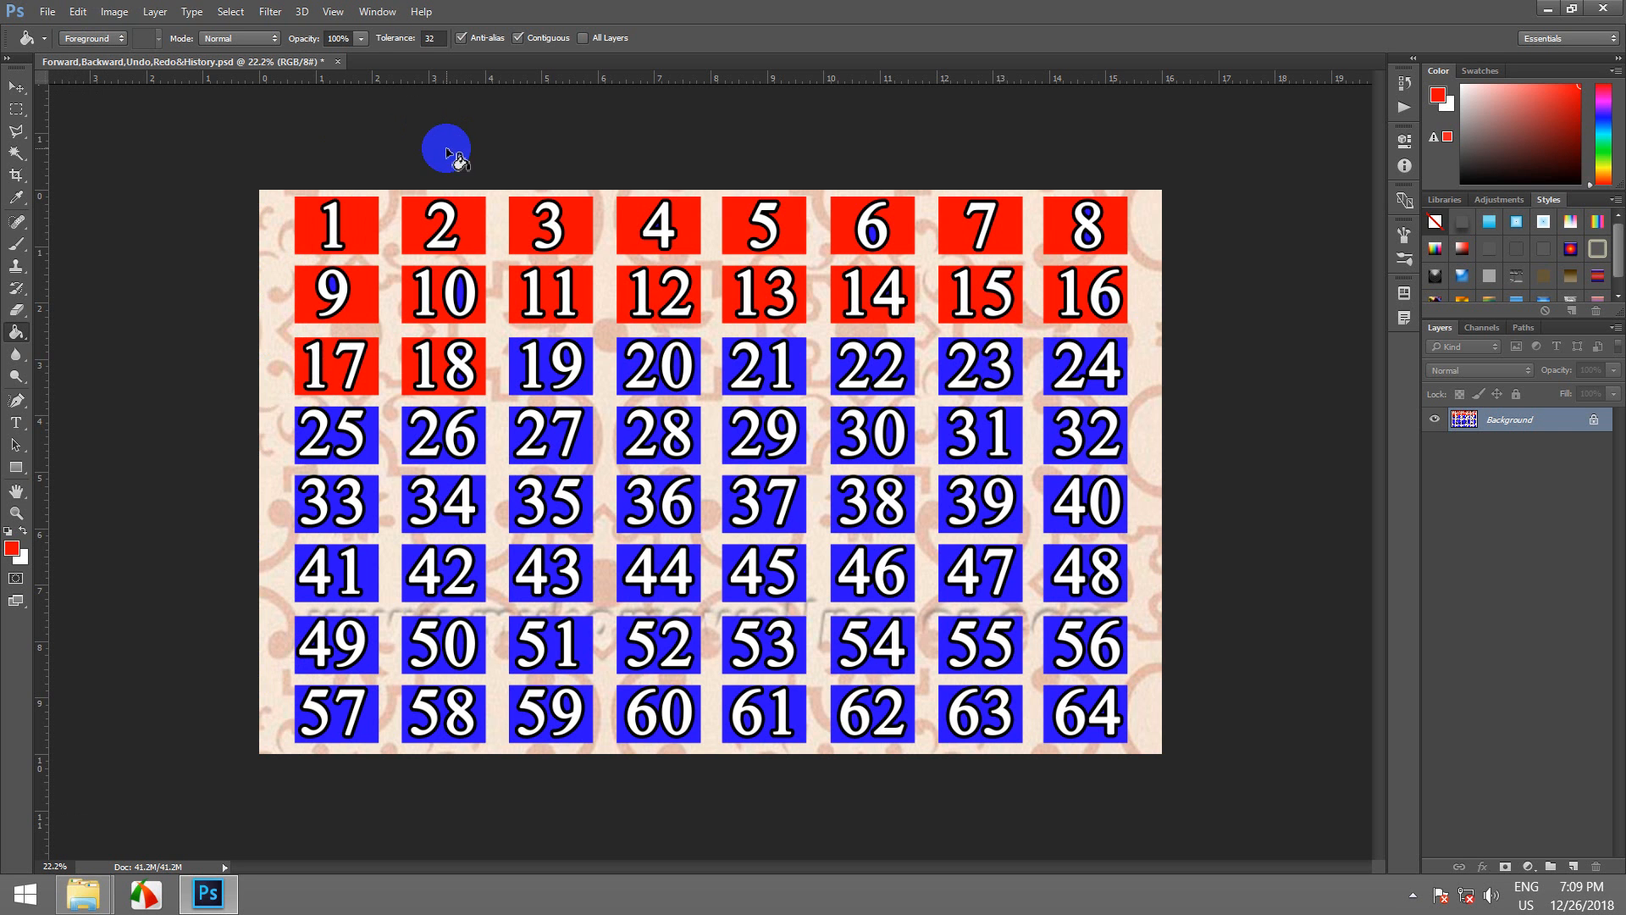
{"action": "key", "text": "ctrl+alt+z"}
{"action": "key", "text": "ctrl+alt+z"}
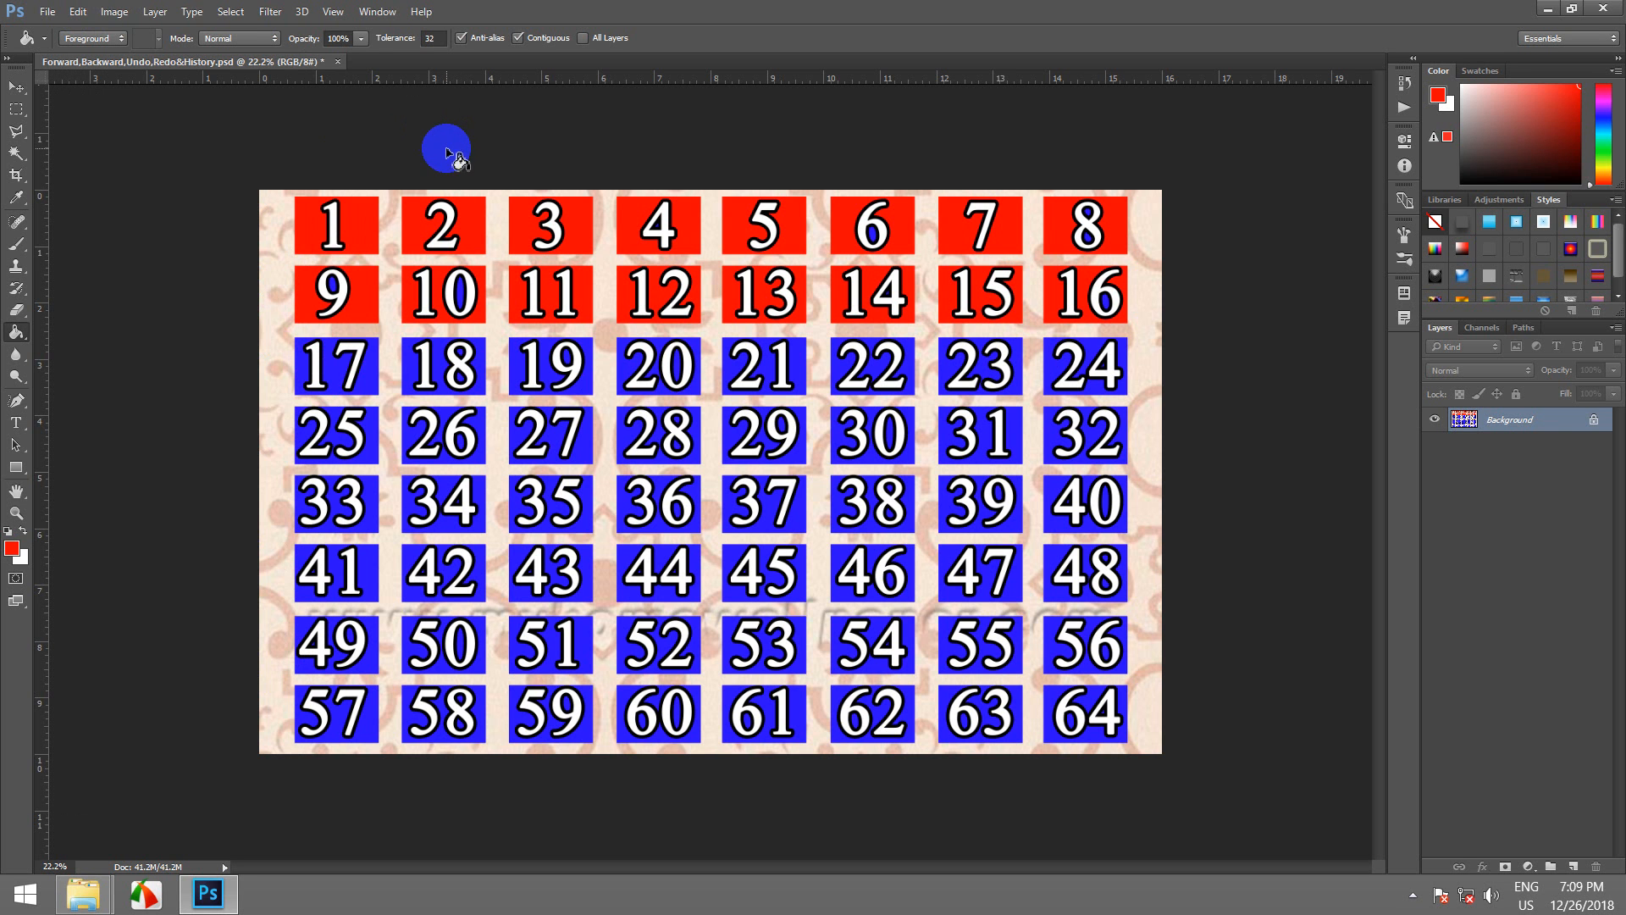
{"action": "key", "text": "ctrl+alt+z"}
{"action": "key", "text": "ctrl+alt+z"}
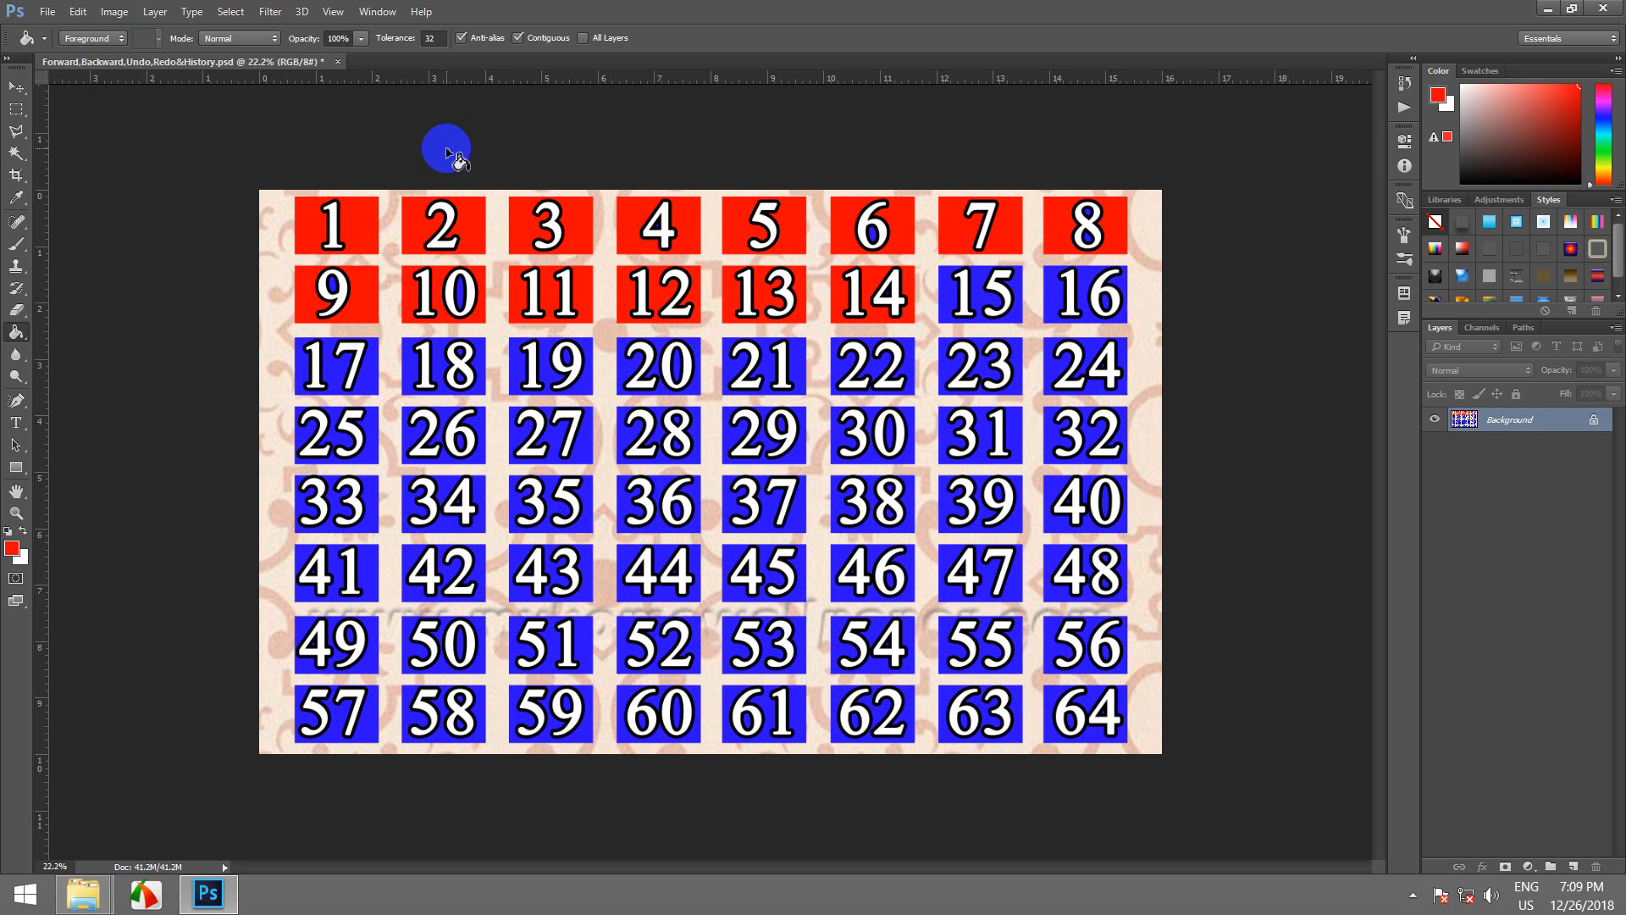
{"action": "key", "text": "ctrl+alt+z"}
{"action": "key", "text": "ctrl+alt+z"}
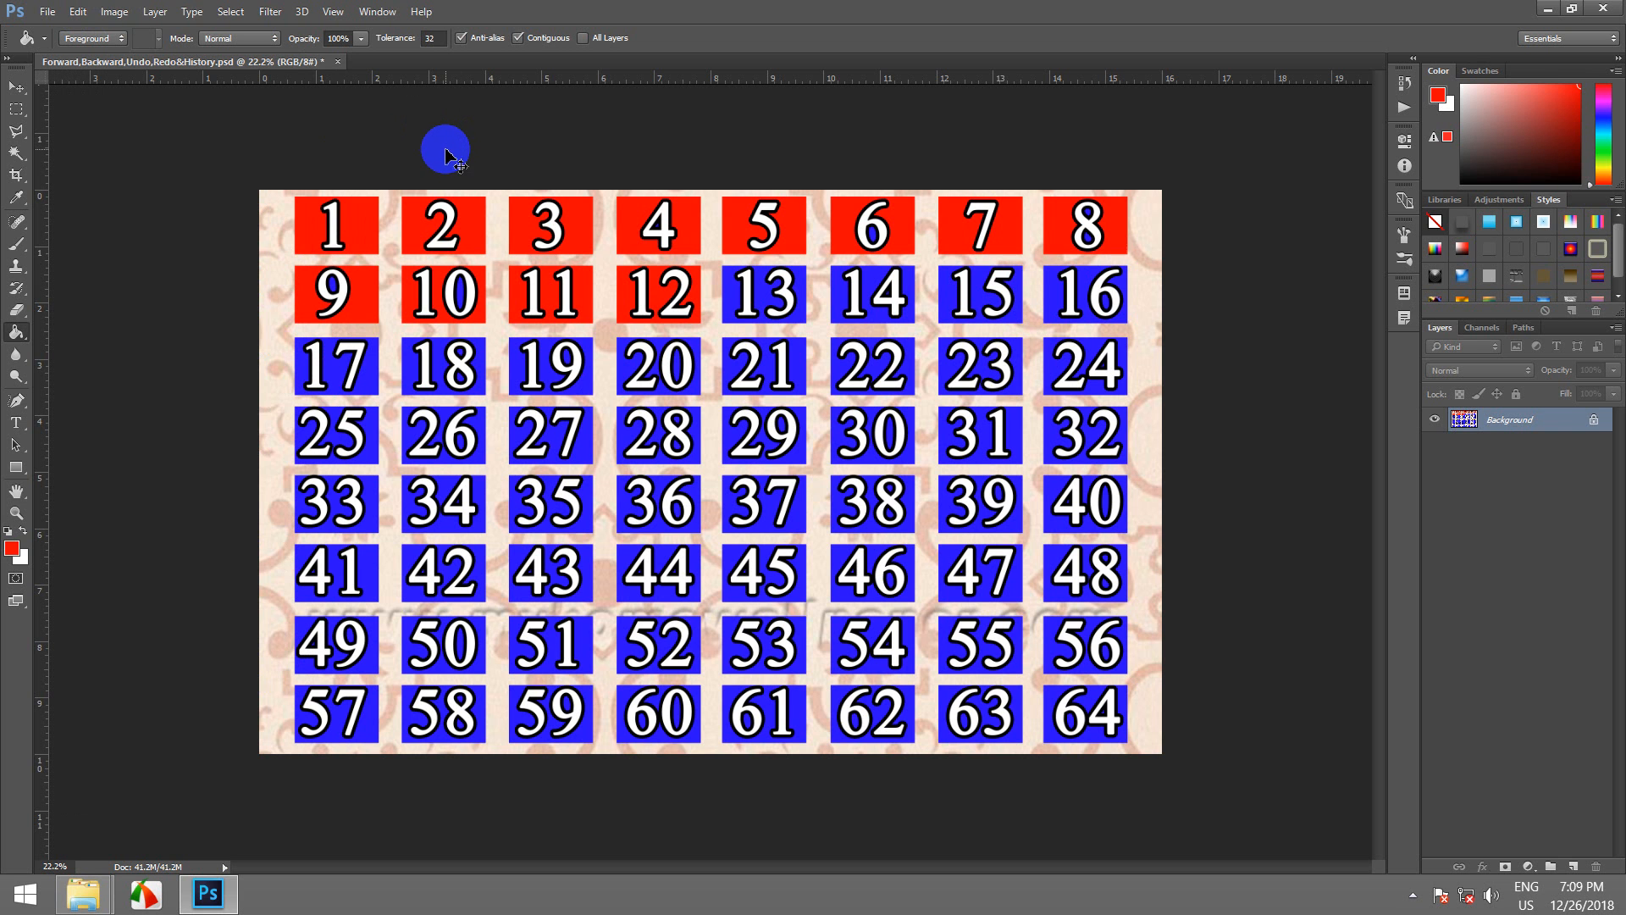
{"action": "key", "text": "ctrl+alt+z"}
{"action": "key", "text": "ctrl+alt+z"}
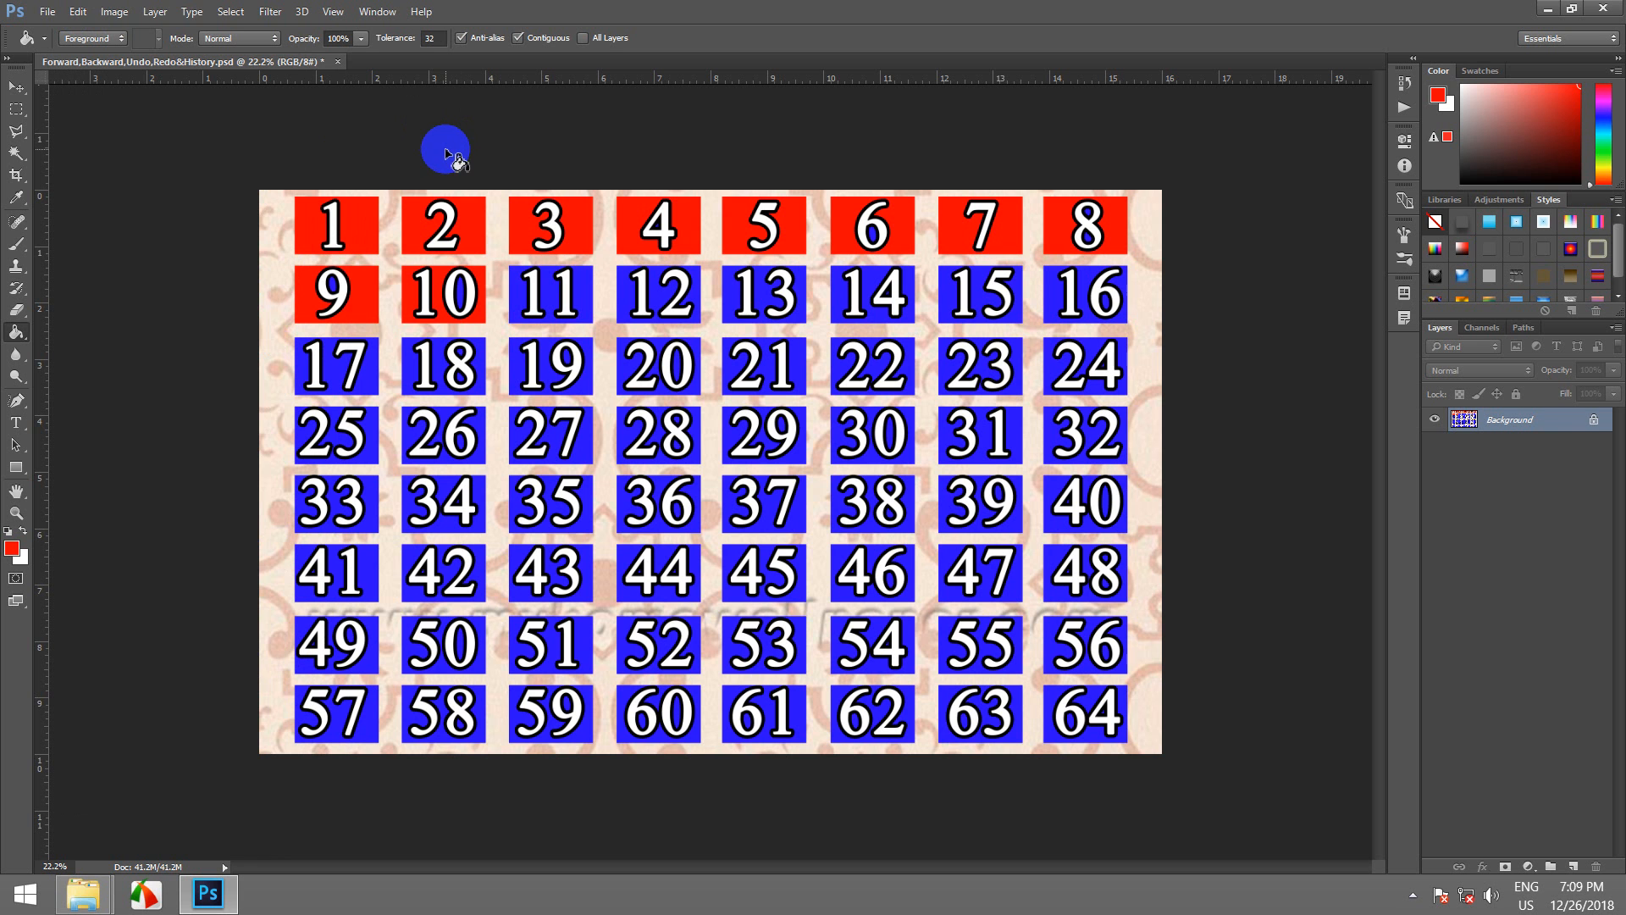
{"action": "key", "text": "ctrl+alt+z"}
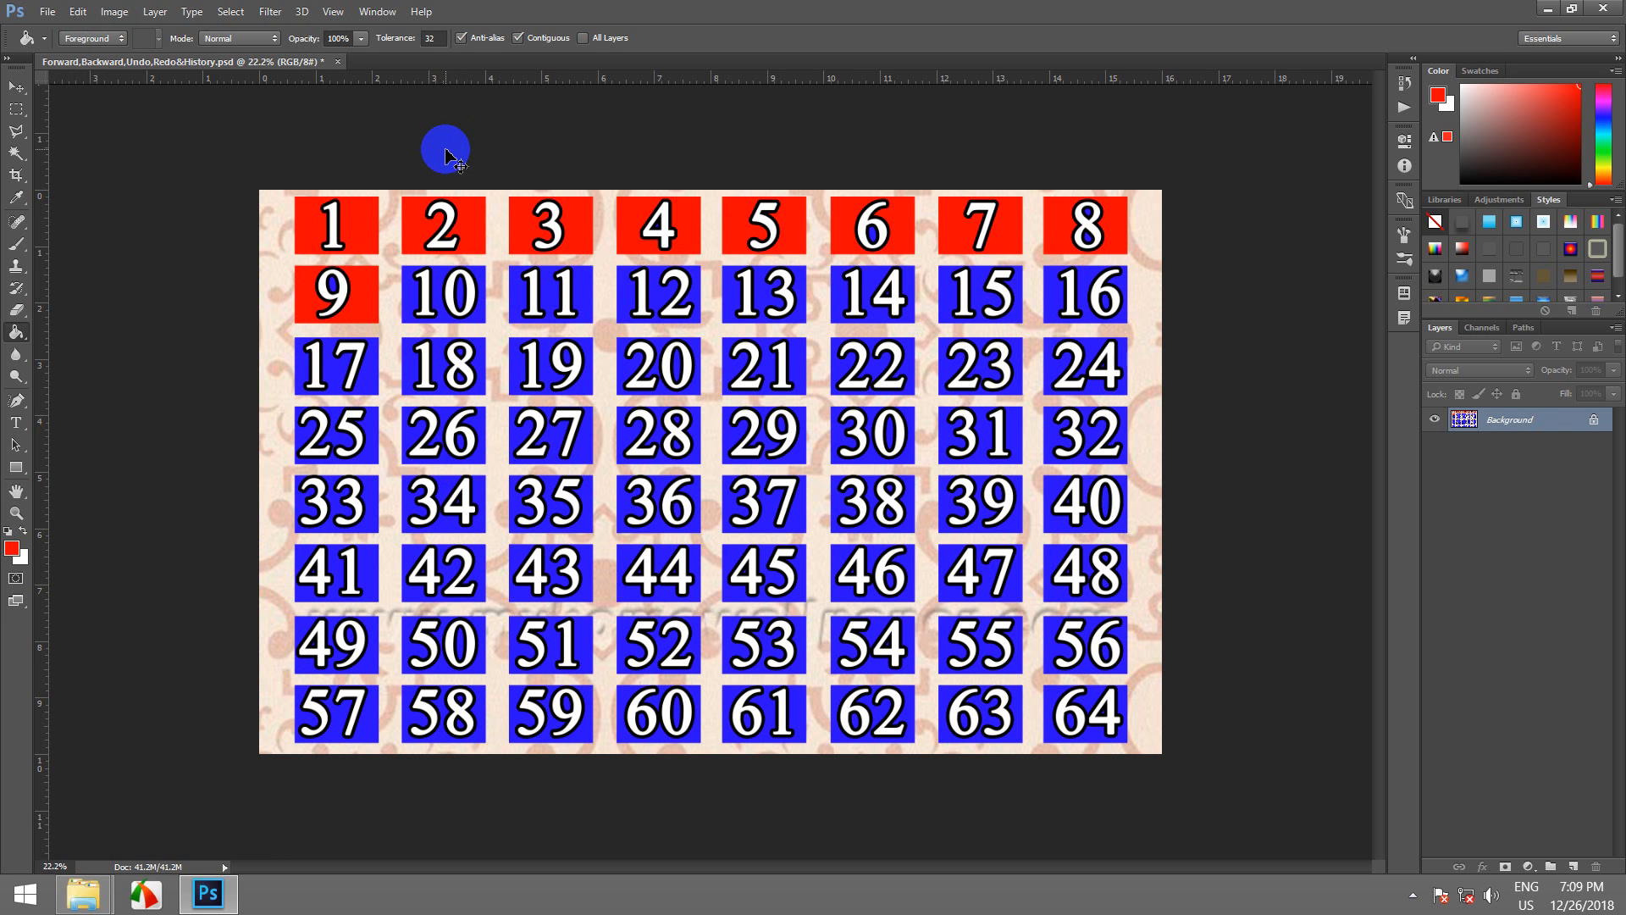
{"action": "key", "text": "ctrl+alt+z"}
{"action": "key", "text": "ctrl+alt+z"}
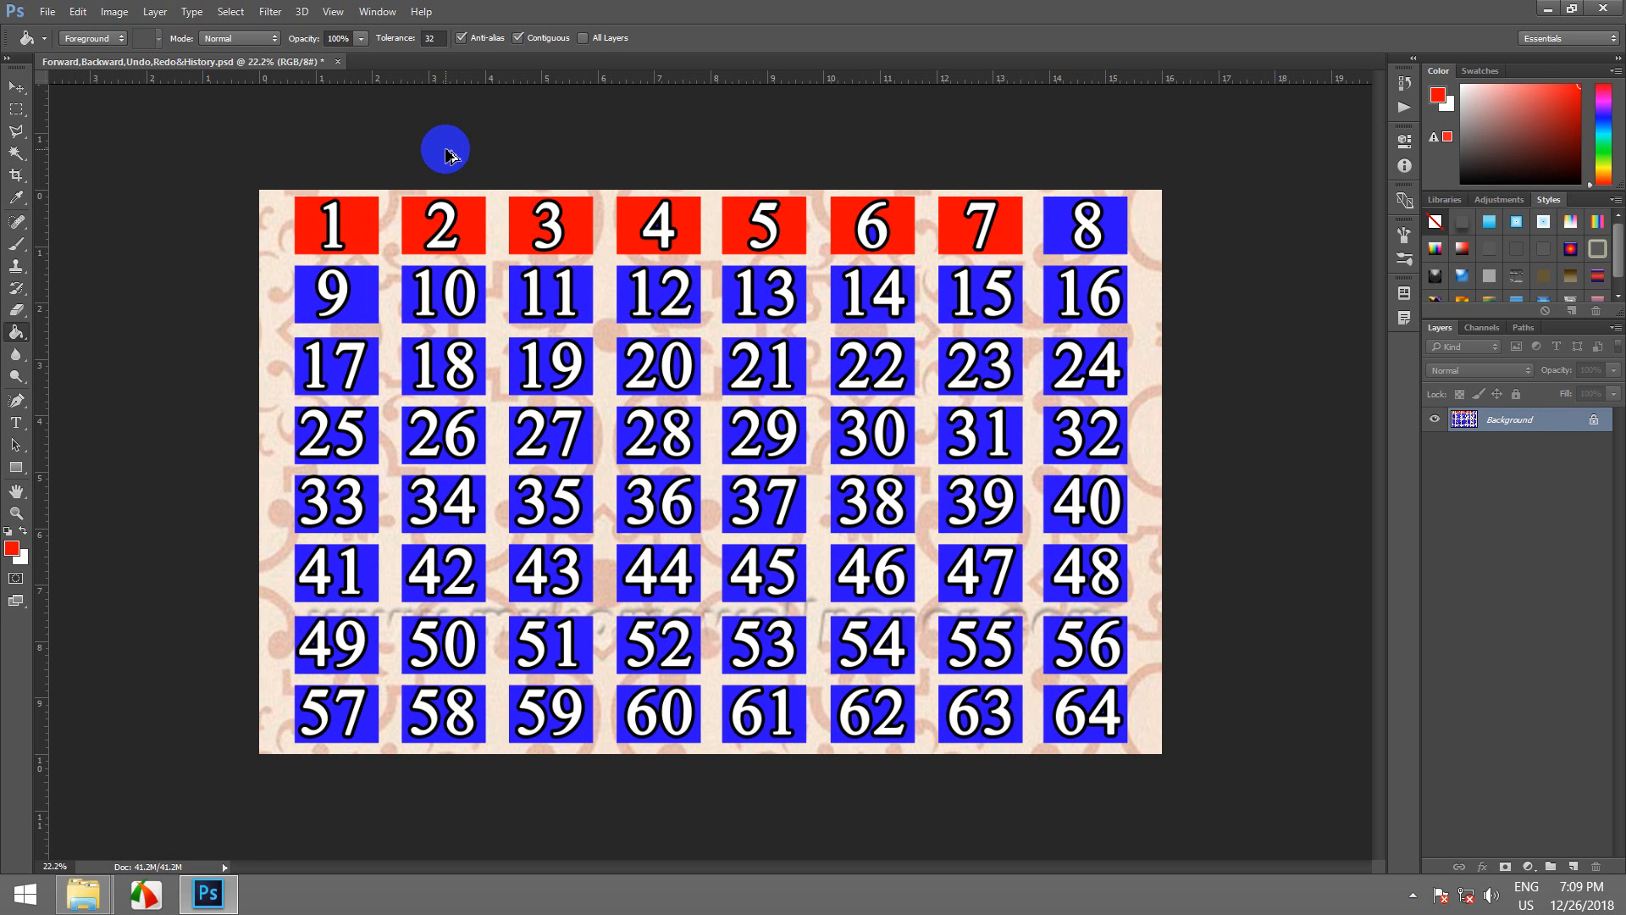
{"action": "key", "text": "ctrl+alt+z"}
{"action": "key", "text": "ctrl+alt+z"}
{"action": "key", "text": "ctrl+alt+z"}
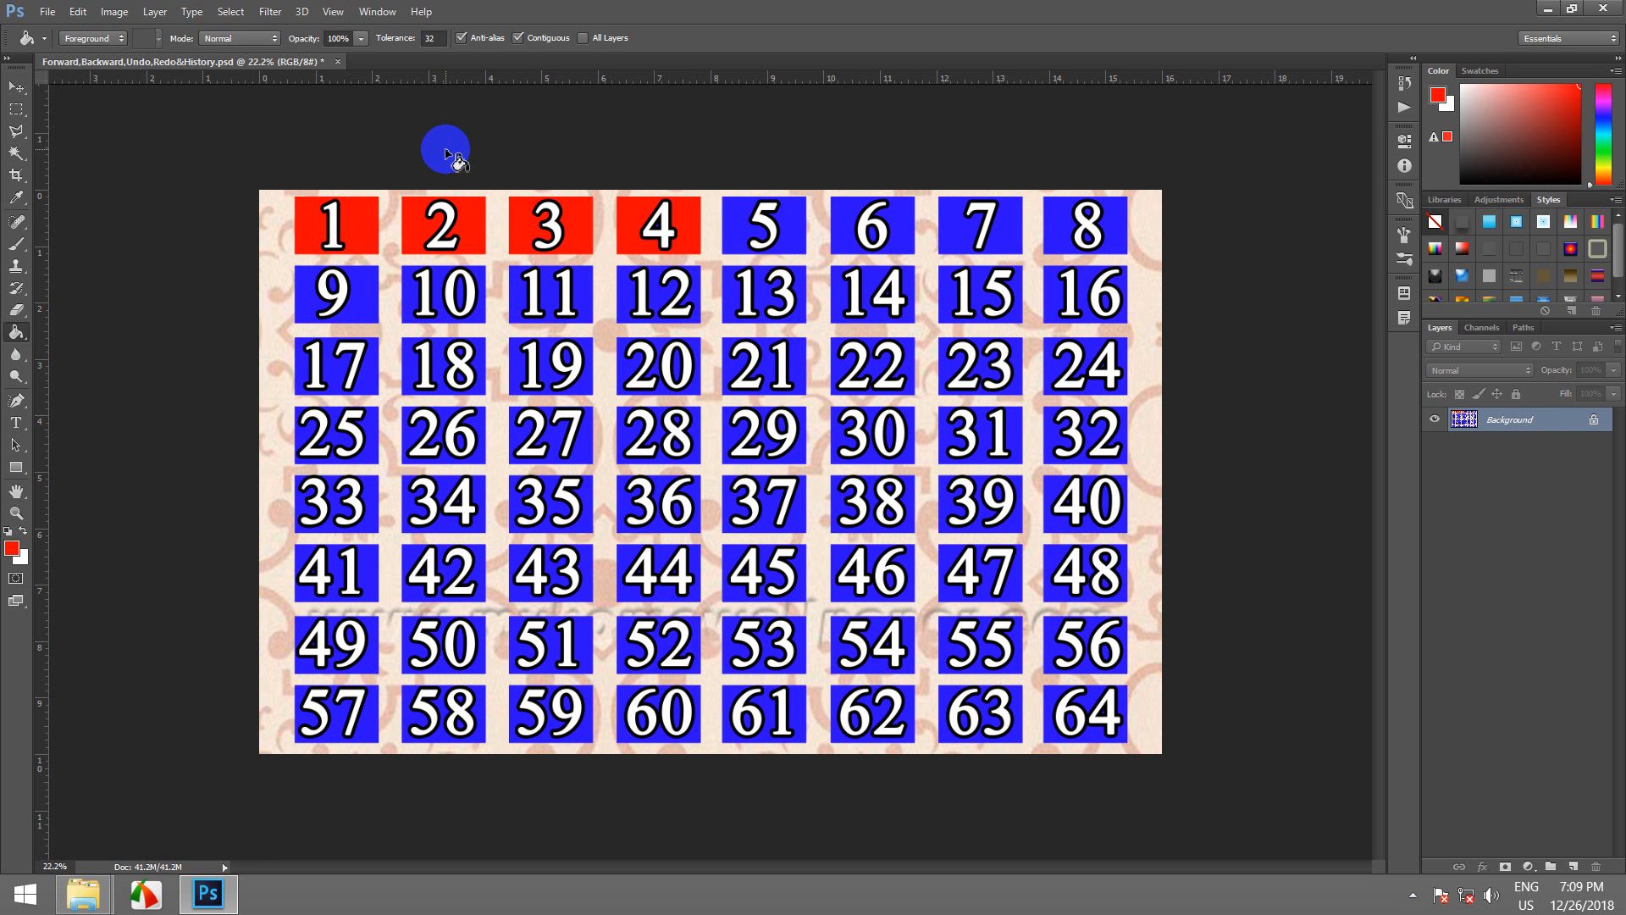
{"action": "key", "text": "ctrl+alt+z"}
{"action": "key", "text": "ctrl+alt+z"}
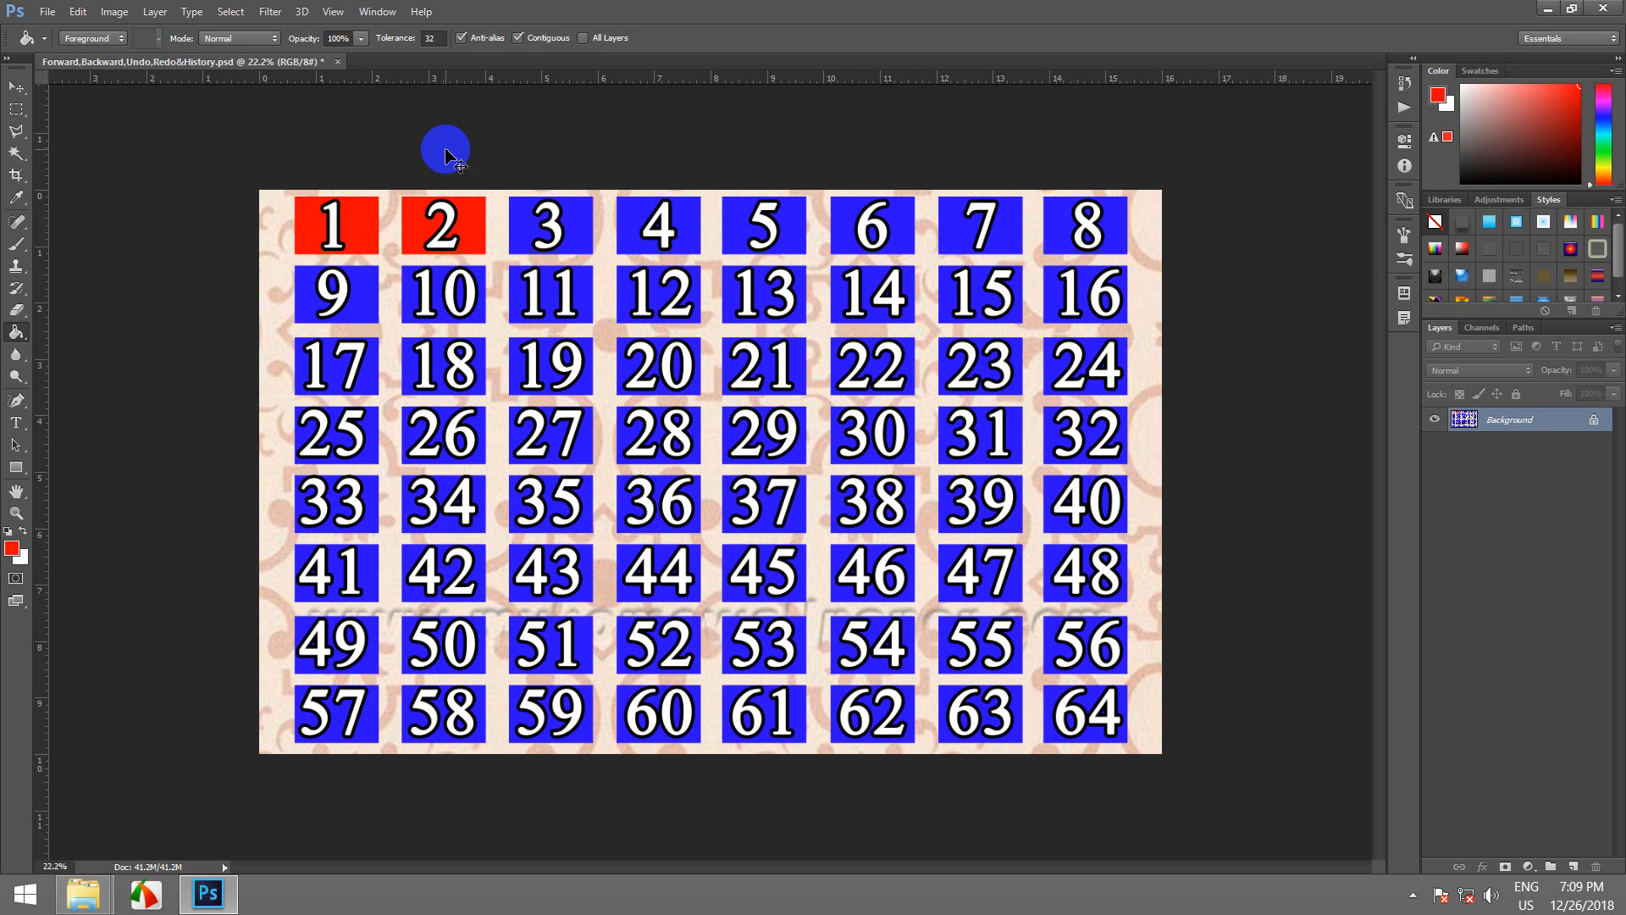
{"action": "key", "text": "ctrl+alt+z"}
{"action": "key", "text": "ctrl+alt+z"}
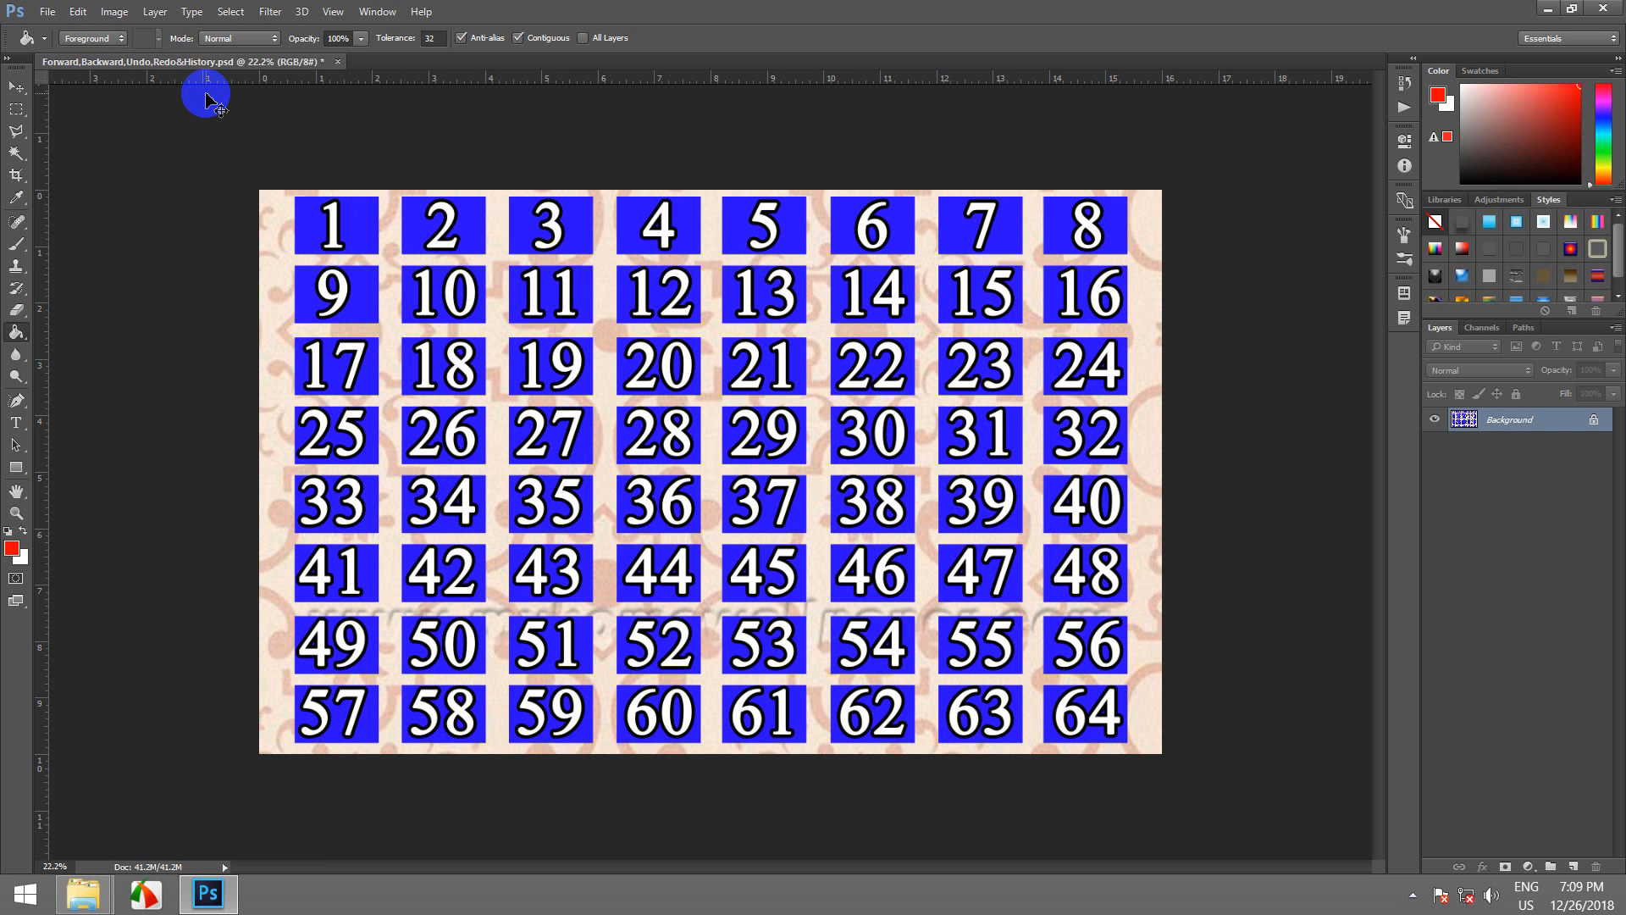
- Step forward through the undone fills to reapply red to boxes 1 through 20
{"action": "key", "text": "ctrl+shift+z"}
{"action": "key", "text": "ctrl+shift+z"}
{"action": "key", "text": "ctrl+shift+z"}
{"action": "key", "text": "ctrl+shift+z"}
{"action": "key", "text": "ctrl+shift+z"}
{"action": "key", "text": "ctrl+shift+z"}
{"action": "key", "text": "ctrl+shift+z"}
{"action": "key", "text": "ctrl+shift+z"}
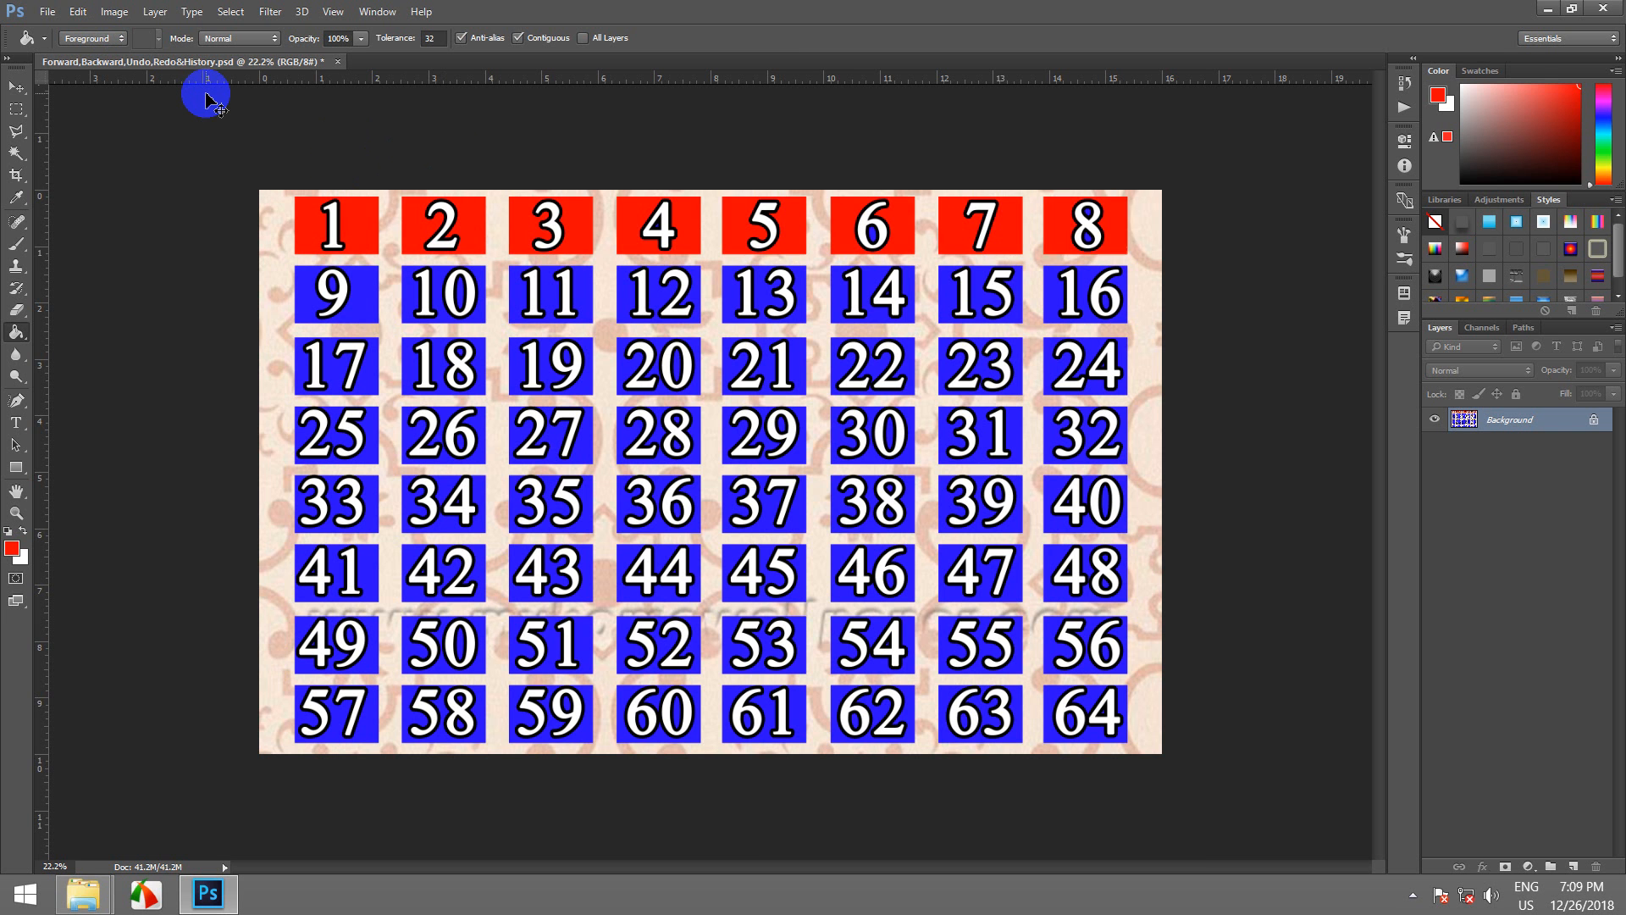
{"action": "key", "text": "ctrl+shift+z"}
{"action": "key", "text": "ctrl+shift+z"}
{"action": "key", "text": "ctrl+shift+z"}
{"action": "key", "text": "ctrl+shift+z"}
{"action": "key", "text": "ctrl+shift+z"}
{"action": "key", "text": "ctrl+shift+z"}
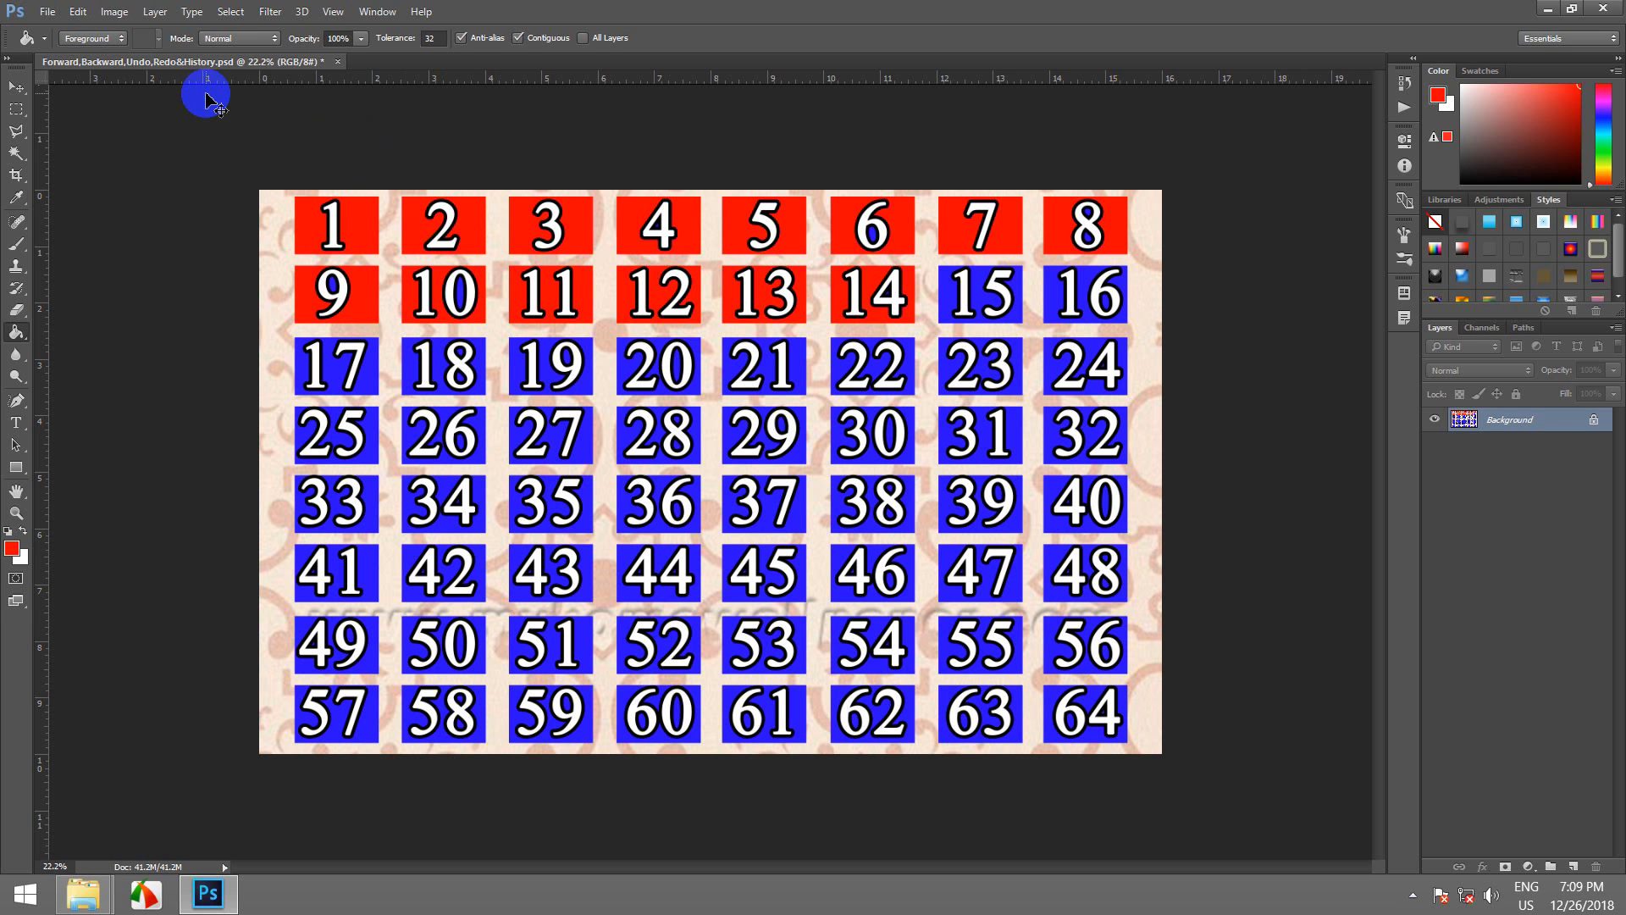
{"action": "key", "text": "ctrl+shift+z"}
{"action": "key", "text": "ctrl+shift+z"}
{"action": "key", "text": "ctrl+shift+z"}
{"action": "key", "text": "ctrl+shift+z"}
{"action": "key", "text": "ctrl+shift+z"}
{"action": "key", "text": "ctrl+shift+z"}
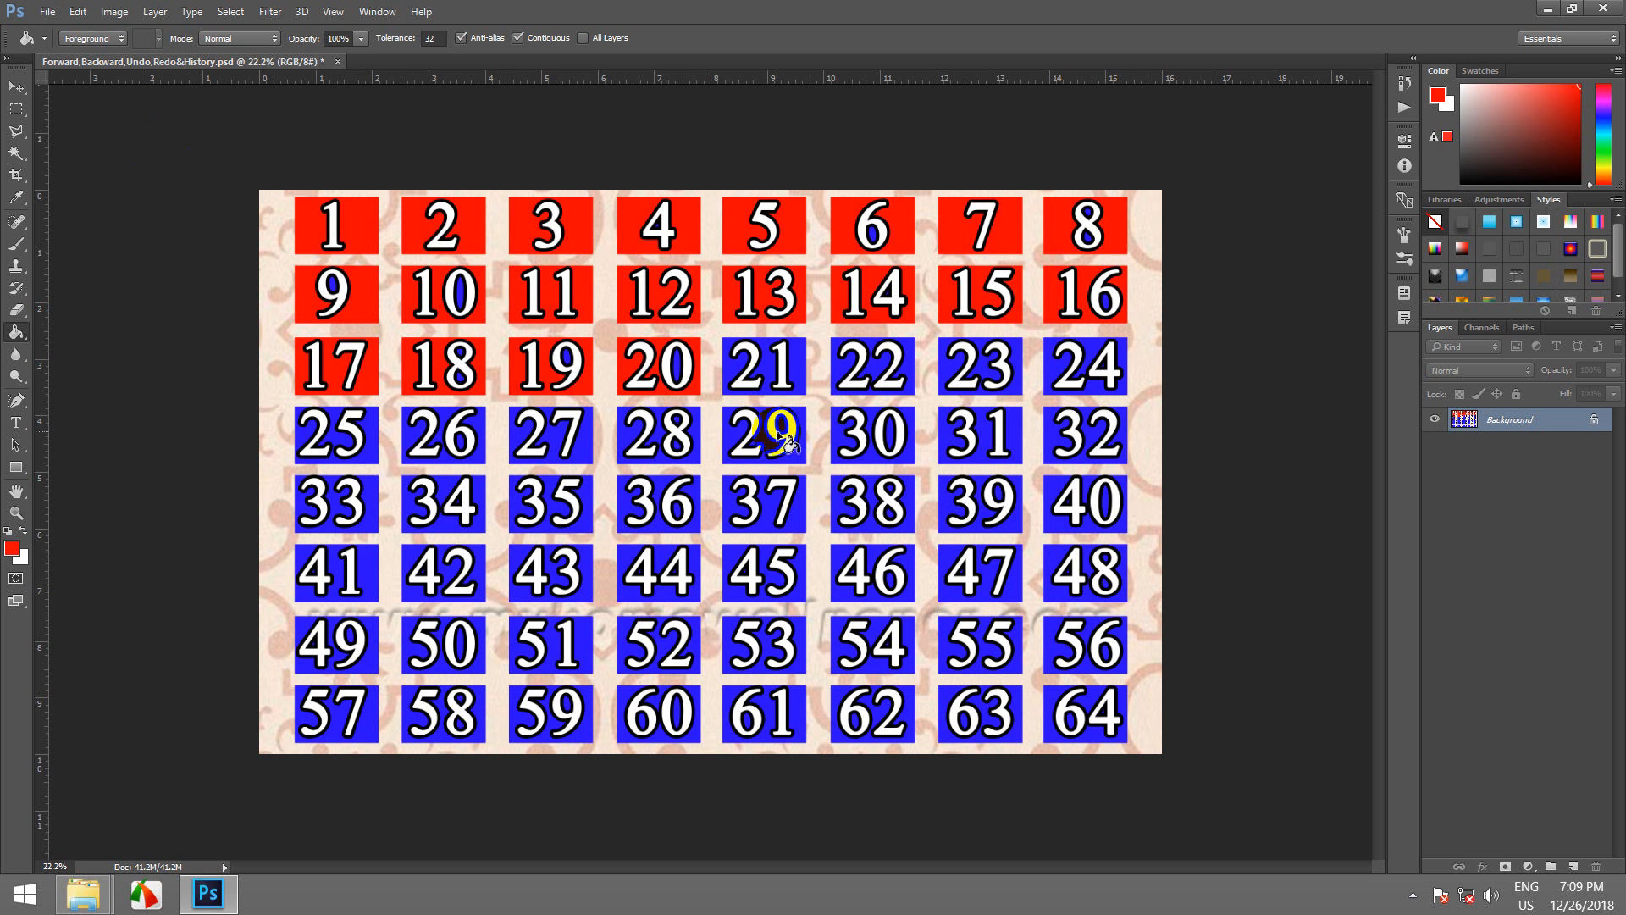
- Fill the remaining third-row boxes, numbered 21 to 24, with red
{"action": "left_click", "coordinate": [777, 388]}
{"action": "left_click", "coordinate": [871, 373]}
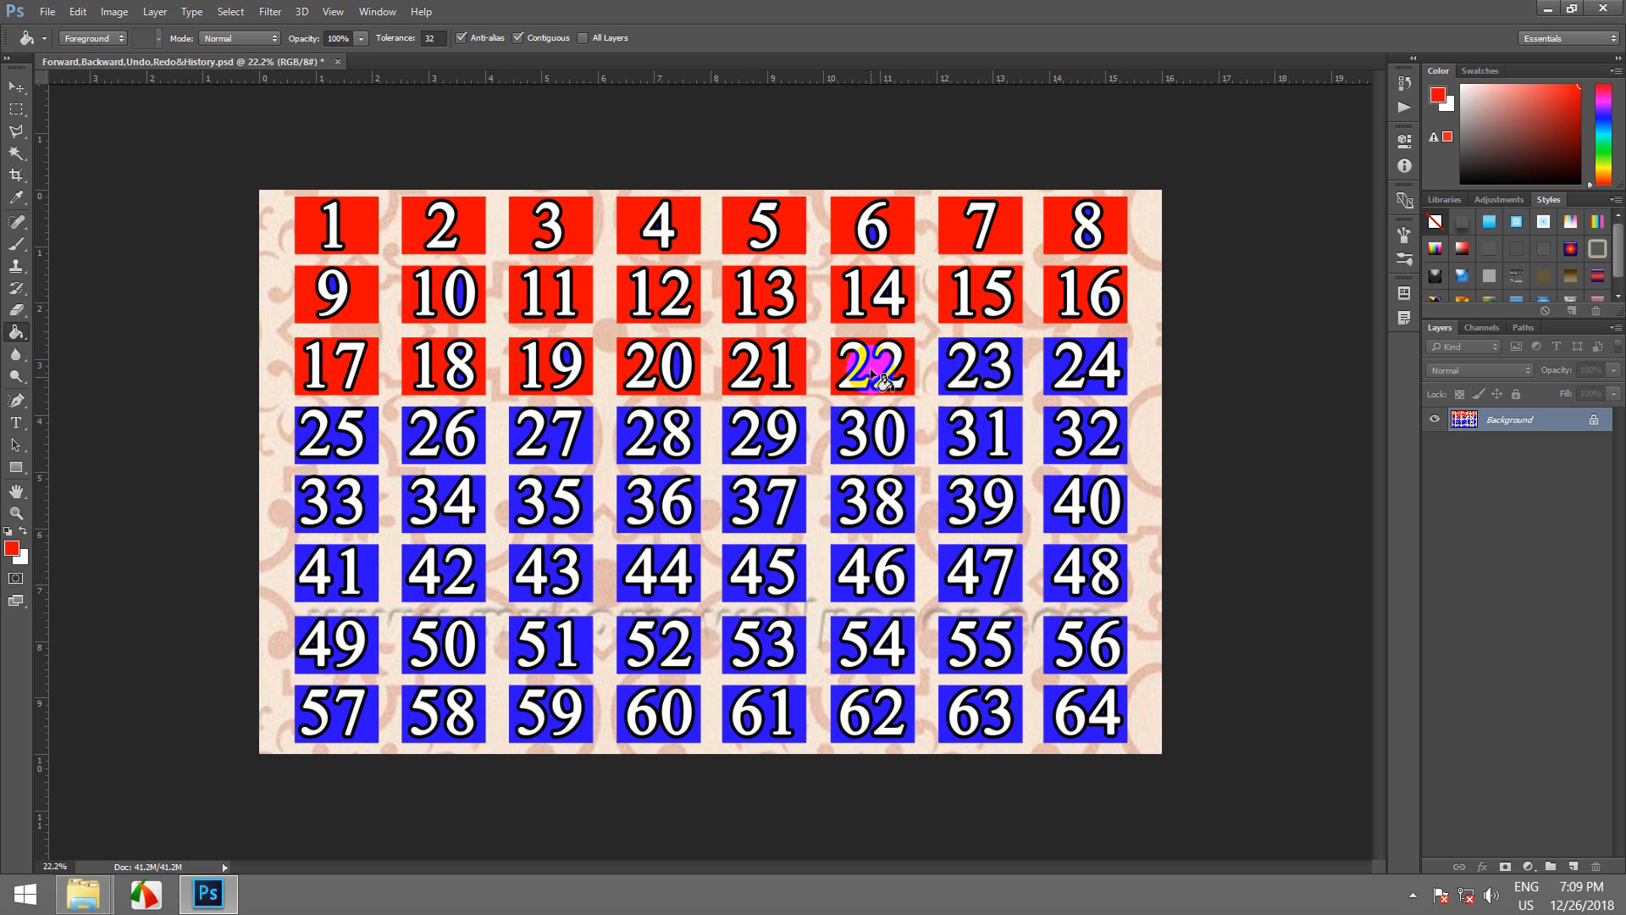
{"action": "left_click", "coordinate": [982, 373]}
{"action": "left_click", "coordinate": [1059, 364]}
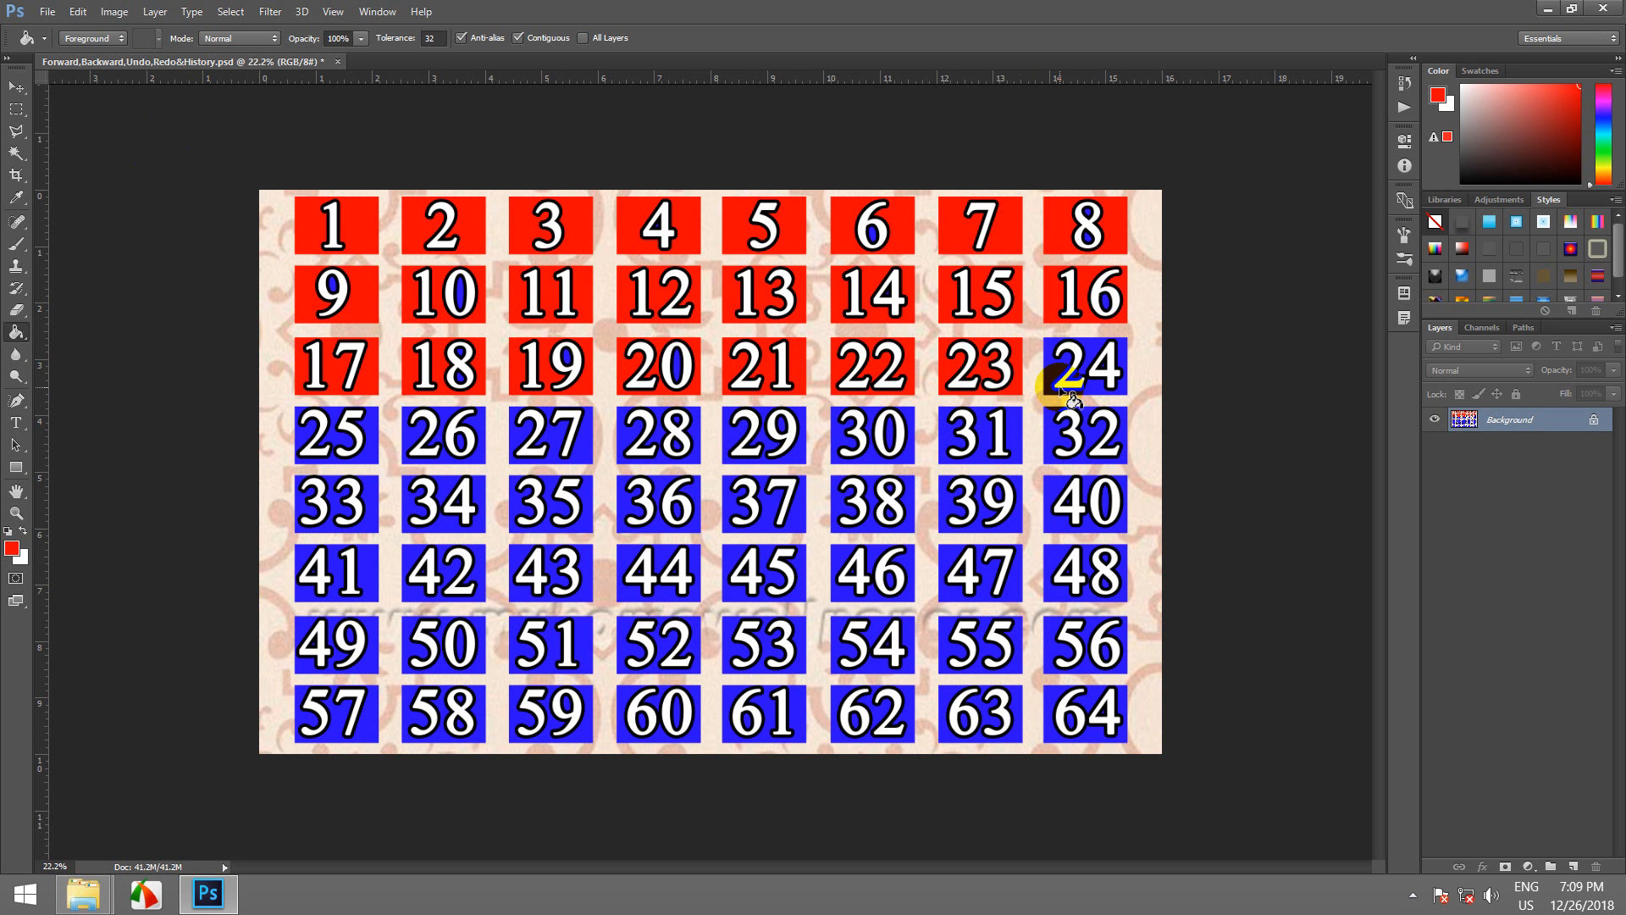
{"action": "left_click", "coordinate": [687, 250]}
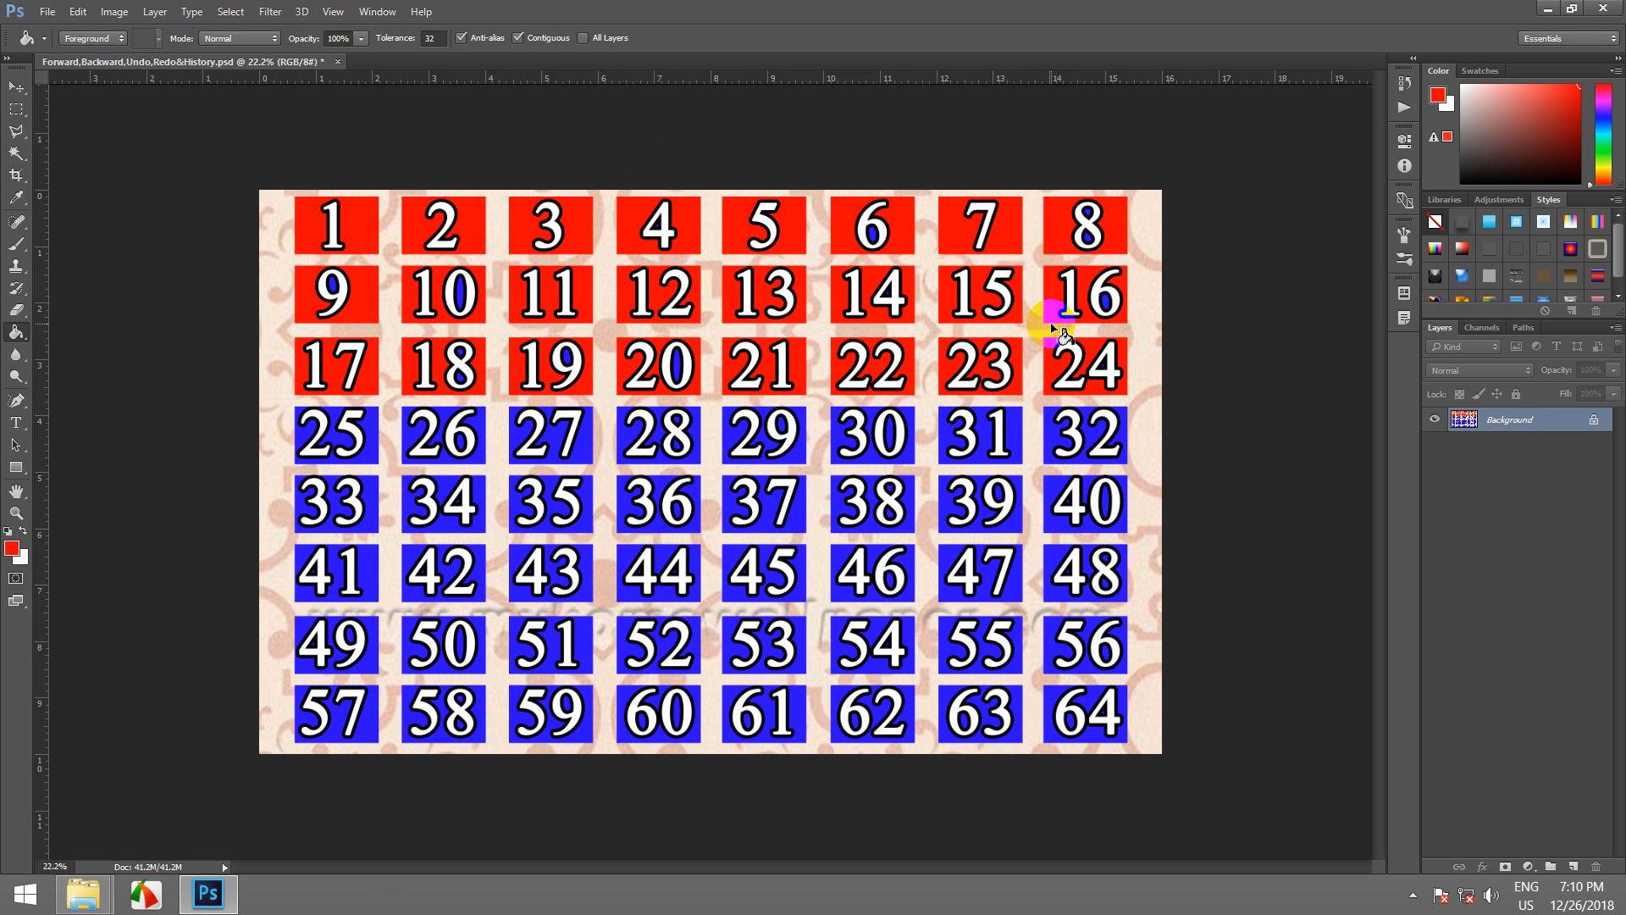
- Step backward through the paint bucket fills one at a time, from box 24 to box 1
{"action": "left_click", "coordinate": [77, 11]}
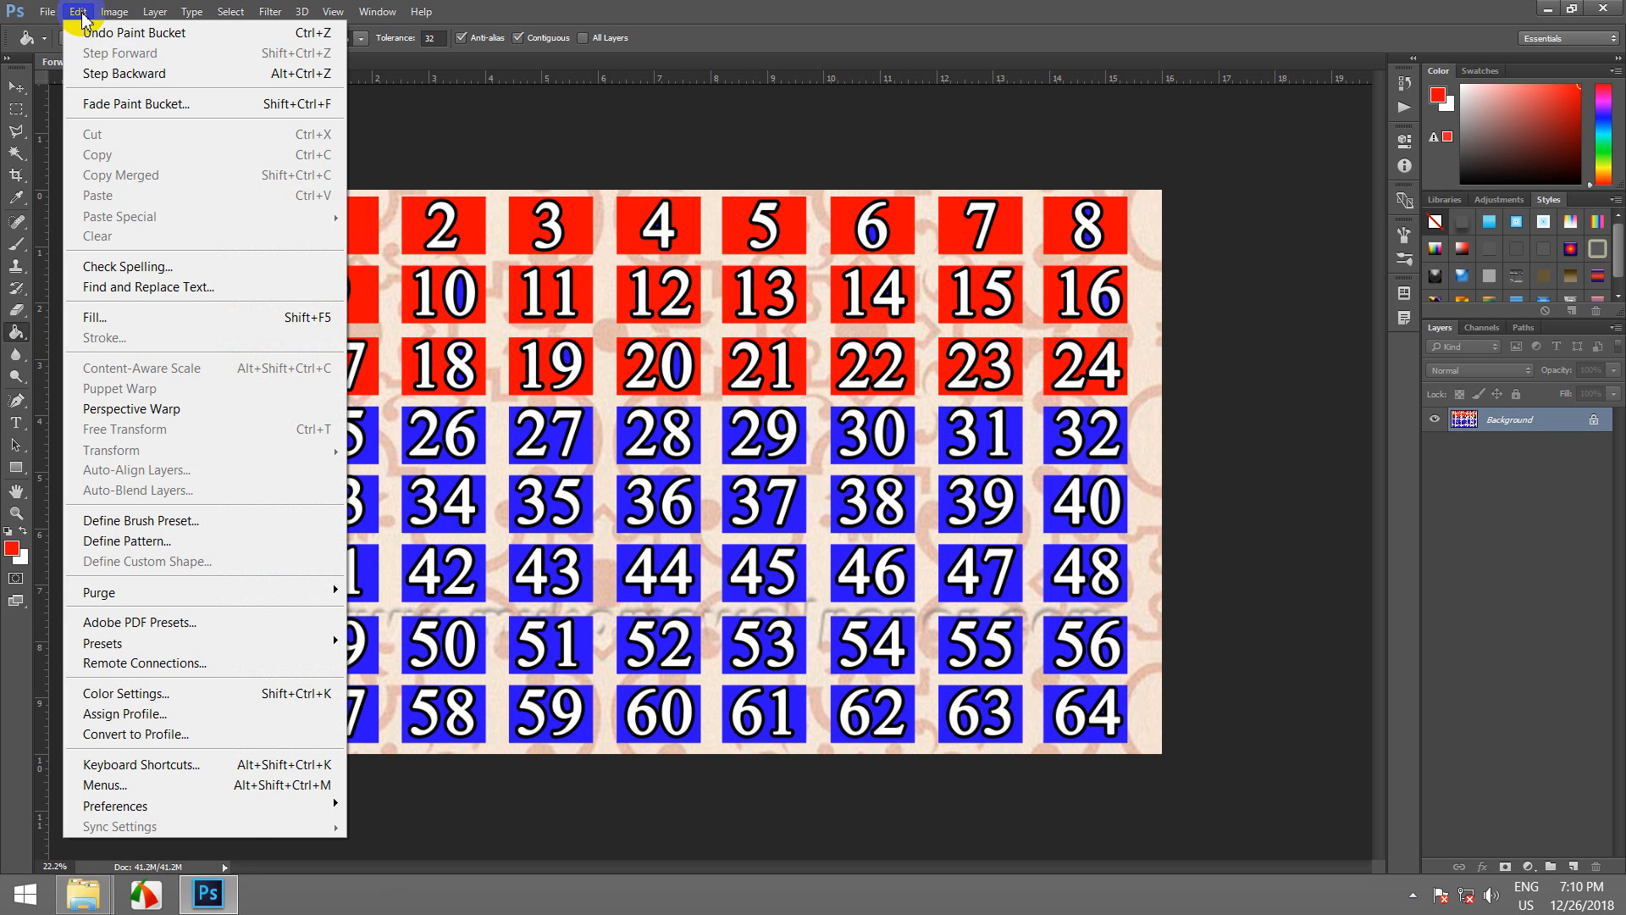
{"action": "left_click", "coordinate": [148, 75]}
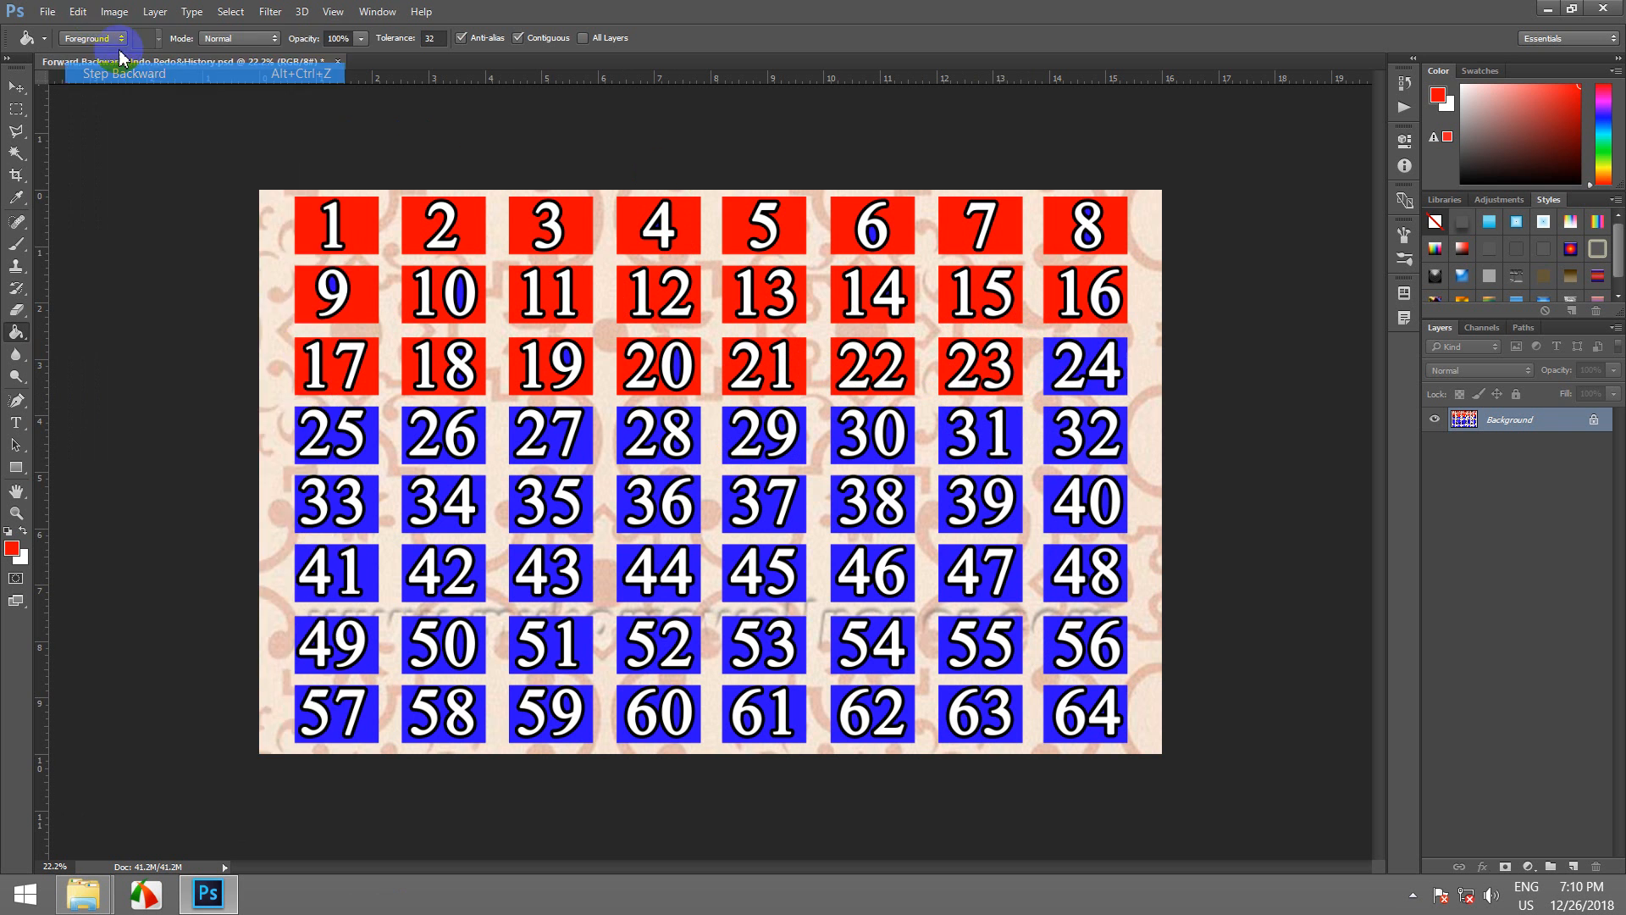
{"action": "left_click", "coordinate": [77, 11]}
{"action": "left_click", "coordinate": [116, 74]}
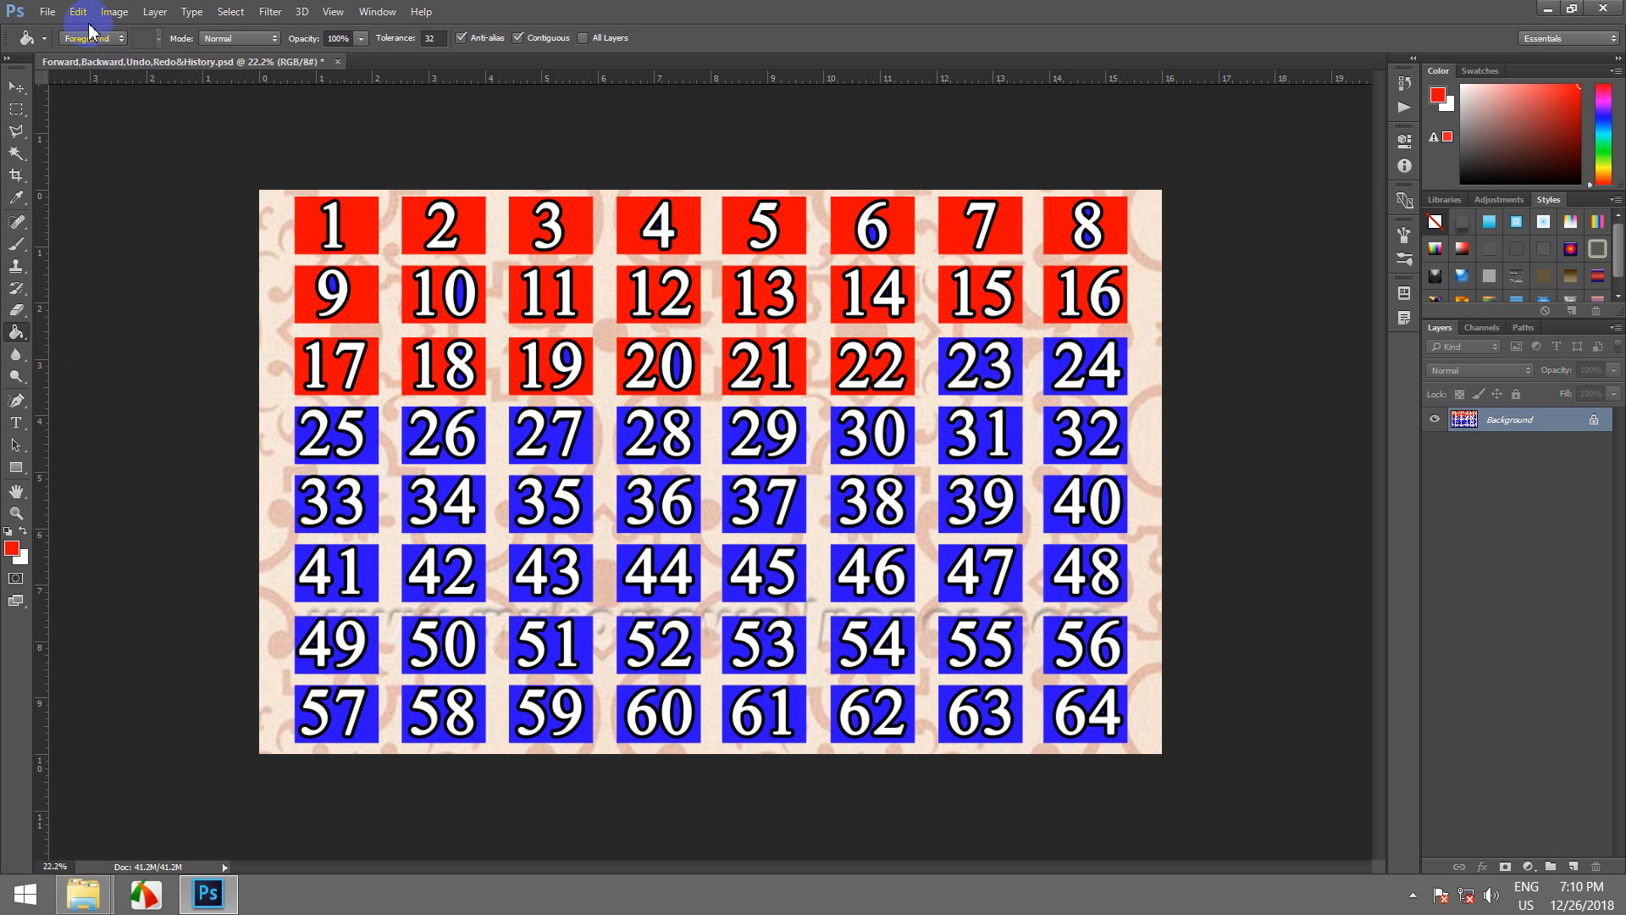
{"action": "left_click", "coordinate": [77, 11]}
{"action": "left_click", "coordinate": [93, 72]}
{"action": "left_click", "coordinate": [77, 11]}
{"action": "left_click", "coordinate": [94, 73]}
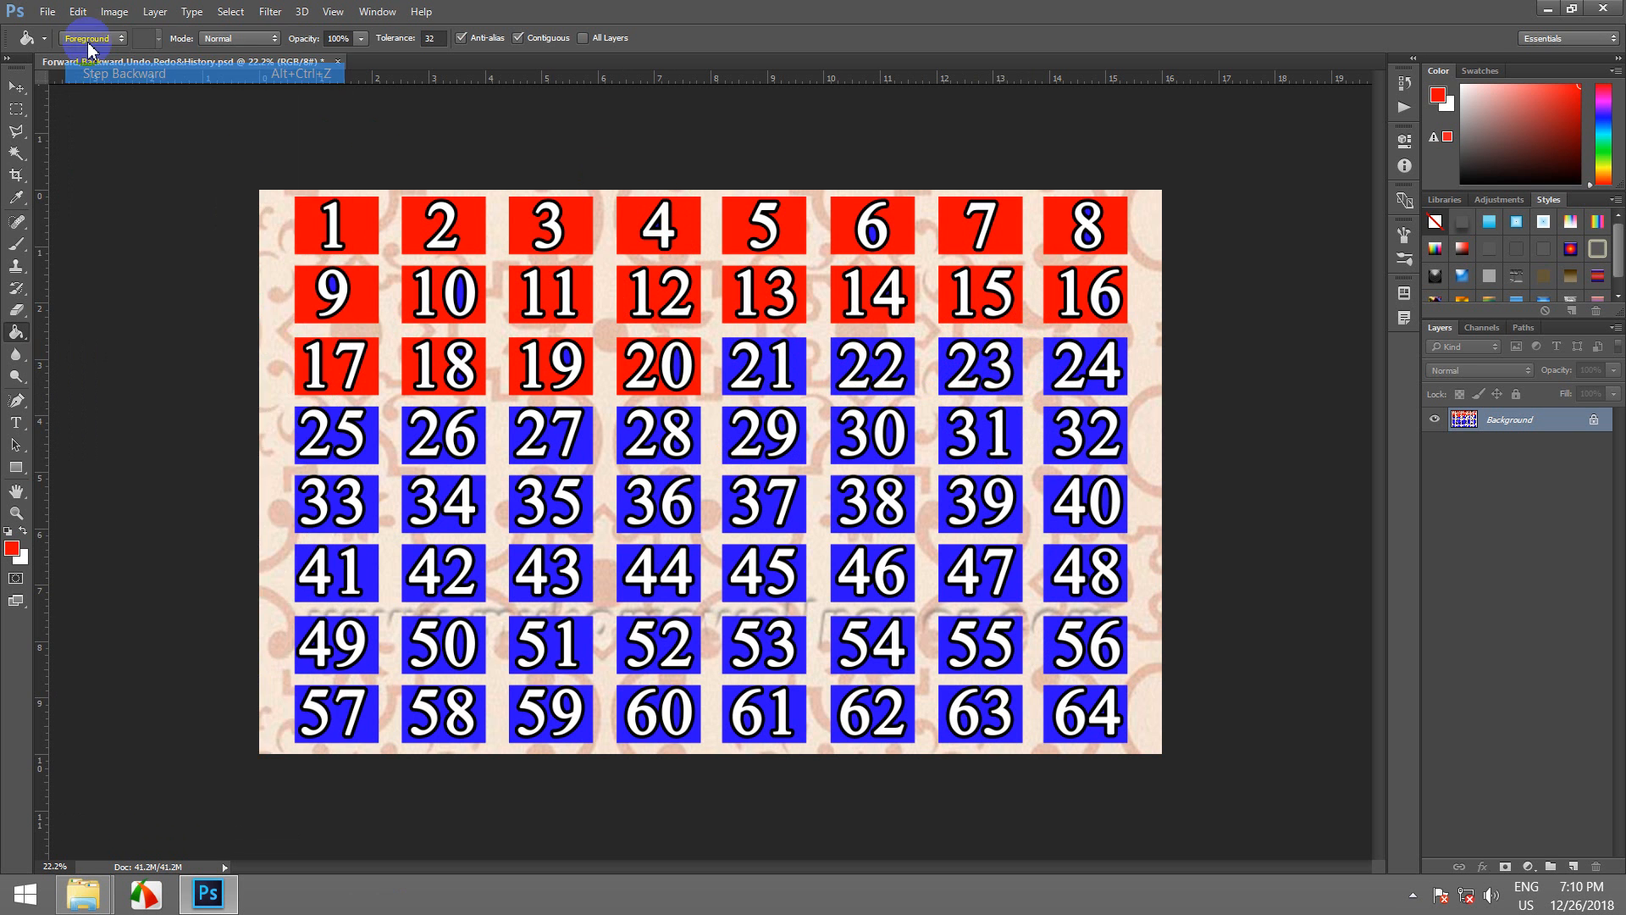
{"action": "left_click", "coordinate": [77, 11]}
{"action": "left_click", "coordinate": [101, 73]}
{"action": "left_click", "coordinate": [77, 11]}
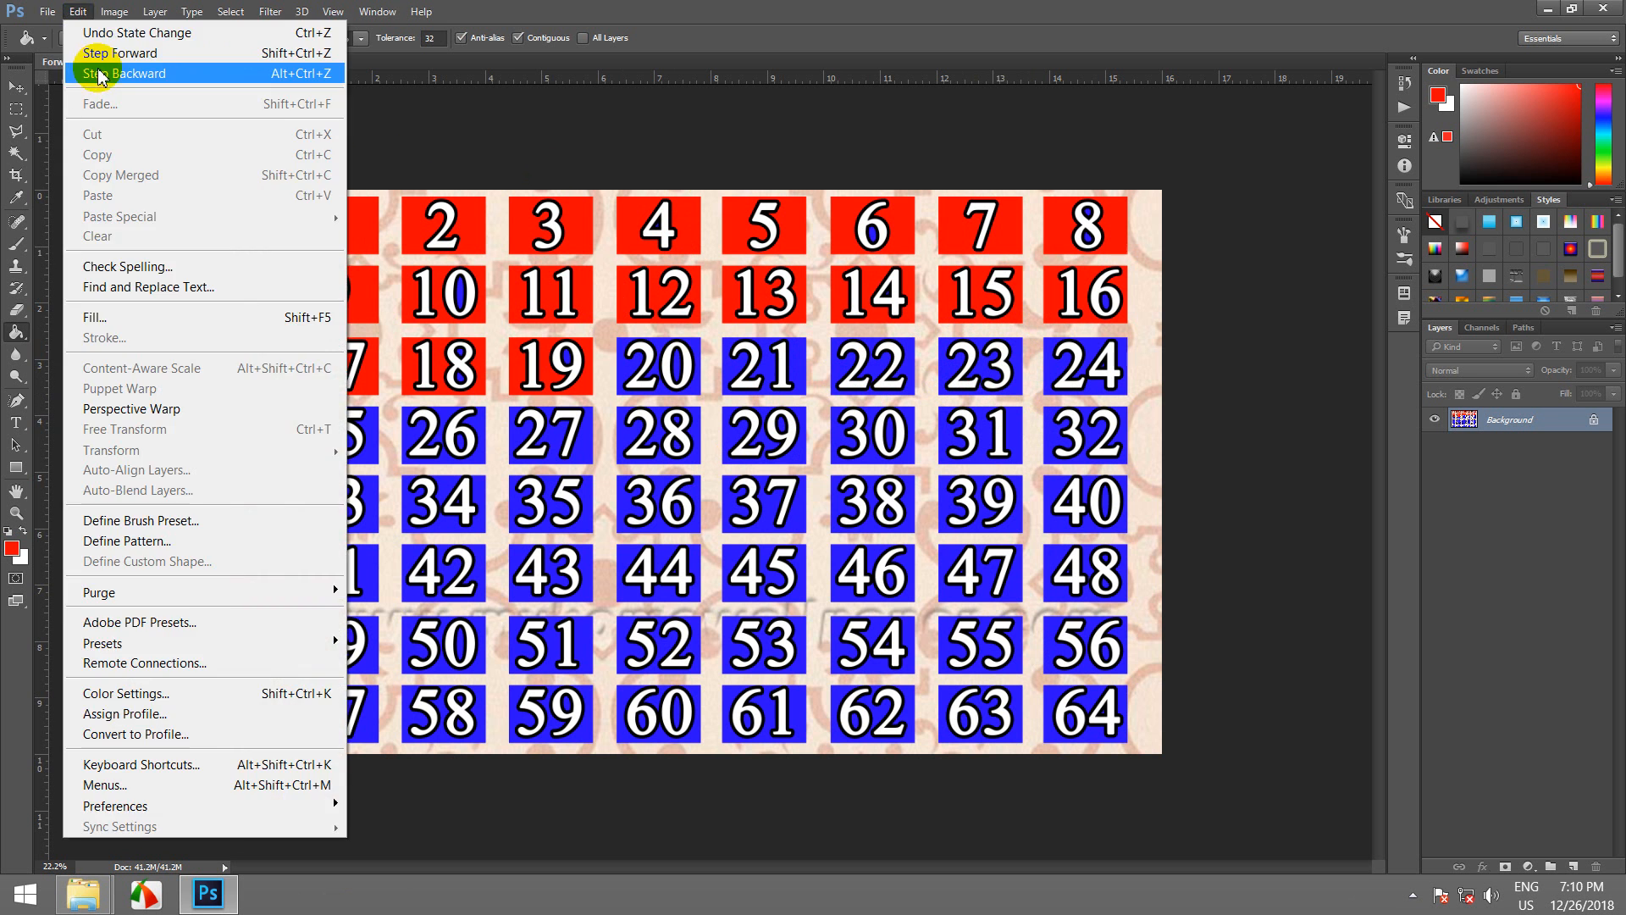
{"action": "left_click", "coordinate": [102, 73]}
{"action": "left_click", "coordinate": [77, 11]}
{"action": "left_click", "coordinate": [93, 74]}
{"action": "left_click", "coordinate": [77, 11]}
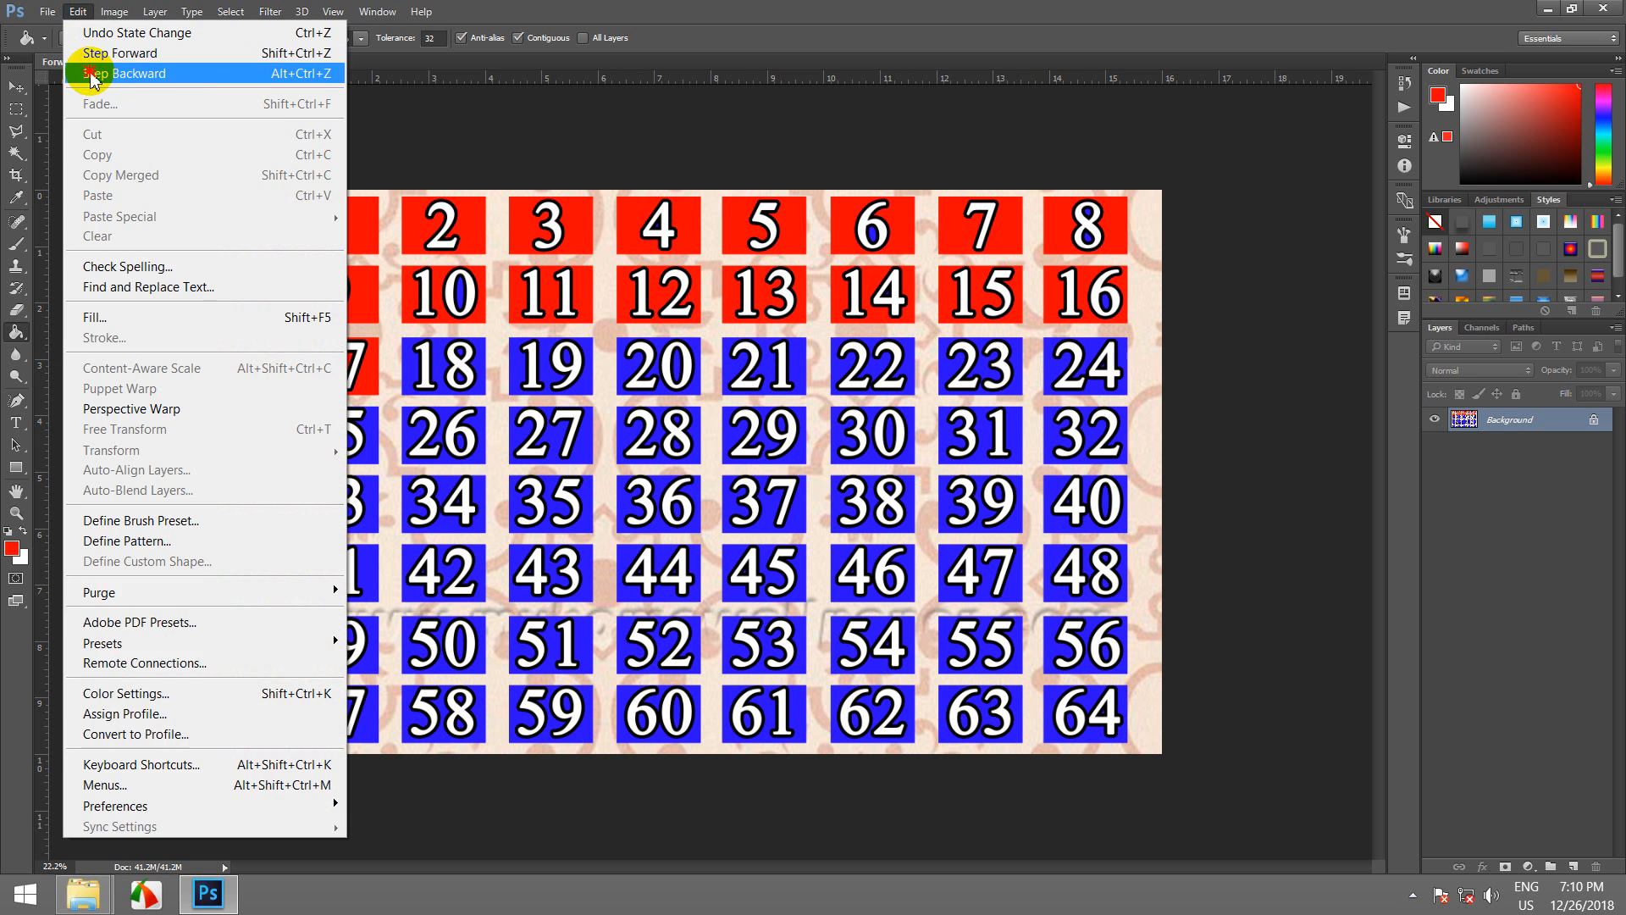
{"action": "left_click", "coordinate": [93, 74]}
{"action": "left_click", "coordinate": [77, 11]}
{"action": "left_click", "coordinate": [100, 74]}
{"action": "left_click", "coordinate": [77, 11]}
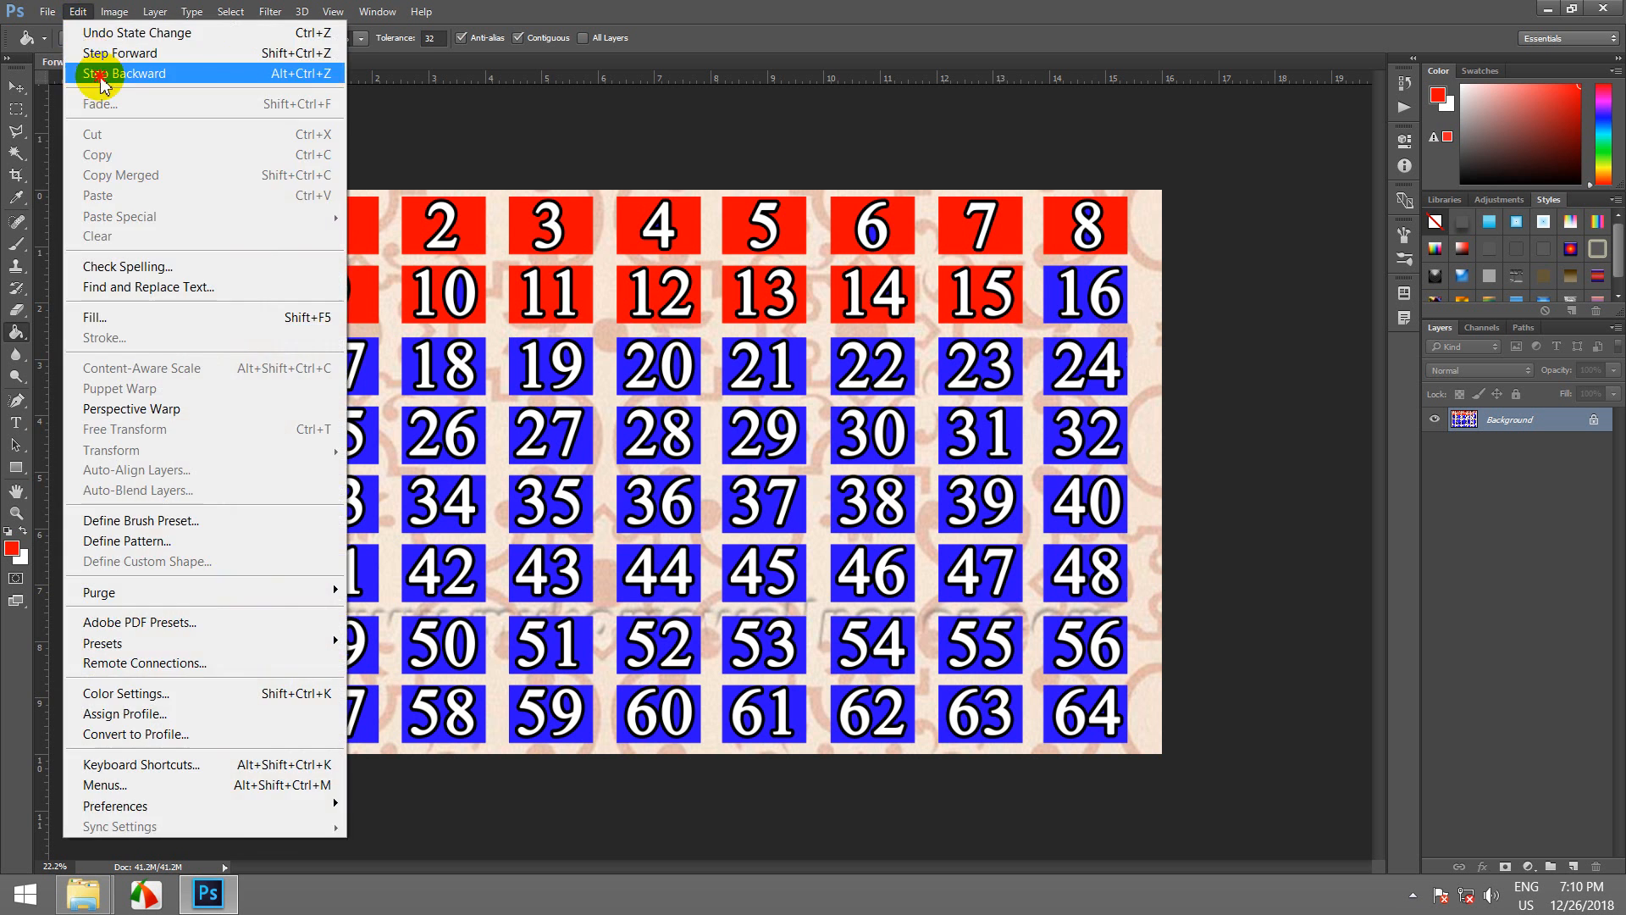
{"action": "left_click", "coordinate": [100, 74]}
{"action": "left_click", "coordinate": [77, 11]}
{"action": "left_click", "coordinate": [97, 74]}
{"action": "left_click", "coordinate": [77, 11]}
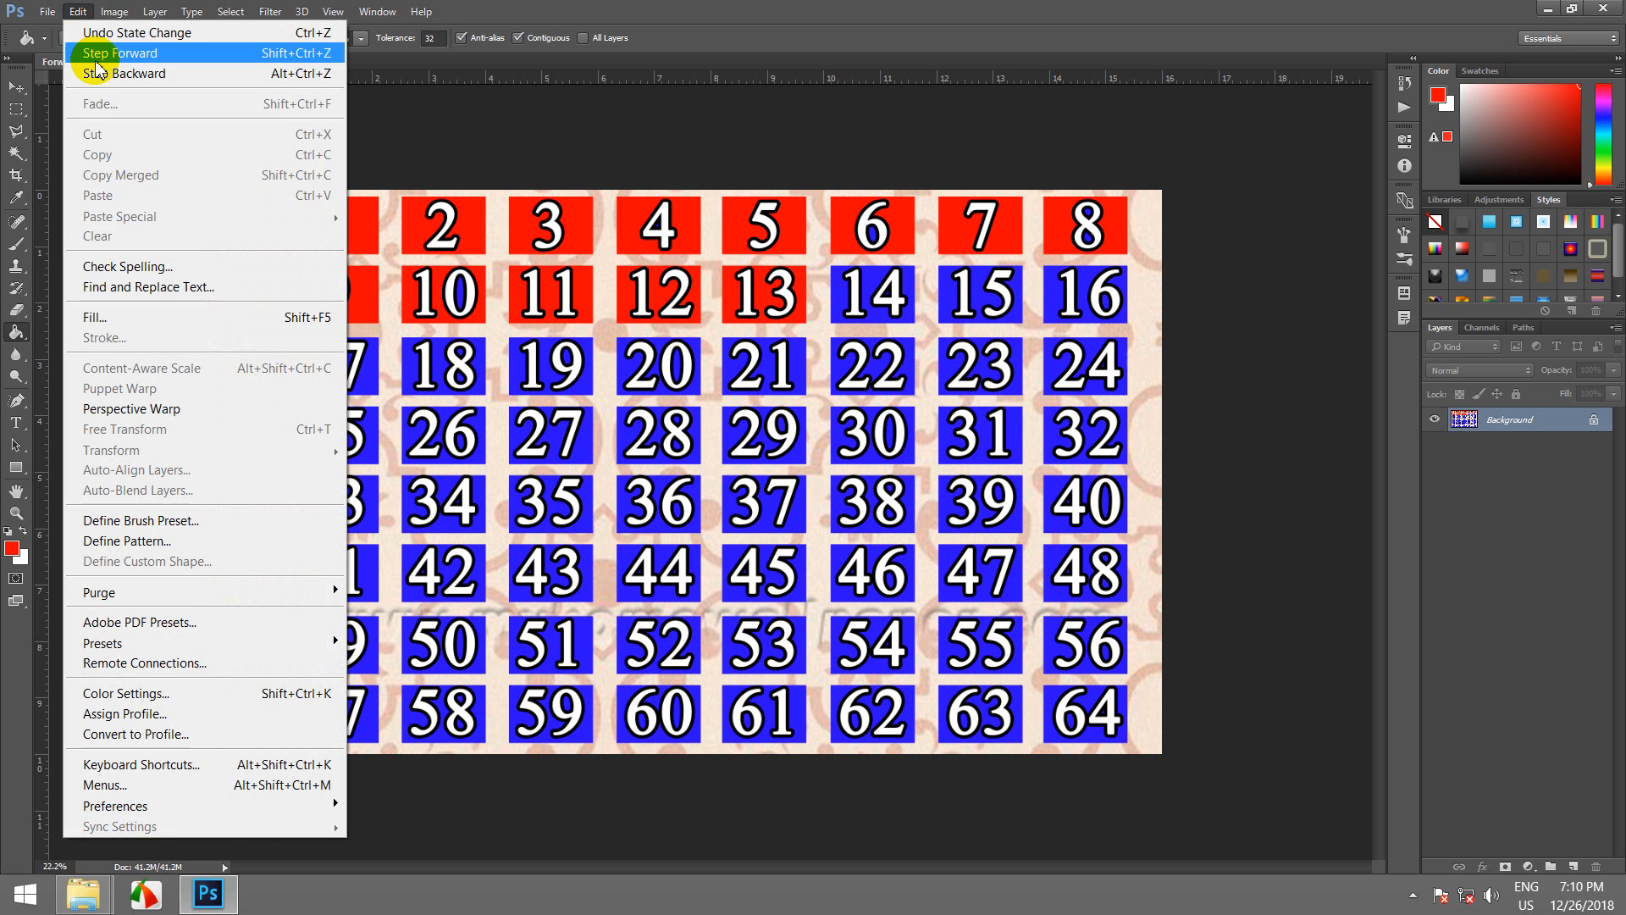
{"action": "left_click", "coordinate": [96, 73]}
{"action": "left_click", "coordinate": [77, 11]}
{"action": "left_click", "coordinate": [96, 73]}
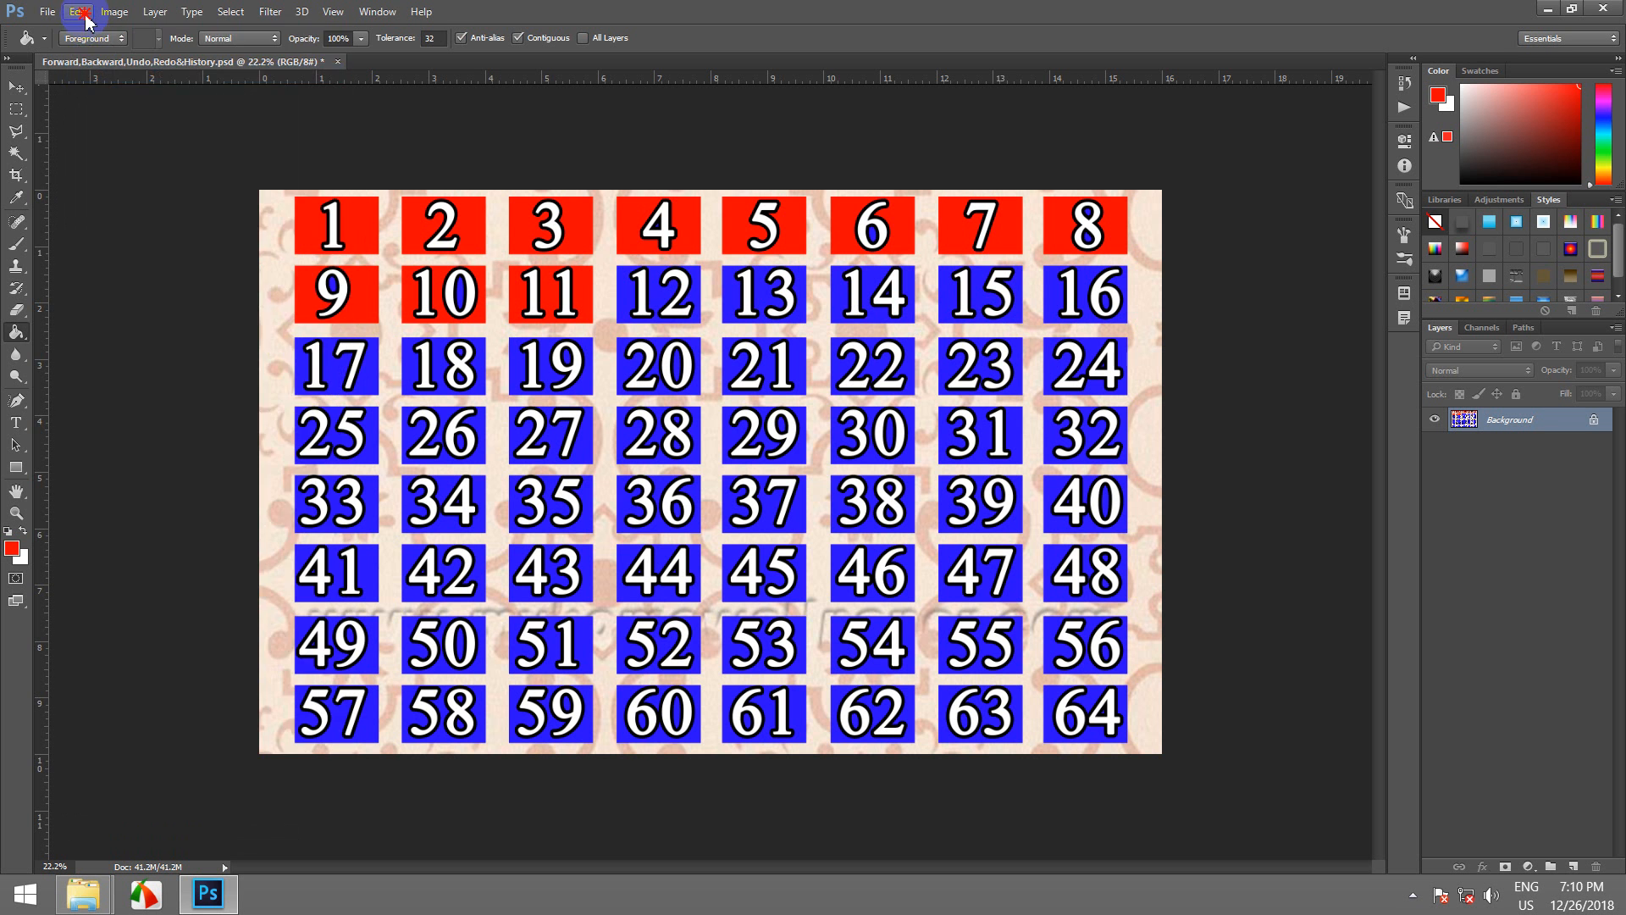
{"action": "left_click", "coordinate": [77, 11]}
{"action": "left_click", "coordinate": [98, 73]}
{"action": "left_click", "coordinate": [77, 11]}
{"action": "left_click", "coordinate": [97, 73]}
{"action": "left_click", "coordinate": [77, 11]}
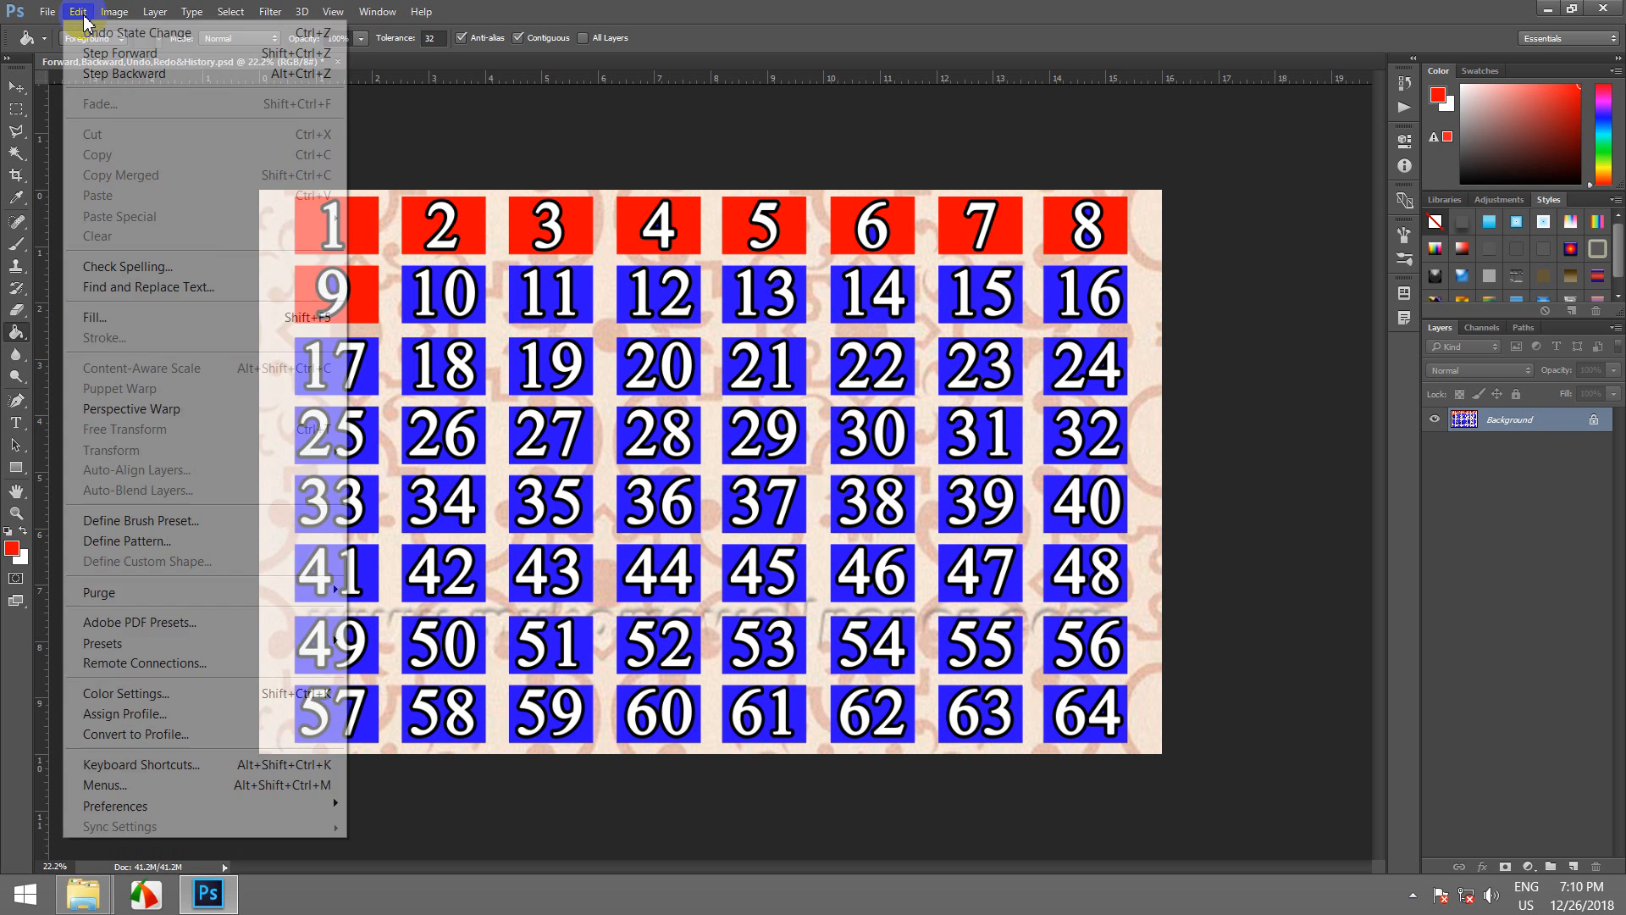
{"action": "left_click", "coordinate": [97, 74]}
{"action": "left_click", "coordinate": [77, 11]}
{"action": "left_click", "coordinate": [98, 74]}
{"action": "left_click", "coordinate": [77, 11]}
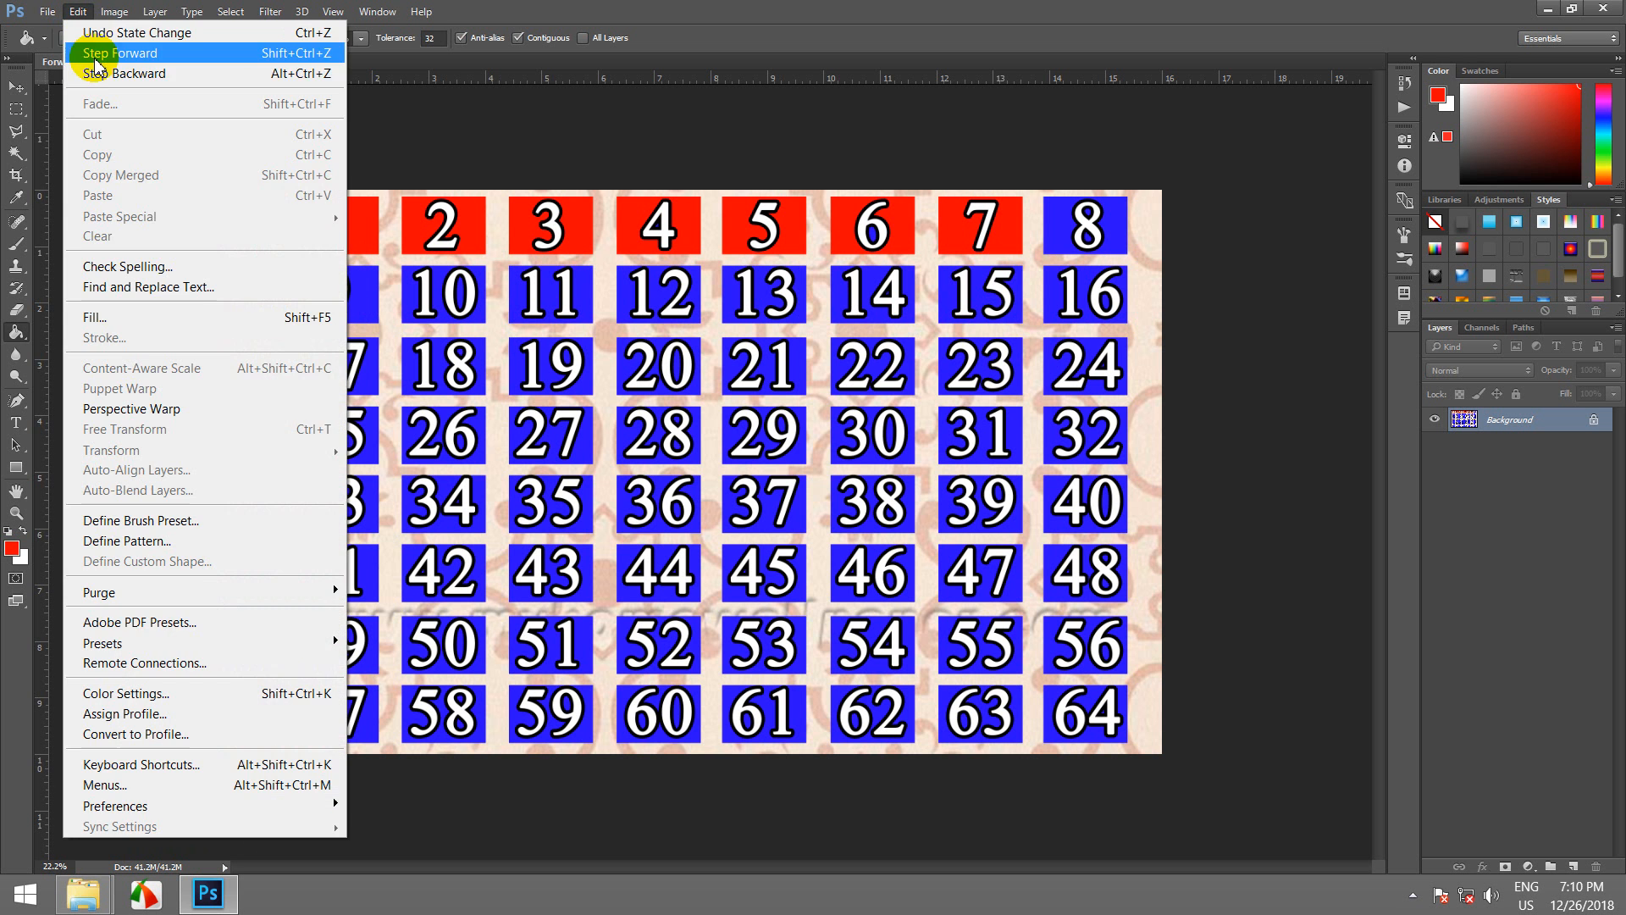
{"action": "left_click", "coordinate": [98, 74]}
{"action": "left_click", "coordinate": [77, 11]}
{"action": "left_click", "coordinate": [98, 74]}
{"action": "left_click", "coordinate": [79, 12]}
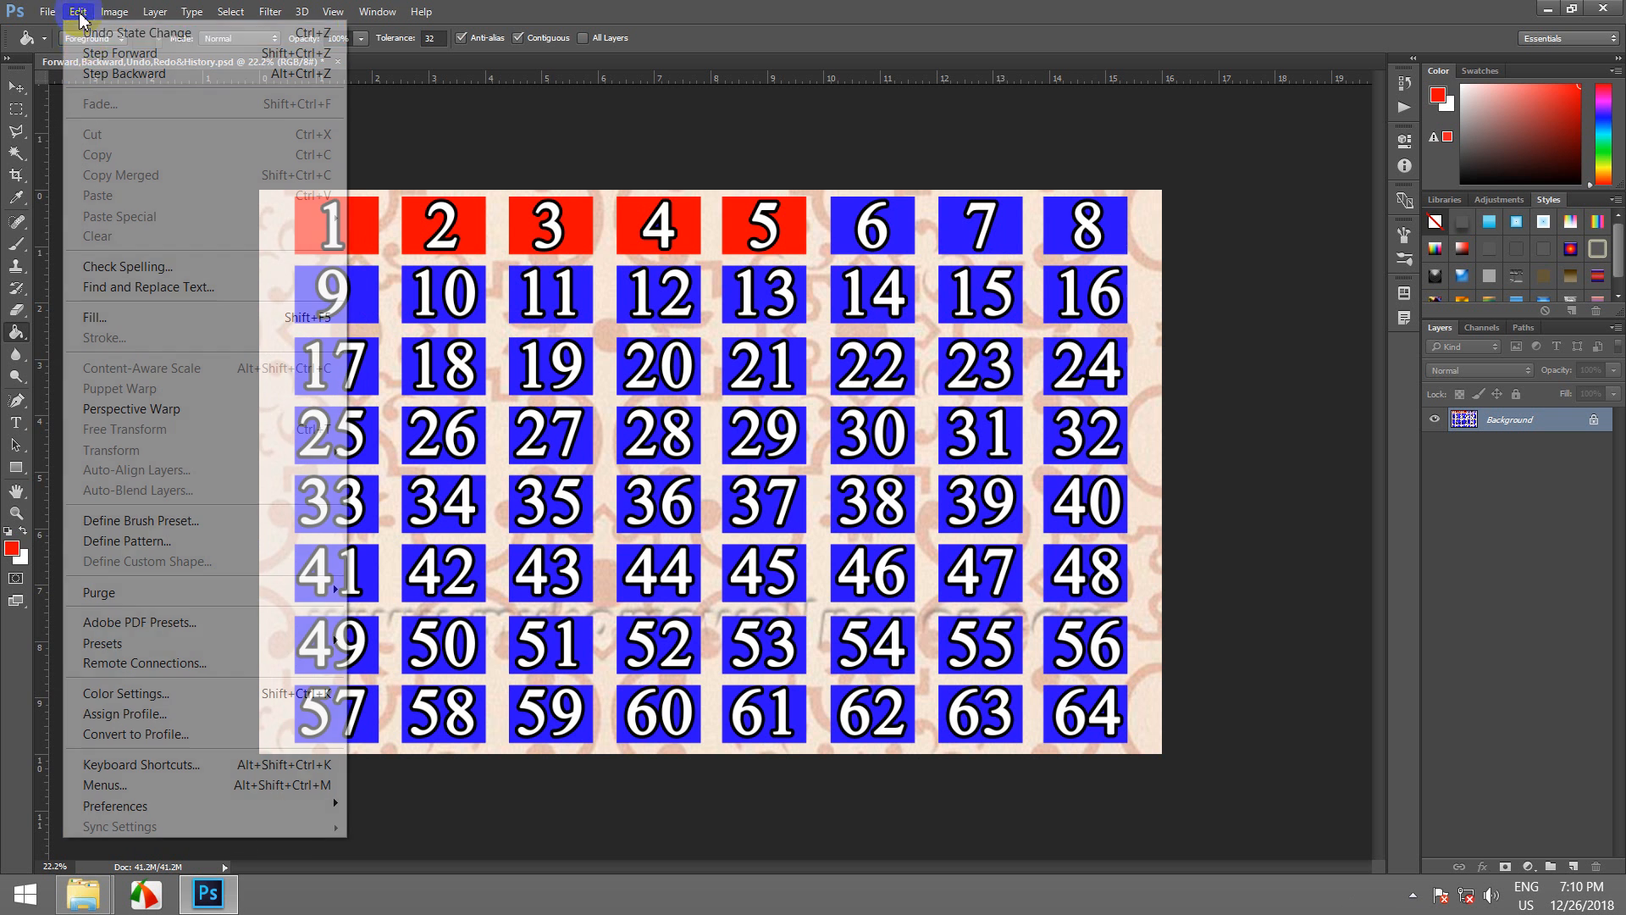
{"action": "left_click", "coordinate": [93, 53]}
{"action": "left_click", "coordinate": [77, 11]}
{"action": "left_click", "coordinate": [97, 74]}
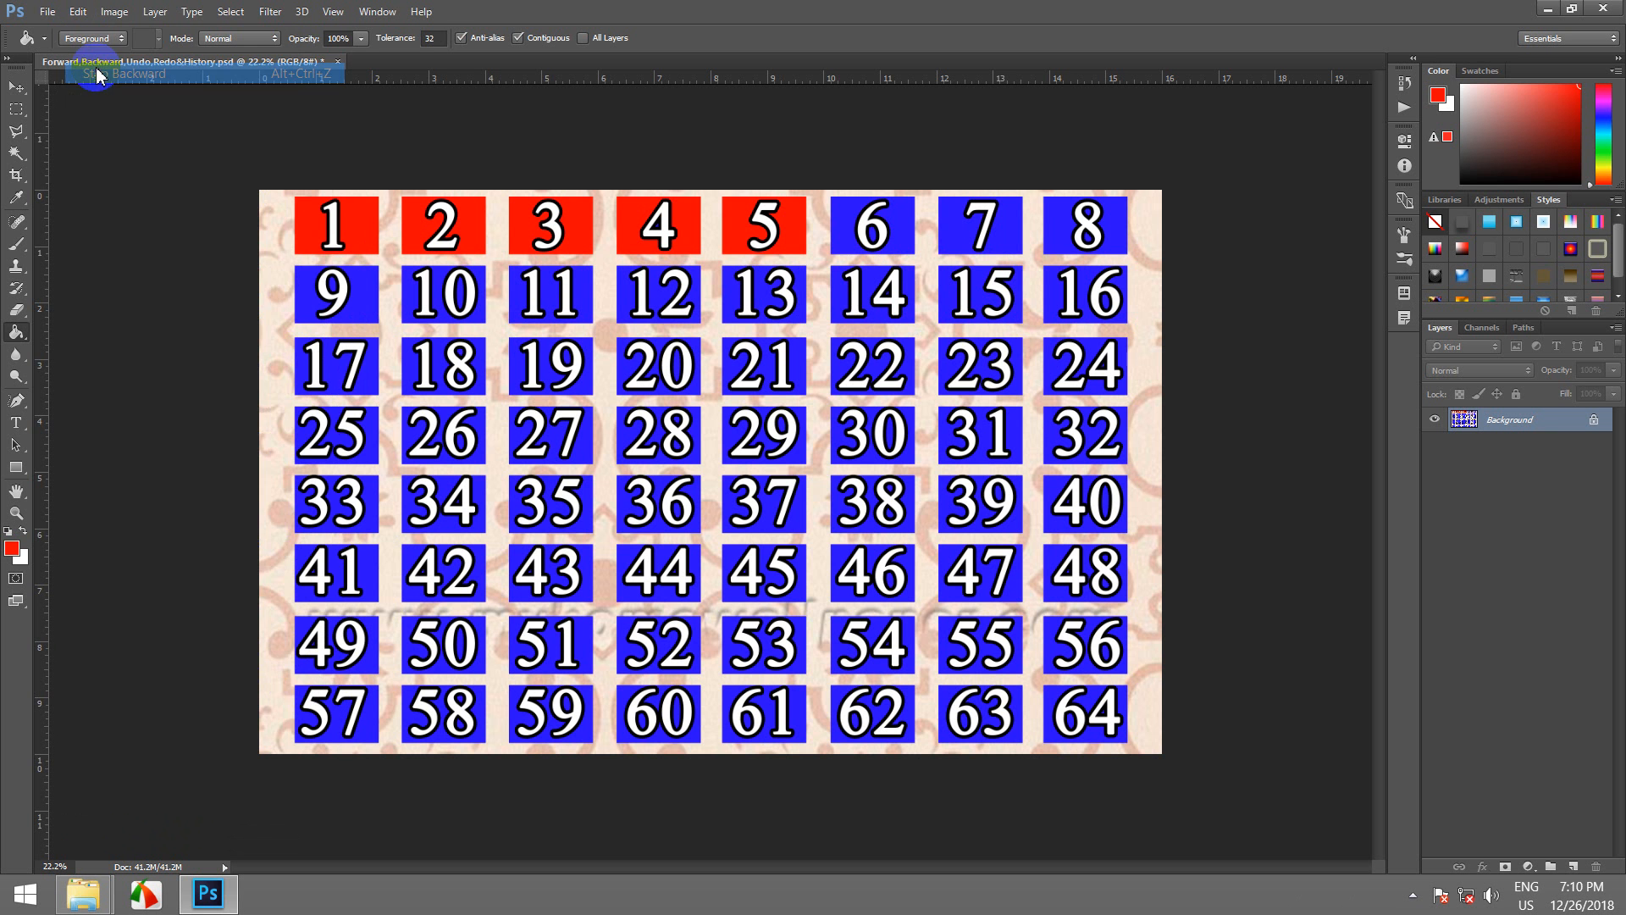
{"action": "left_click", "coordinate": [77, 11]}
{"action": "left_click", "coordinate": [97, 73]}
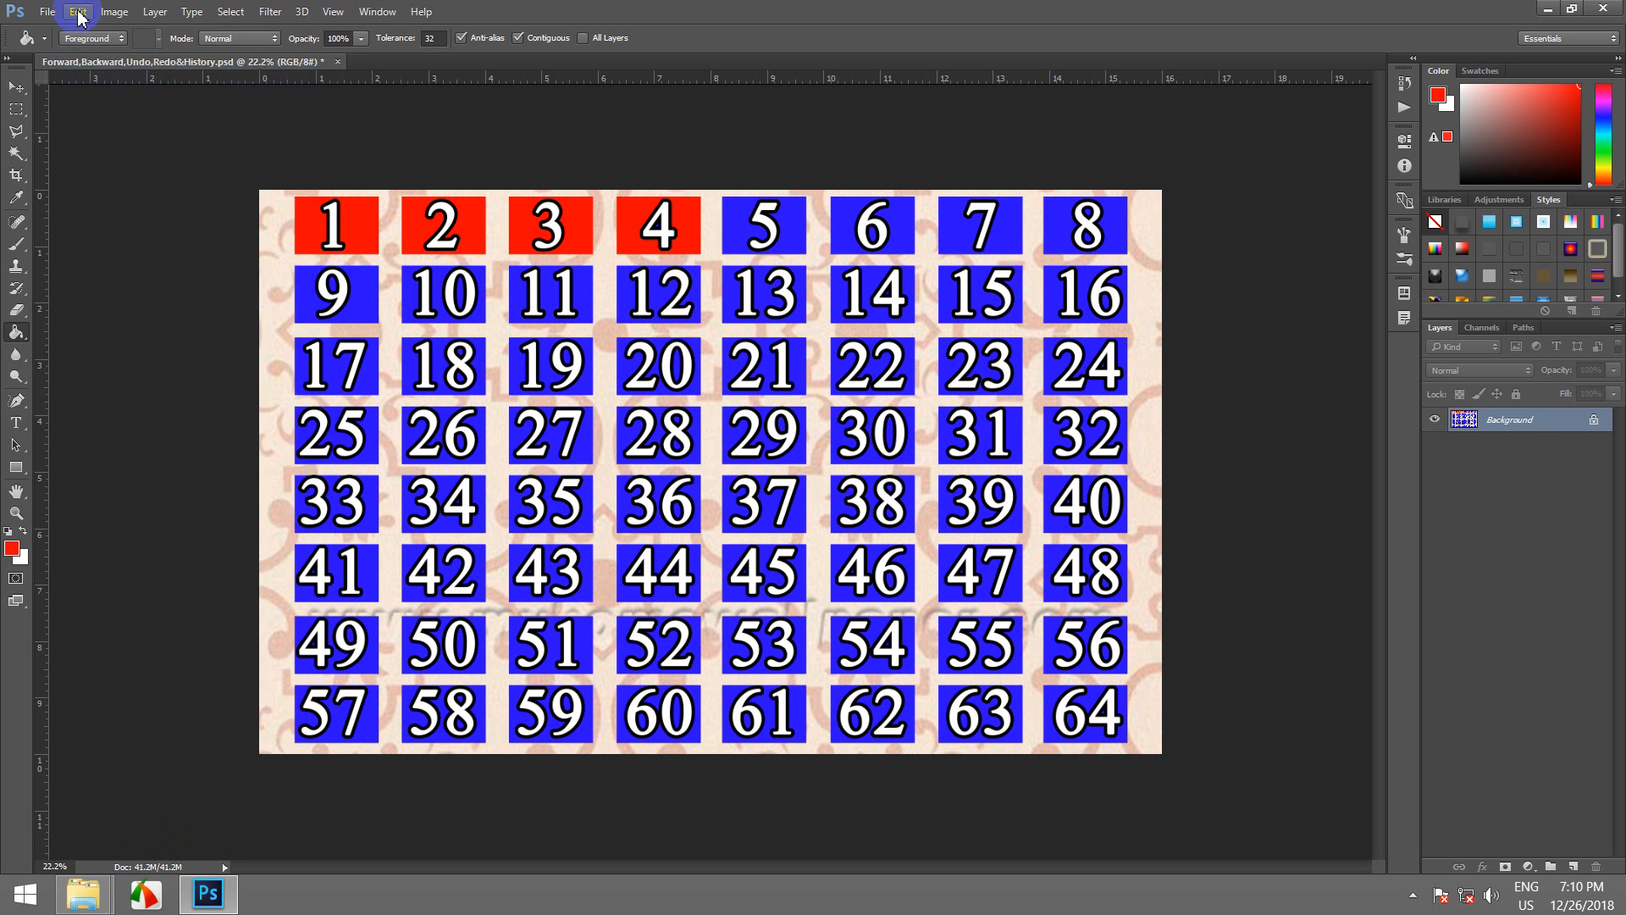
{"action": "left_click", "coordinate": [77, 11]}
{"action": "left_click", "coordinate": [103, 76]}
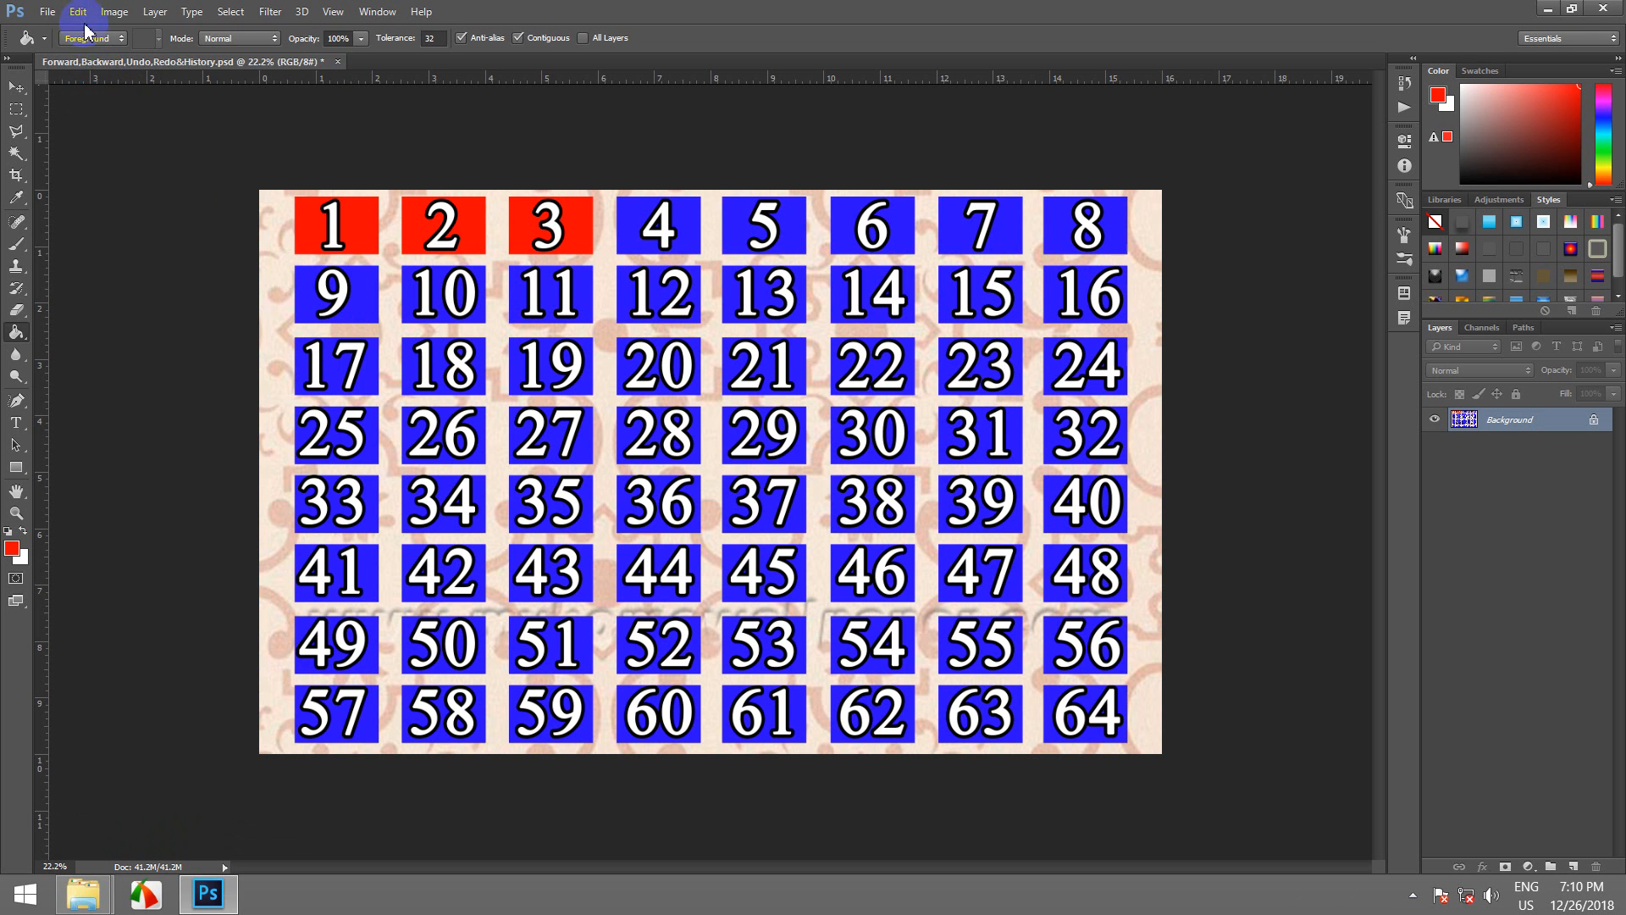
{"action": "left_click", "coordinate": [78, 12]}
{"action": "left_click", "coordinate": [102, 76]}
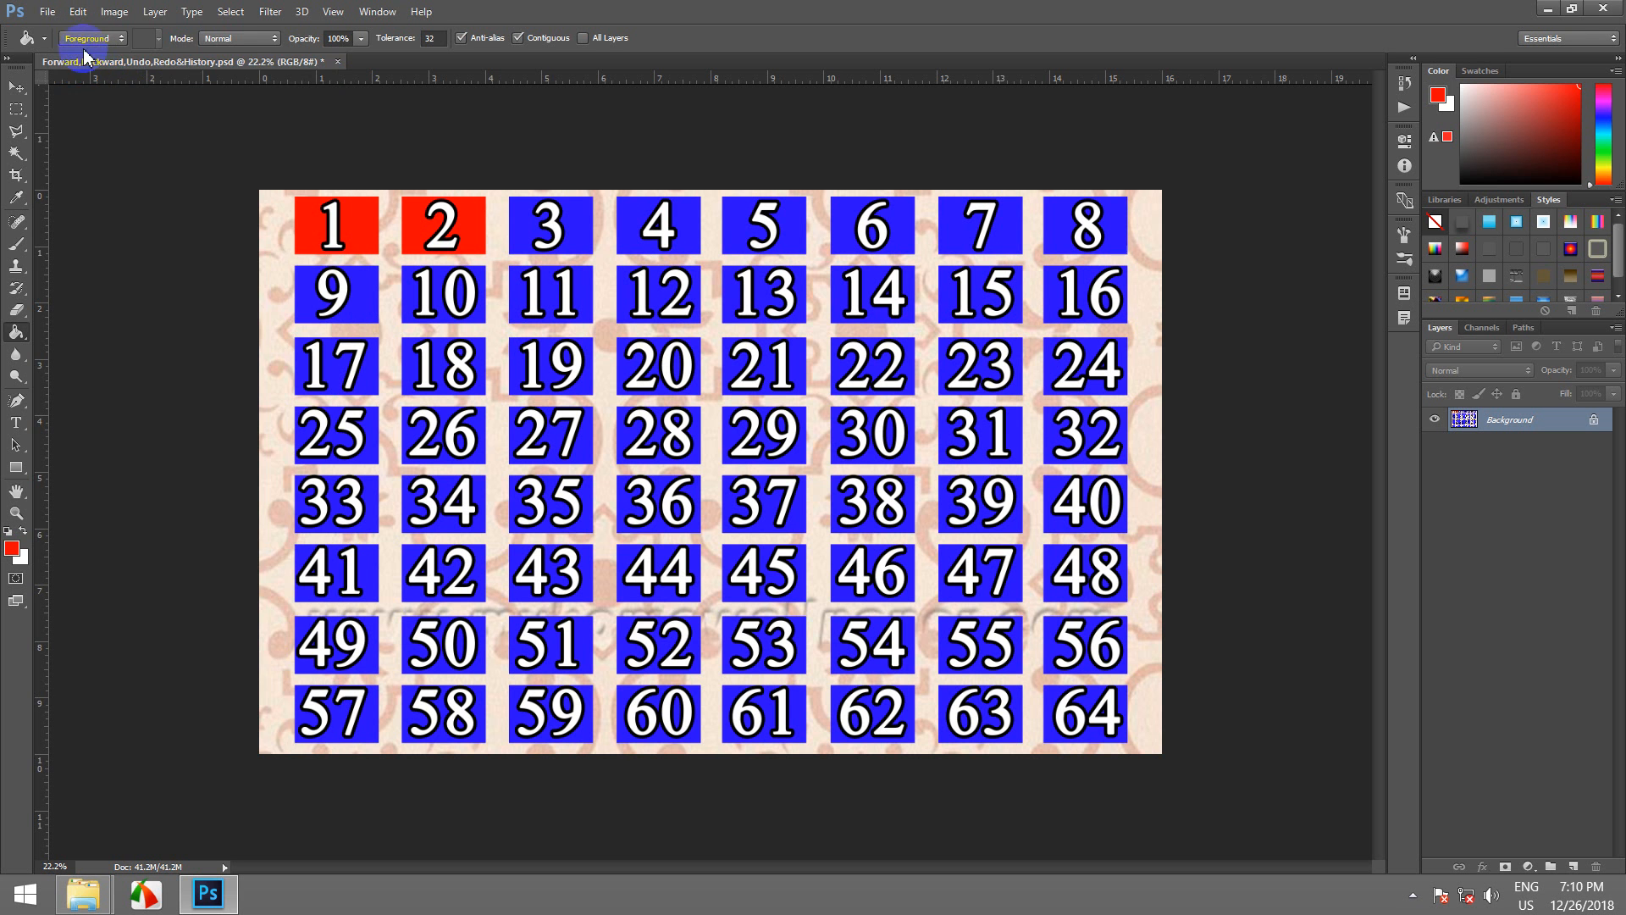
{"action": "left_click", "coordinate": [78, 12]}
{"action": "left_click", "coordinate": [98, 75]}
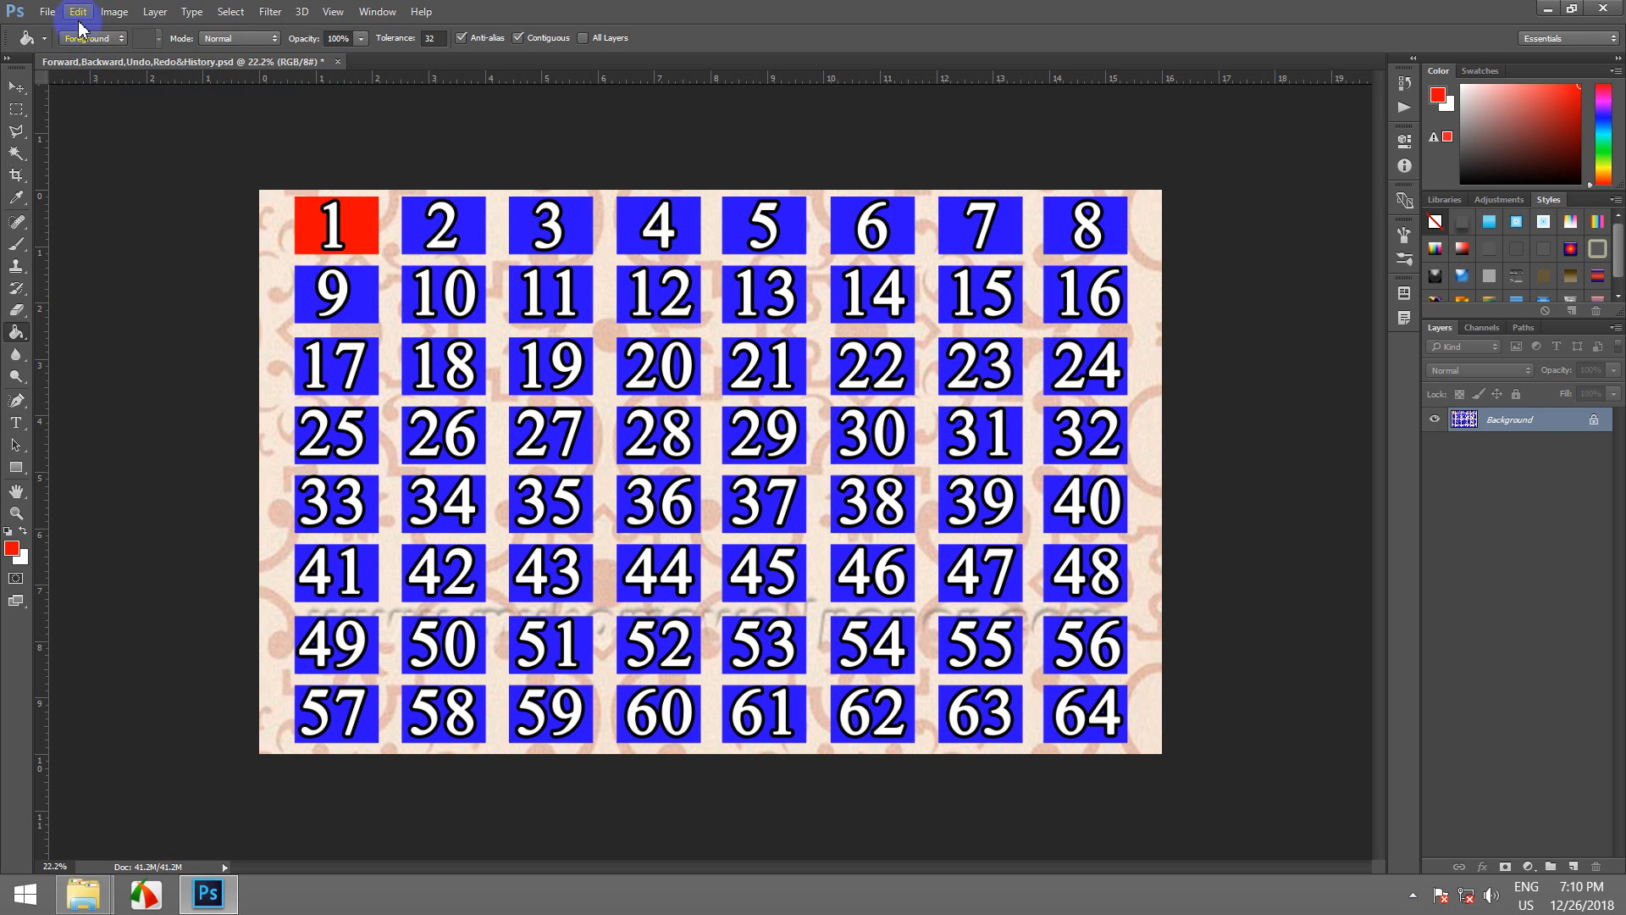
{"action": "left_click", "coordinate": [78, 11]}
{"action": "left_click", "coordinate": [97, 74]}
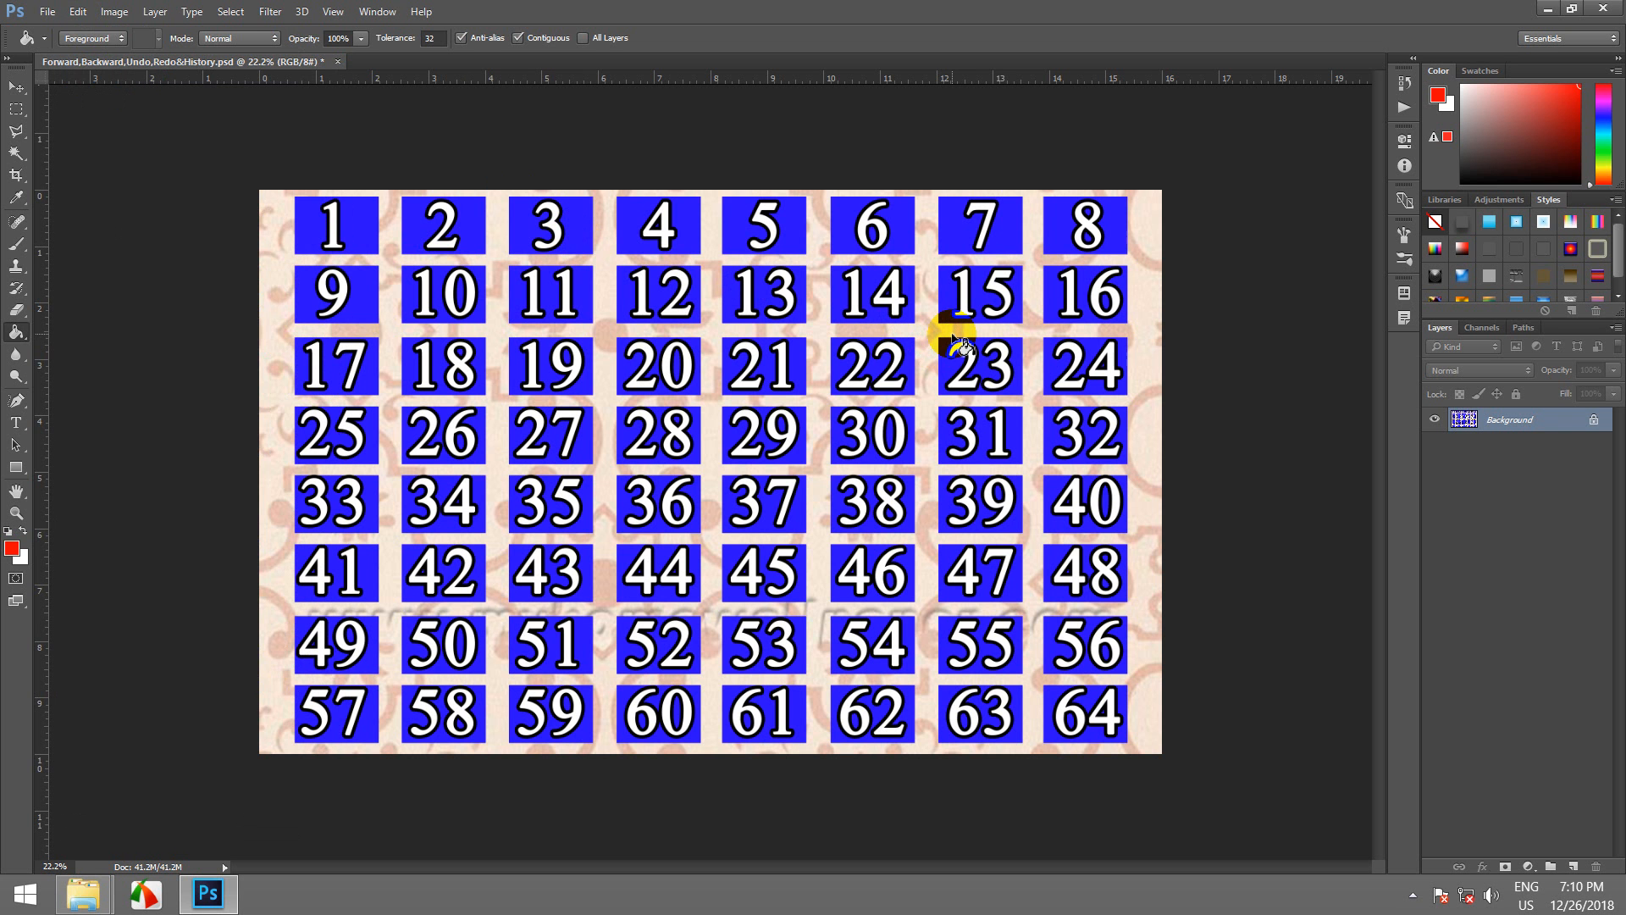
- Open the general preferences and look through the Interface, Workspace and Tools settings
{"action": "left_click", "coordinate": [78, 12]}
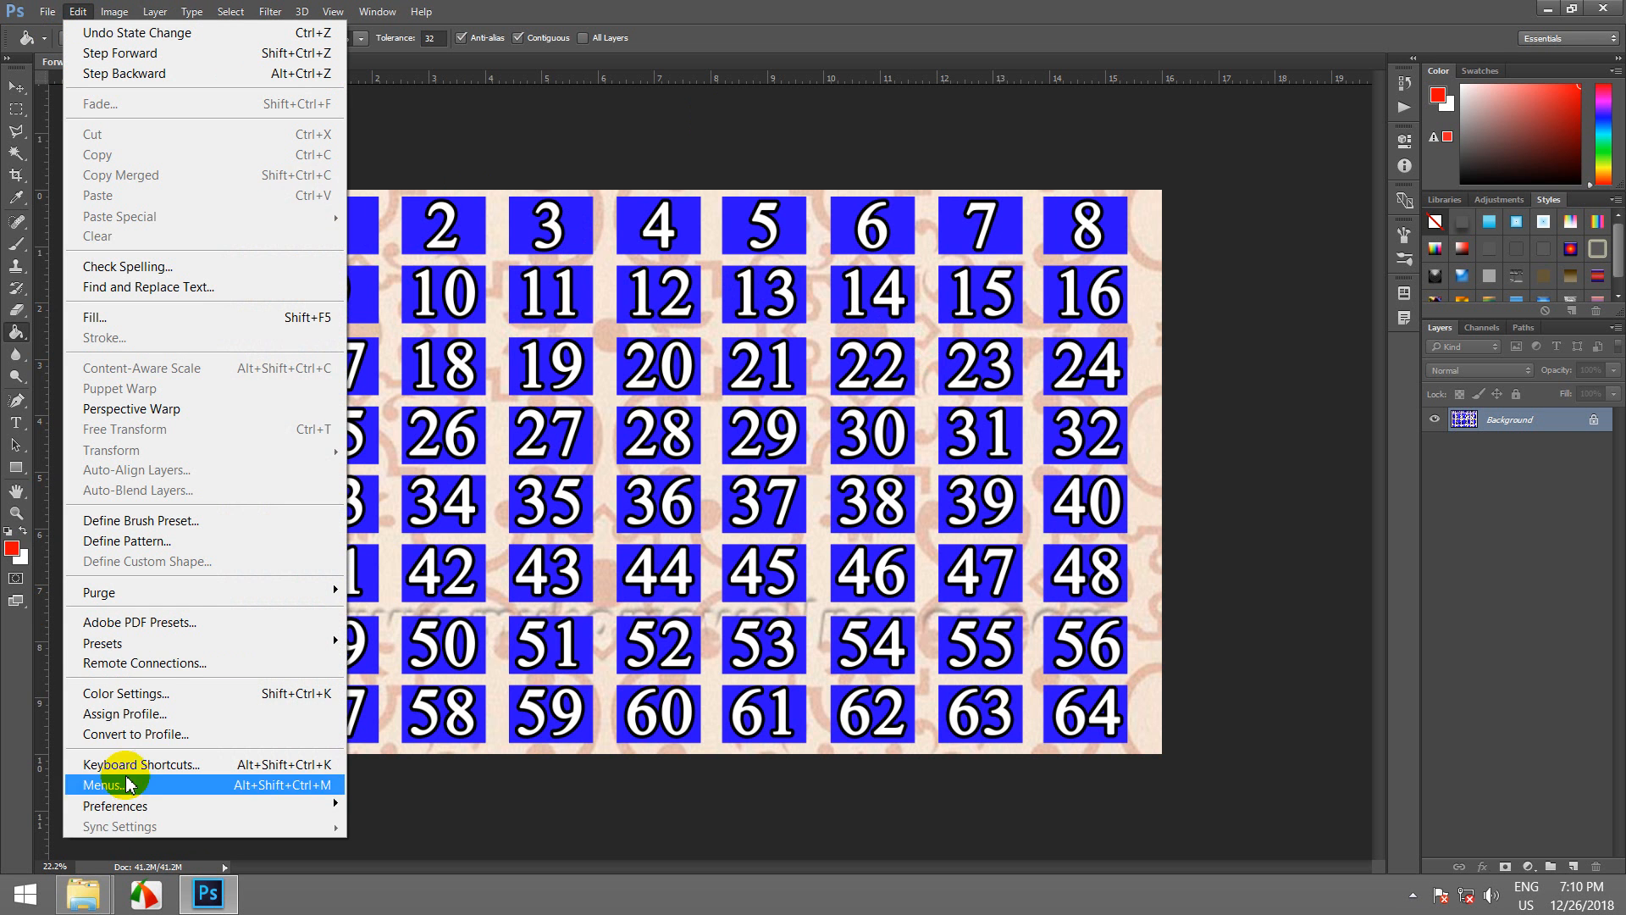
{"action": "mouse_move", "coordinate": [140, 814]}
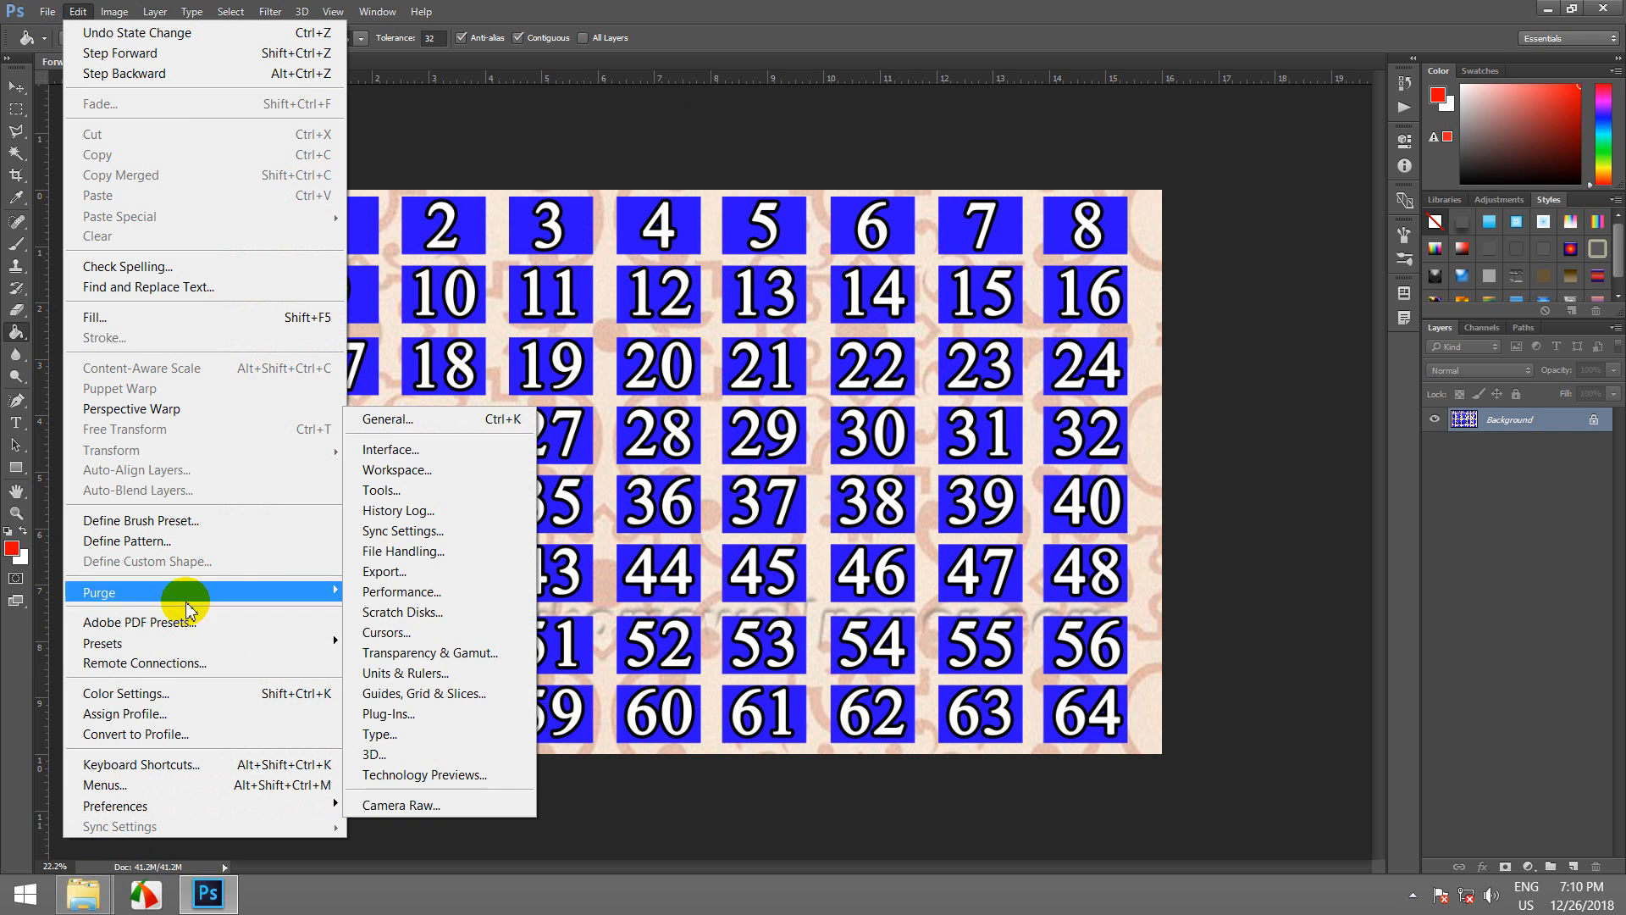
{"action": "mouse_move", "coordinate": [326, 806]}
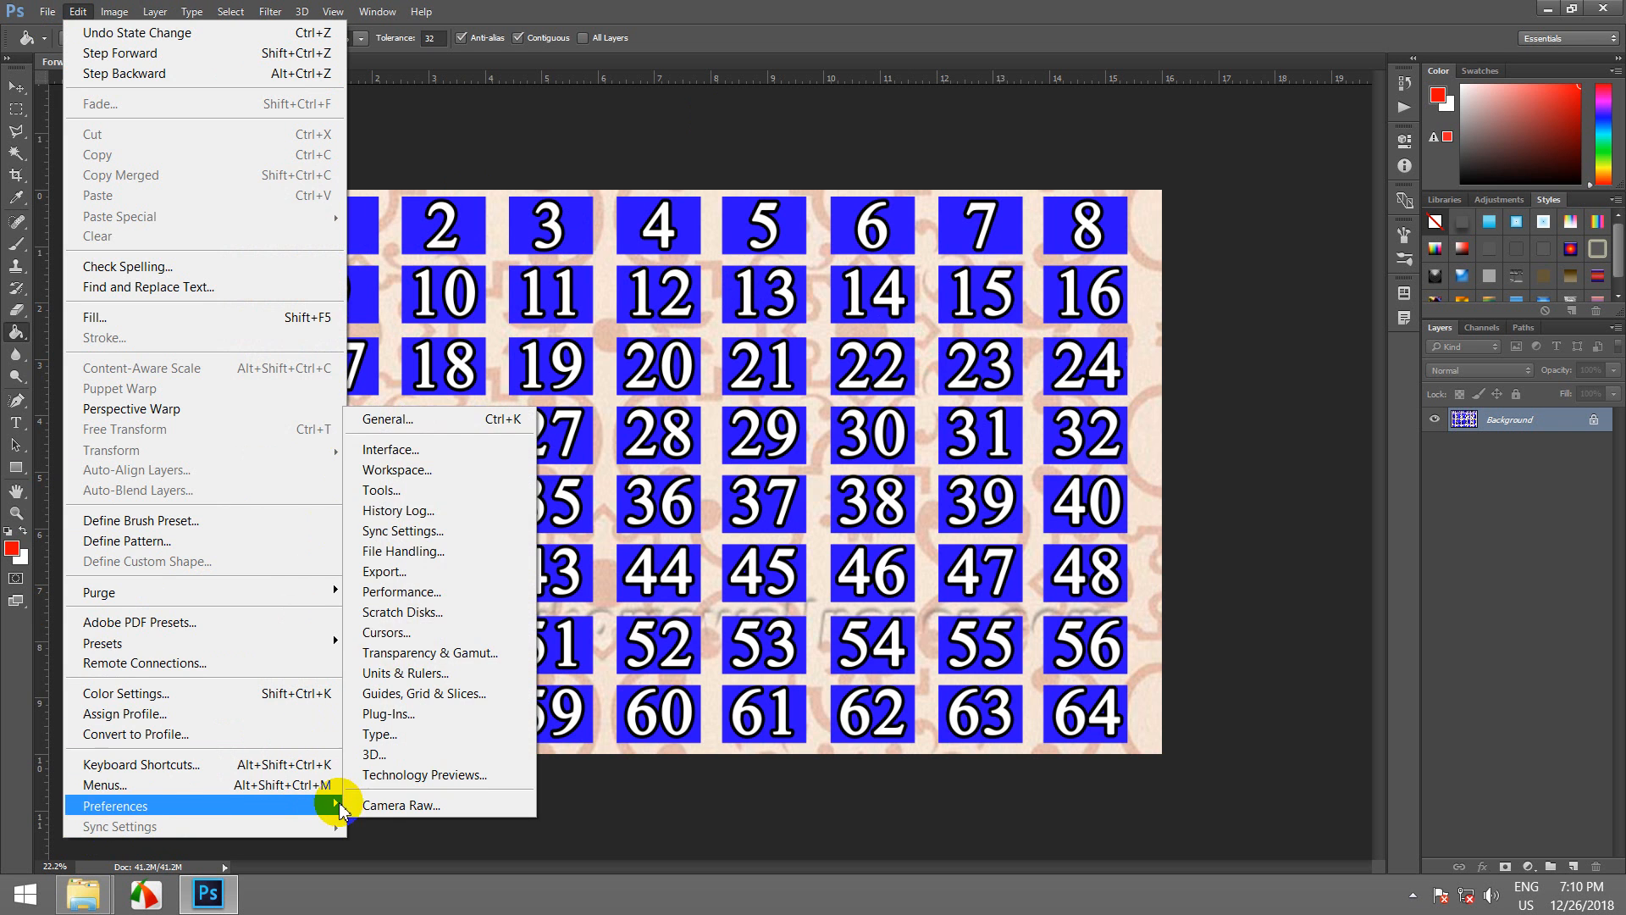
{"action": "left_click", "coordinate": [421, 415]}
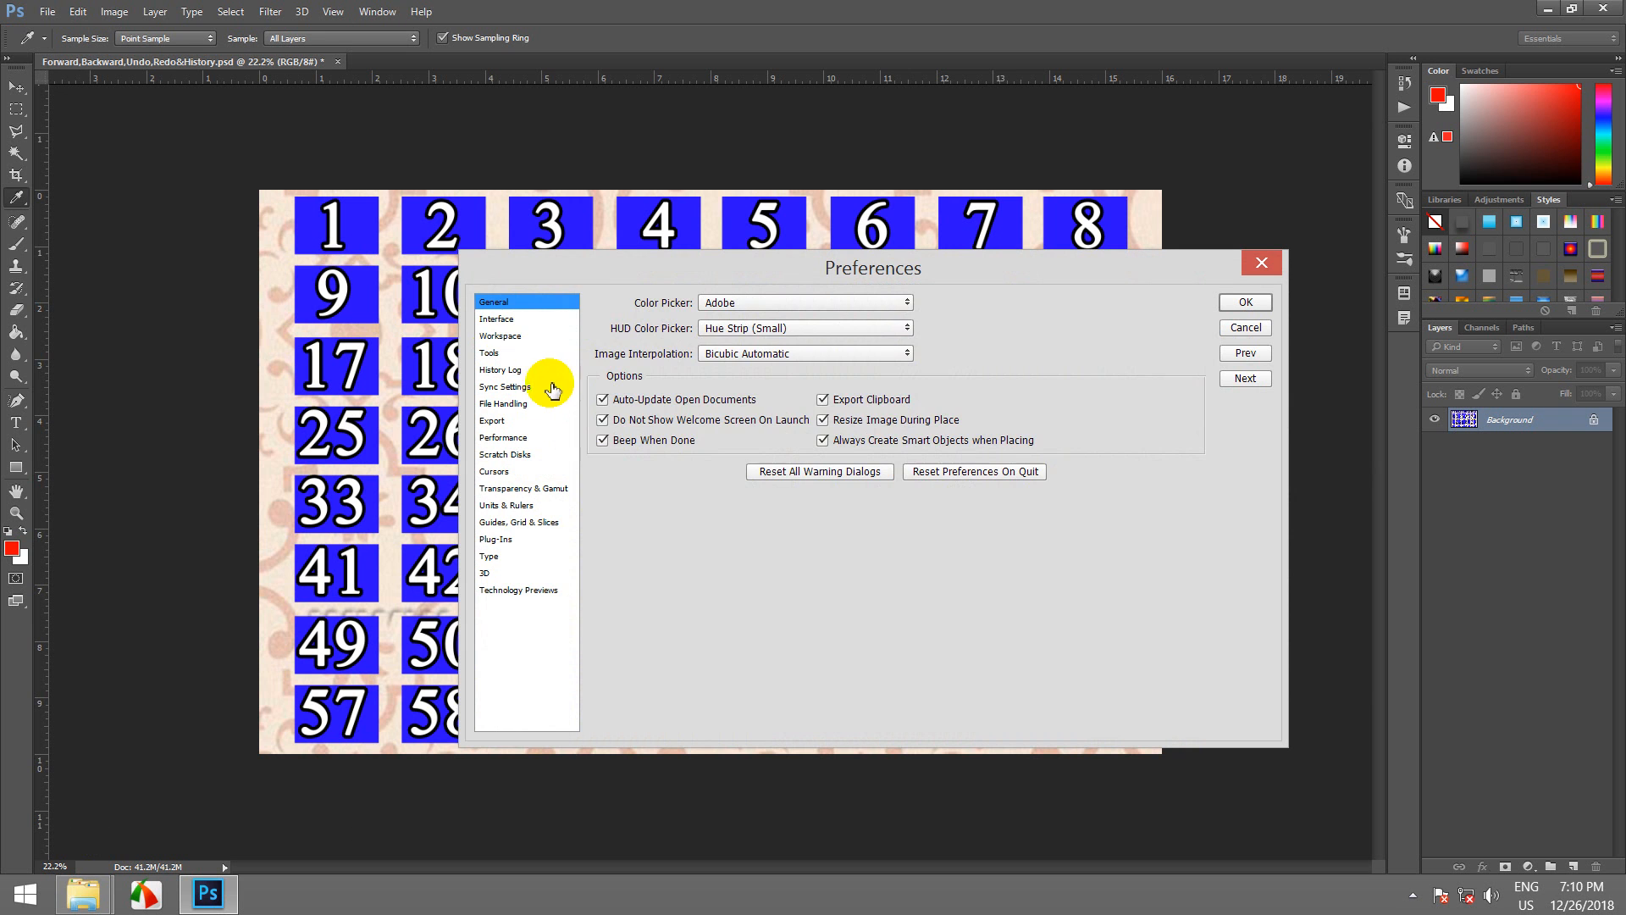
{"action": "left_click", "coordinate": [507, 335]}
{"action": "left_click", "coordinate": [511, 322]}
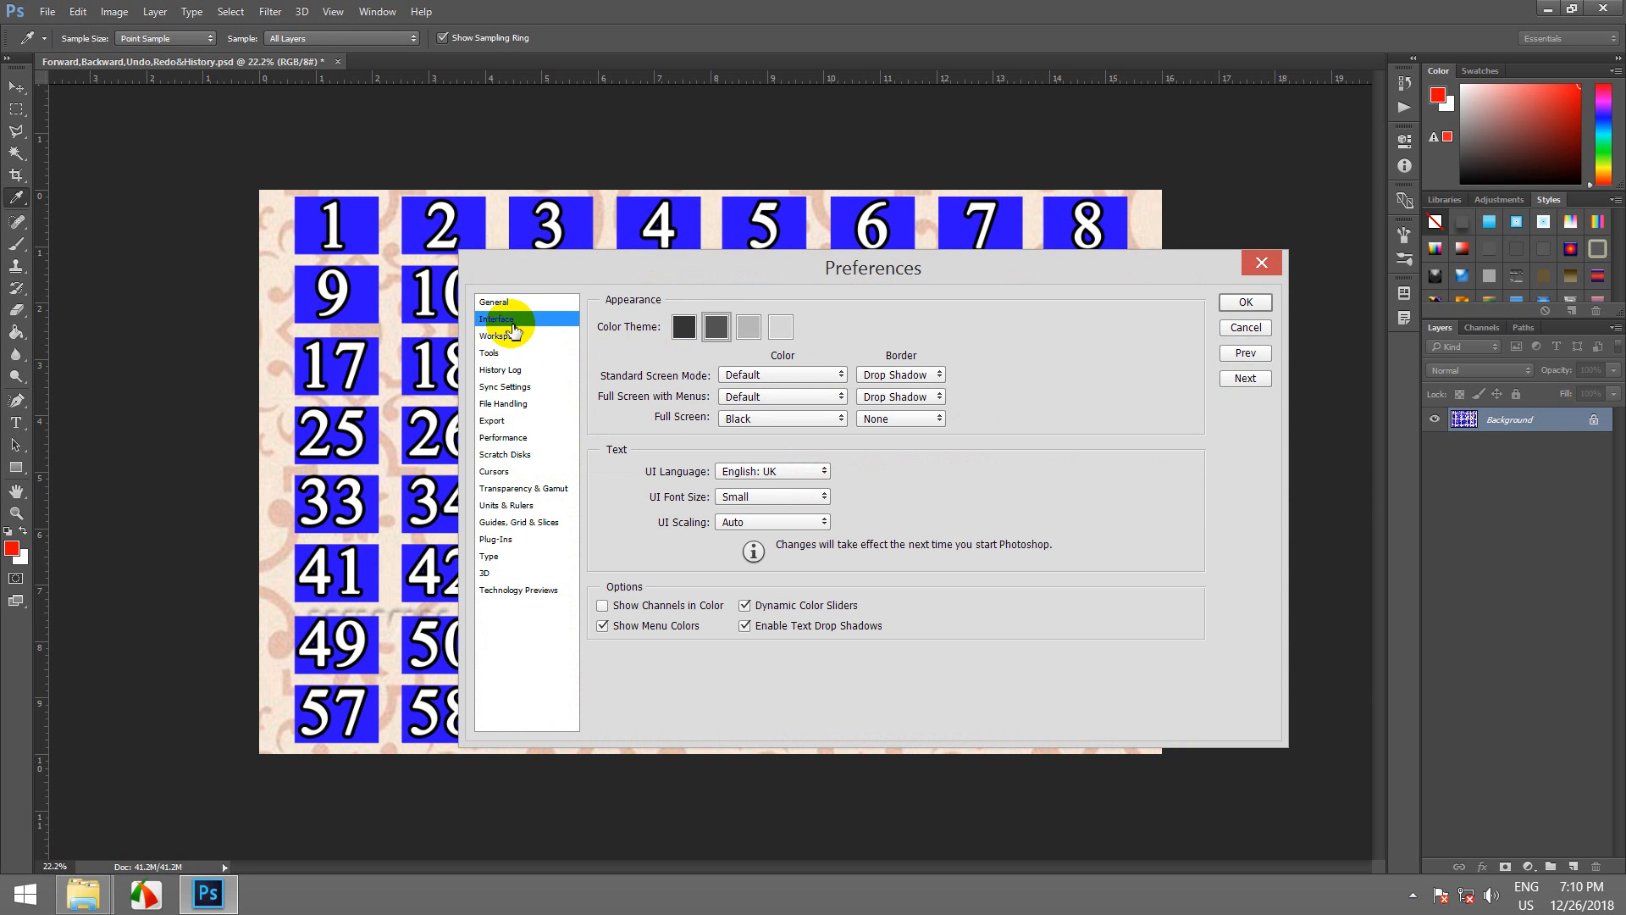
{"action": "left_click", "coordinate": [508, 337]}
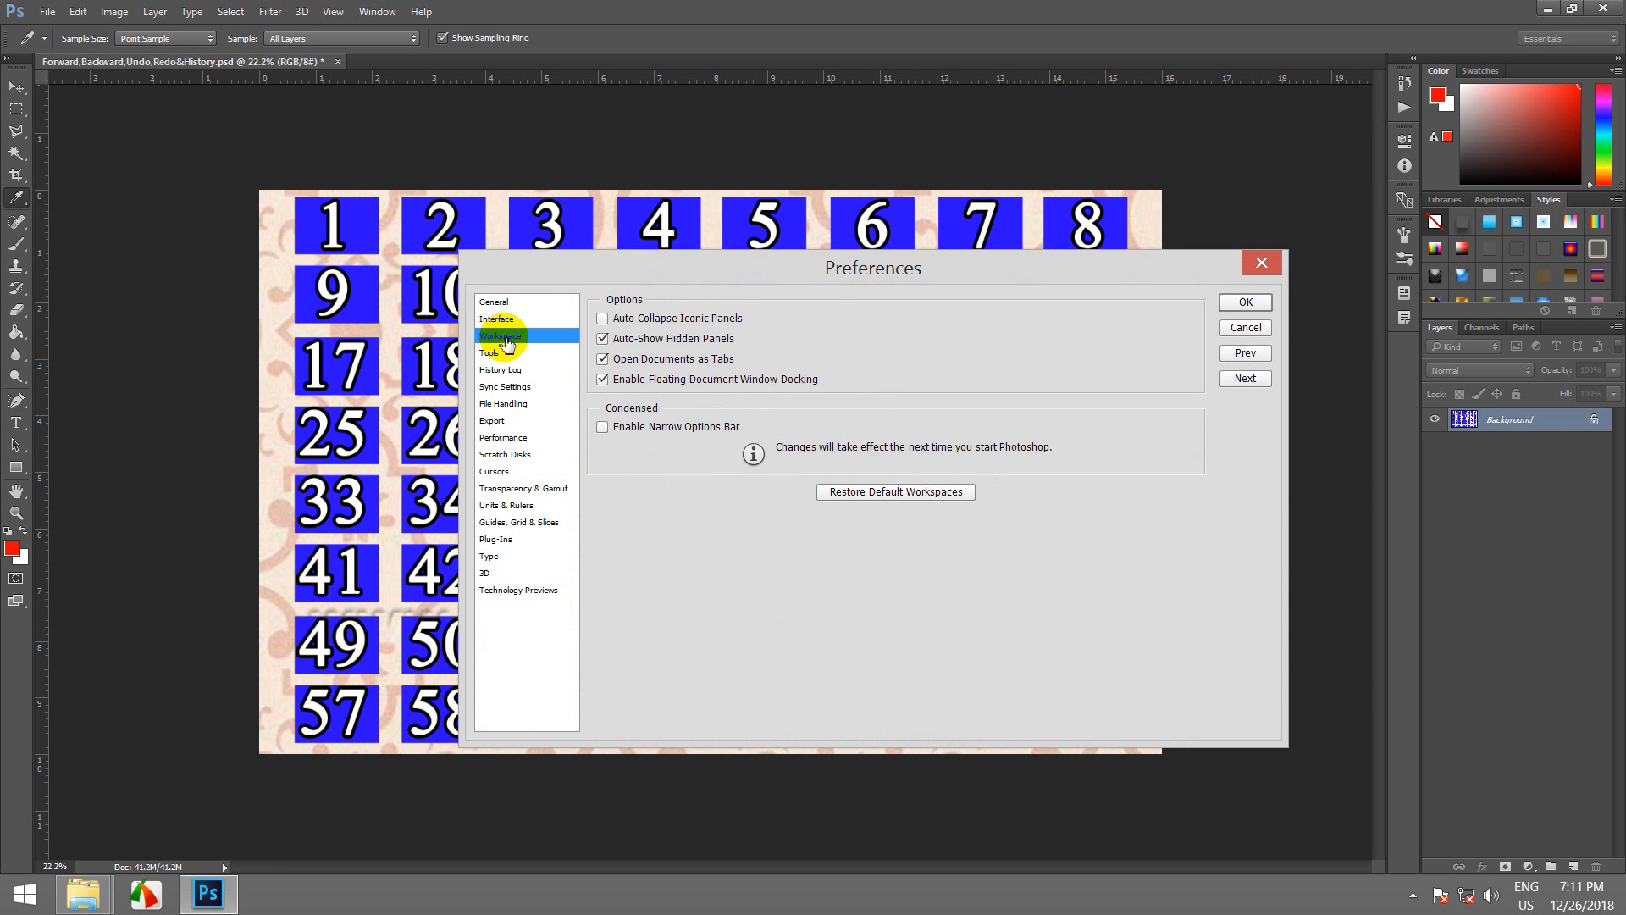
{"action": "left_click", "coordinate": [500, 355]}
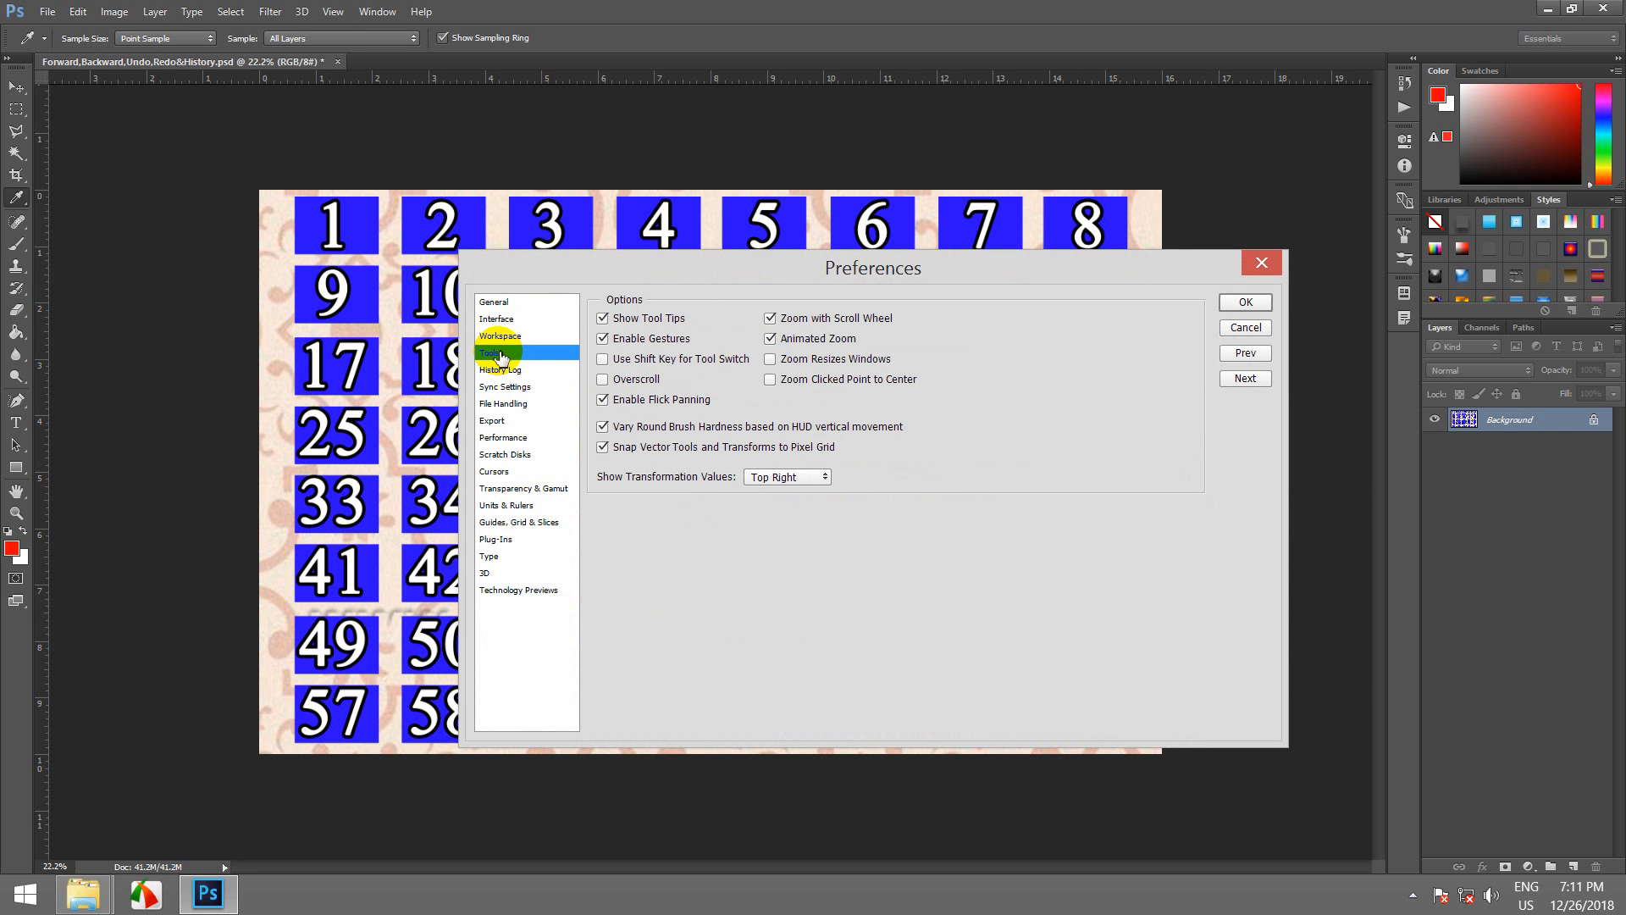
- Show the Performance preferences and examine the History States setting, repositioning the dialog over the canvas
{"action": "left_click", "coordinate": [501, 437]}
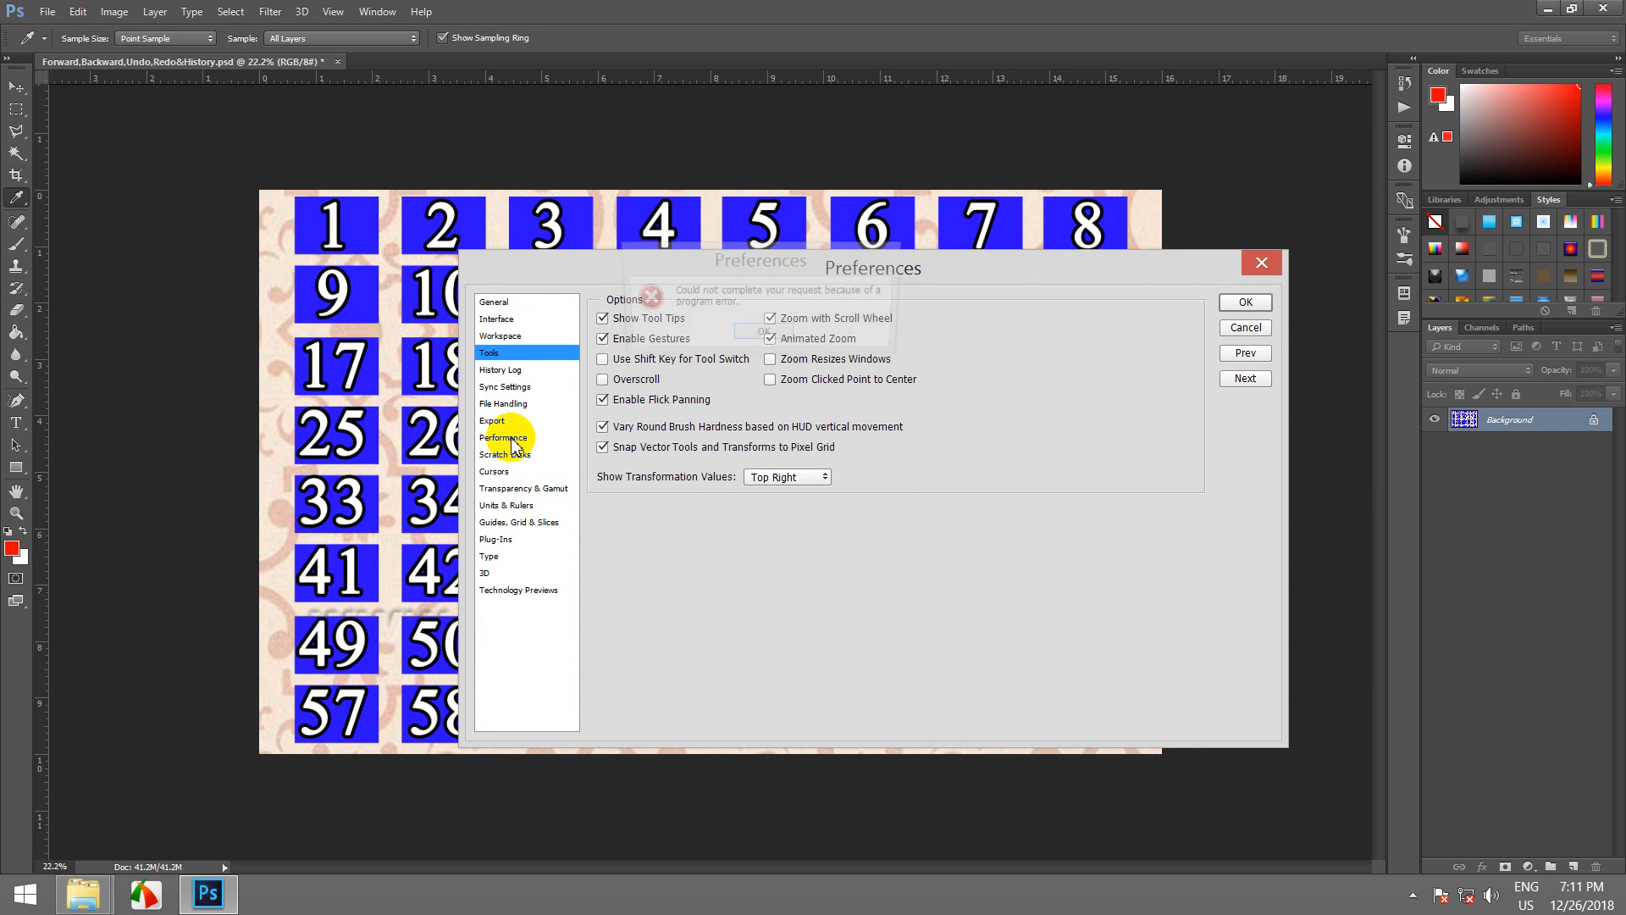
{"action": "left_click", "coordinate": [763, 335]}
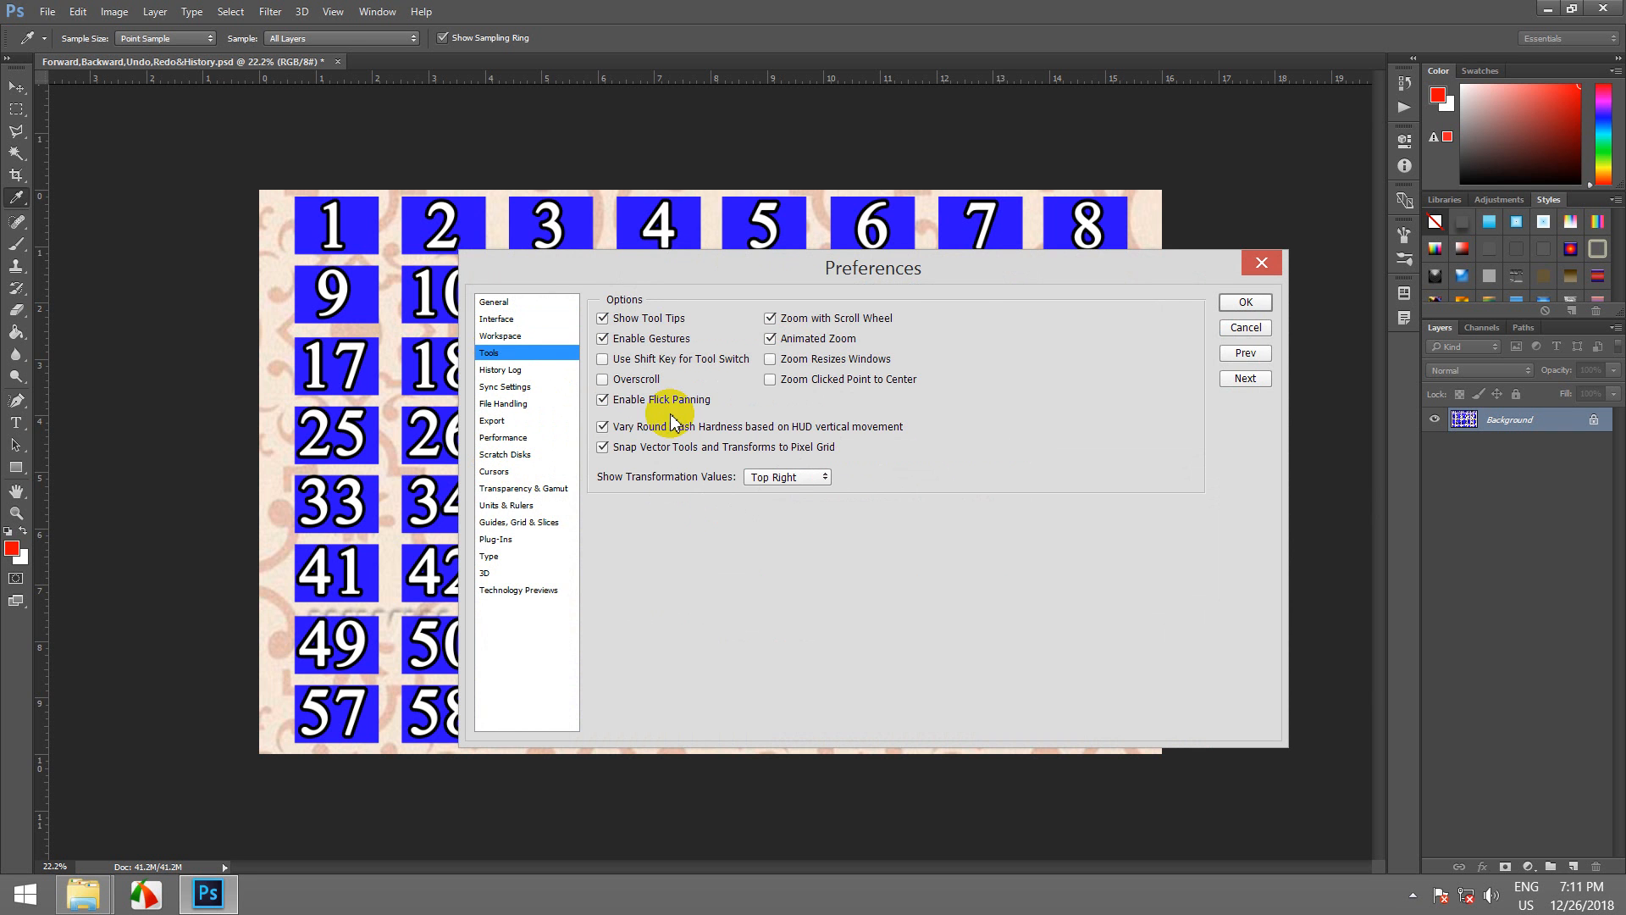
{"action": "left_click", "coordinate": [501, 439]}
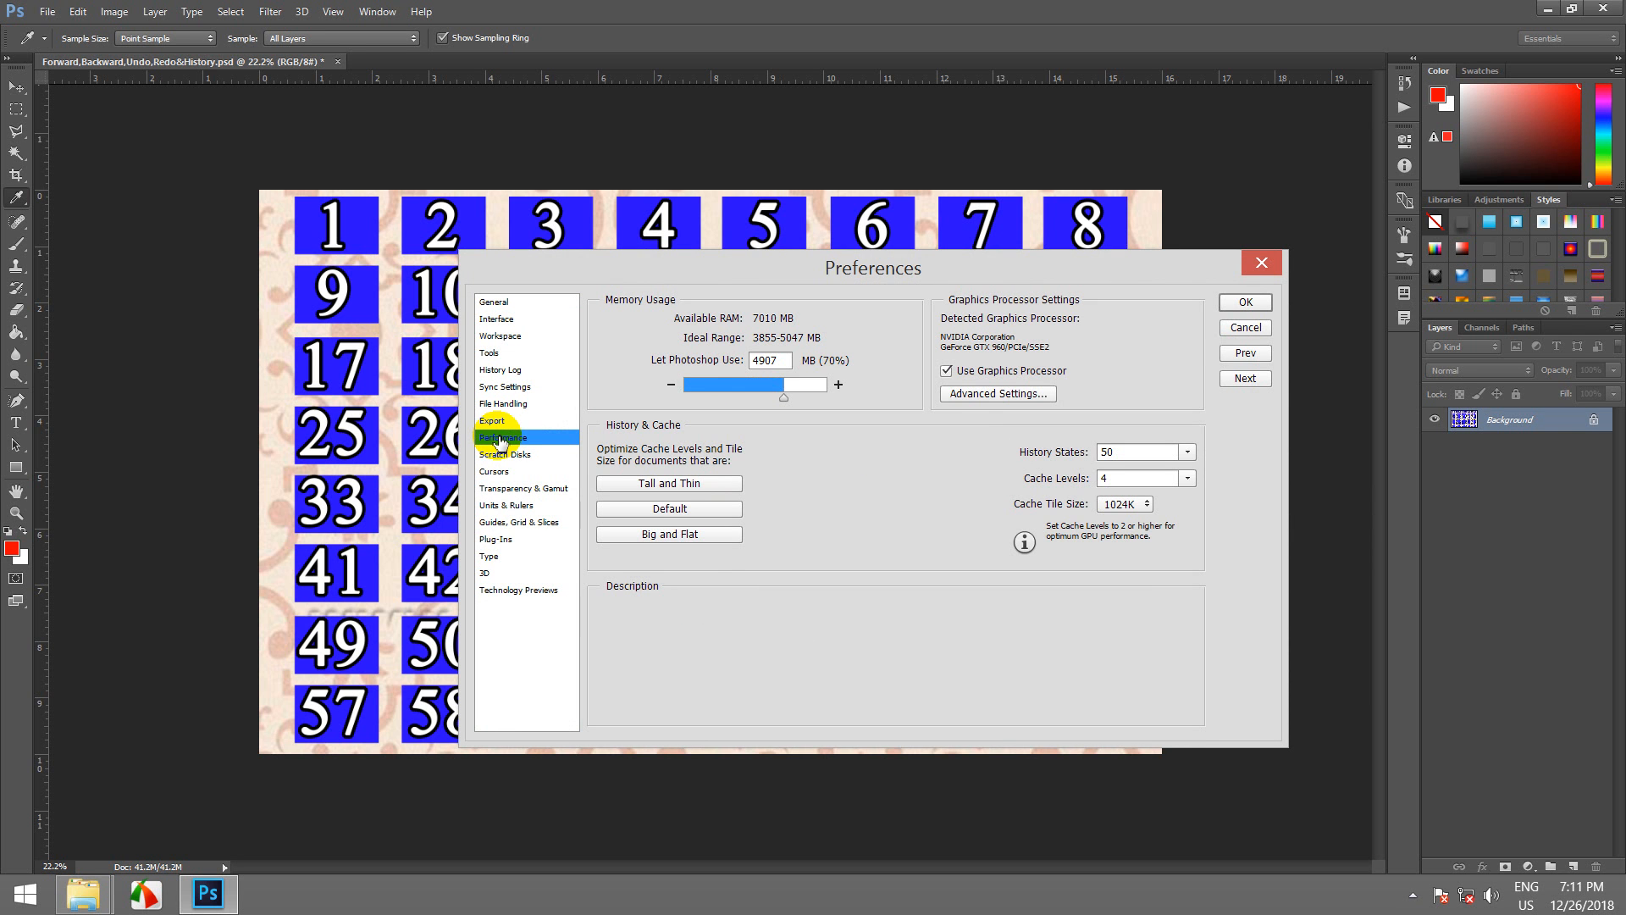
{"action": "mouse_move", "coordinate": [1011, 481]}
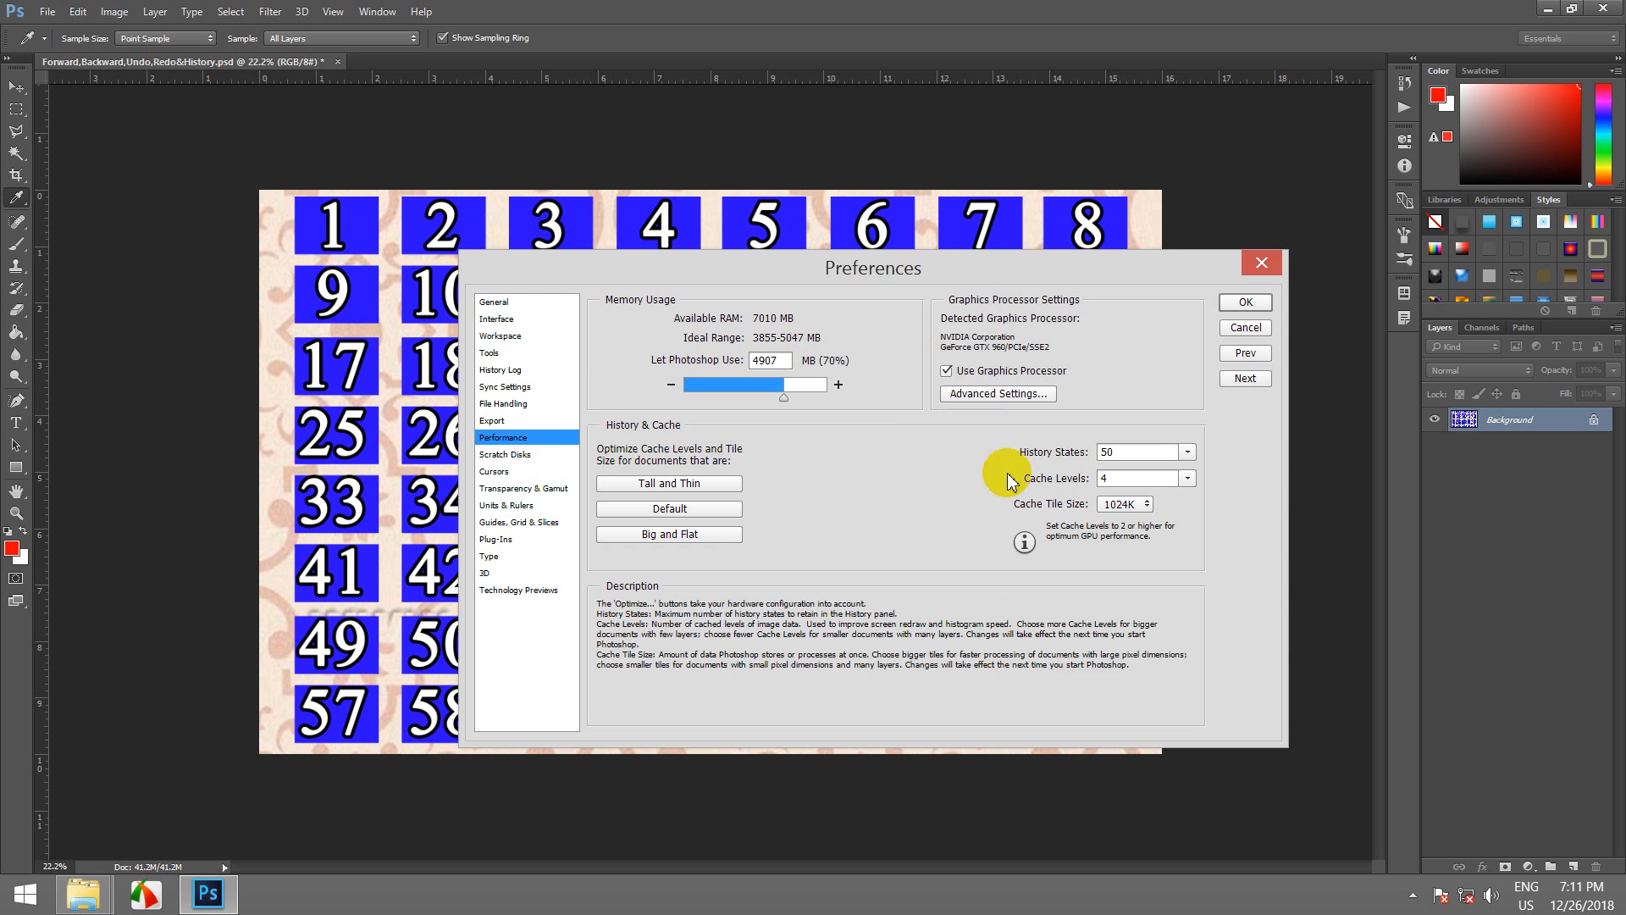
{"action": "left_click_drag", "start_coordinate": [1073, 269], "coordinate": [992, 289]}
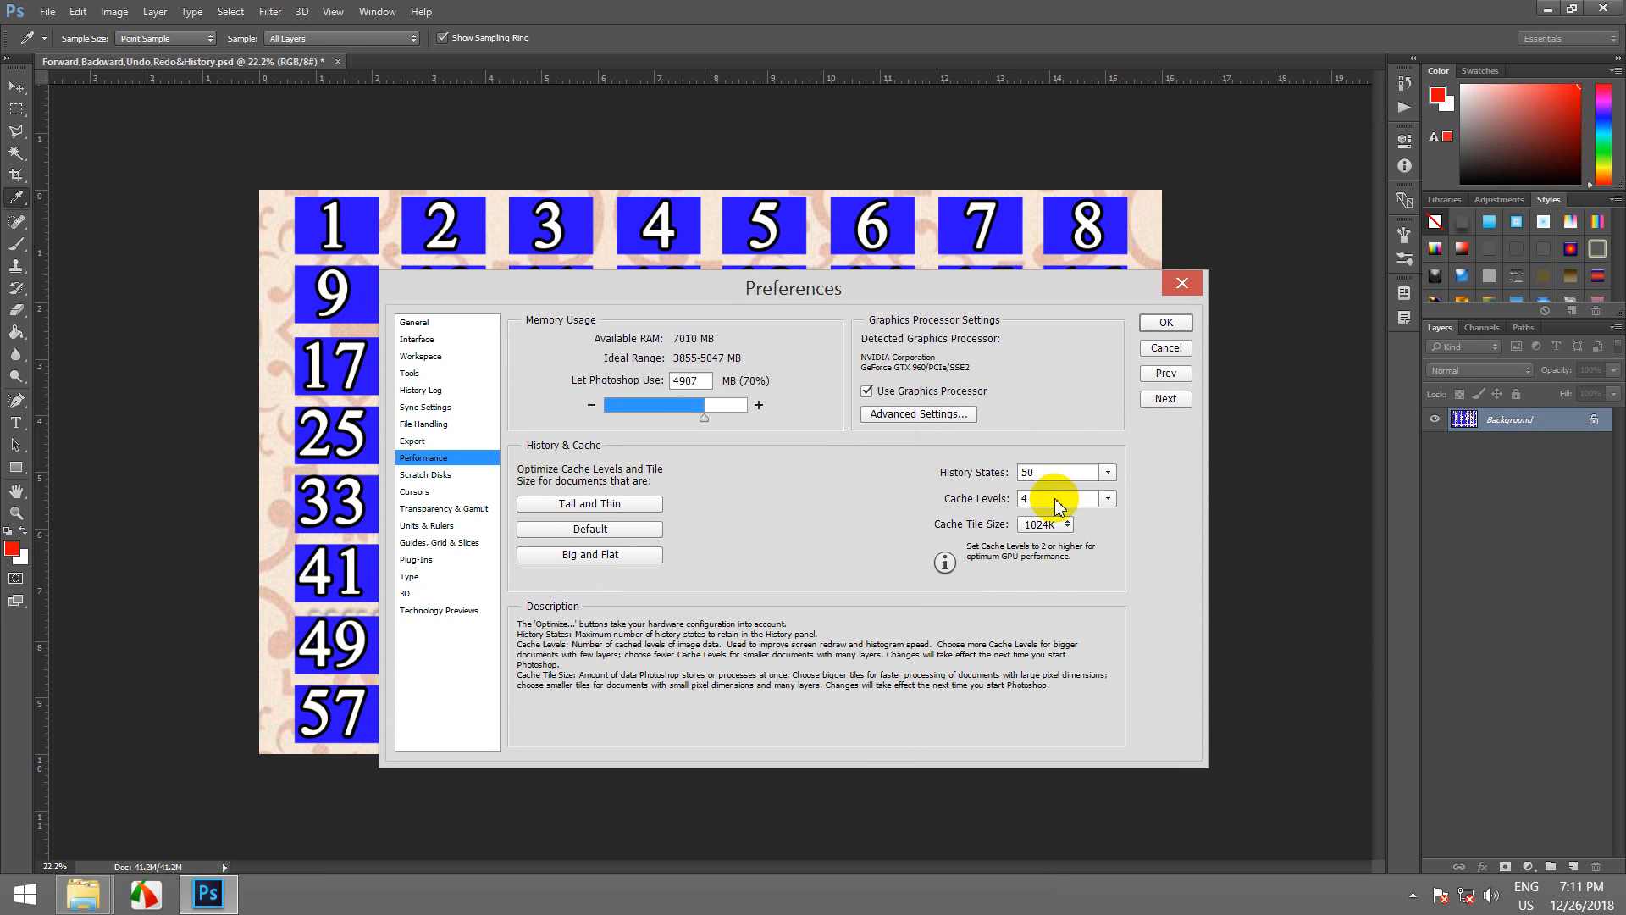
{"action": "left_click", "coordinate": [1041, 477]}
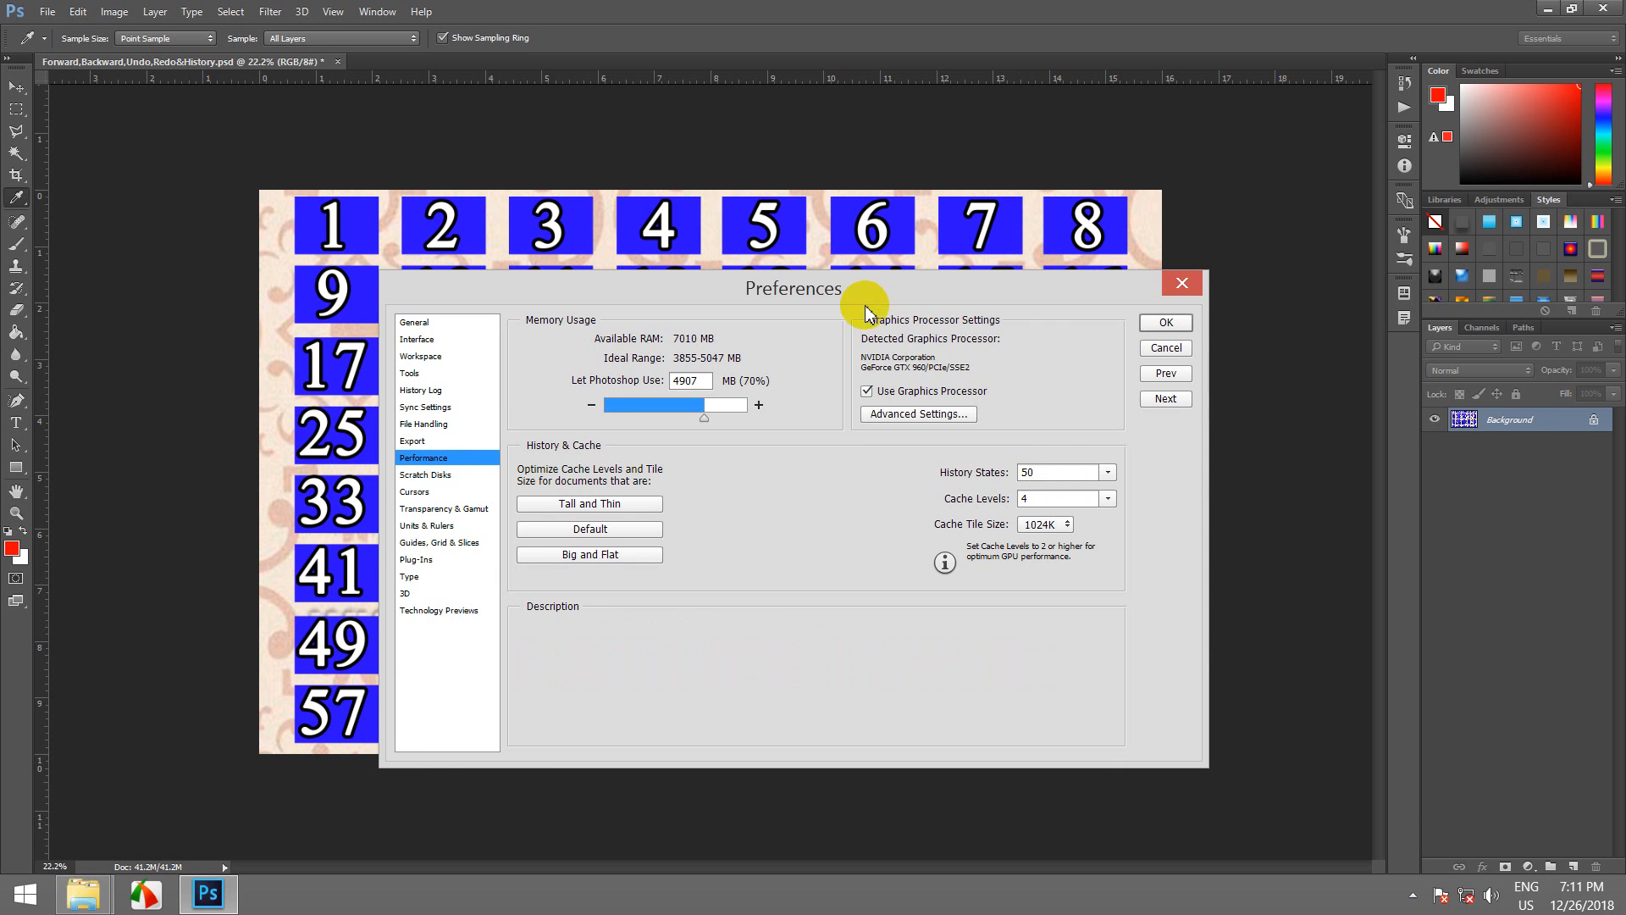
{"action": "left_click_drag", "start_coordinate": [860, 286], "coordinate": [798, 230]}
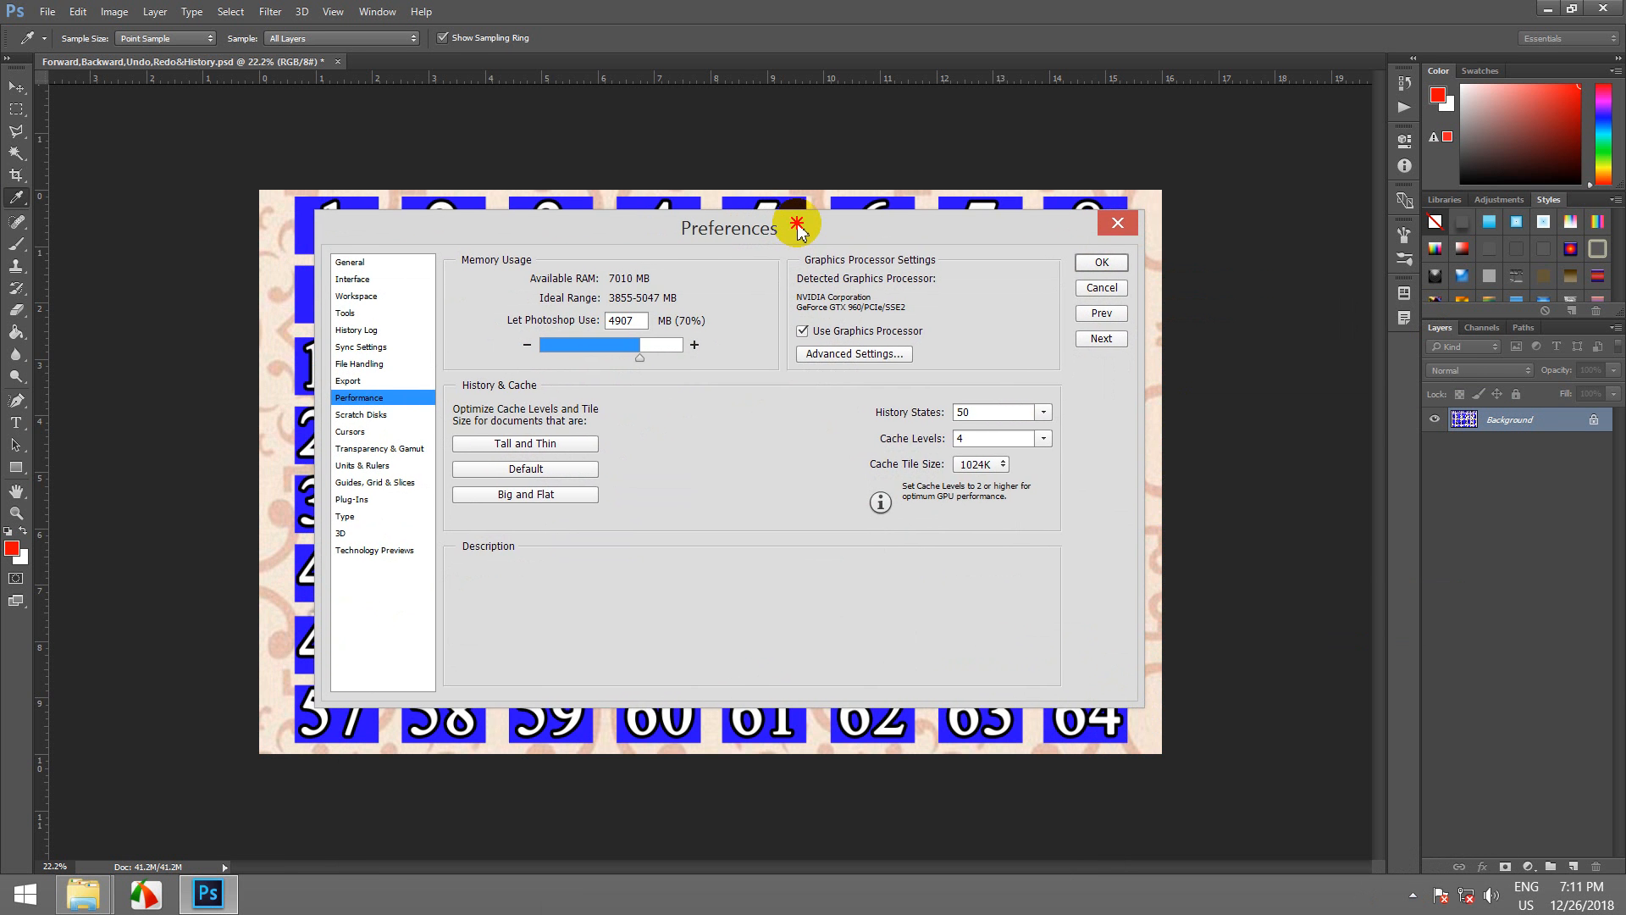
- Examine the History States setting and check the computer's installed memory in the Windows System information window
{"action": "mouse_move", "coordinate": [929, 399]}
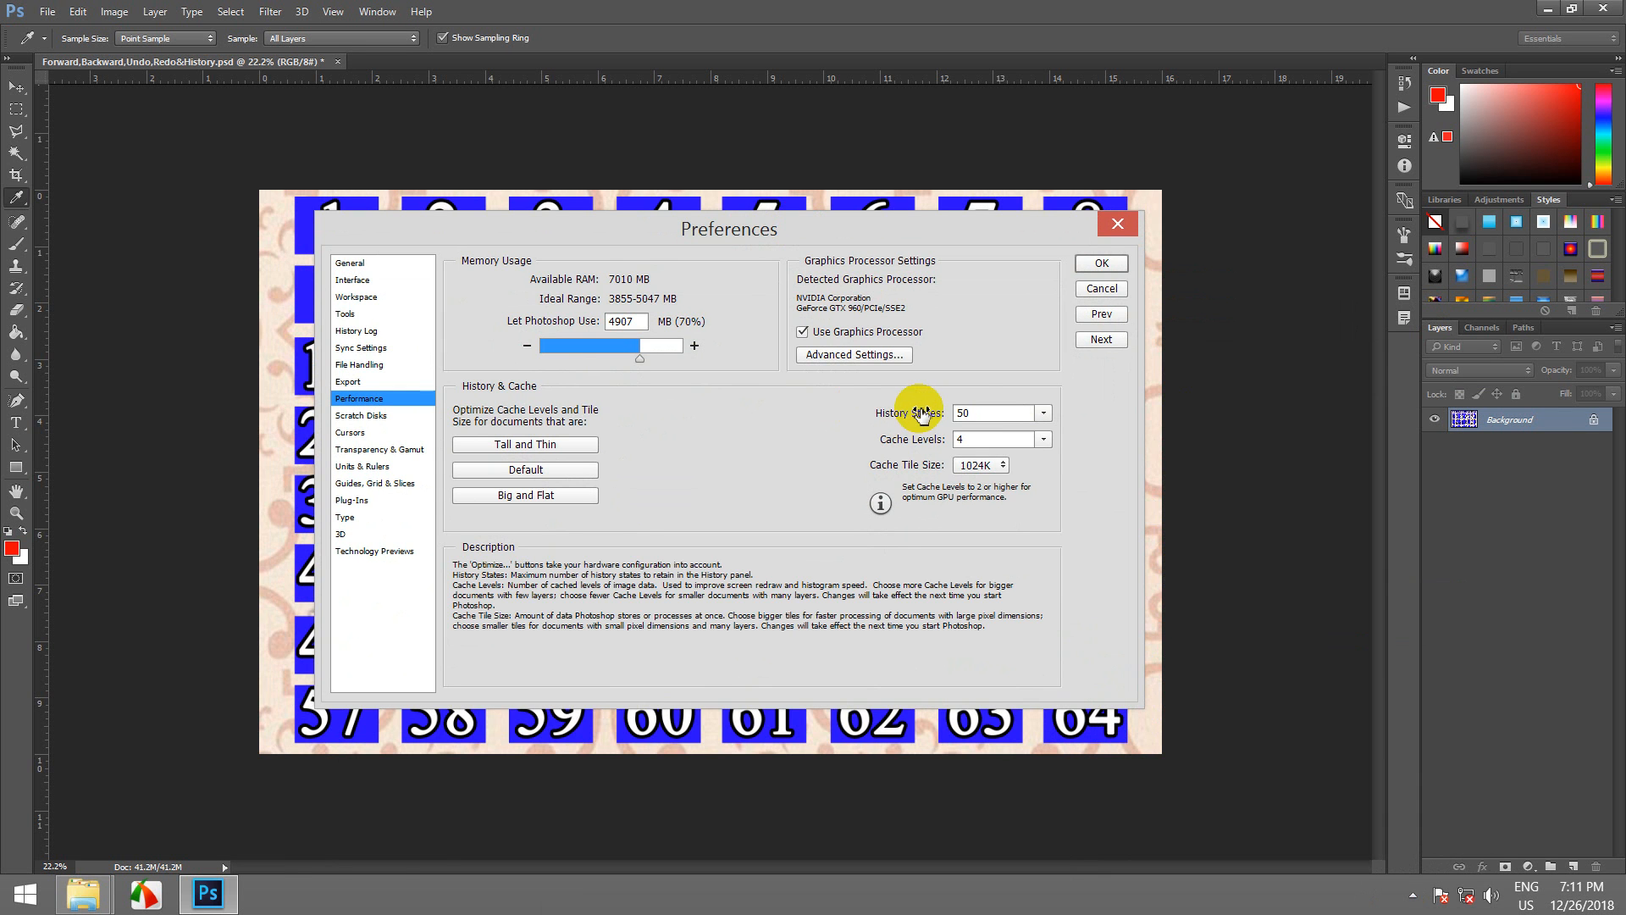
{"action": "double_click", "coordinate": [974, 413]}
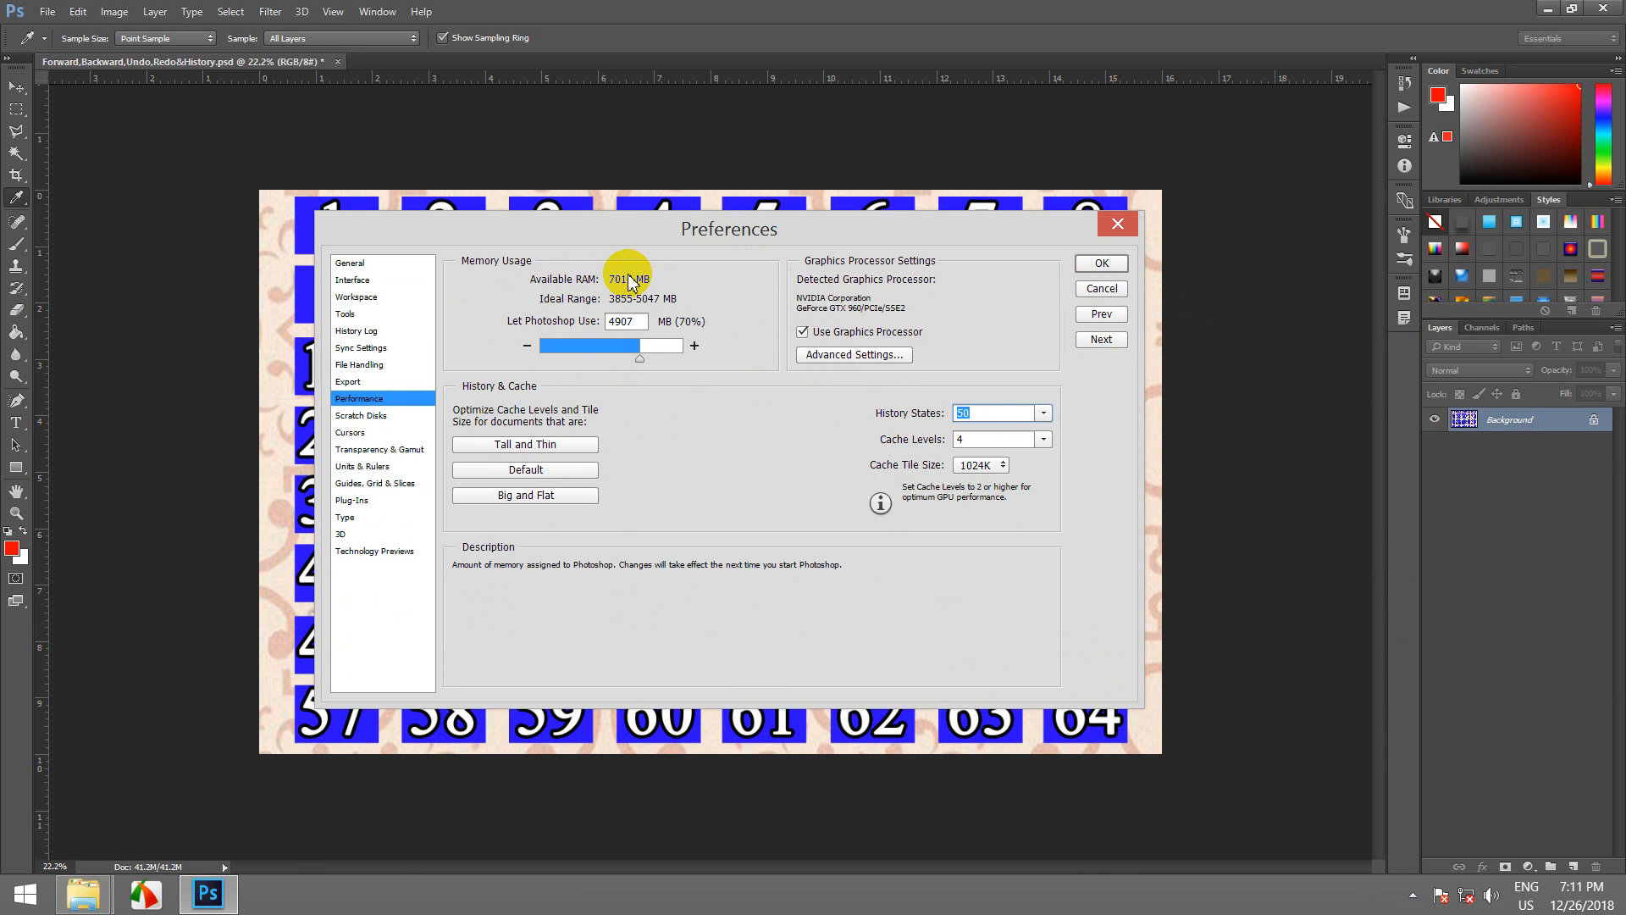
{"action": "key", "text": "super+Pause"}
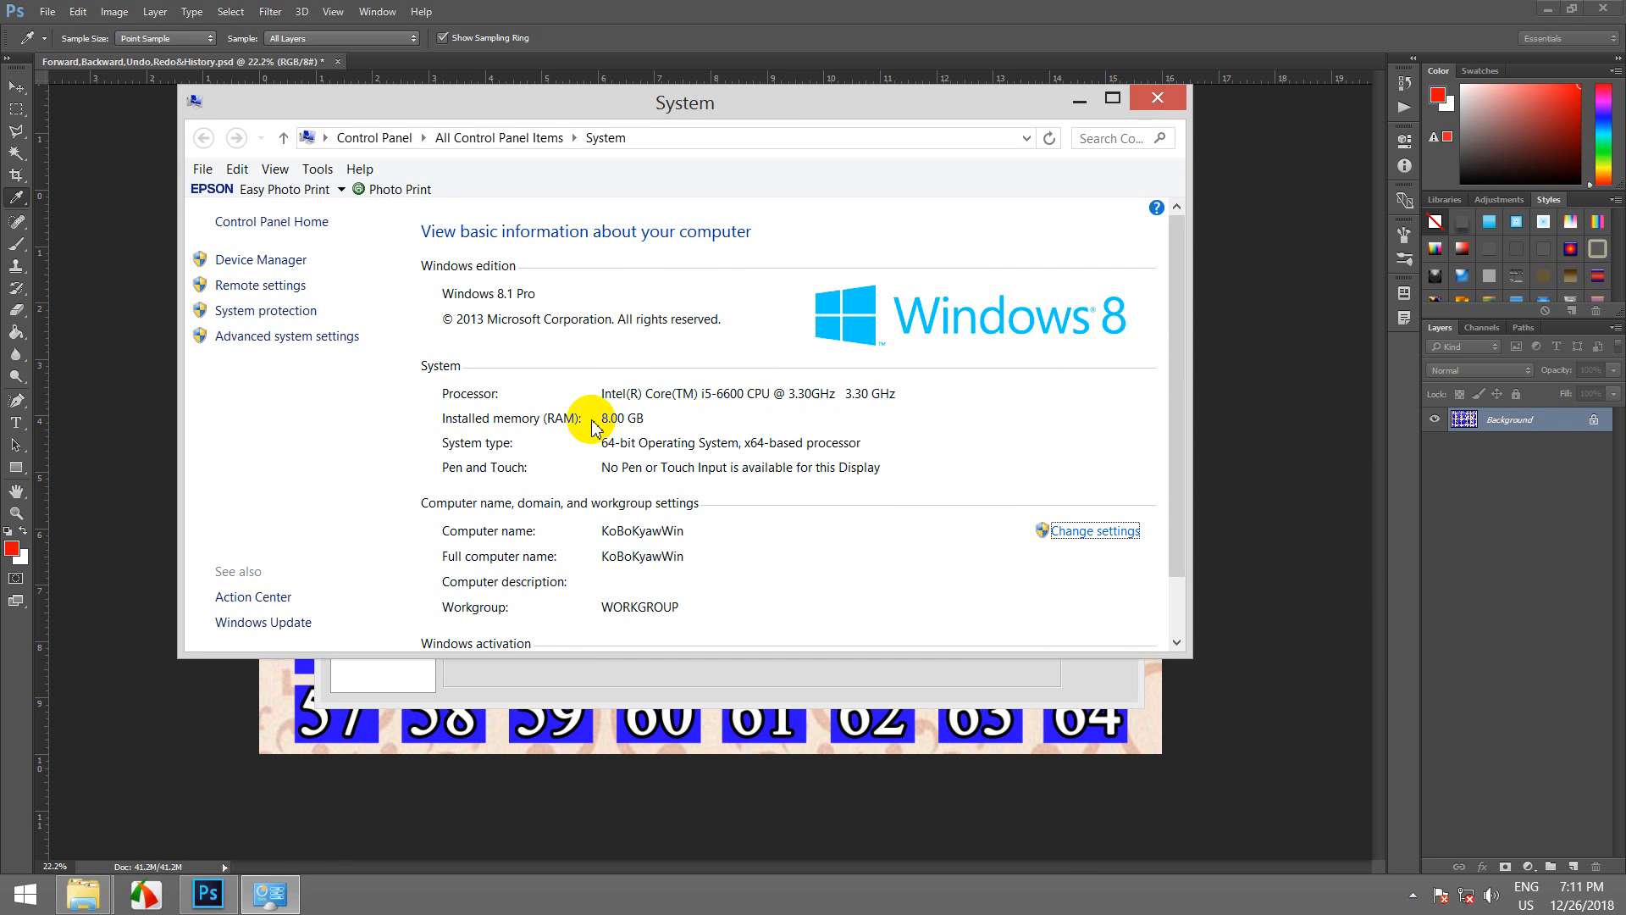
{"action": "left_click", "coordinate": [1158, 98]}
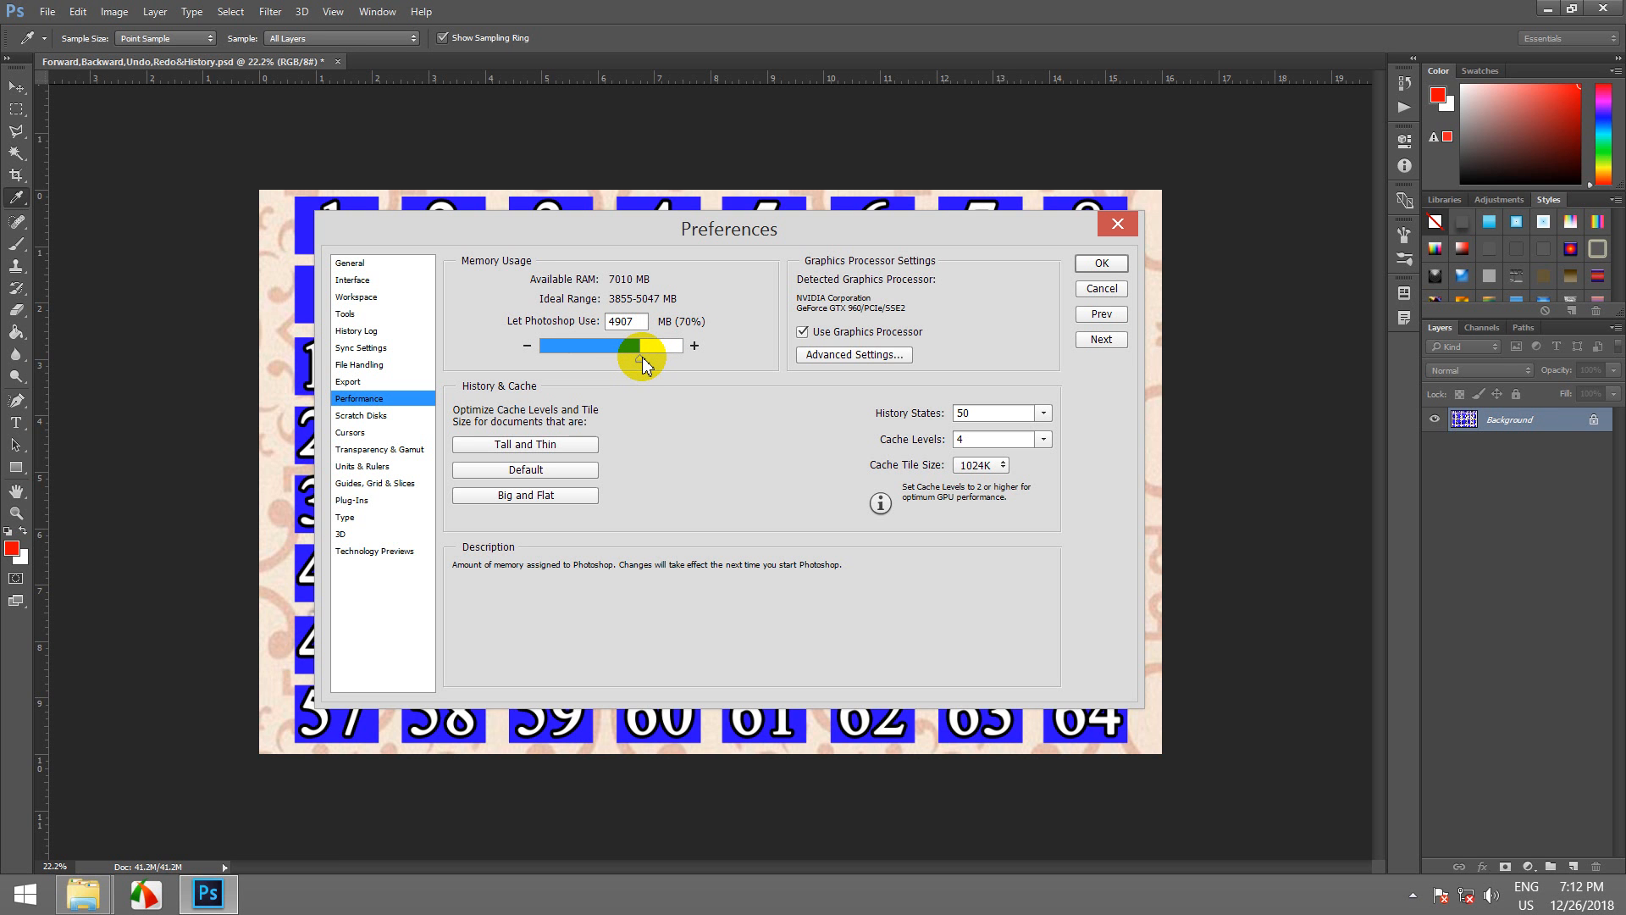
- Set the memory Photoshop may use to 5641 MB (80%)
{"action": "left_click_drag", "start_coordinate": [643, 365], "coordinate": [614, 370]}
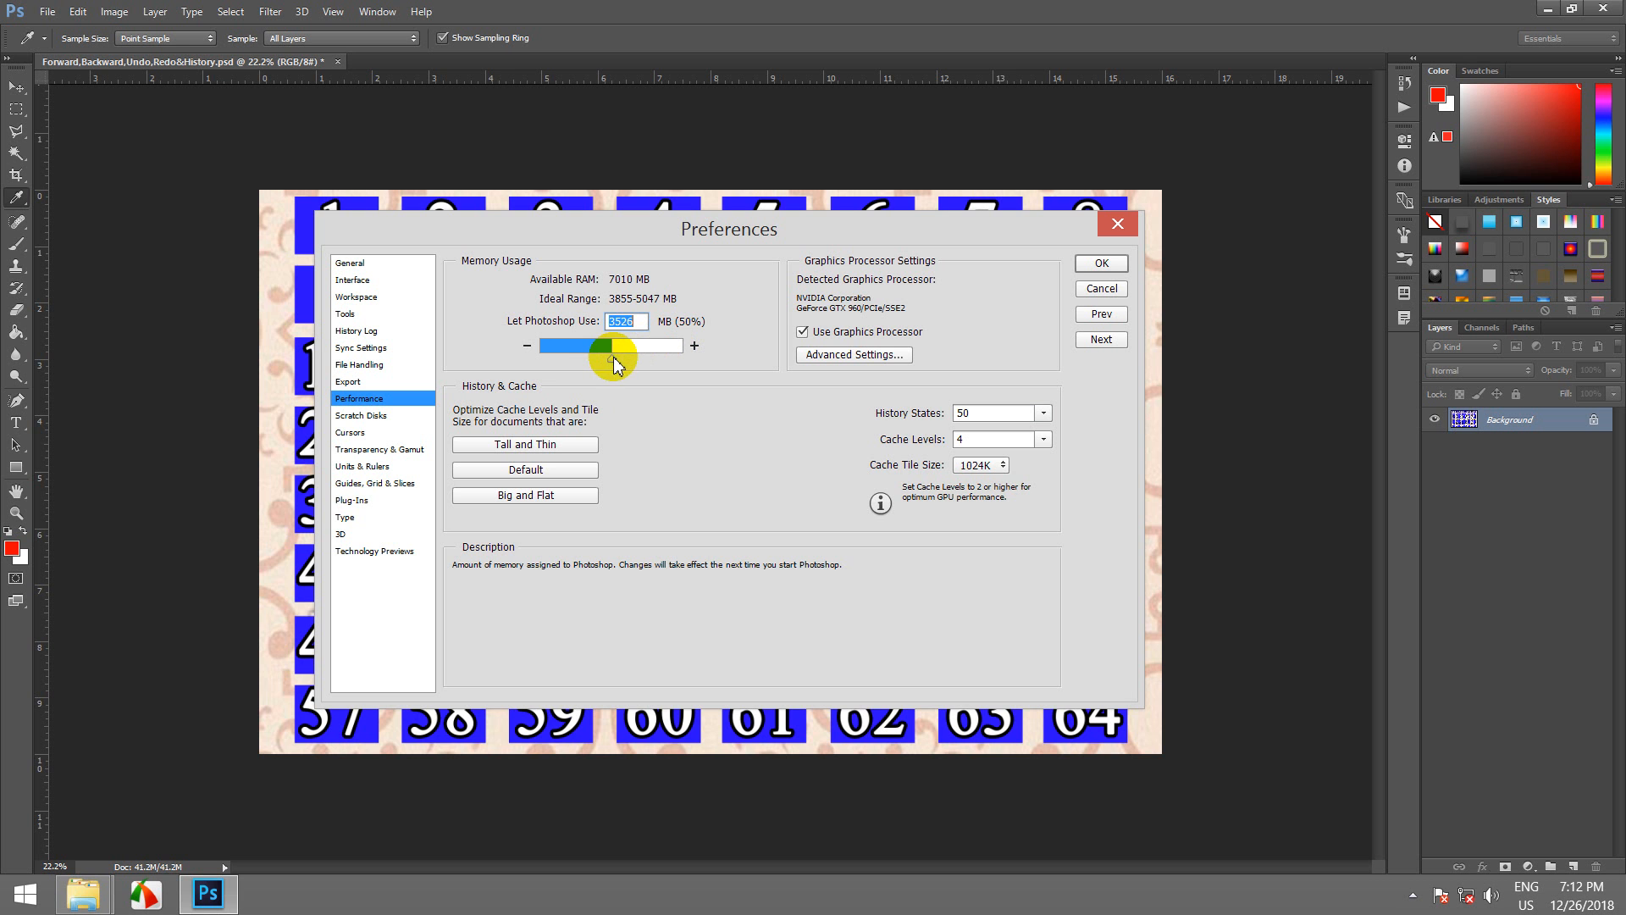
{"action": "left_click_drag", "start_coordinate": [614, 365], "coordinate": [657, 356]}
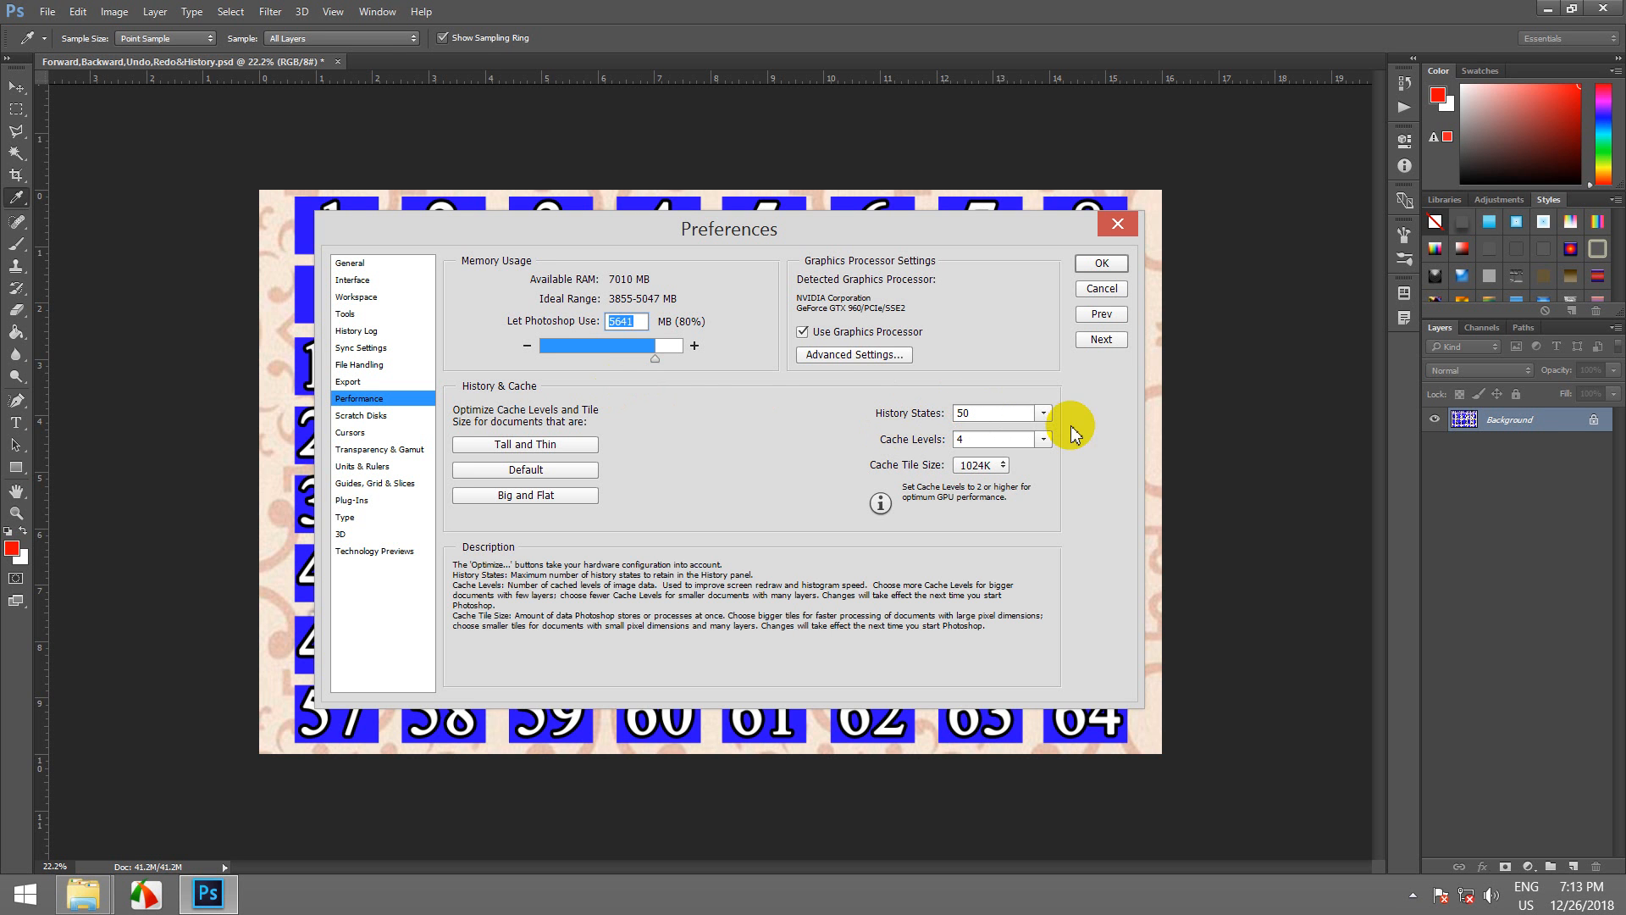
- Try raising History States to 1000 and reducing it to 134
{"action": "left_click", "coordinate": [1044, 413]}
{"action": "left_click_drag", "start_coordinate": [1043, 436], "coordinate": [1118, 425]}
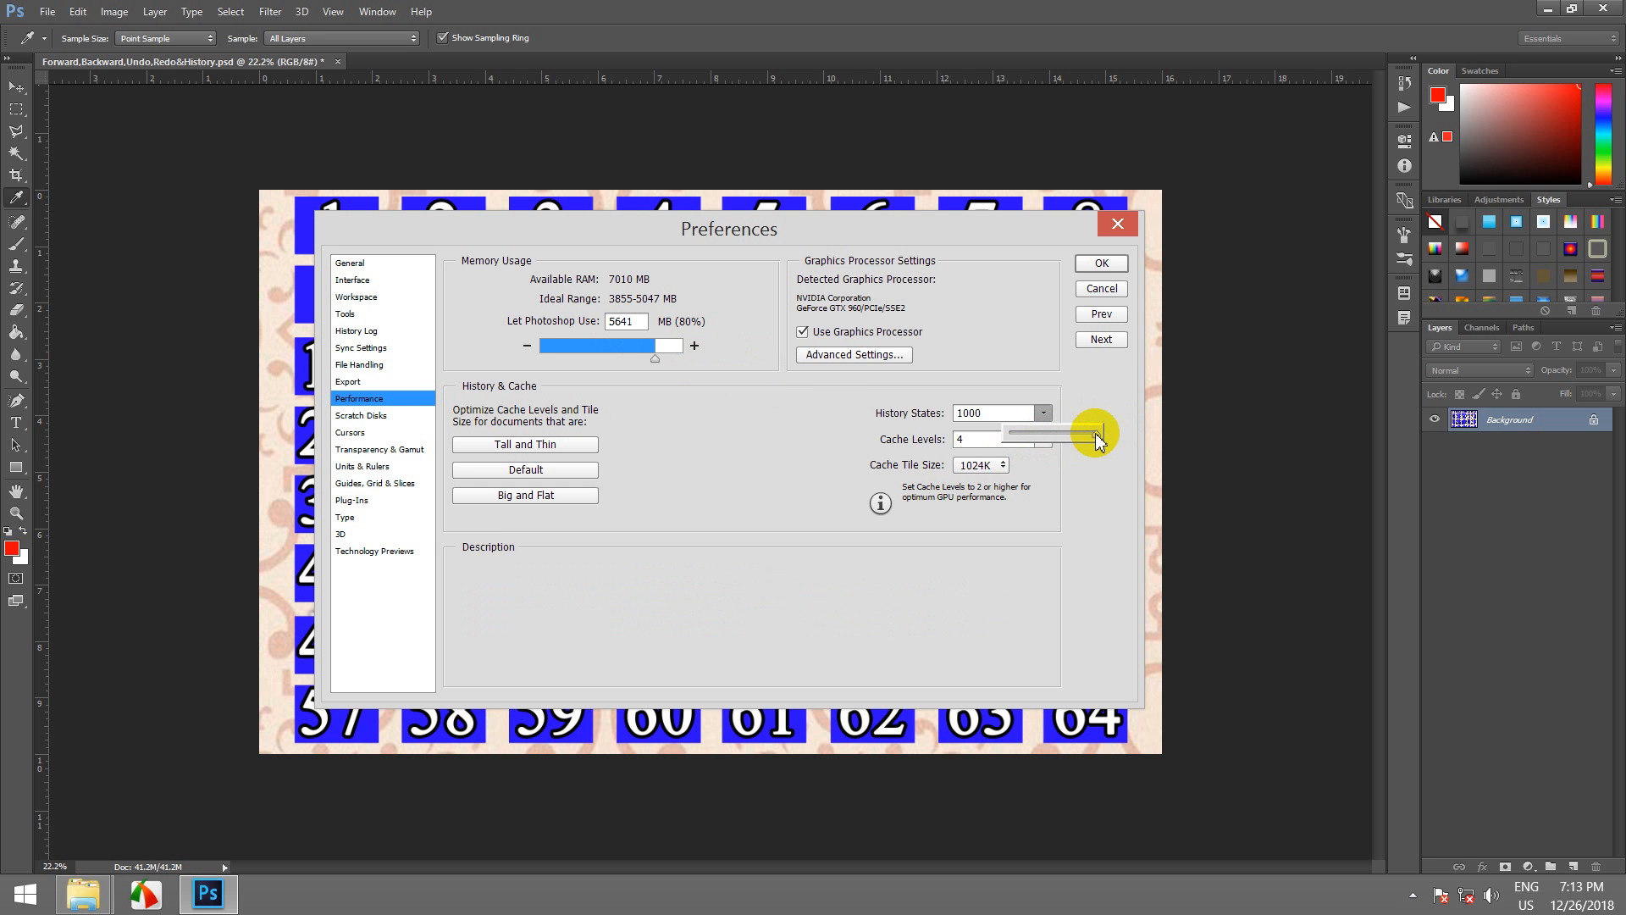
{"action": "mouse_move", "coordinate": [1092, 434]}
{"action": "left_mouse_down"}
{"action": "mouse_move", "coordinate": [1037, 433]}
{"action": "mouse_move", "coordinate": [1067, 425]}
{"action": "left_mouse_up"}
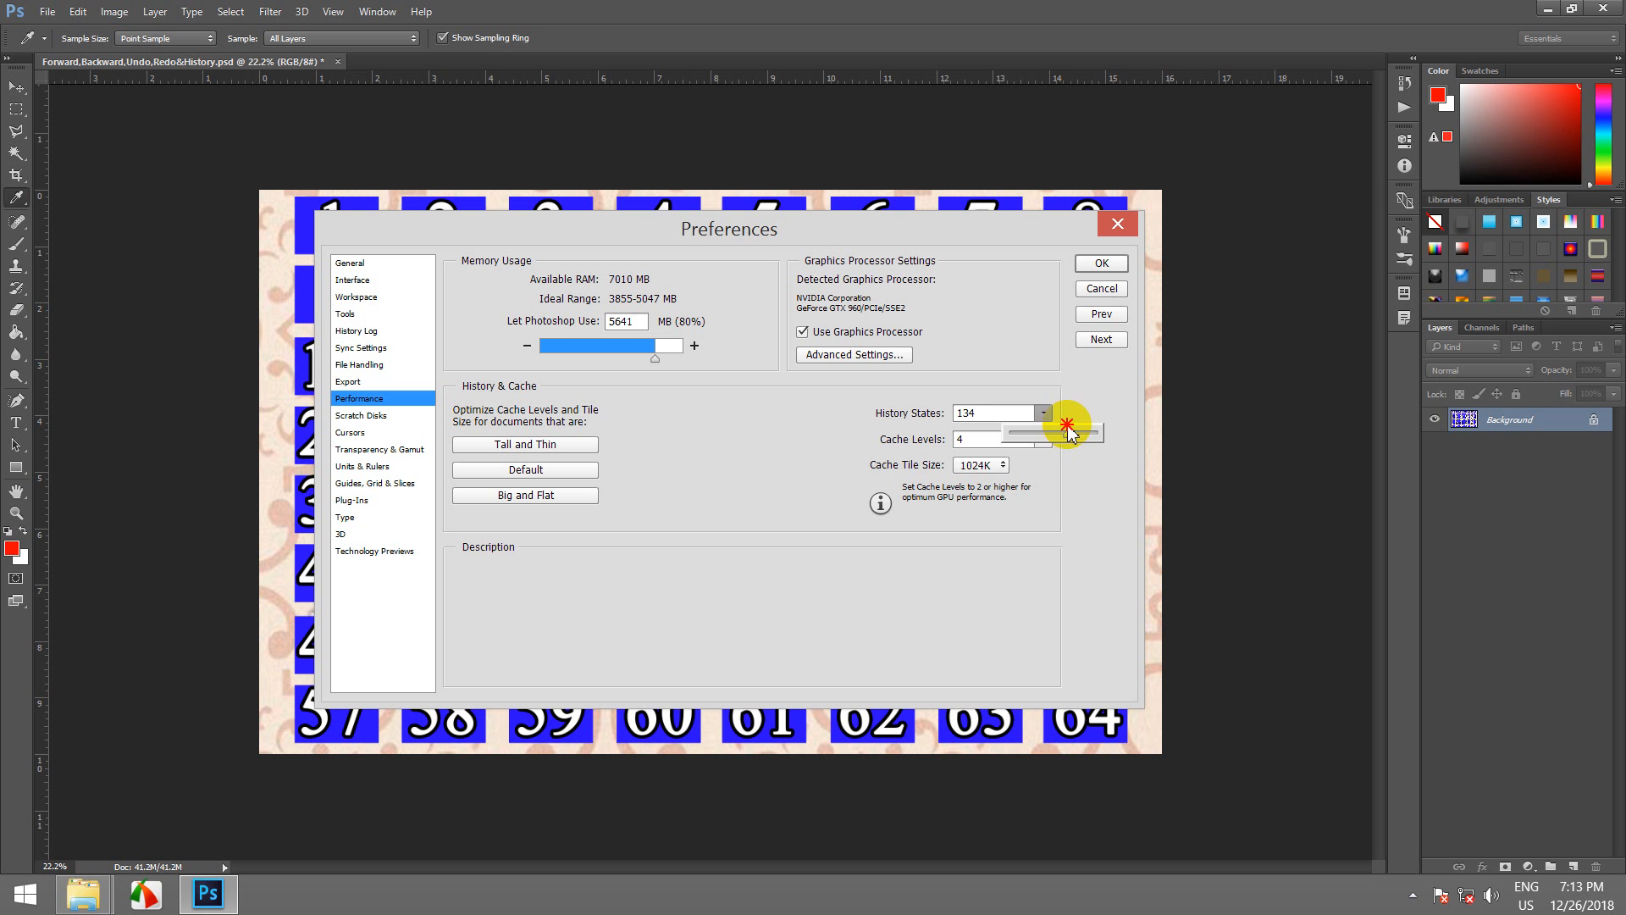
- Set History States to 10 and apply the preferences
{"action": "left_click", "coordinate": [980, 414]}
{"action": "key", "text": "BackSpace"}
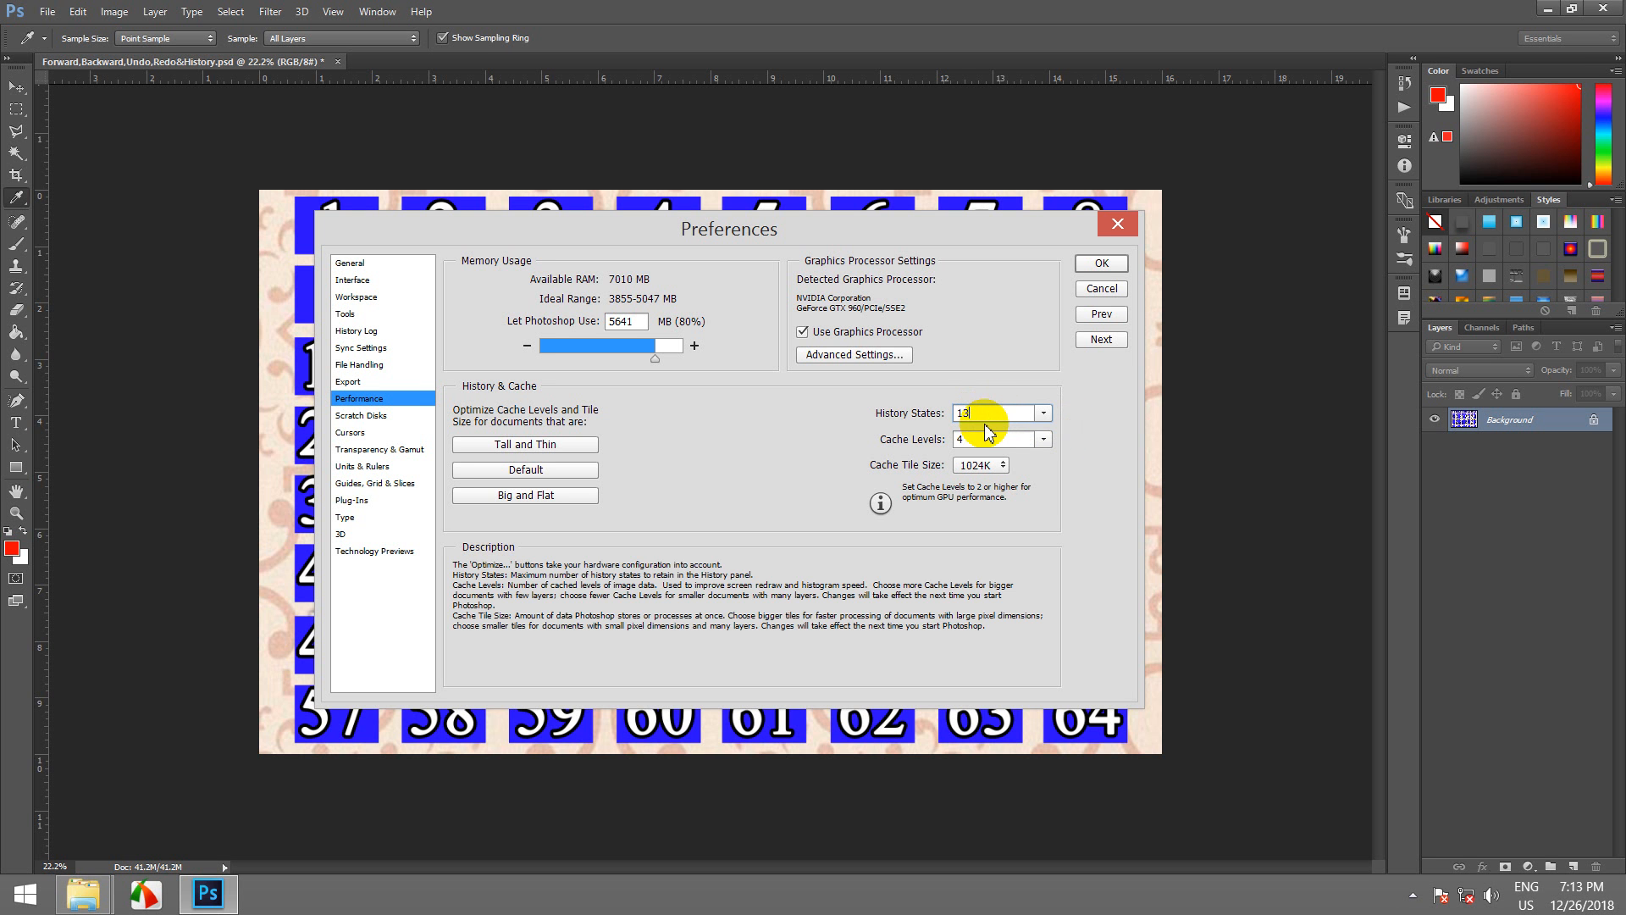
{"action": "key", "text": "BackSpace"}
{"action": "key", "text": "BackSpace"}
{"action": "type", "text": "100"}
{"action": "key", "text": "BackSpace"}
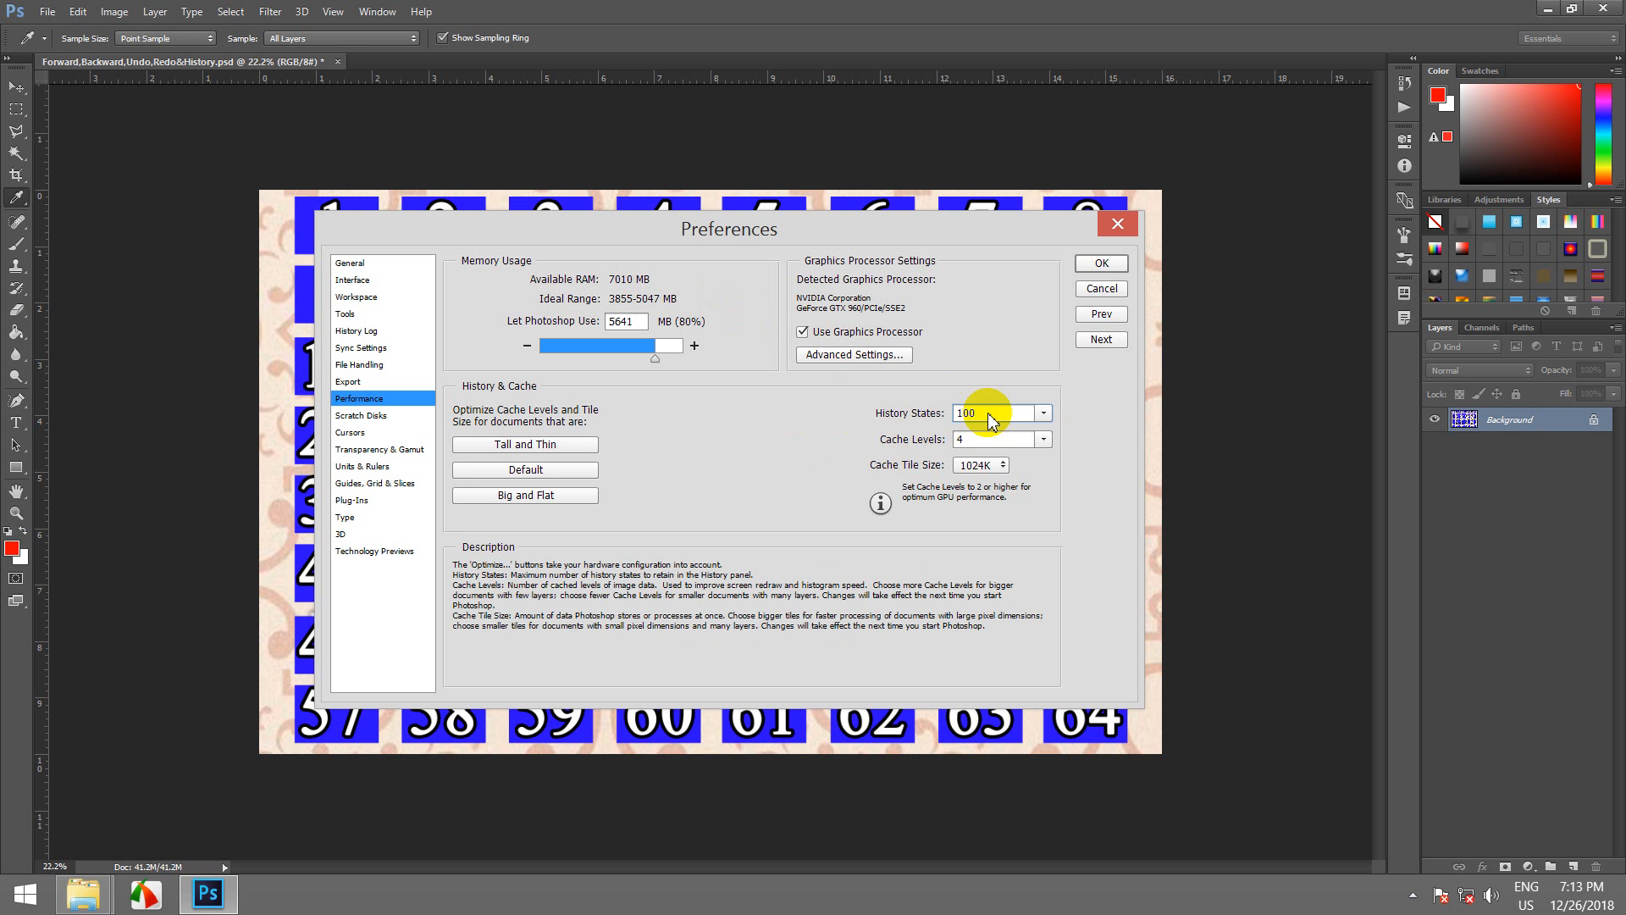
{"action": "left_click", "coordinate": [1102, 264]}
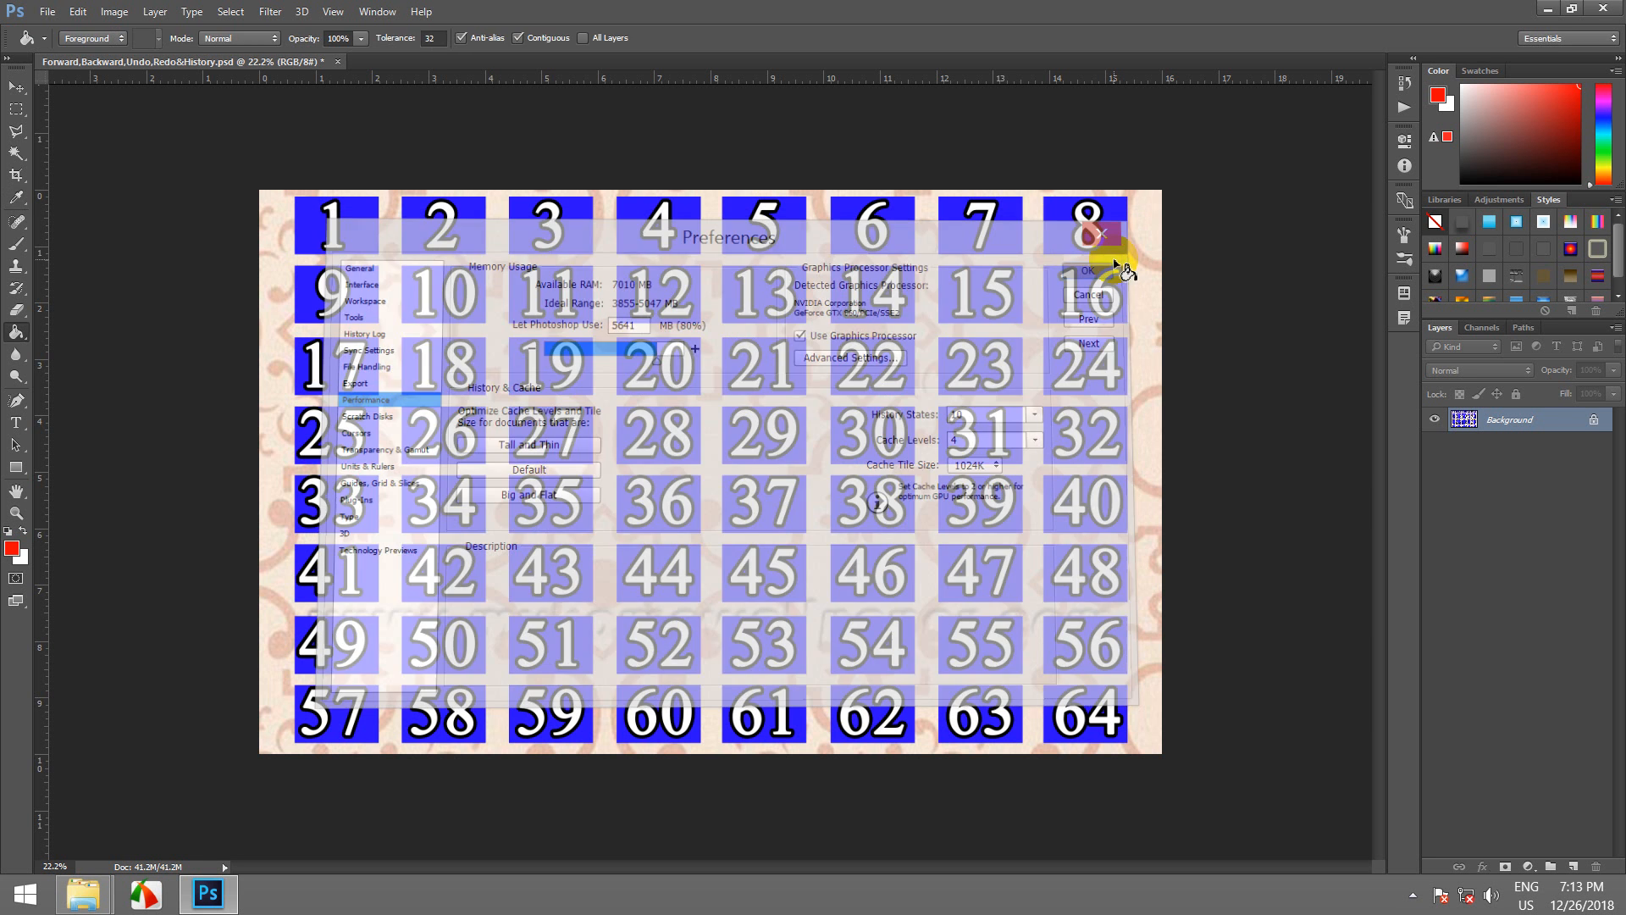
- Fill the first-row boxes, numbered 1 to 8, with red using the Paint Bucket
{"action": "left_click", "coordinate": [17, 330]}
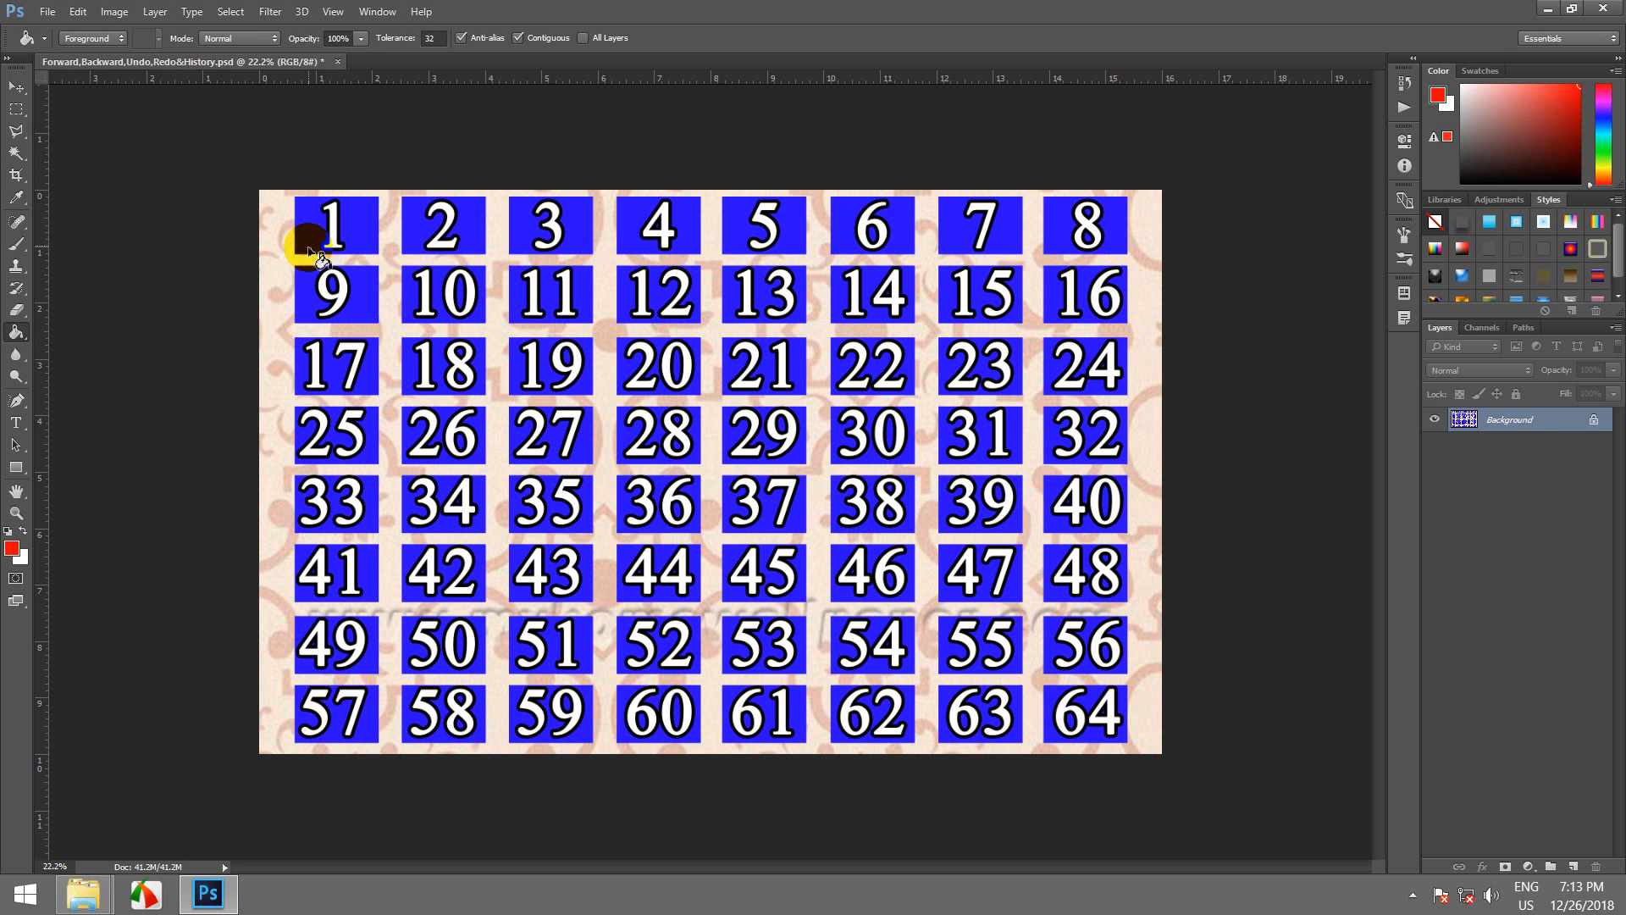
{"action": "left_click", "coordinate": [305, 224]}
{"action": "left_click", "coordinate": [423, 246]}
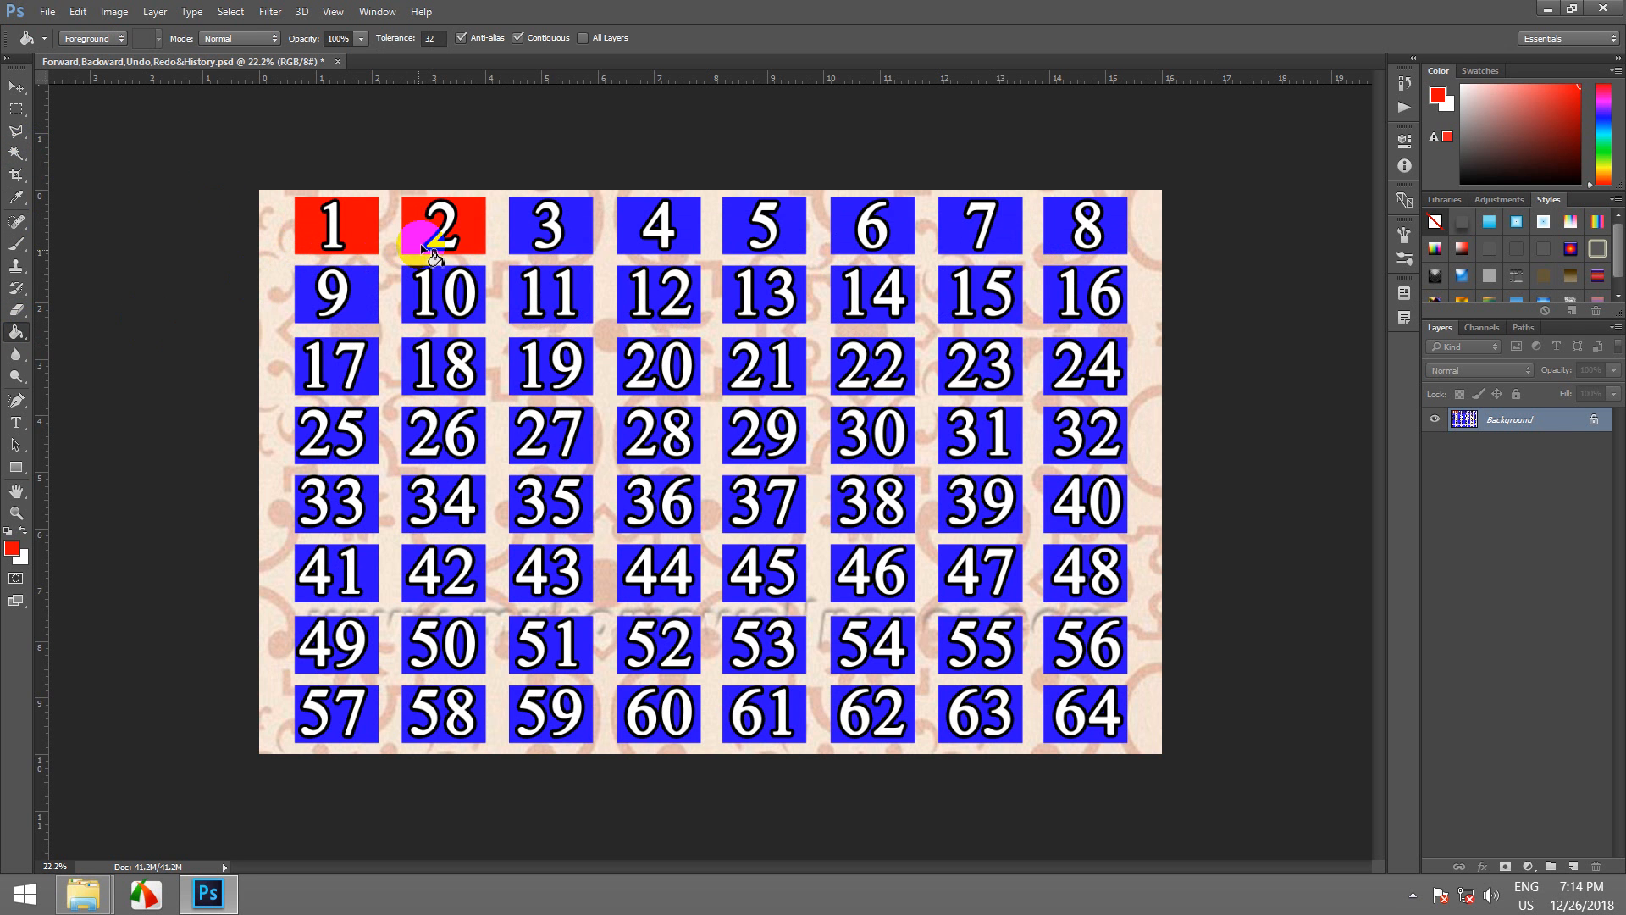
{"action": "left_click", "coordinate": [537, 246]}
{"action": "left_click", "coordinate": [634, 233]}
{"action": "left_click", "coordinate": [742, 246]}
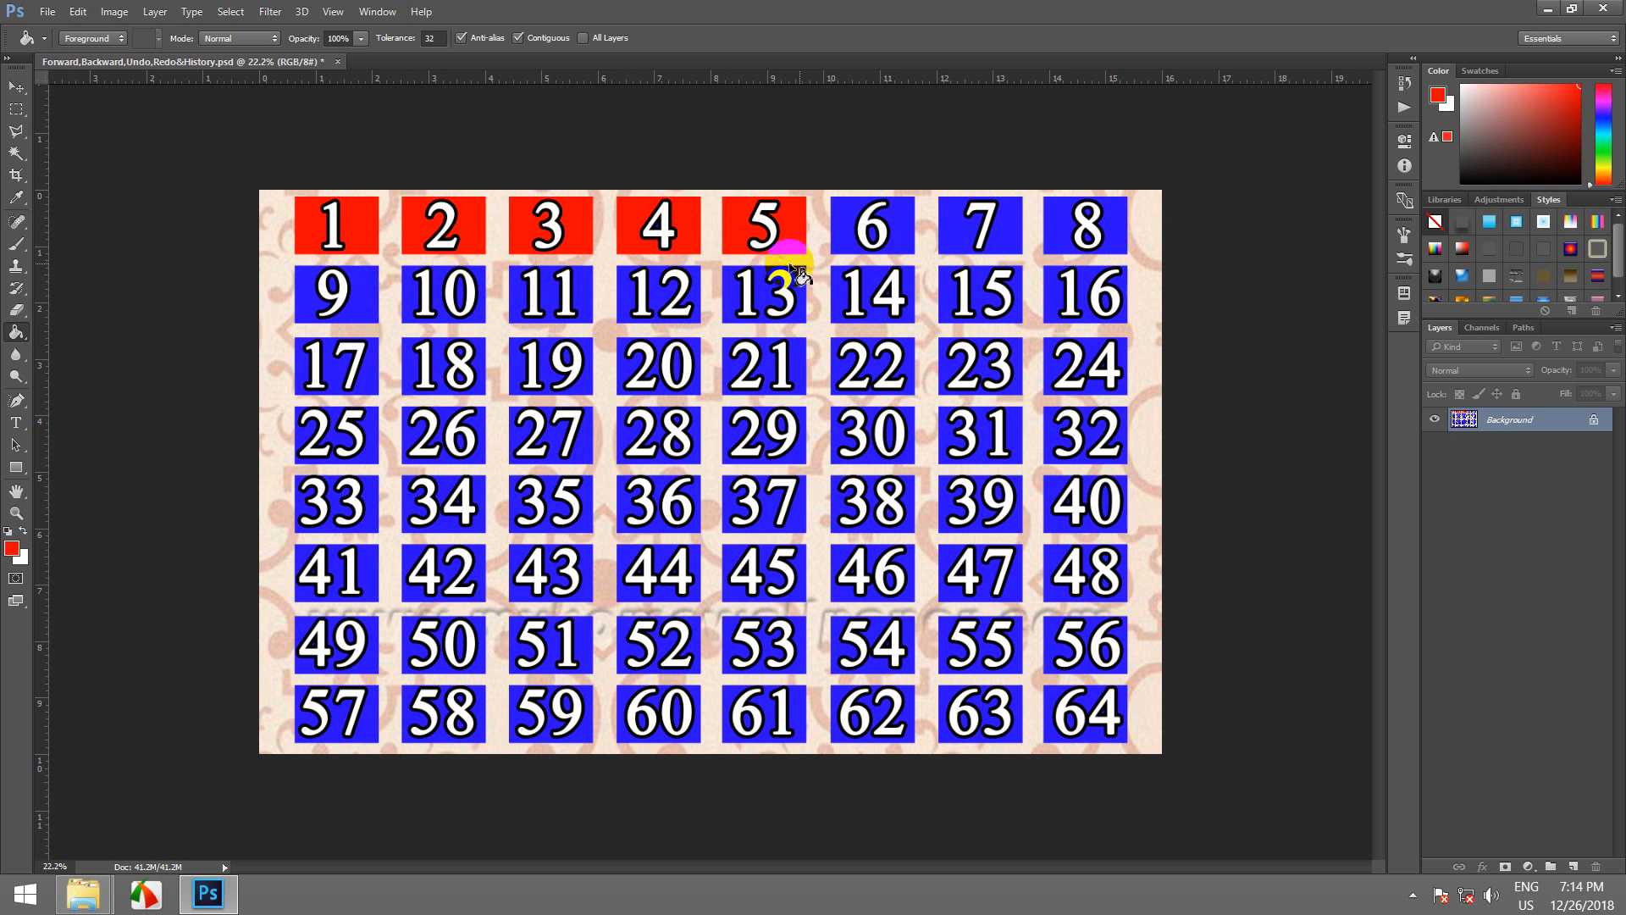
{"action": "left_click", "coordinate": [843, 227]}
{"action": "left_click", "coordinate": [1003, 231]}
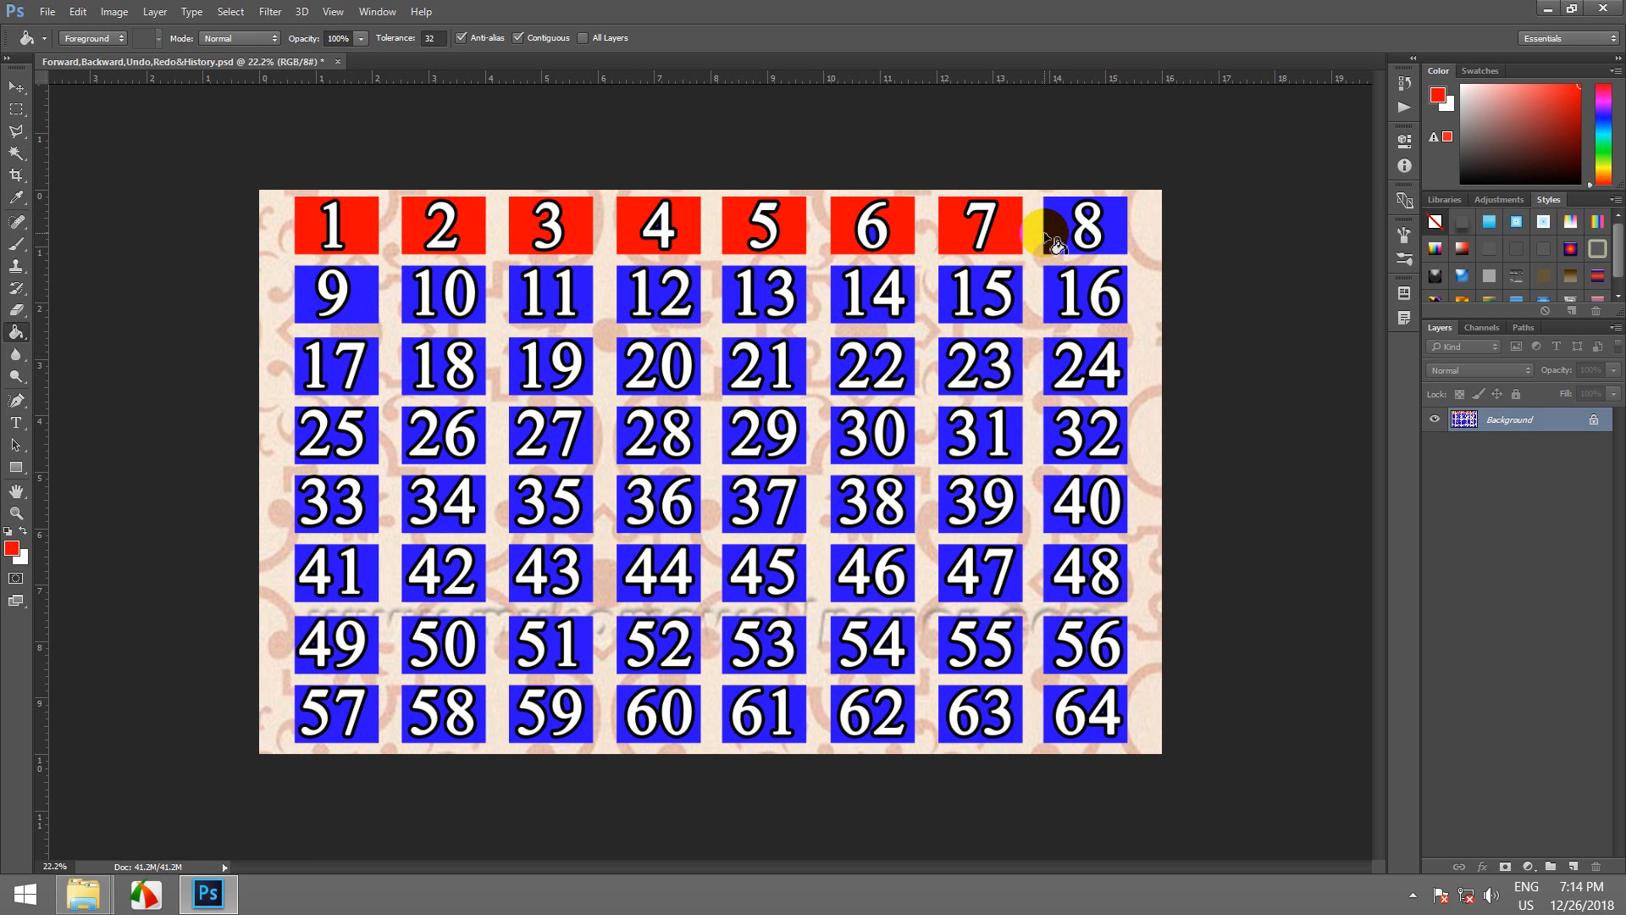
{"action": "left_click", "coordinate": [1050, 224]}
- Fill the second-row boxes numbered 9 to 12 with red
{"action": "left_click", "coordinate": [321, 310]}
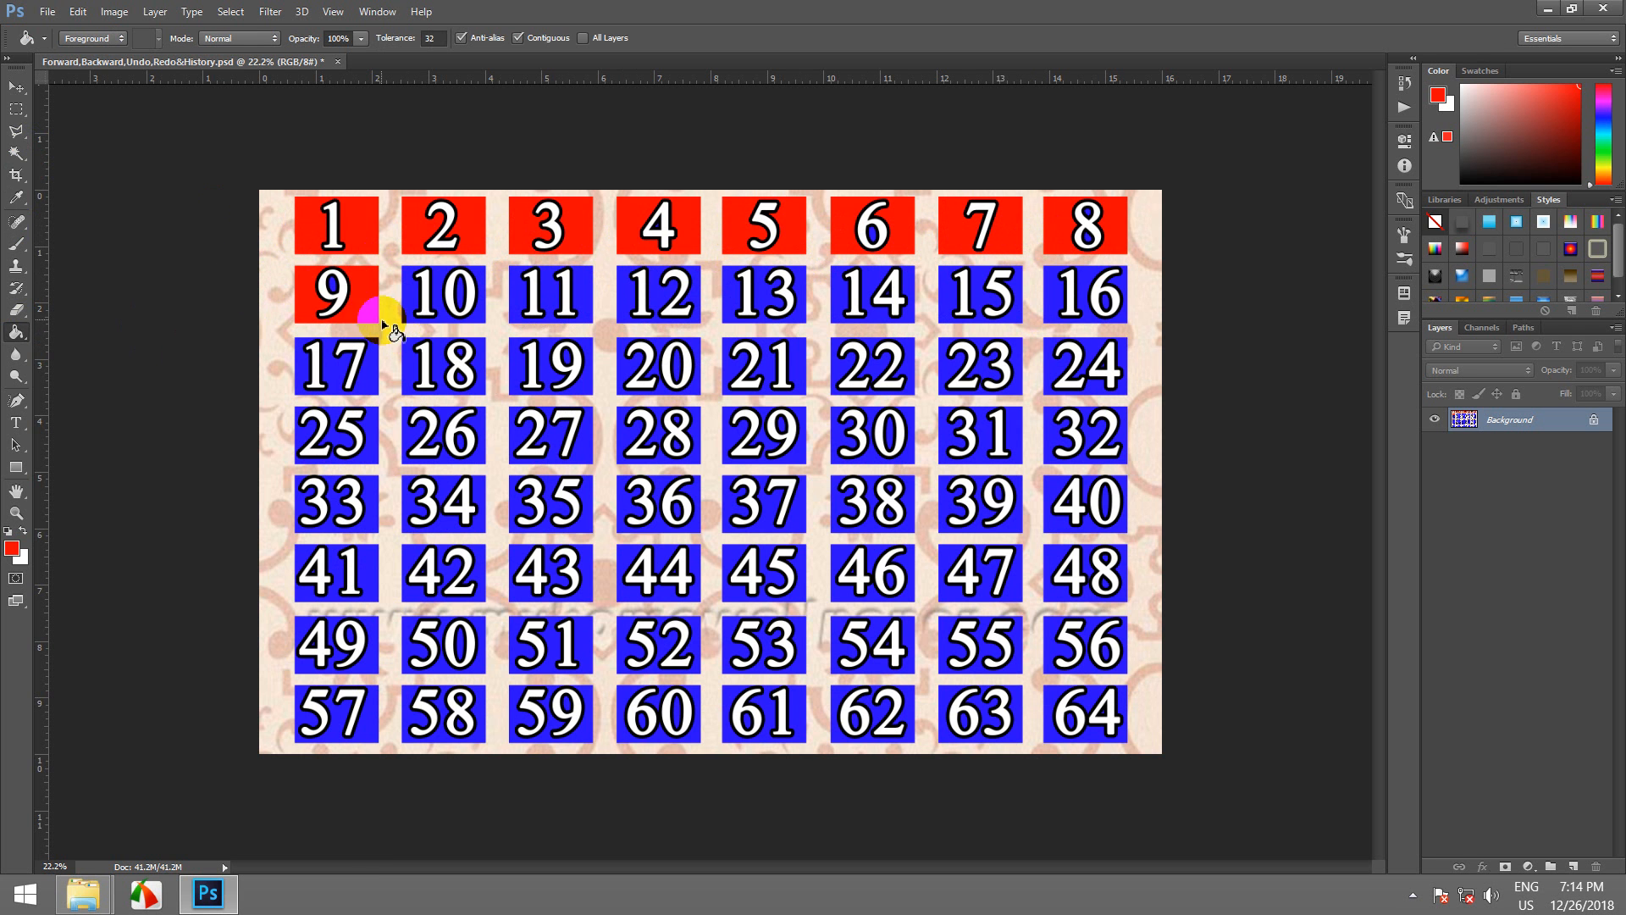
{"action": "left_click", "coordinate": [427, 303]}
{"action": "left_click", "coordinate": [522, 305]}
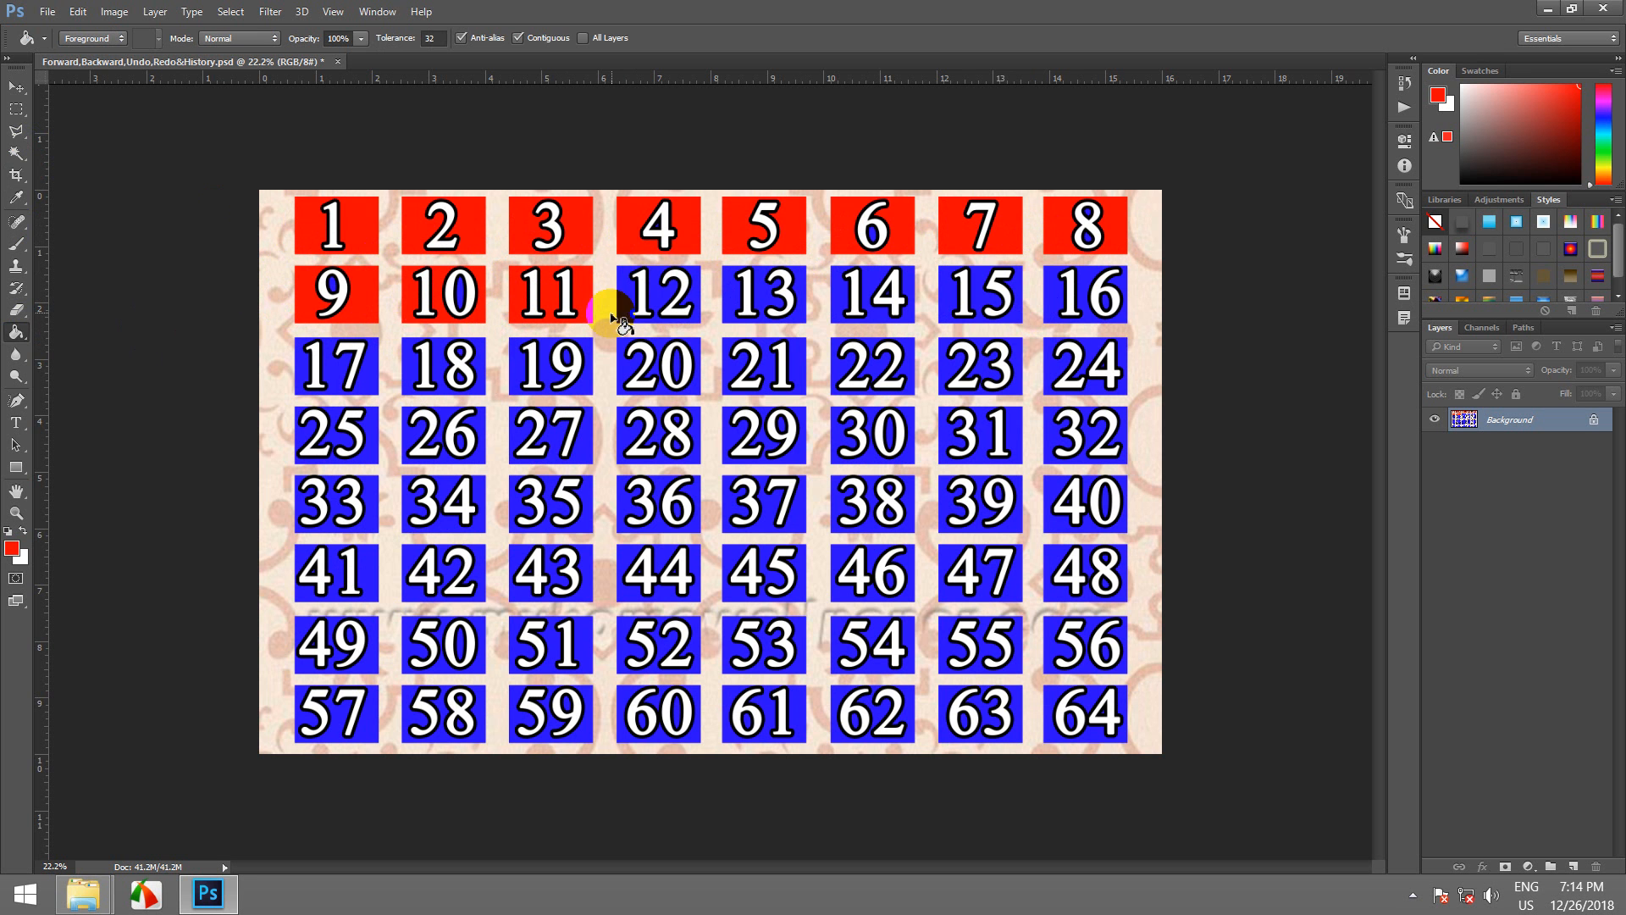
{"action": "left_click", "coordinate": [620, 315]}
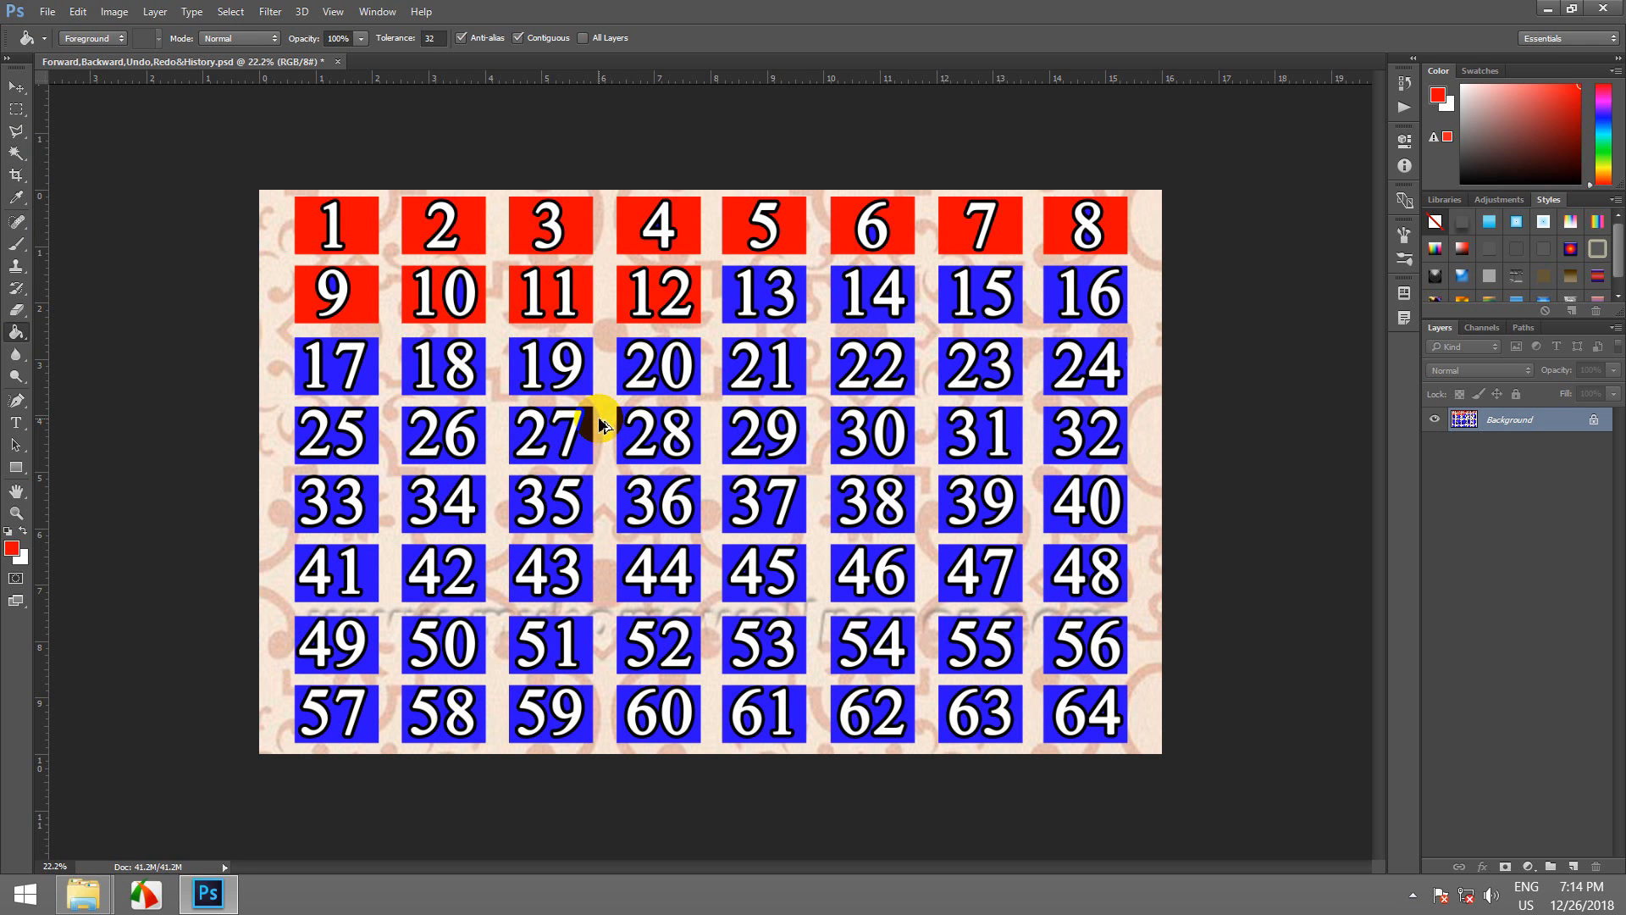
- Step backward through the red fills one at a time, from box 12 to box 4
{"action": "key", "text": "ctrl+z"}
{"action": "key", "text": "ctrl+alt+z"}
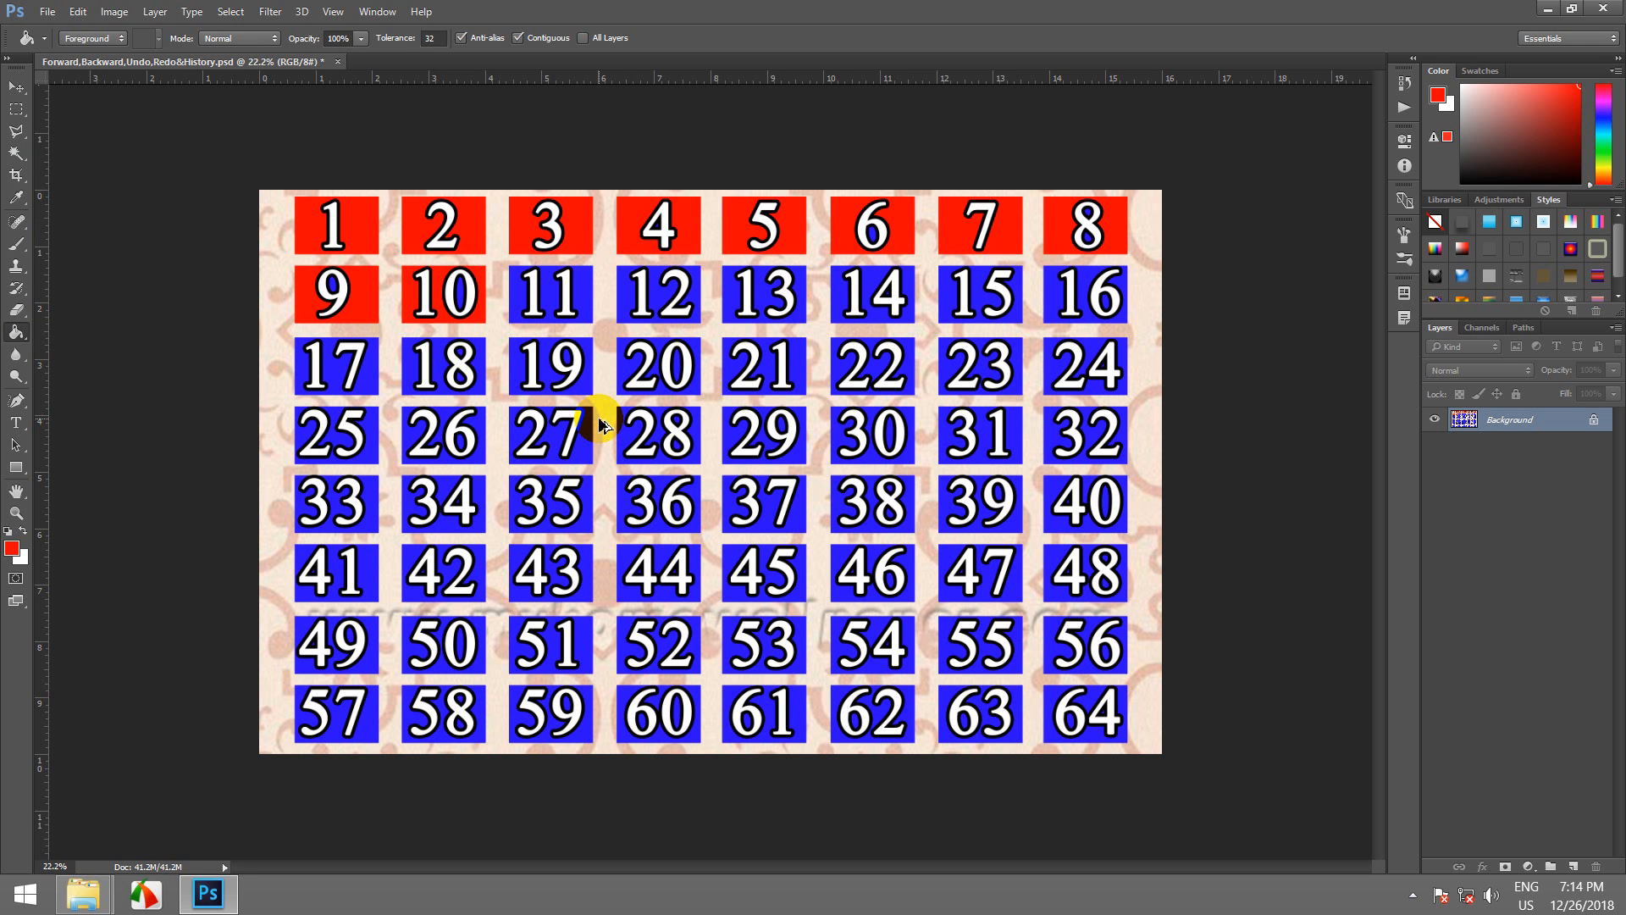
{"action": "key", "text": "ctrl+alt+z"}
{"action": "key", "text": "ctrl+alt+z"}
{"action": "key", "text": "ctrl+alt+z"}
{"action": "key", "text": "ctrl+alt+z"}
{"action": "key", "text": "ctrl+alt+z"}
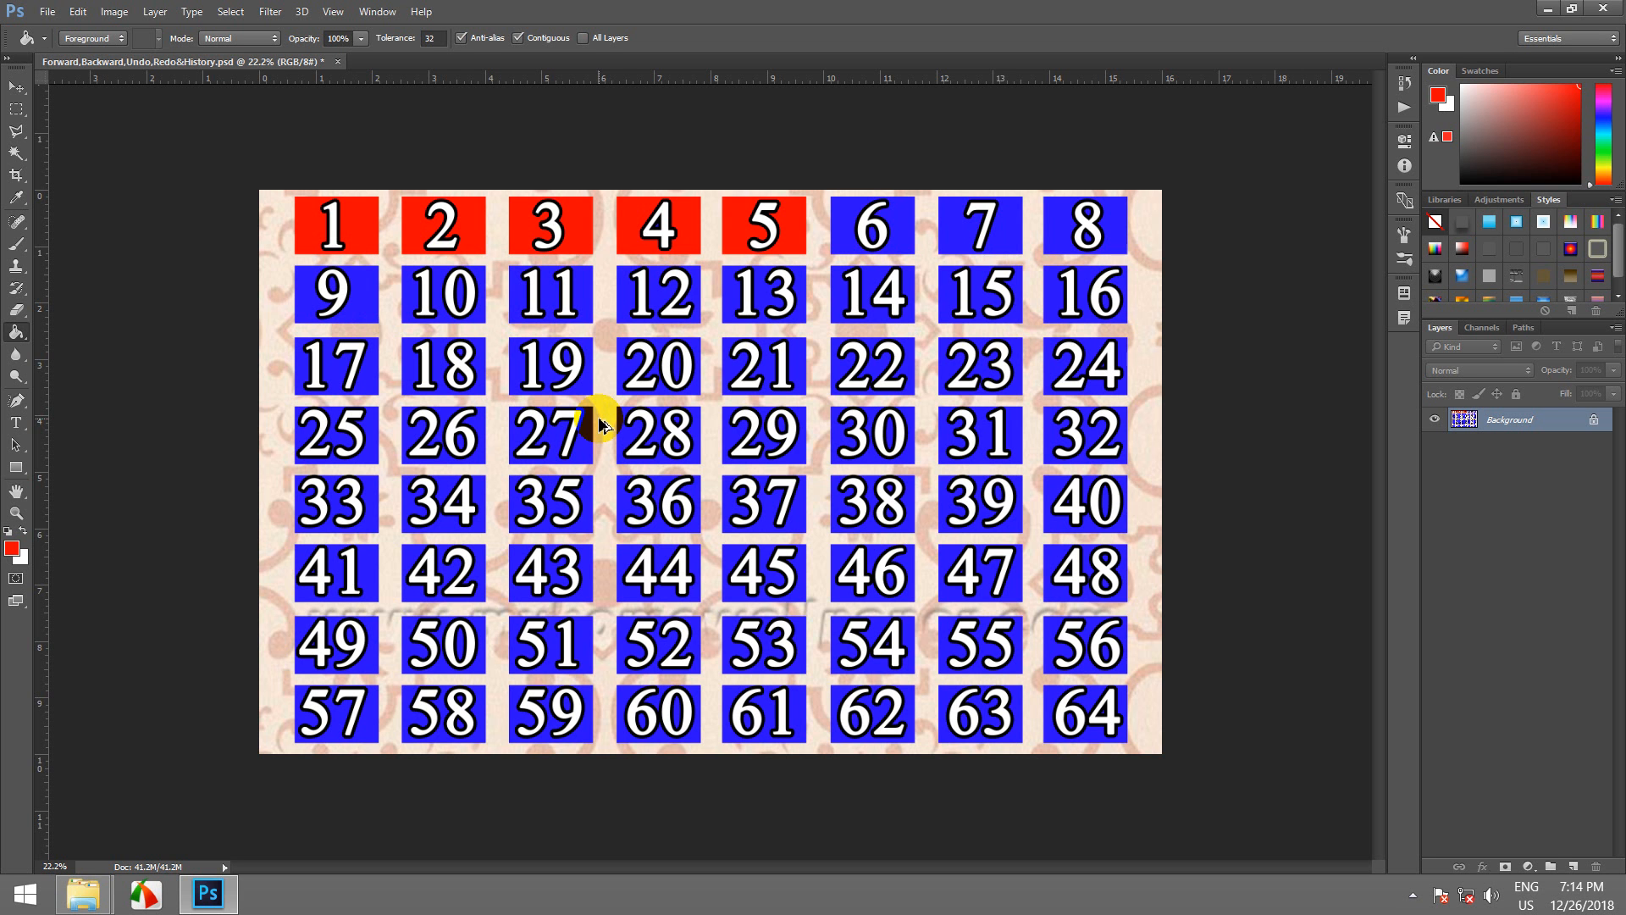
{"action": "key", "text": "ctrl+alt+z"}
{"action": "key", "text": "ctrl+alt+z"}
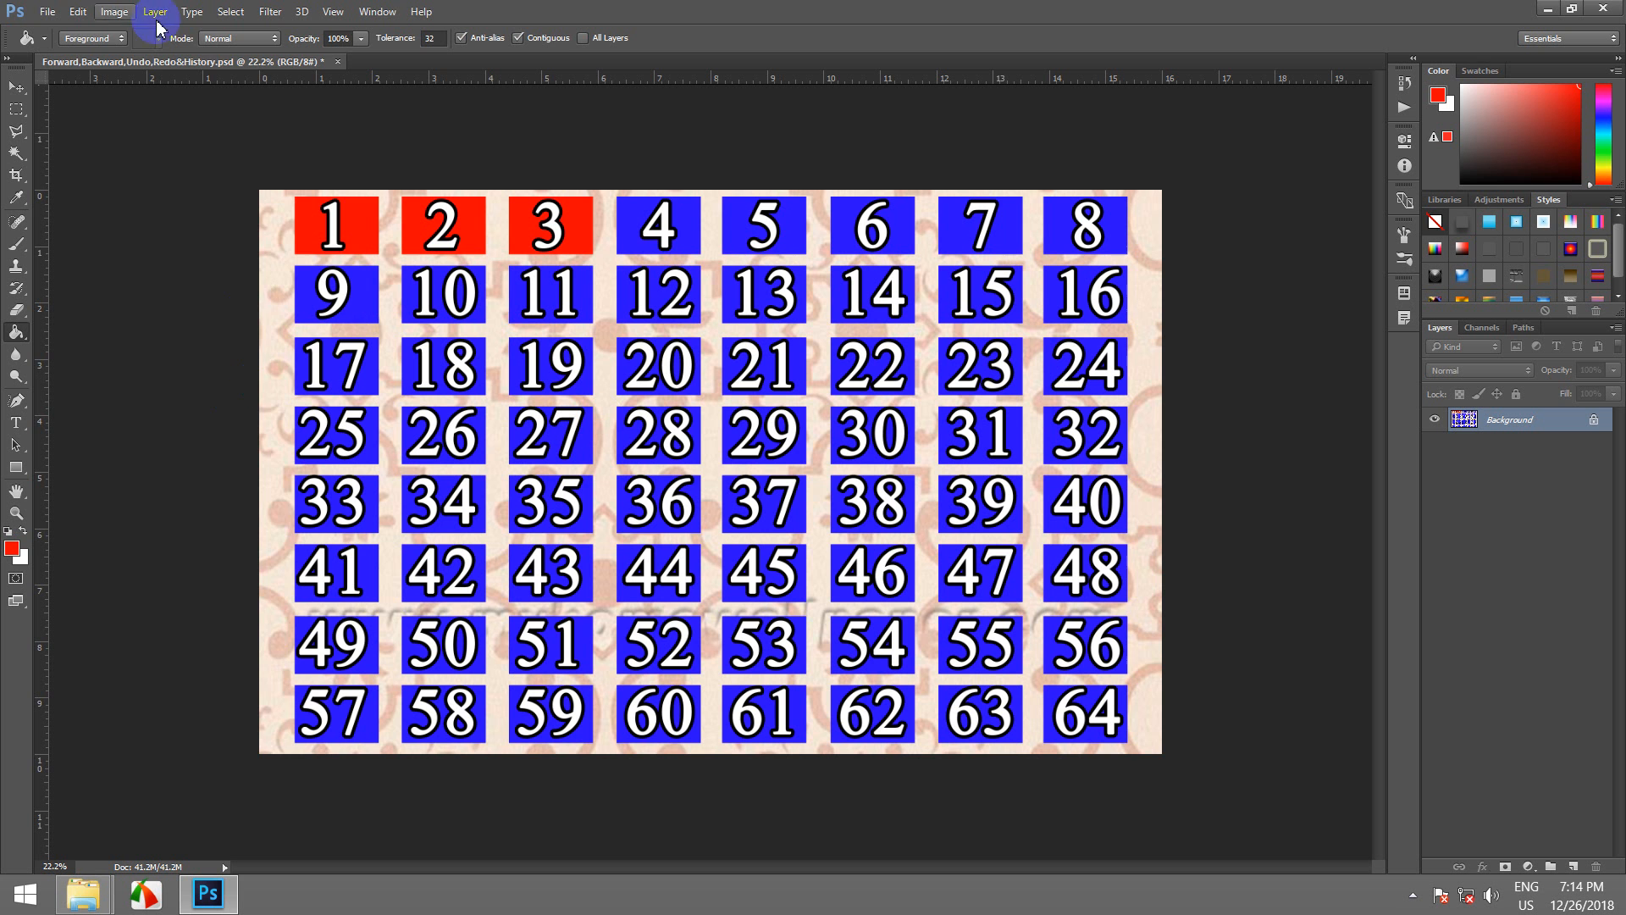
- Step forward through the undone fills one at a time, restoring red in boxes 4 to 12
{"action": "left_click", "coordinate": [78, 11]}
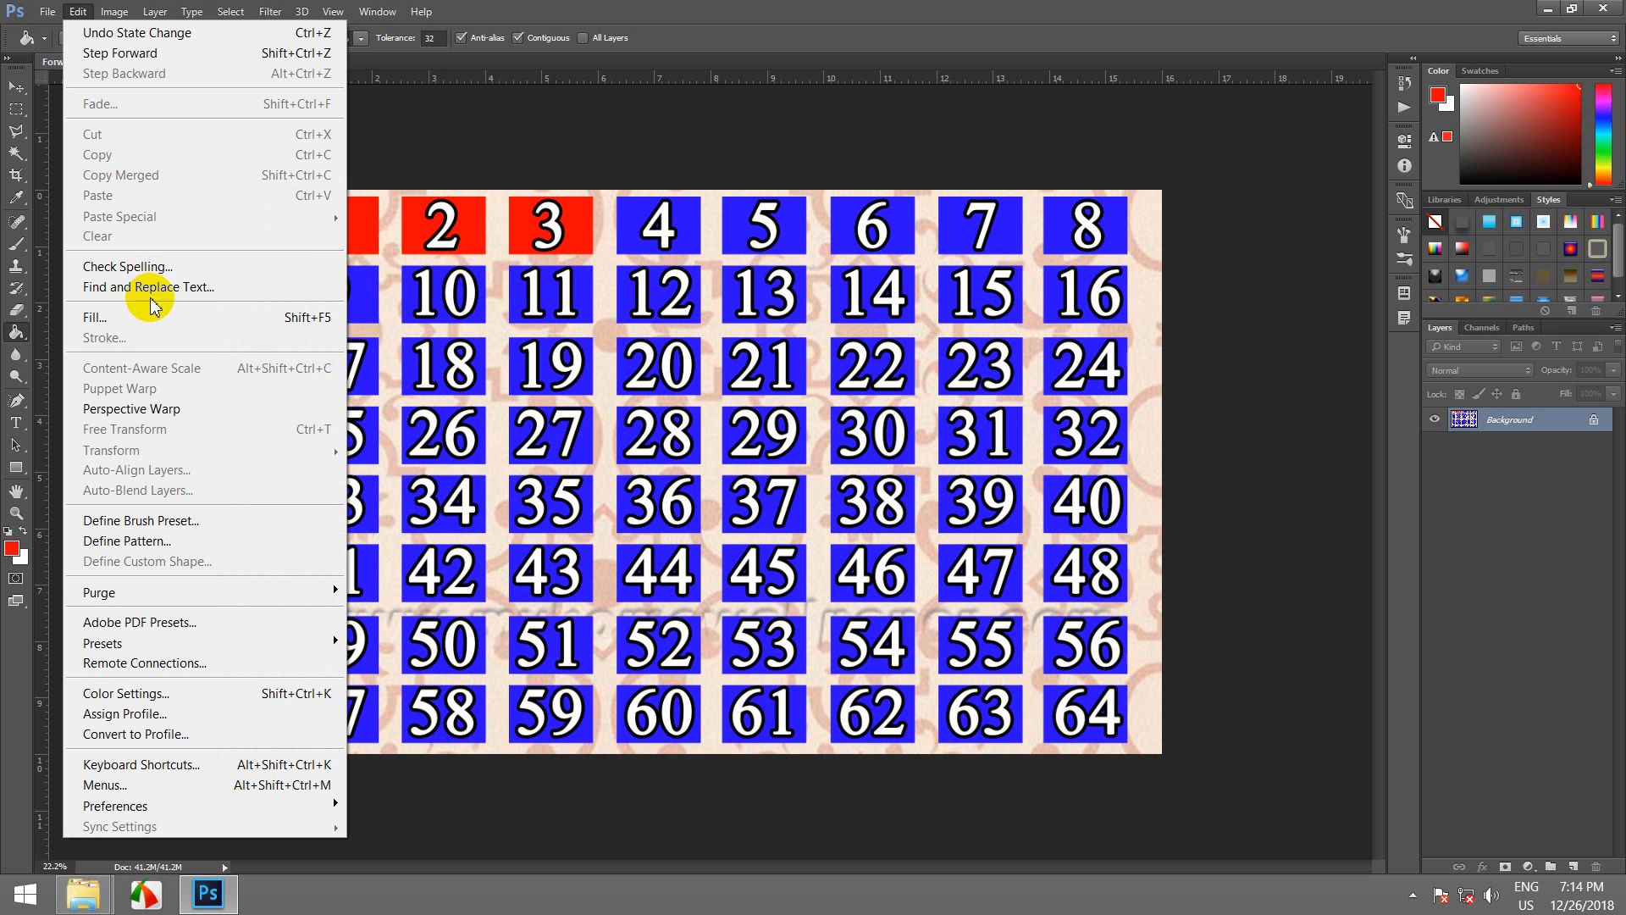
{"action": "left_click", "coordinate": [138, 56]}
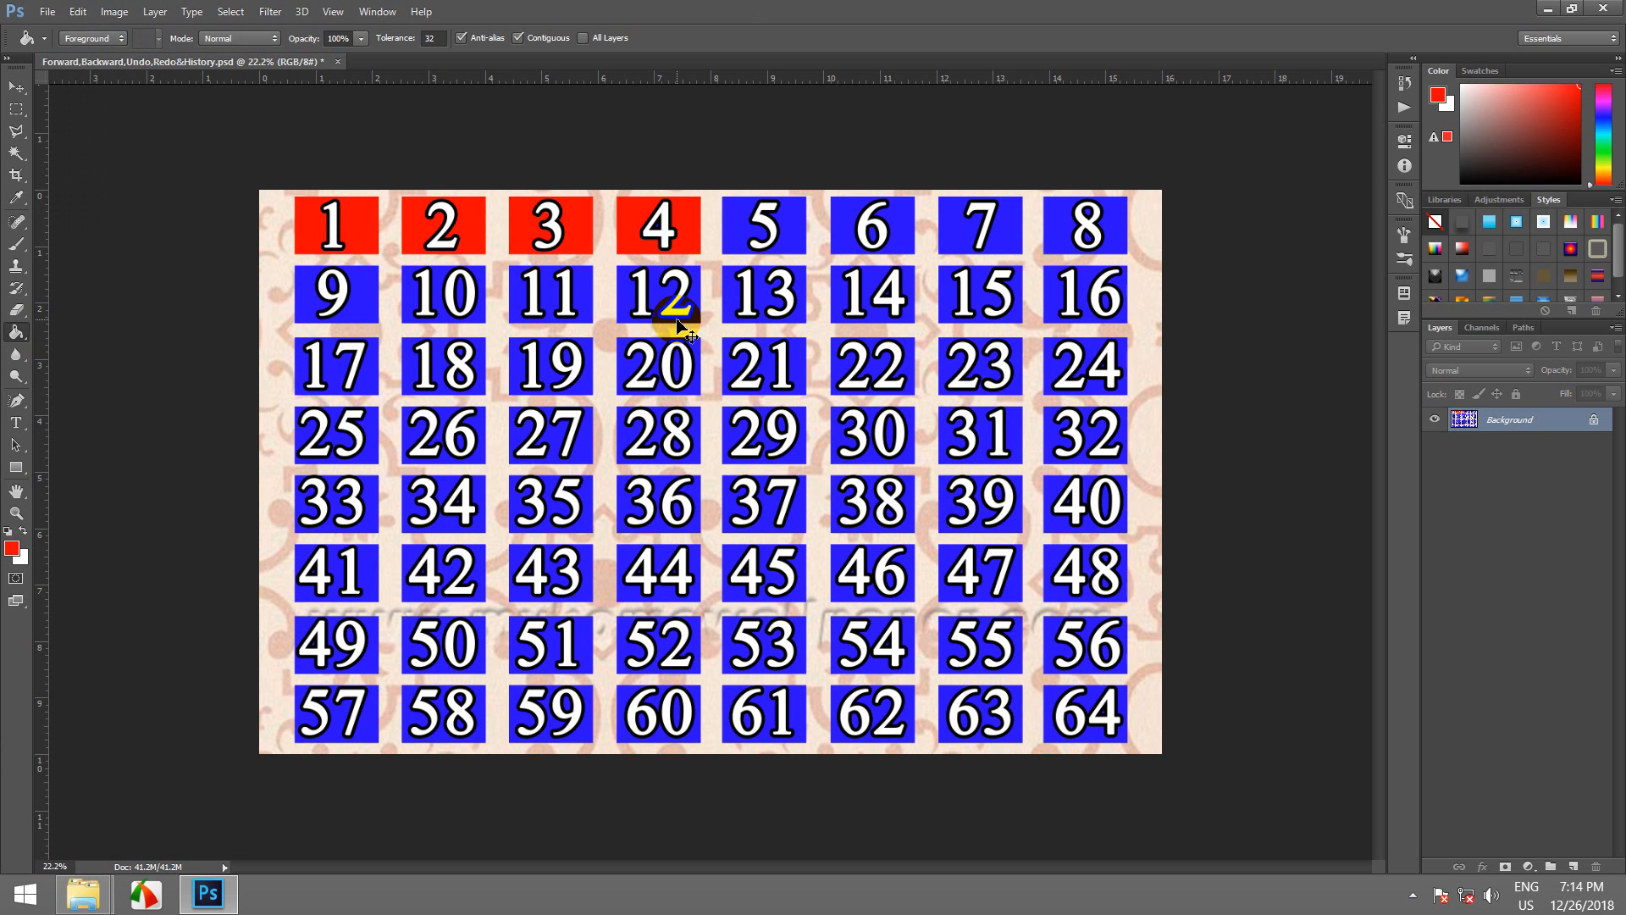
{"action": "key", "text": "ctrl+shift+z"}
{"action": "key", "text": "ctrl+shift+z"}
{"action": "key", "text": "ctrl+shift+z"}
{"action": "key", "text": "ctrl+shift+z"}
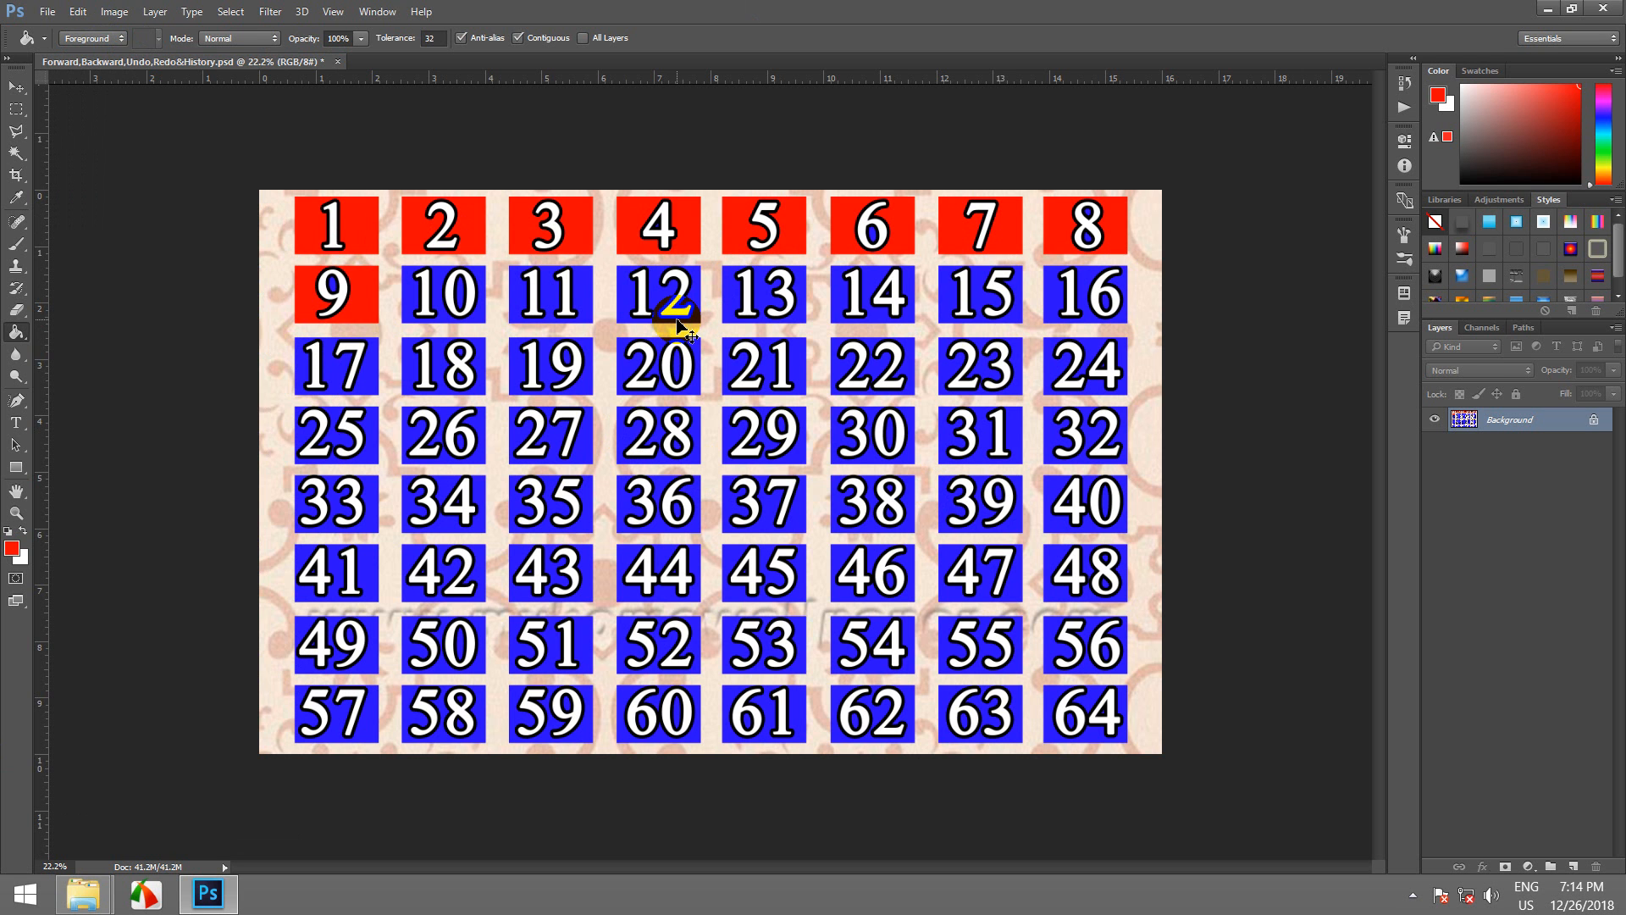
{"action": "key", "text": "ctrl+shift+z"}
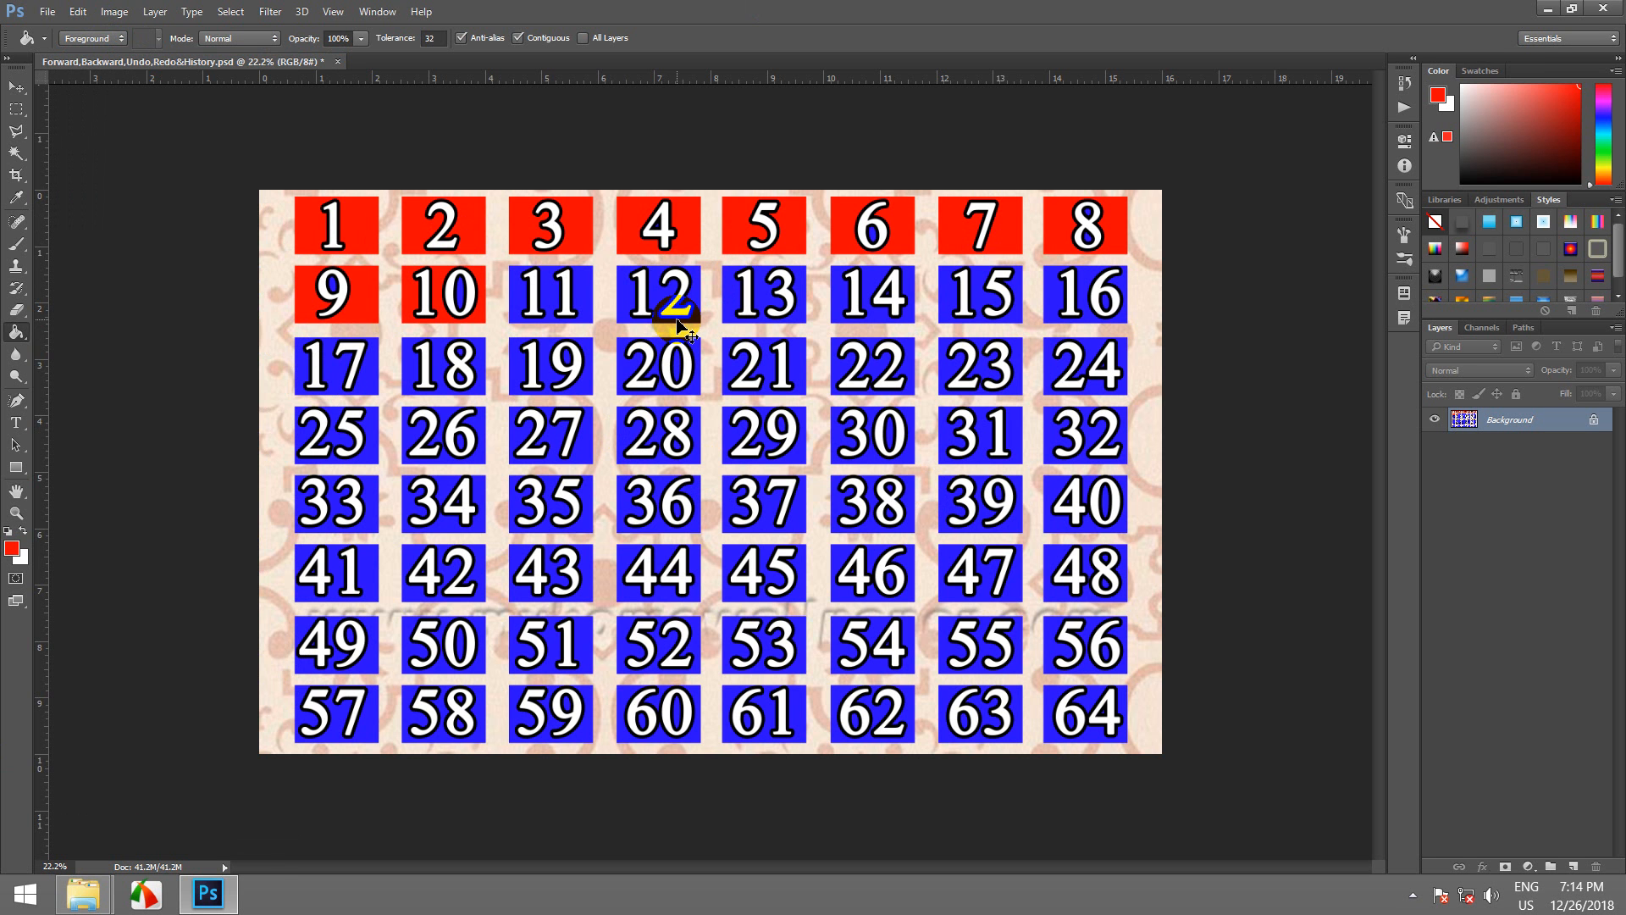
{"action": "key", "text": "ctrl+shift+z"}
{"action": "key", "text": "ctrl+shift+z"}
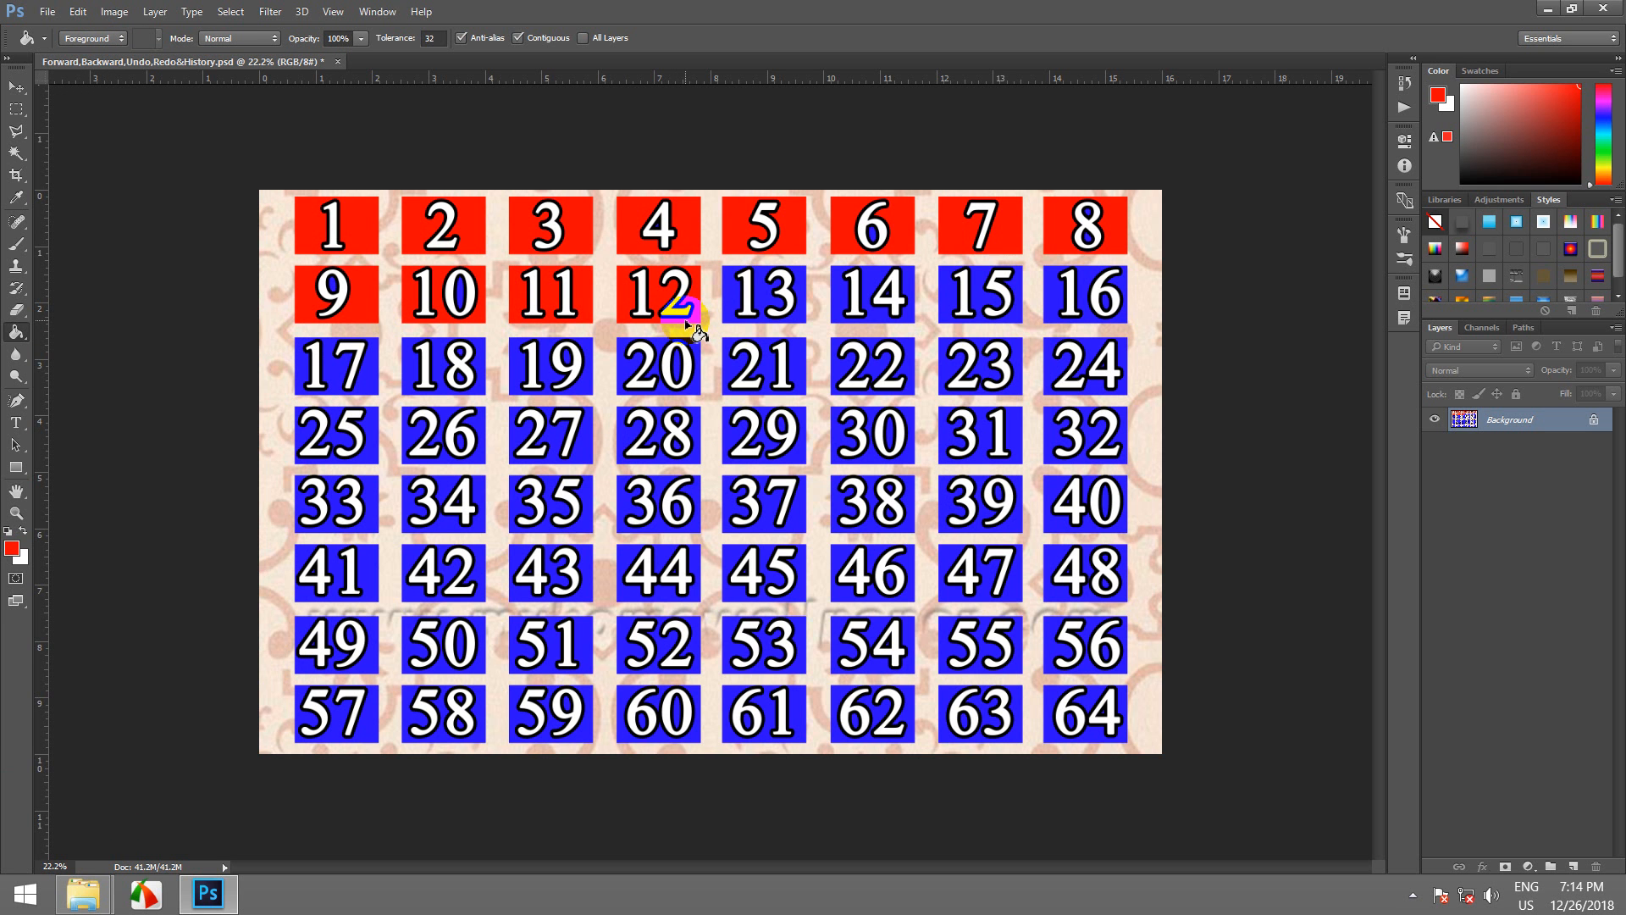
- Fill the remaining second-row boxes, numbered 13 to 16, with red
{"action": "left_click", "coordinate": [741, 304]}
{"action": "left_click", "coordinate": [845, 303]}
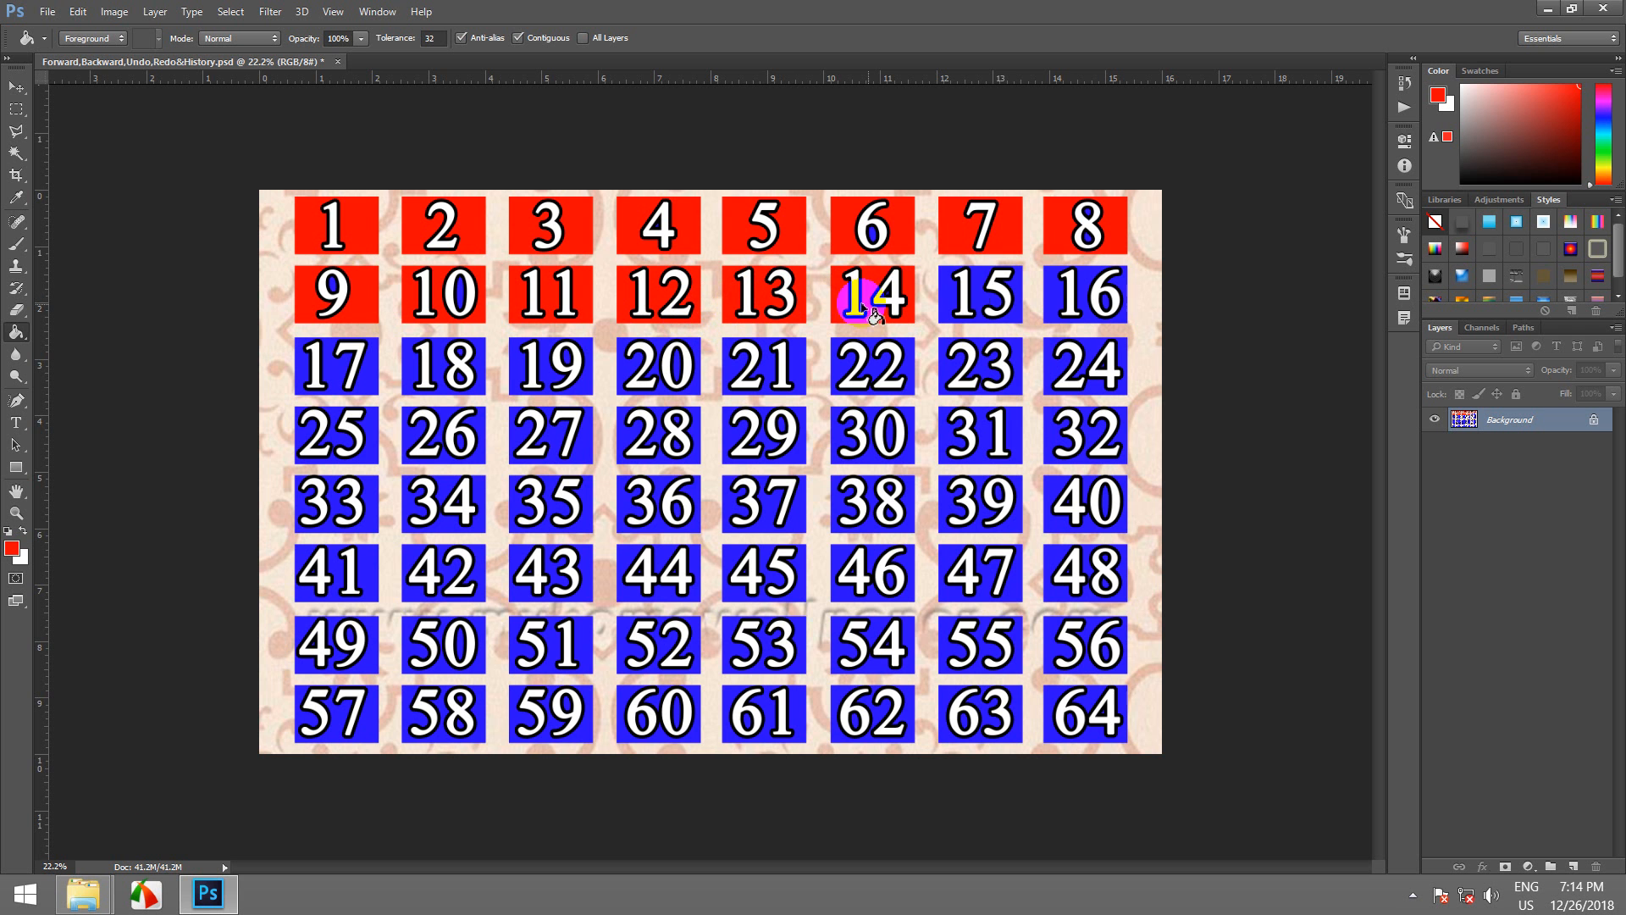
{"action": "left_click", "coordinate": [958, 305]}
{"action": "left_click", "coordinate": [1053, 306]}
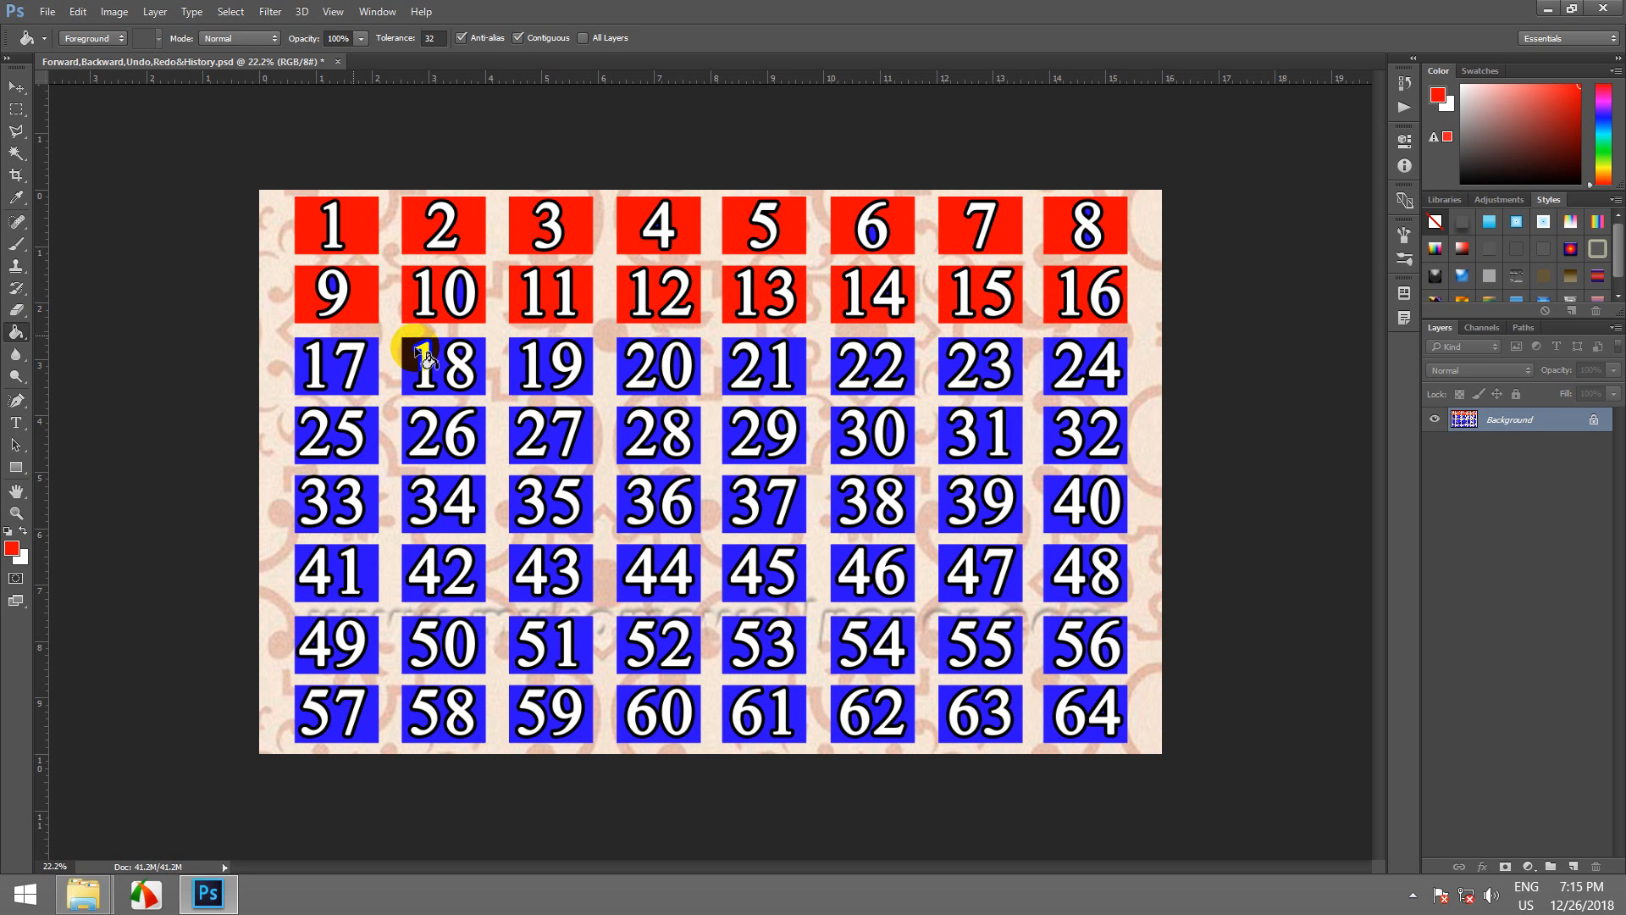
- Fill all third-row boxes, numbered 17 to 24, with red
{"action": "left_click", "coordinate": [313, 366]}
{"action": "left_click", "coordinate": [415, 365]}
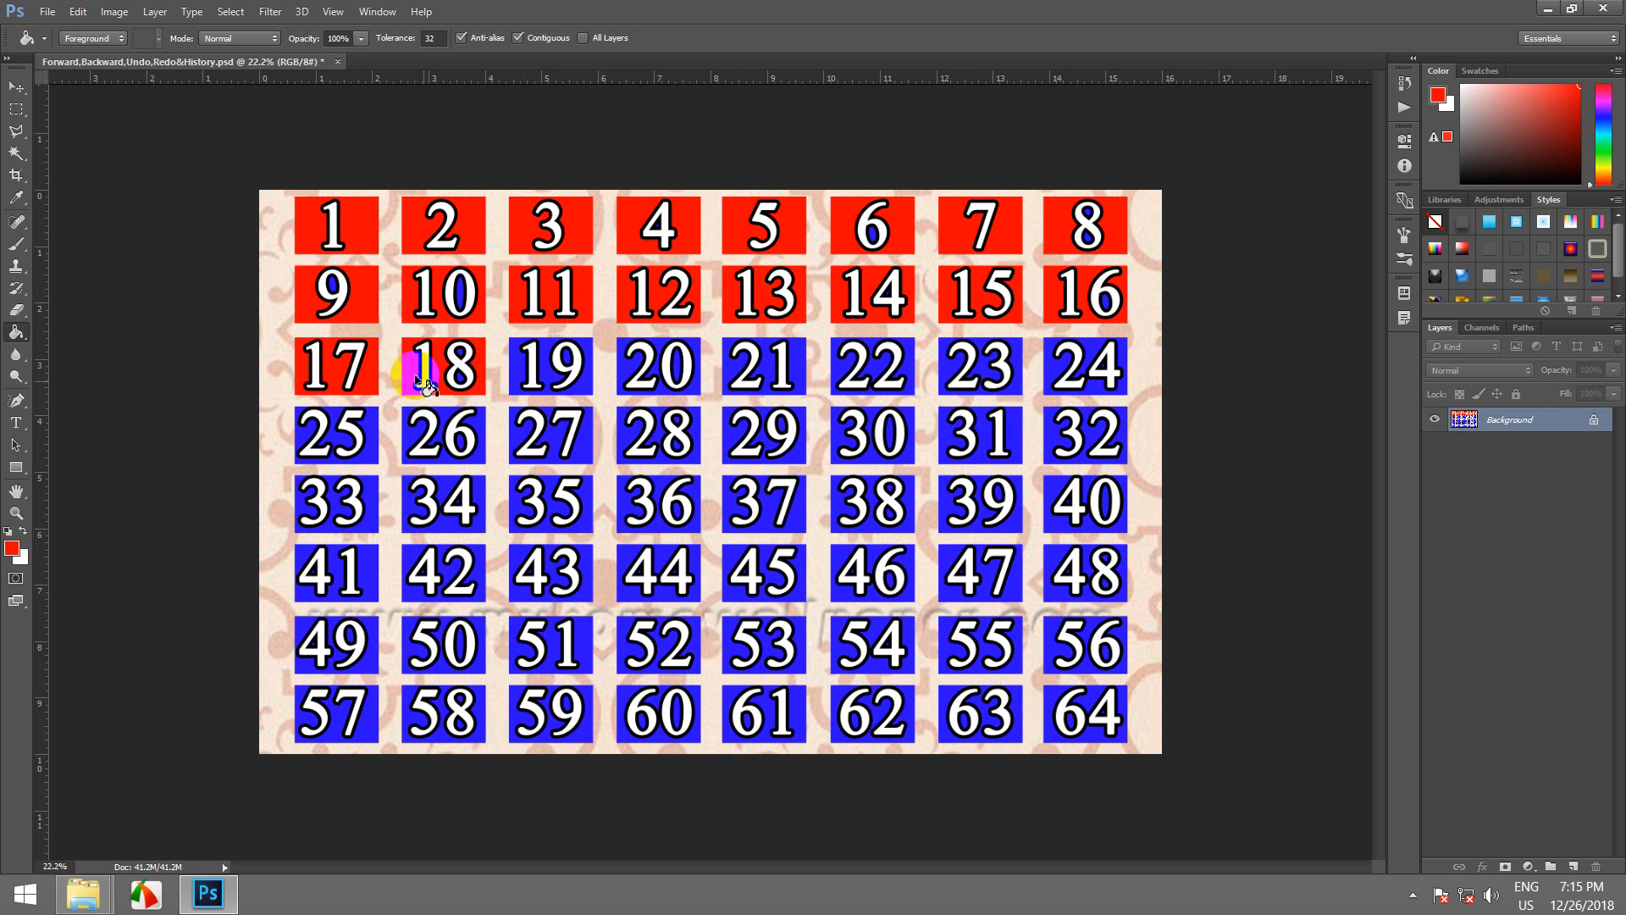
{"action": "left_click", "coordinate": [521, 373]}
{"action": "left_click", "coordinate": [640, 364]}
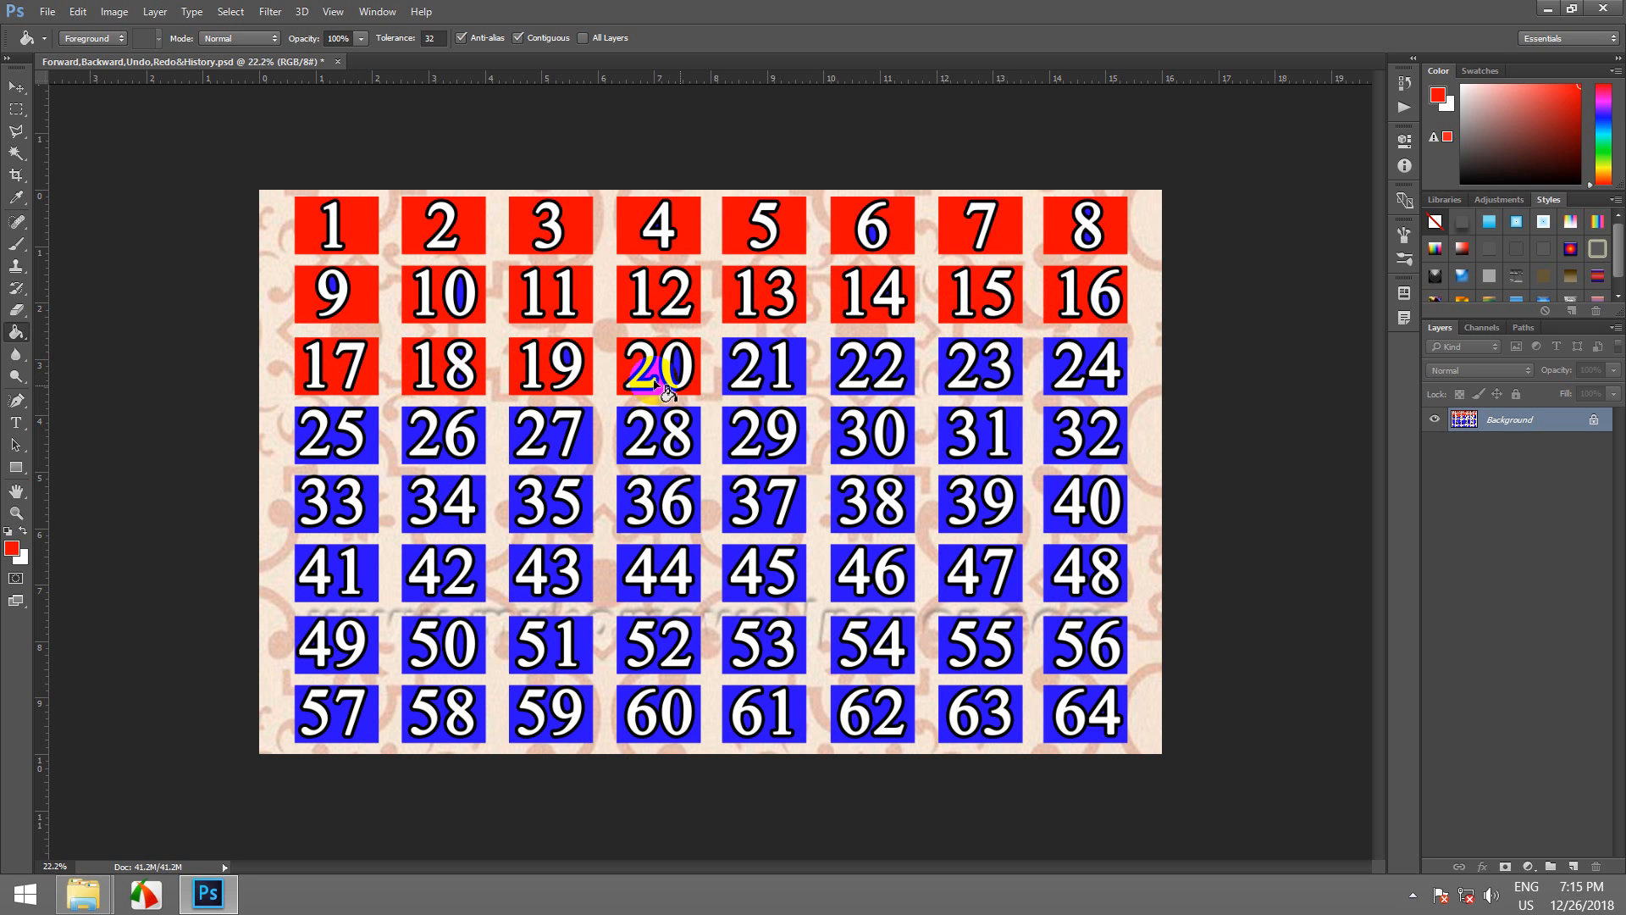
{"action": "left_click", "coordinate": [765, 372]}
{"action": "left_click", "coordinate": [847, 364]}
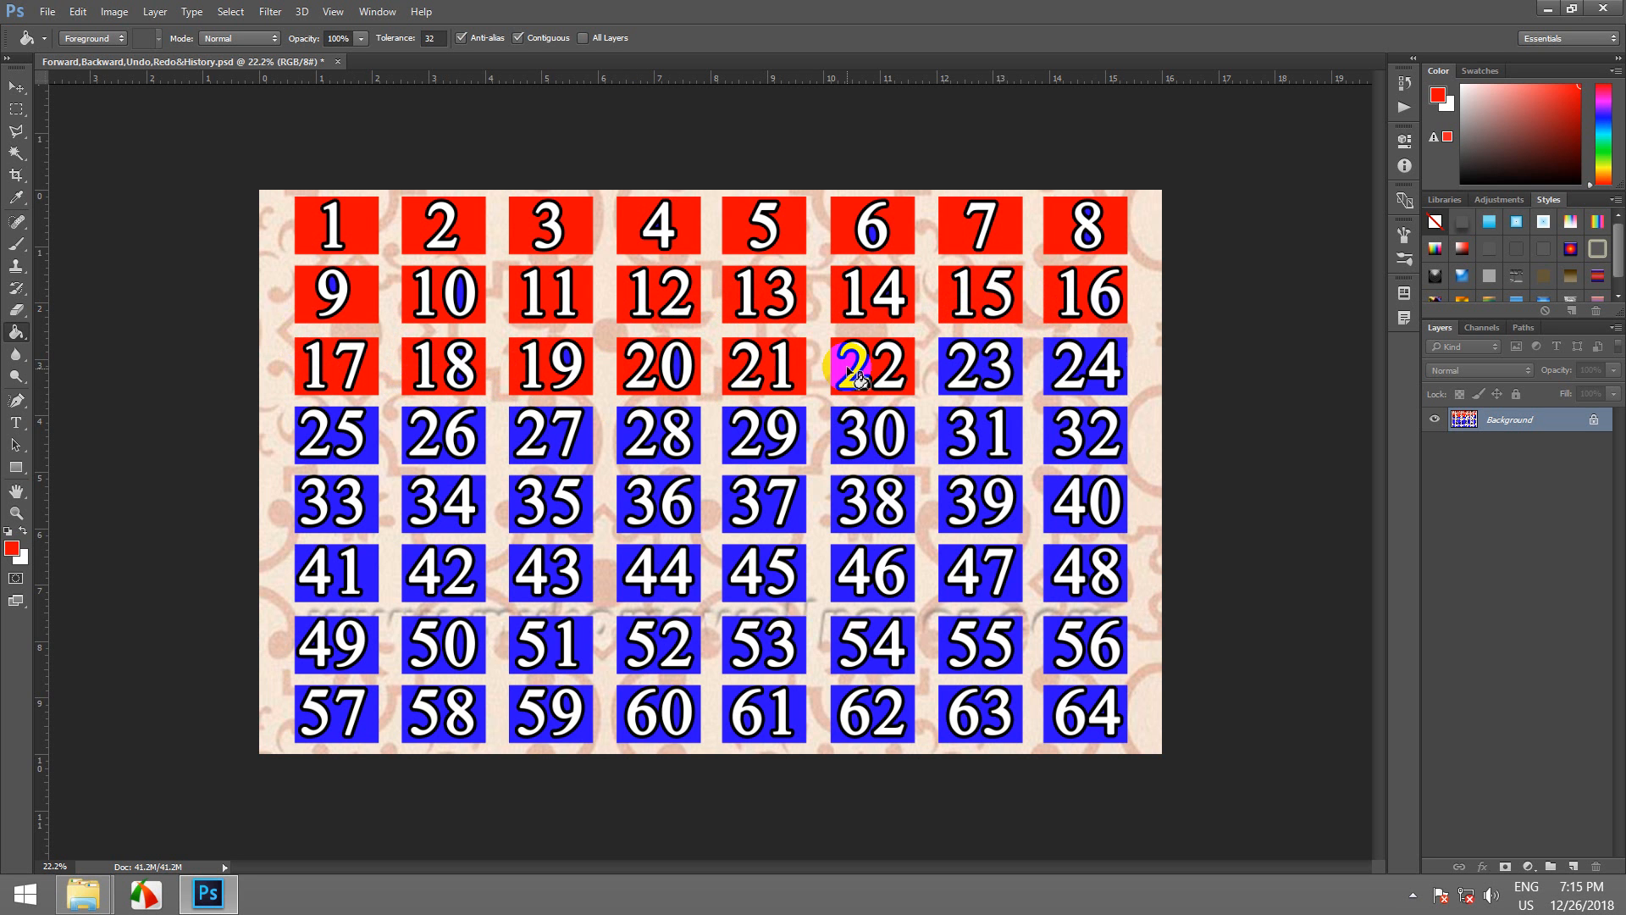
{"action": "left_click", "coordinate": [952, 365]}
{"action": "left_click", "coordinate": [1066, 377]}
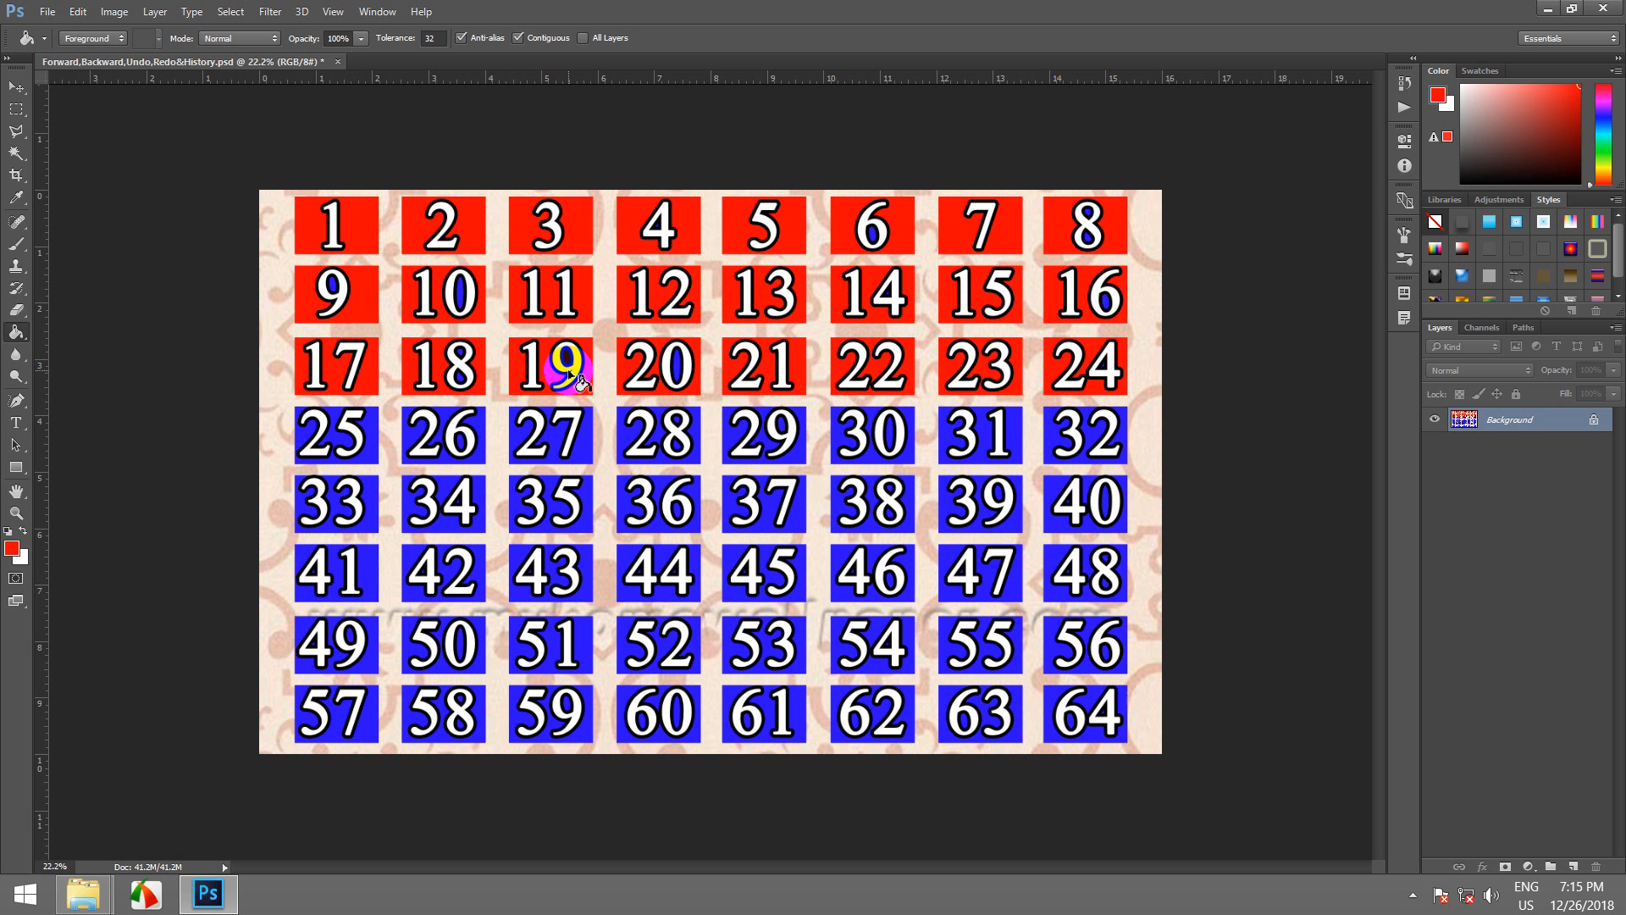
- Set the number of History States to 23 in the Performance preferences
{"action": "left_click", "coordinate": [75, 13]}
{"action": "mouse_move", "coordinate": [326, 813]}
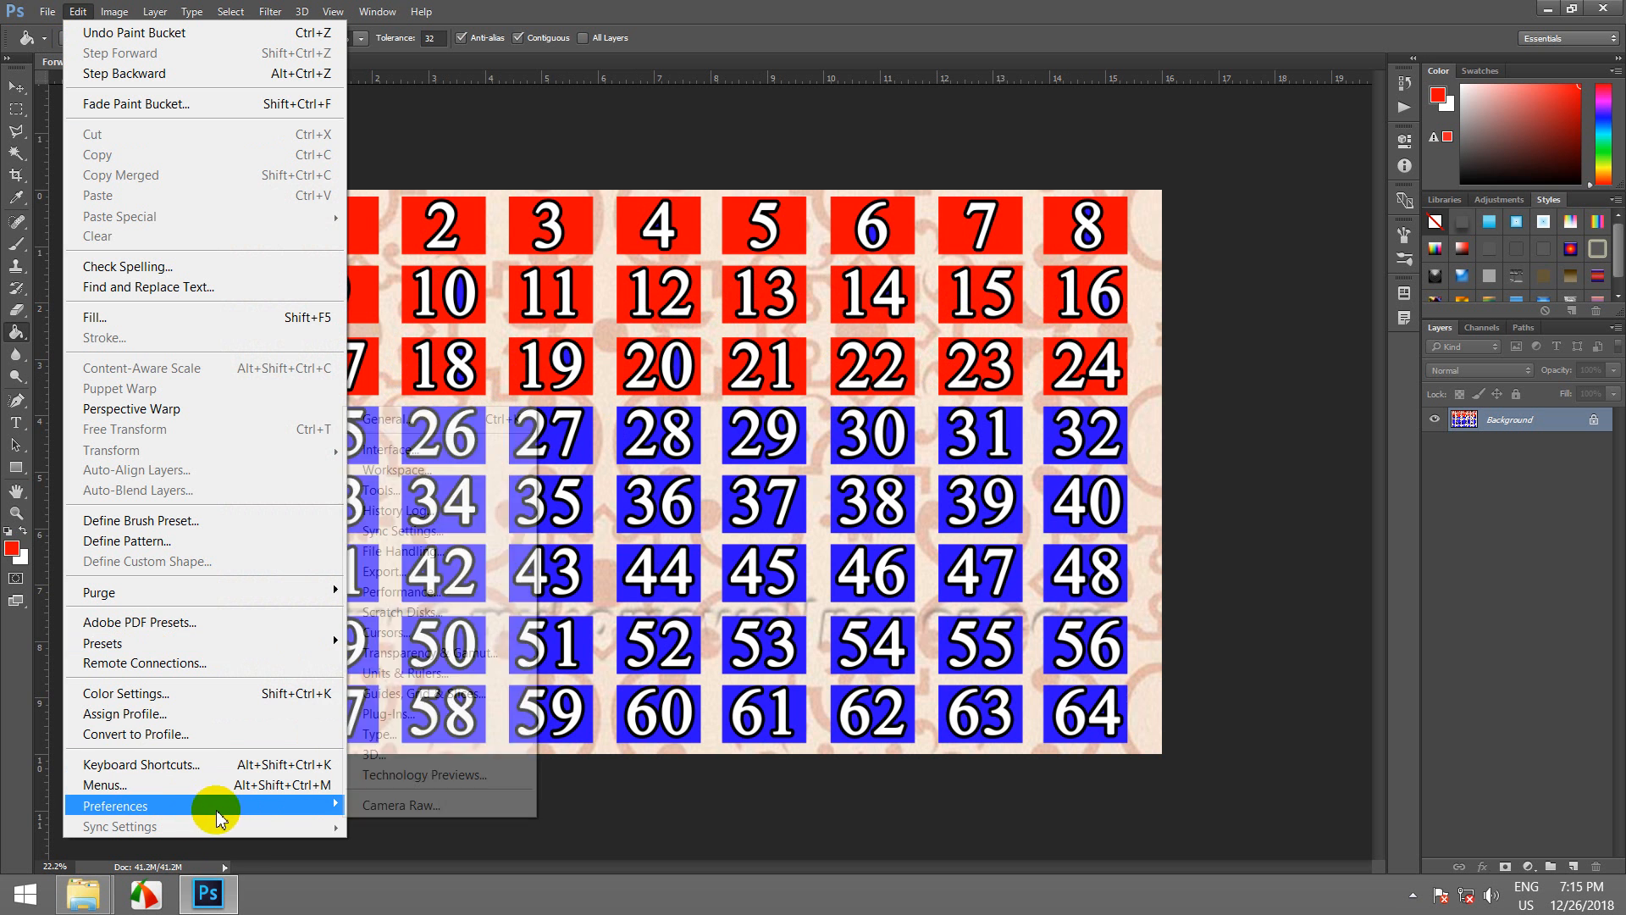
{"action": "left_click", "coordinate": [439, 593]}
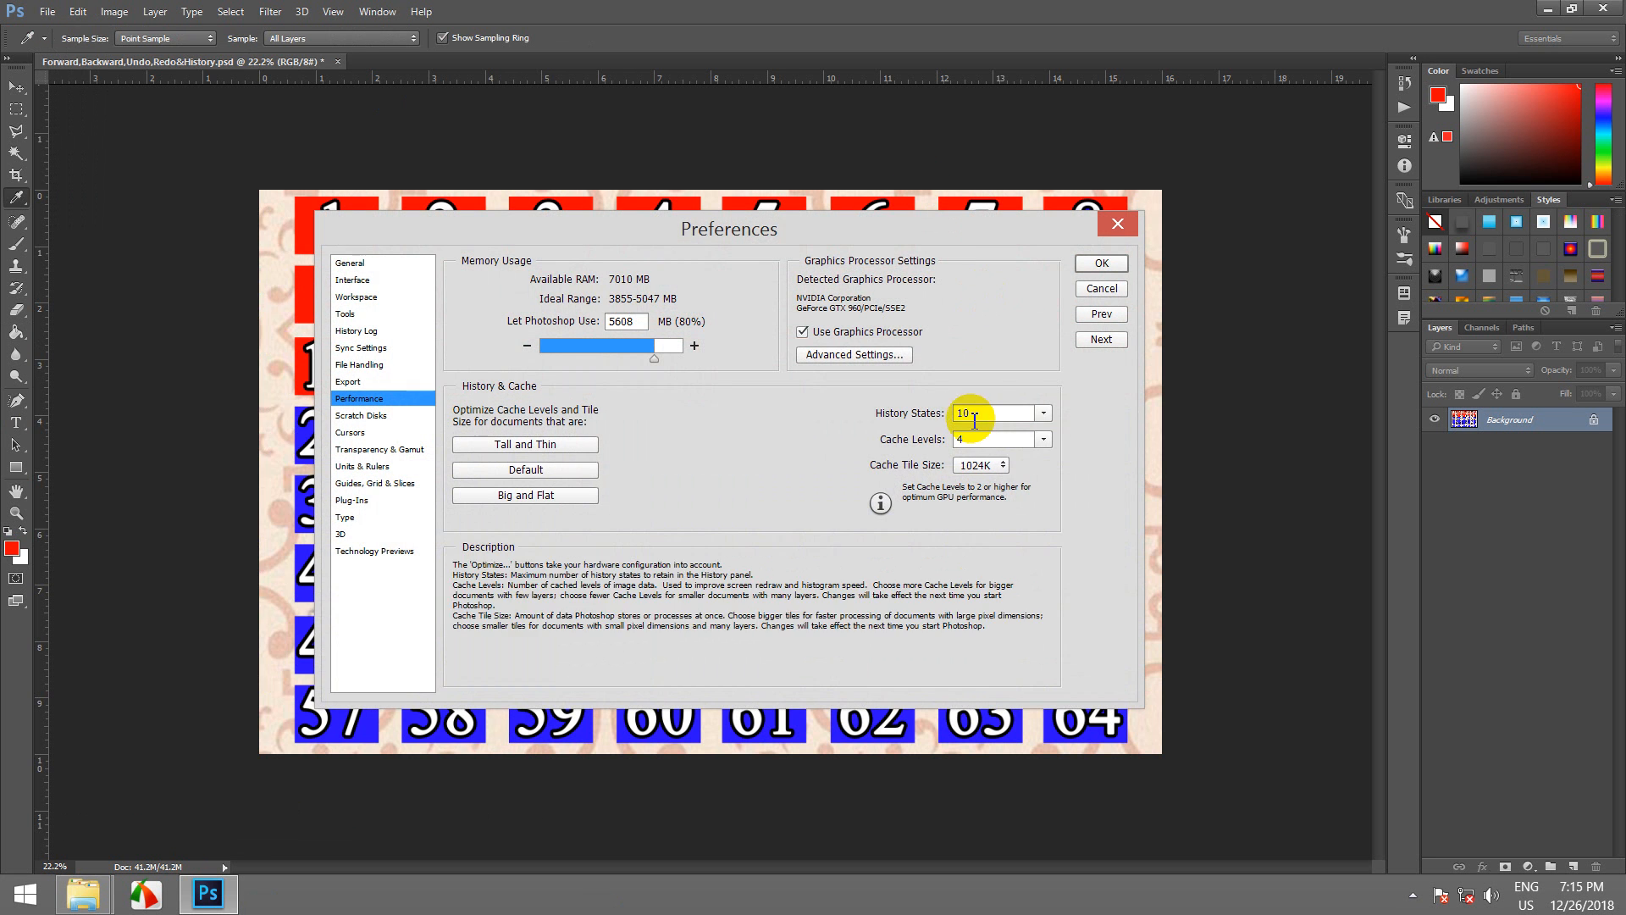
{"action": "left_click", "coordinate": [932, 413]}
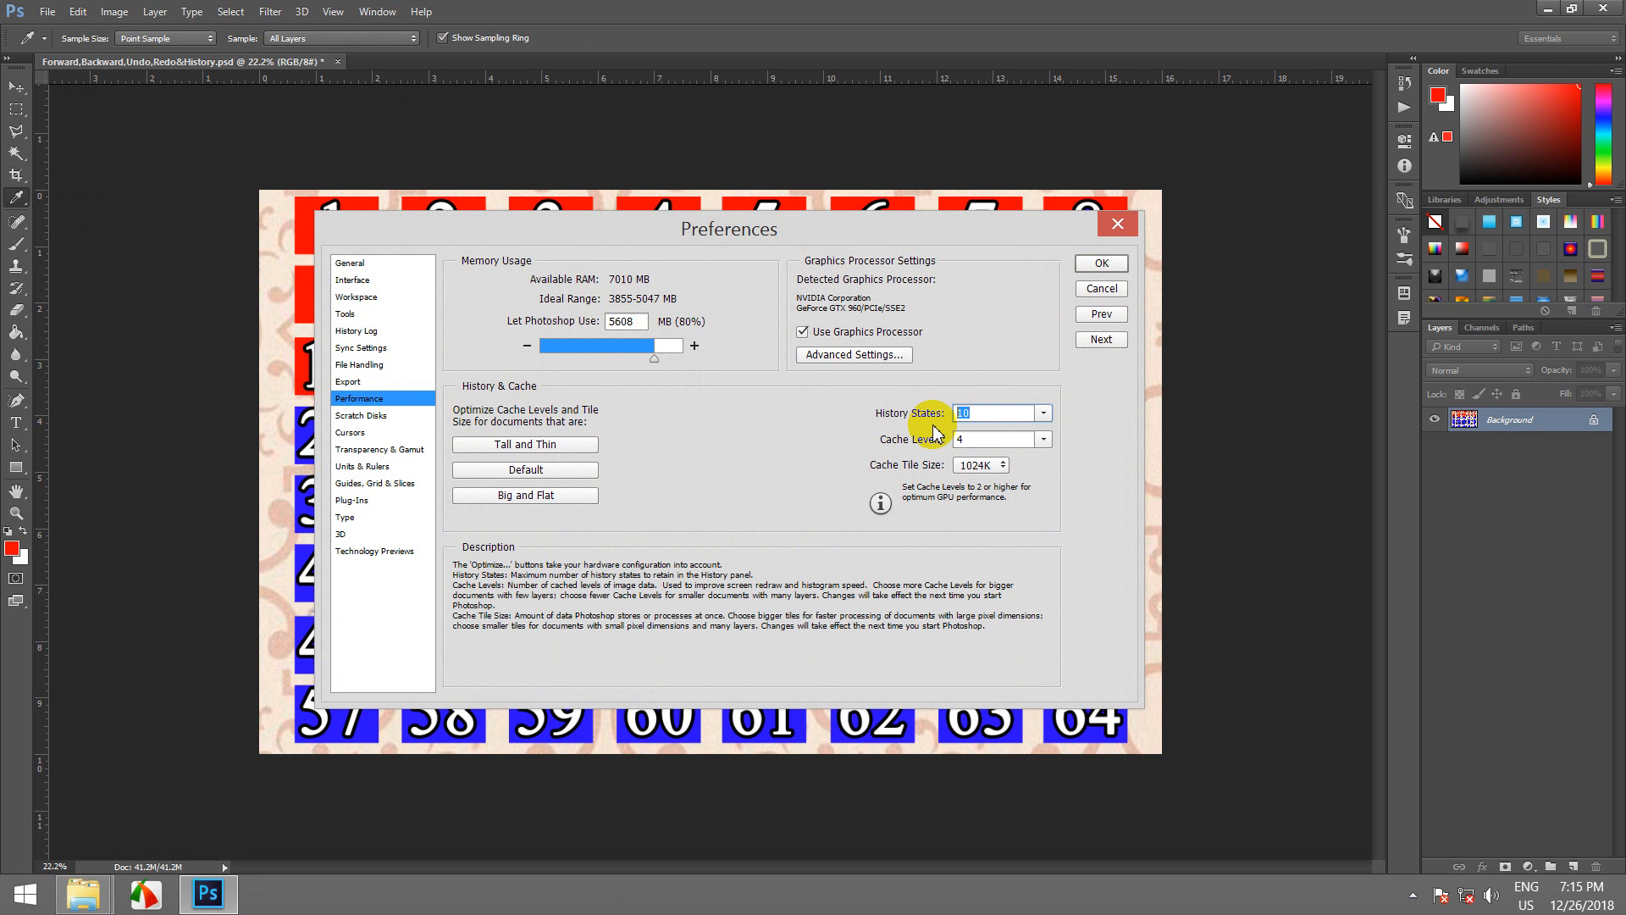
{"action": "type", "text": "25"}
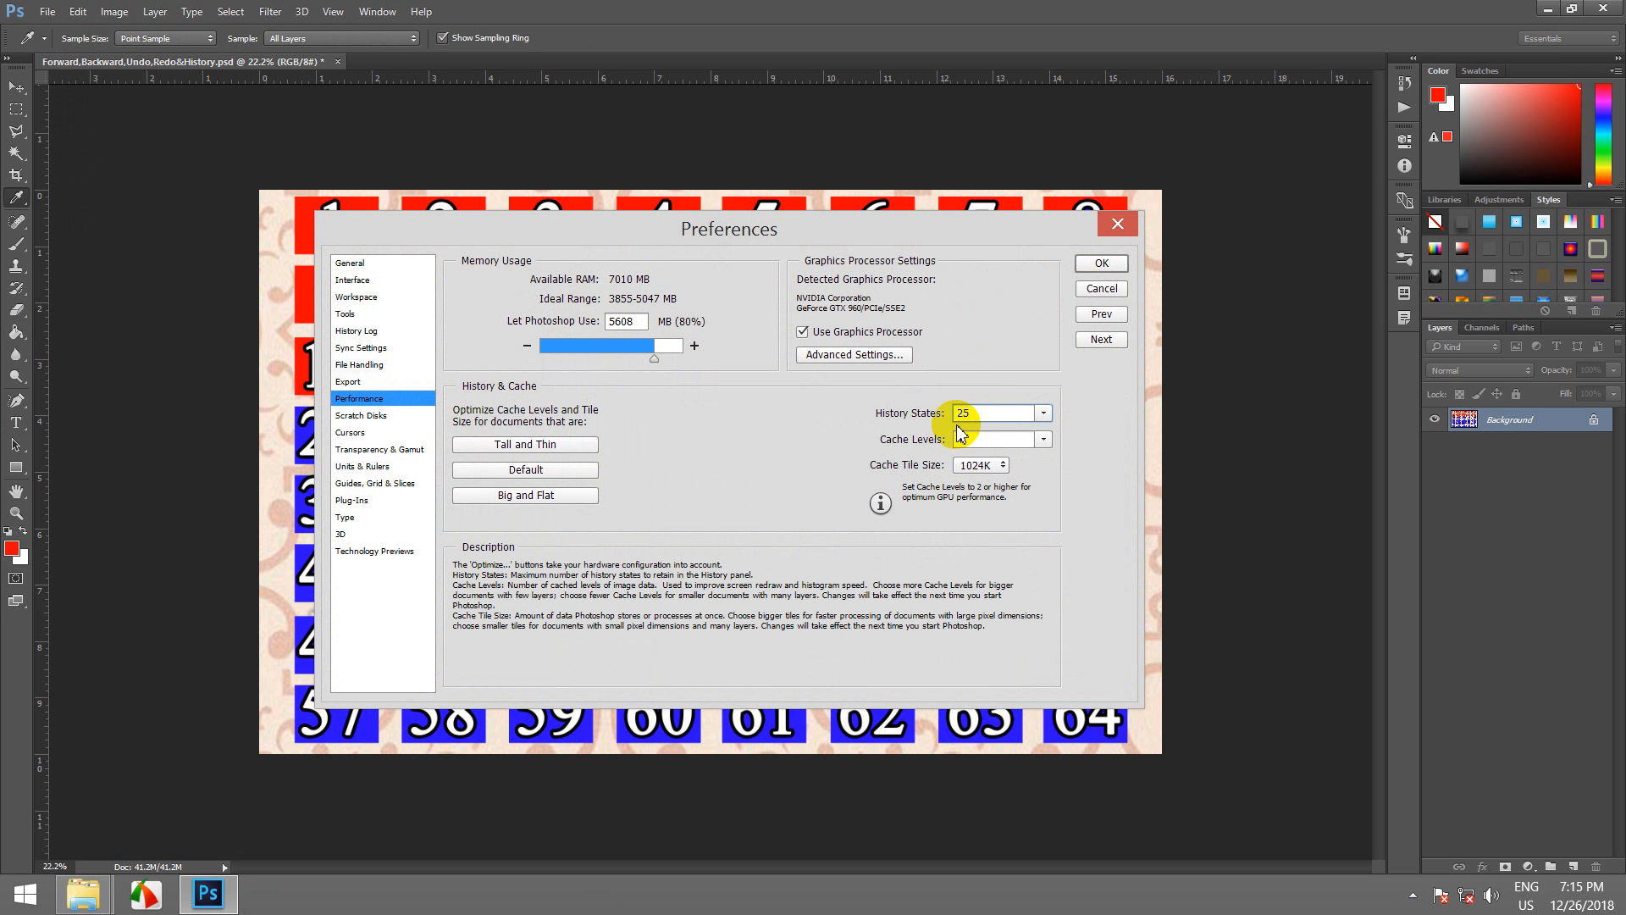
{"action": "left_click", "coordinate": [904, 415]}
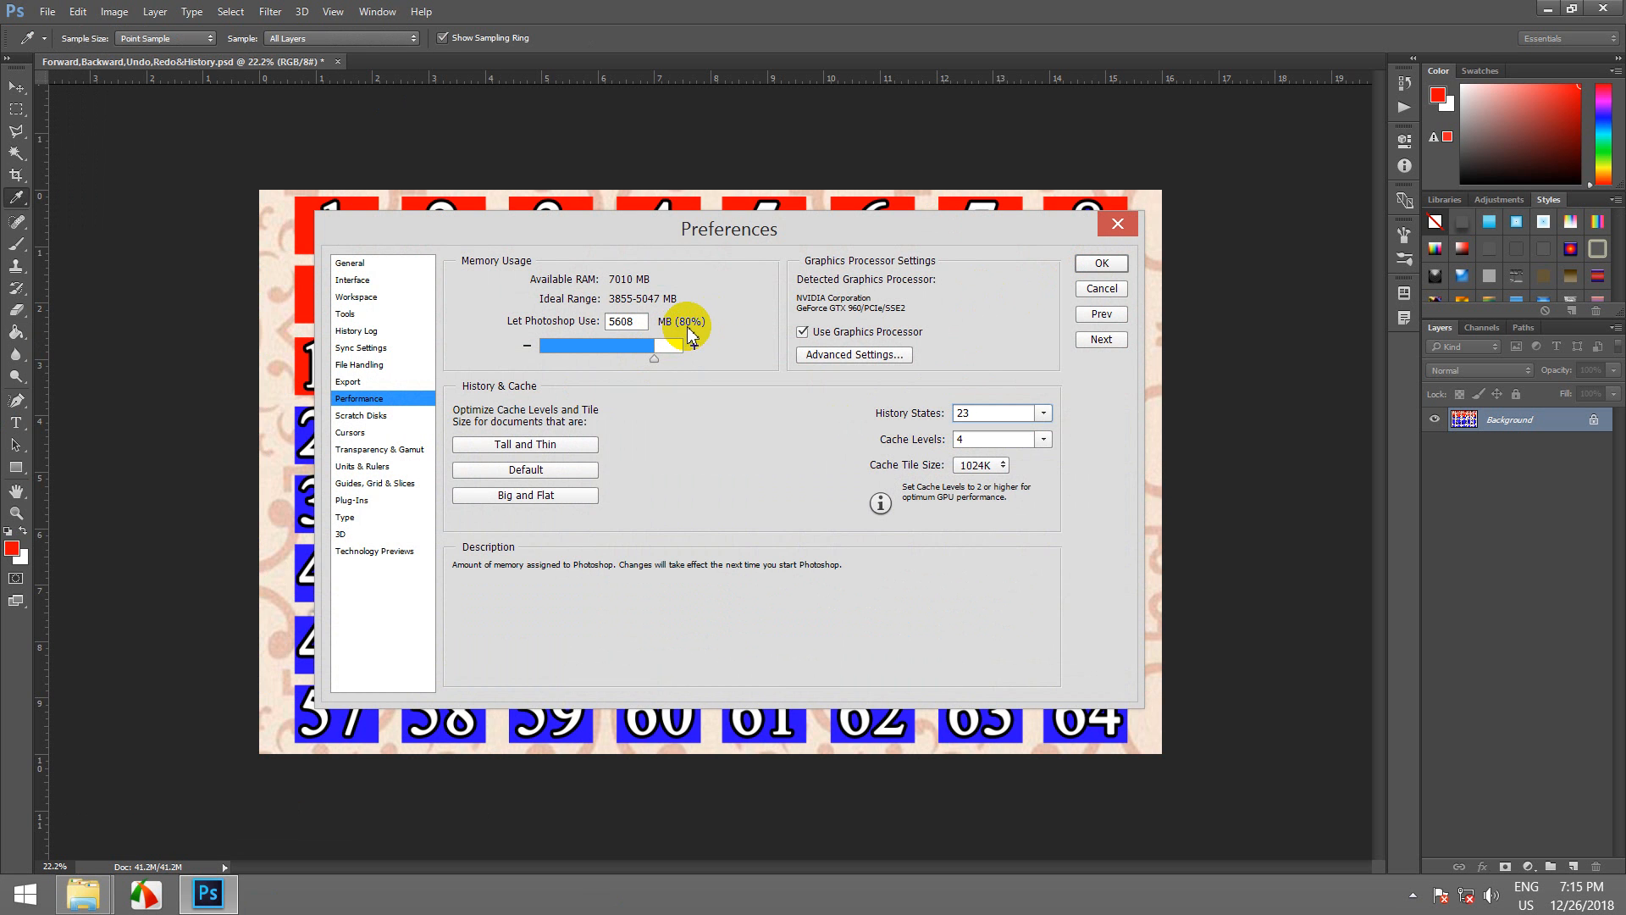
- Lower the memory Photoshop may use to 50% of available RAM, apply the preferences, and activate the Paint Bucket
{"action": "left_click", "coordinate": [654, 358]}
{"action": "left_click_drag", "start_coordinate": [656, 357], "coordinate": [614, 359]}
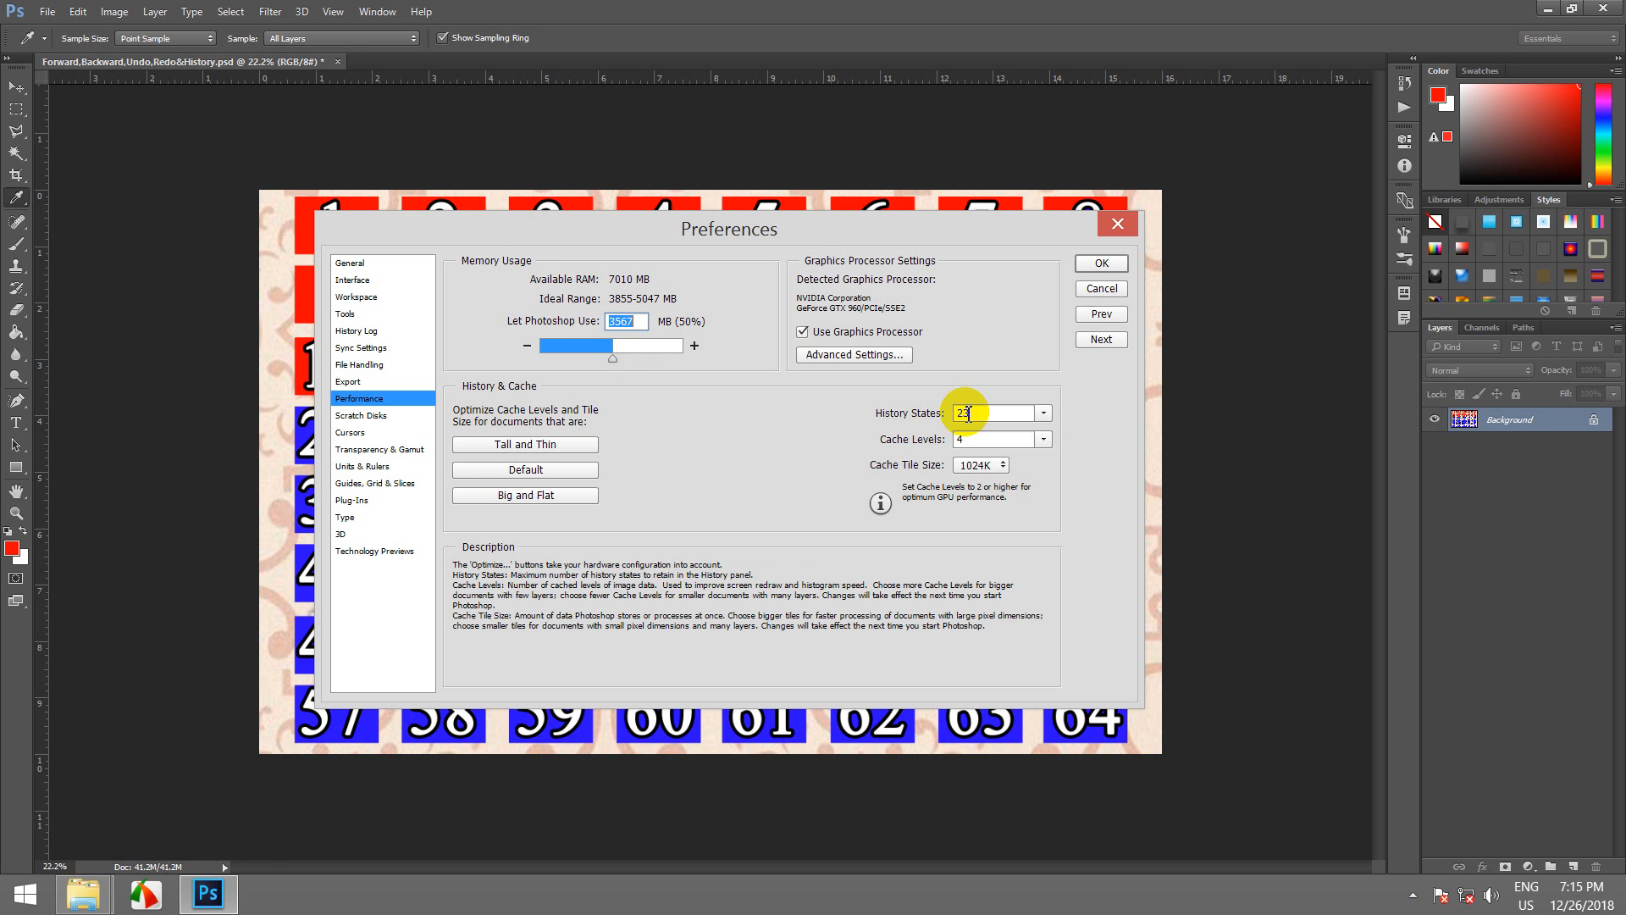
{"action": "left_click", "coordinate": [1098, 265]}
{"action": "key", "text": "g"}
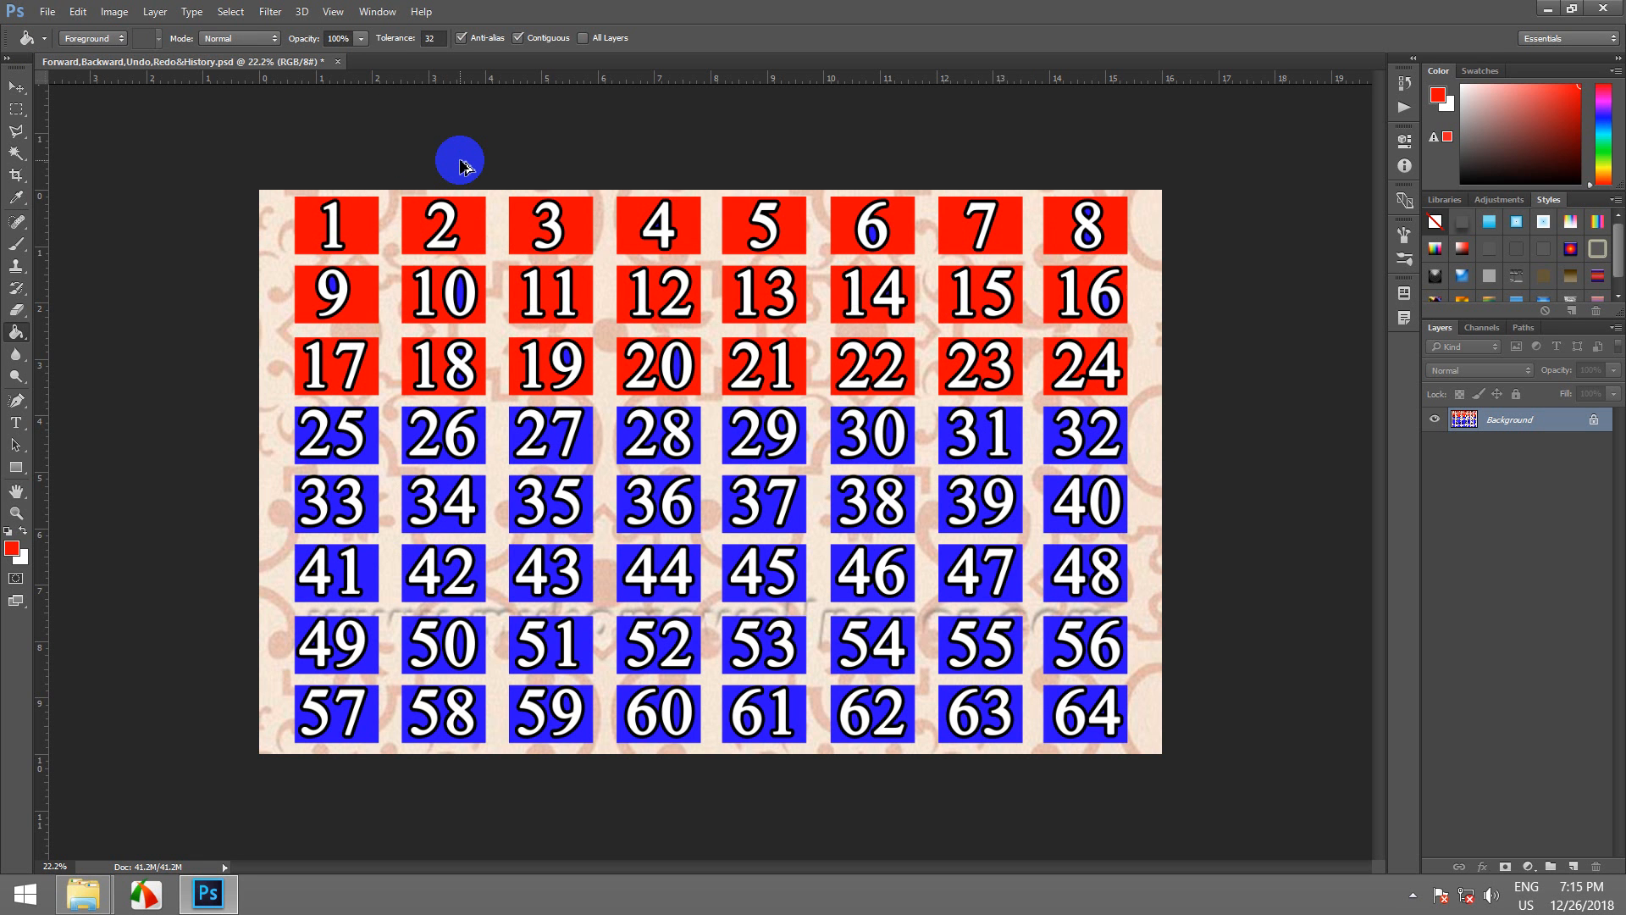
- Step backward through the red fills one at a time, from box 24 to box 16
{"action": "key", "text": "ctrl+alt+z"}
{"action": "key", "text": "ctrl+alt+z"}
{"action": "key", "text": "ctrl+alt+z"}
{"action": "key", "text": "ctrl+alt+z"}
{"action": "key", "text": "ctrl+alt+z"}
{"action": "key", "text": "ctrl+alt+z"}
{"action": "key", "text": "ctrl+alt+z"}
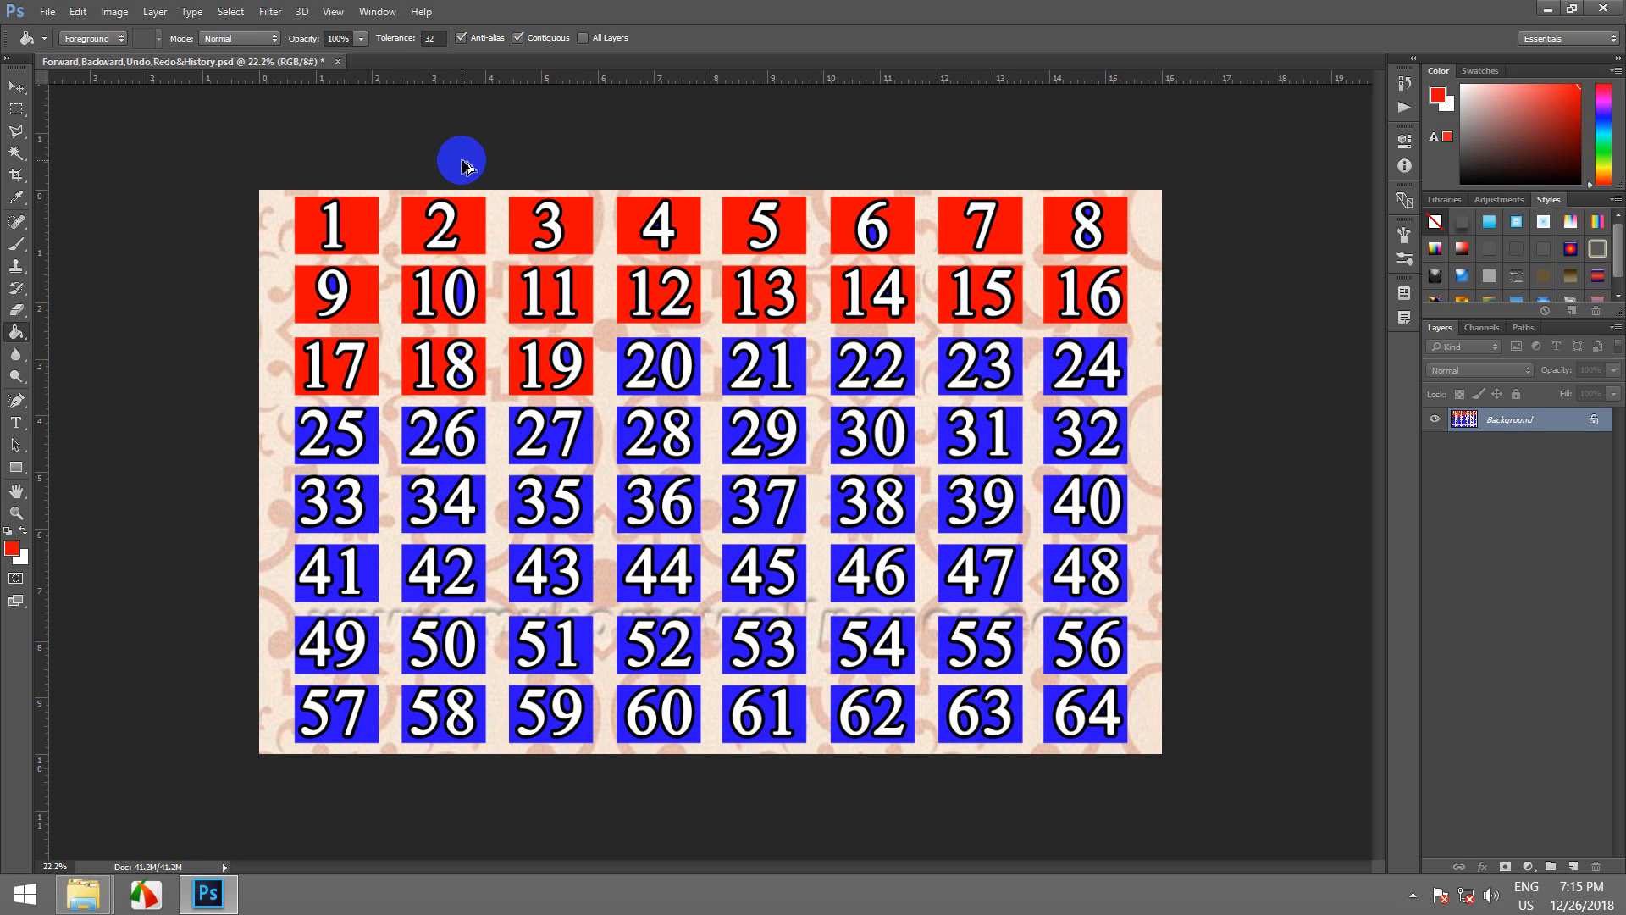
{"action": "key", "text": "ctrl+alt+z"}
{"action": "key", "text": "ctrl+alt+z"}
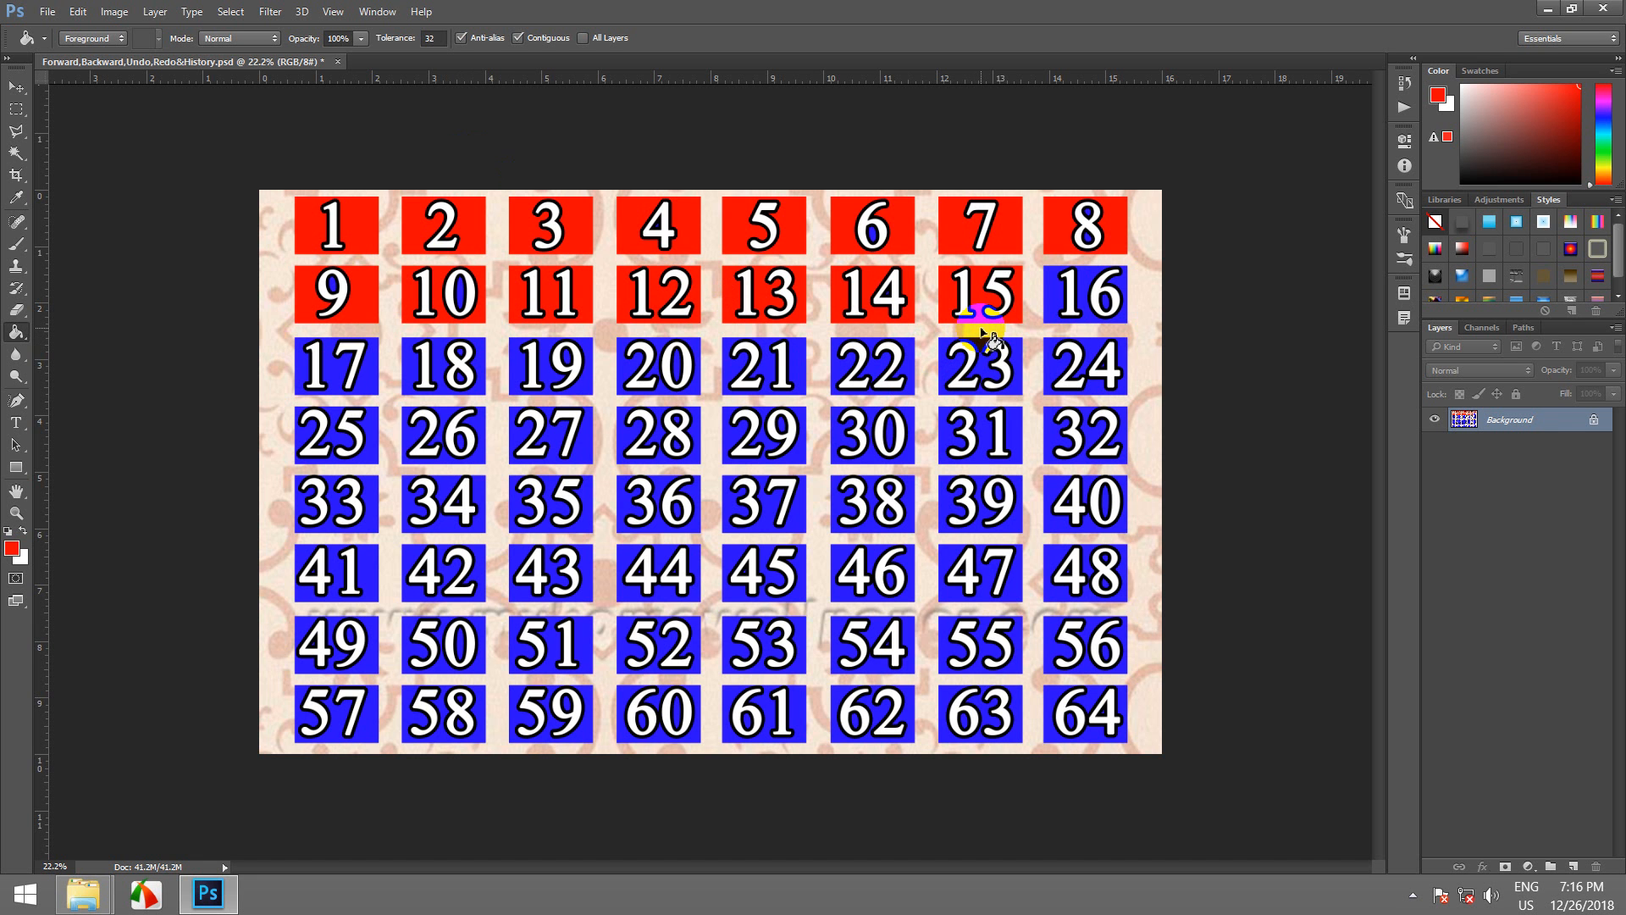
{"action": "left_click", "coordinate": [78, 11]}
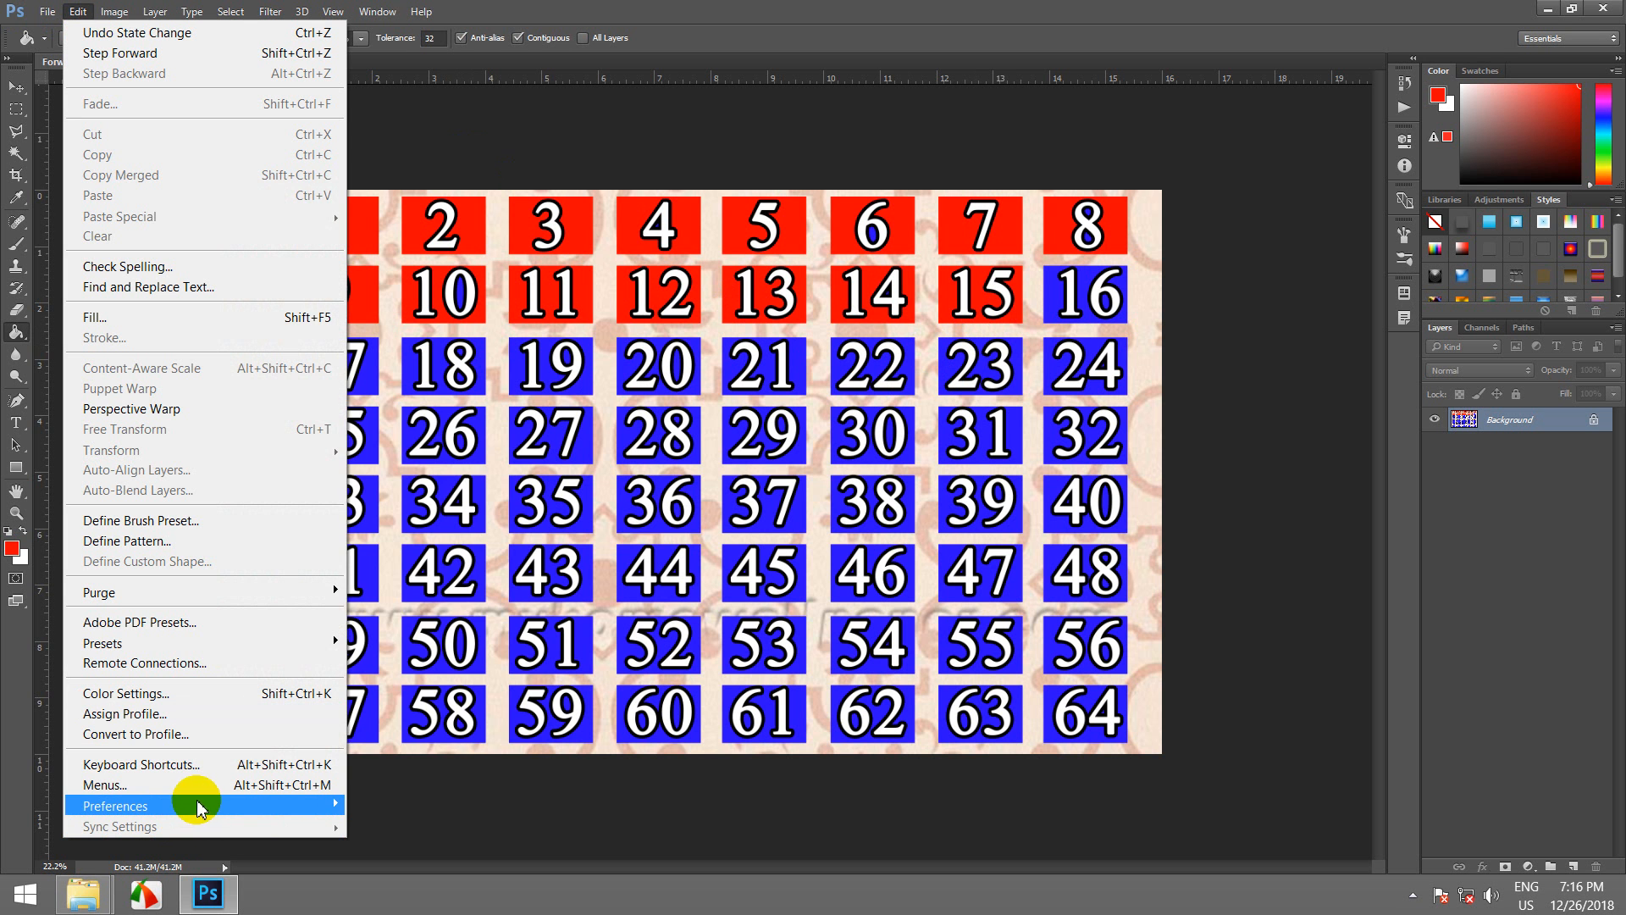
{"action": "mouse_move", "coordinate": [195, 805]}
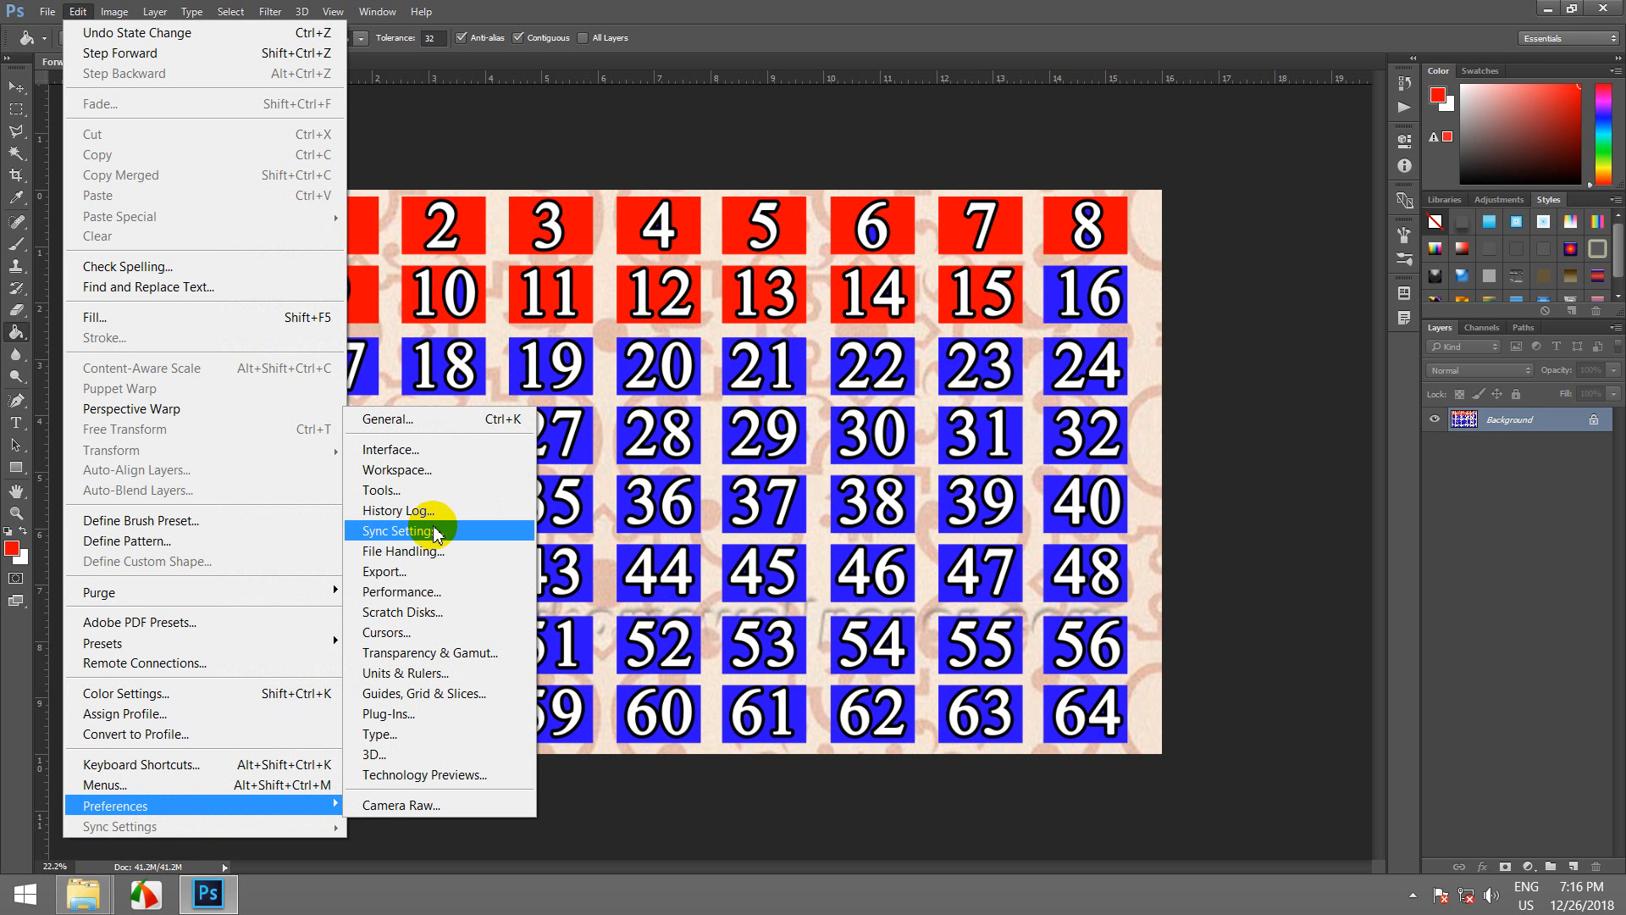
{"action": "left_click", "coordinate": [873, 307]}
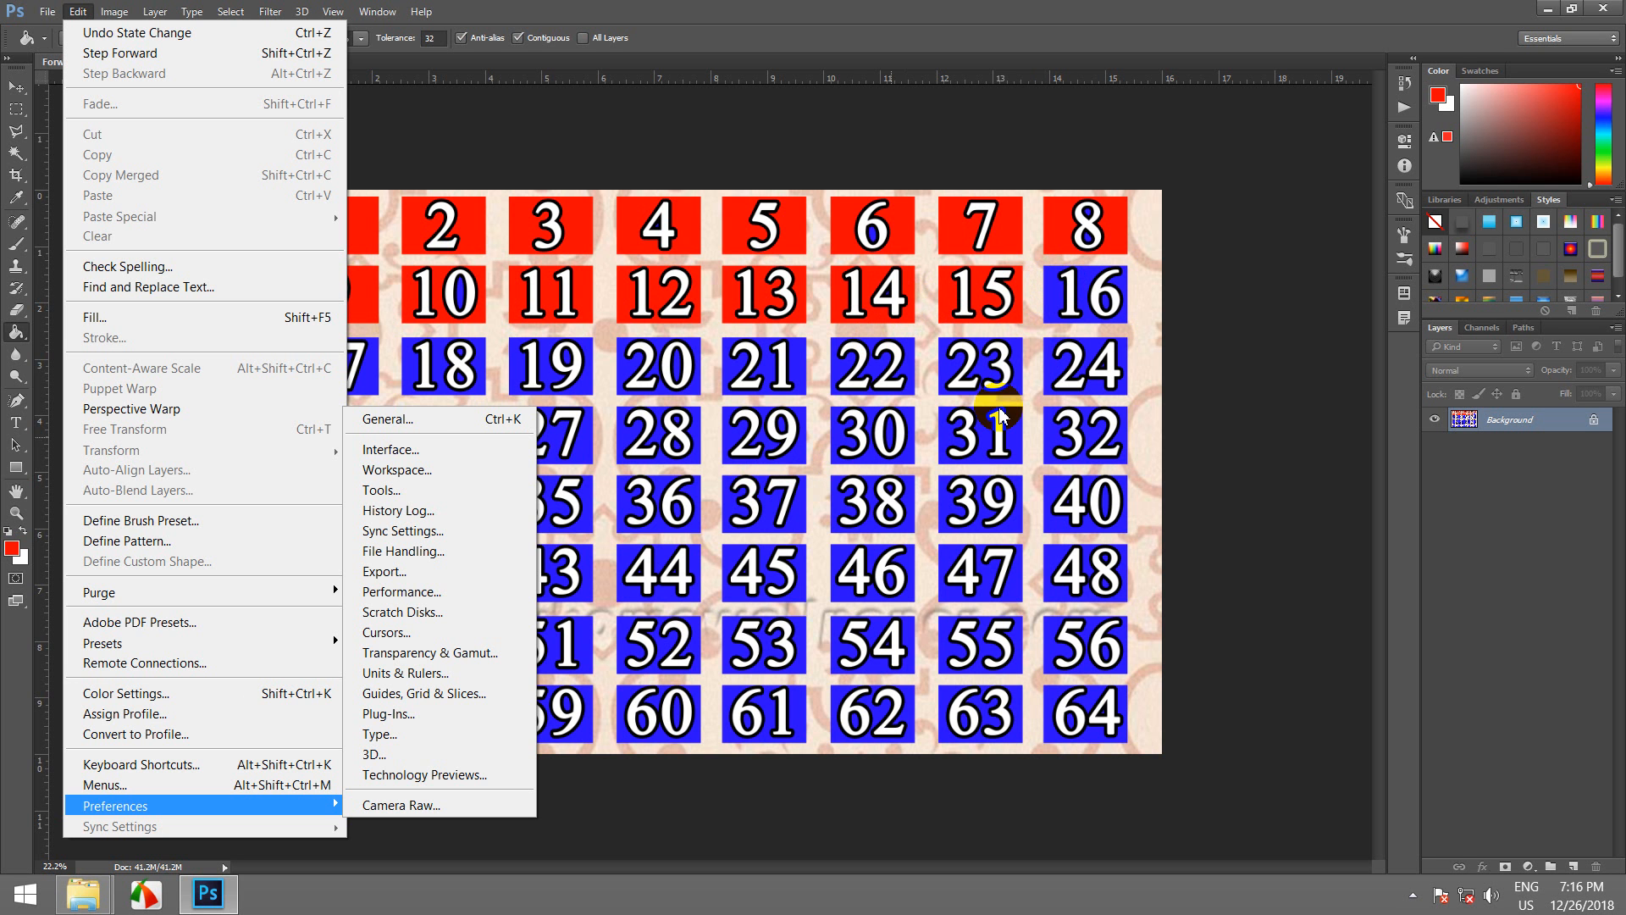
{"action": "left_click", "coordinate": [1051, 283]}
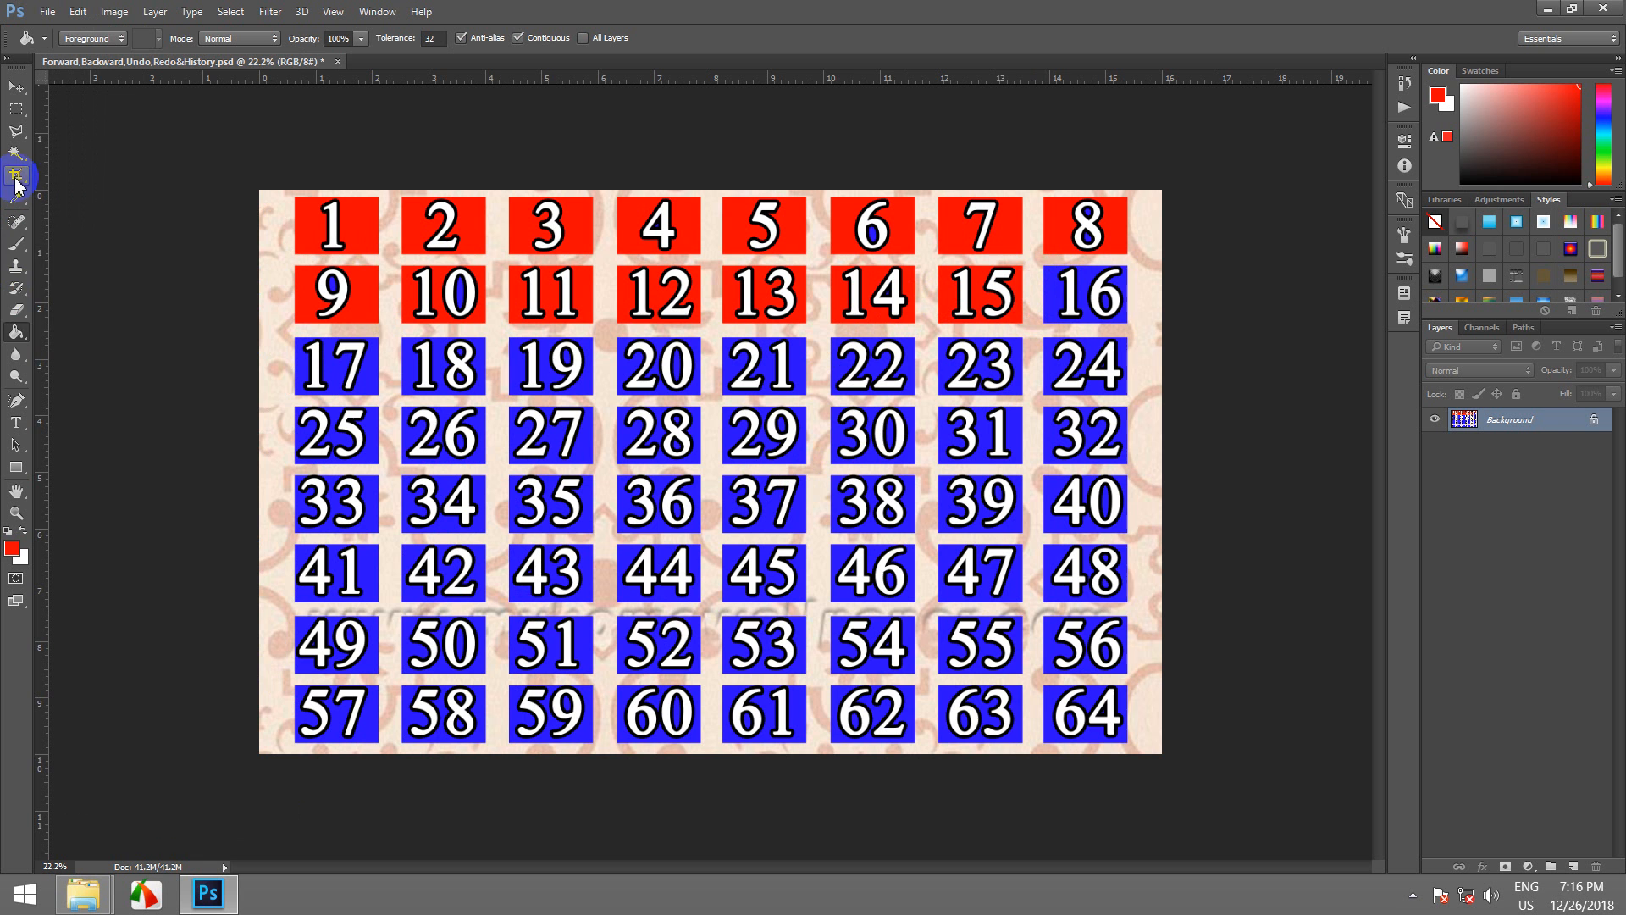
- Refill box 16 with red, followed by the third-row boxes in reverse order from 24 to 17
{"action": "left_click", "coordinate": [1059, 293]}
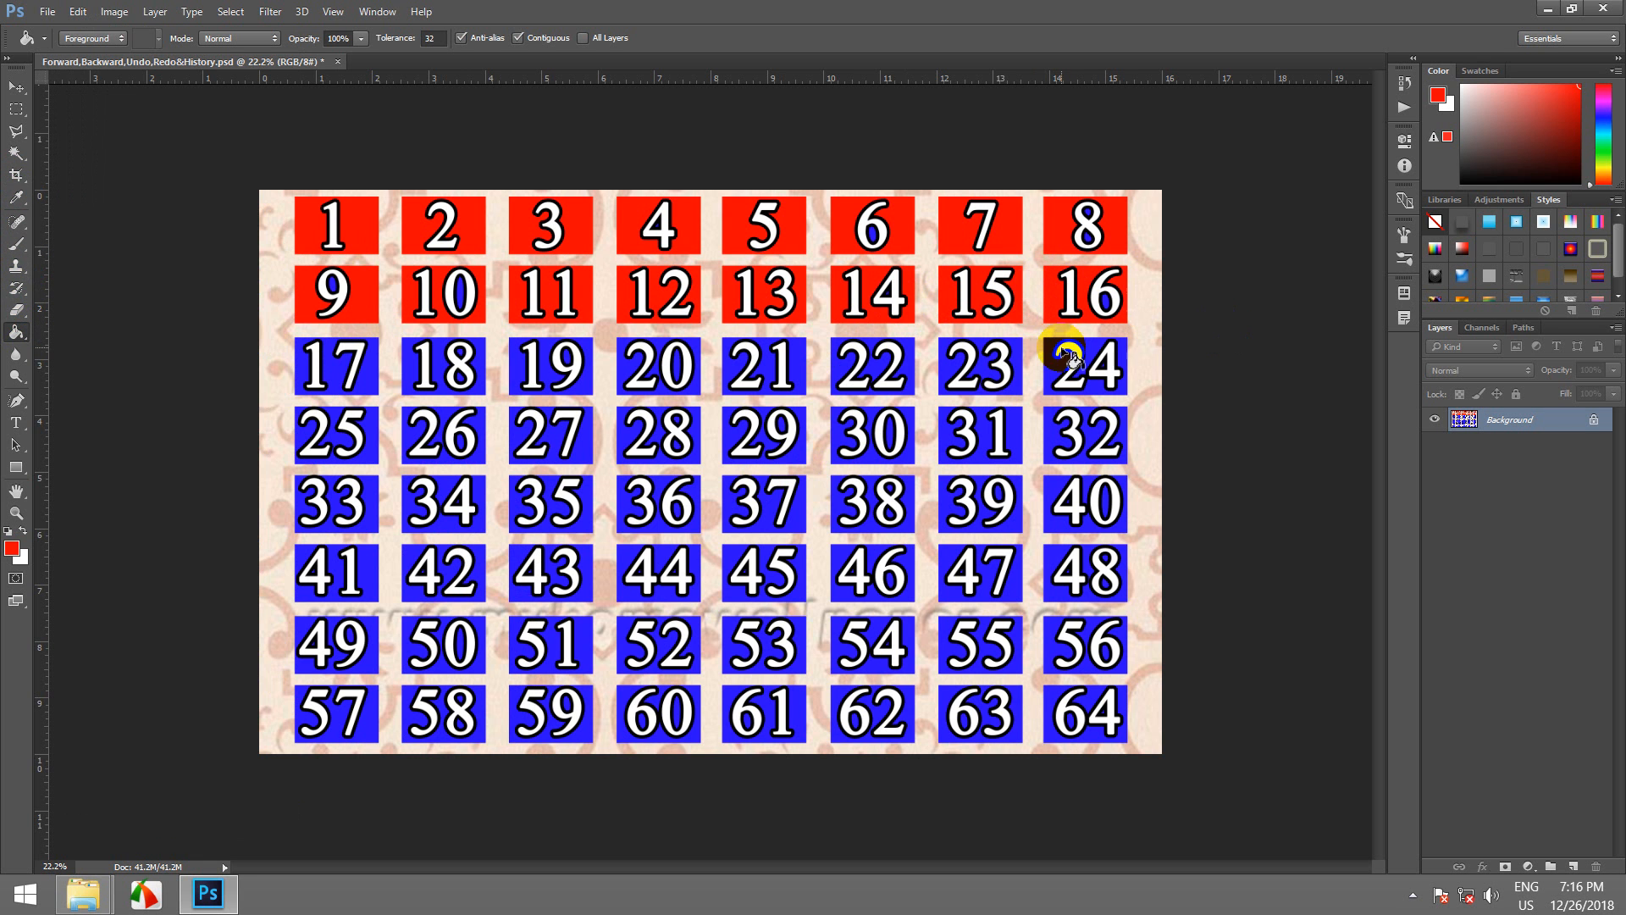
{"action": "left_click", "coordinate": [1047, 373]}
{"action": "left_click", "coordinate": [1016, 364]}
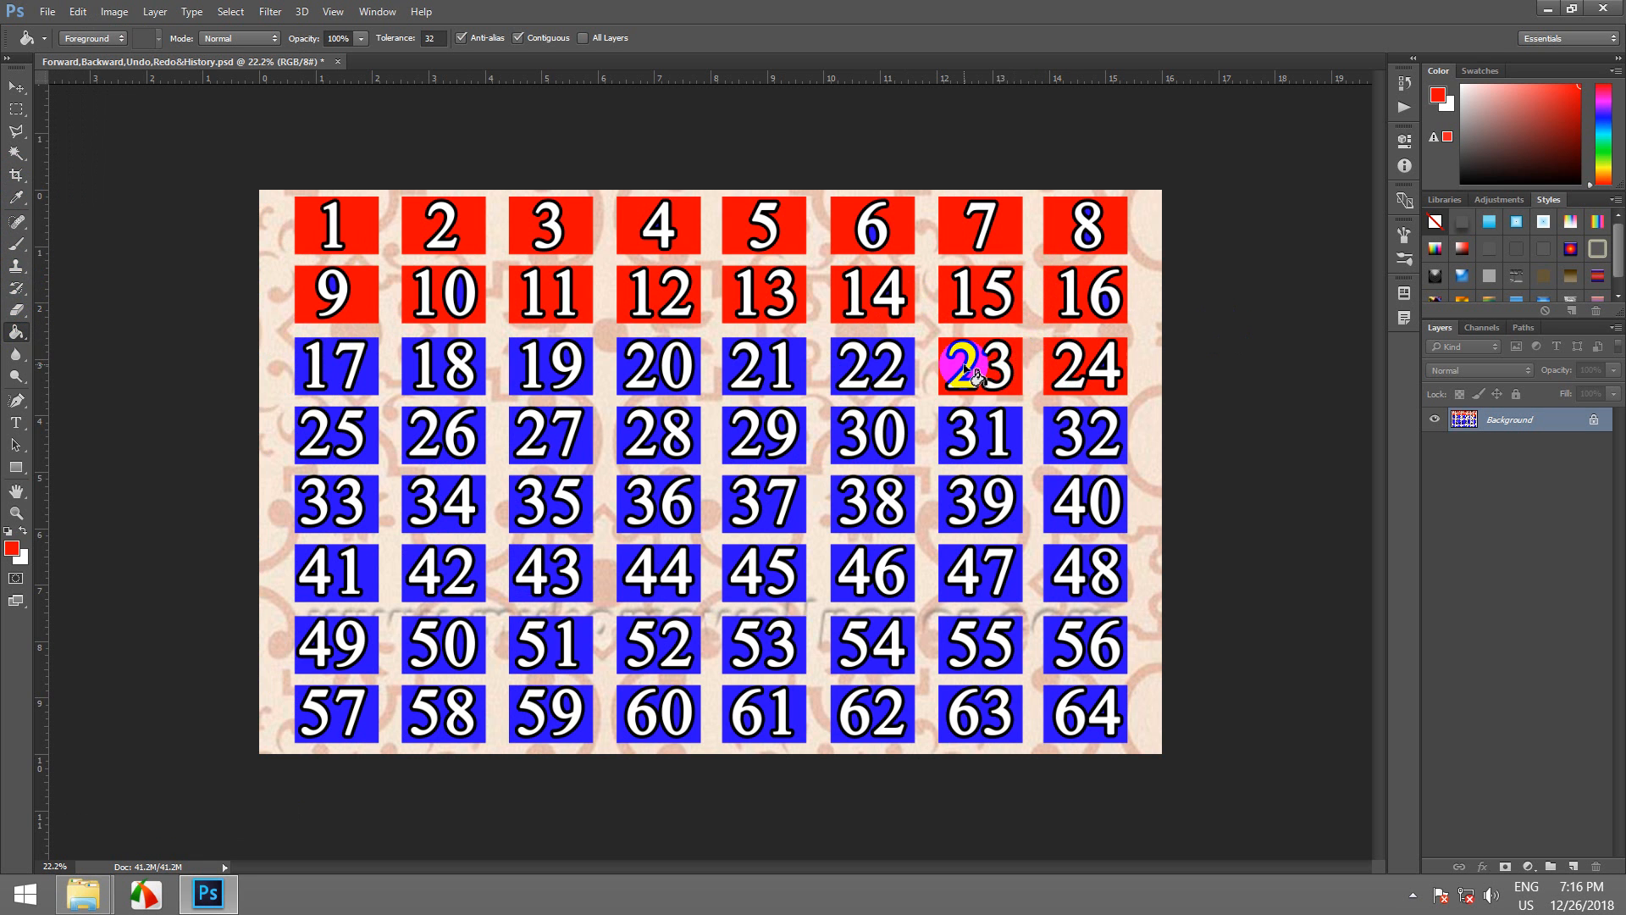
{"action": "left_click", "coordinate": [902, 364]}
{"action": "left_click", "coordinate": [805, 380]}
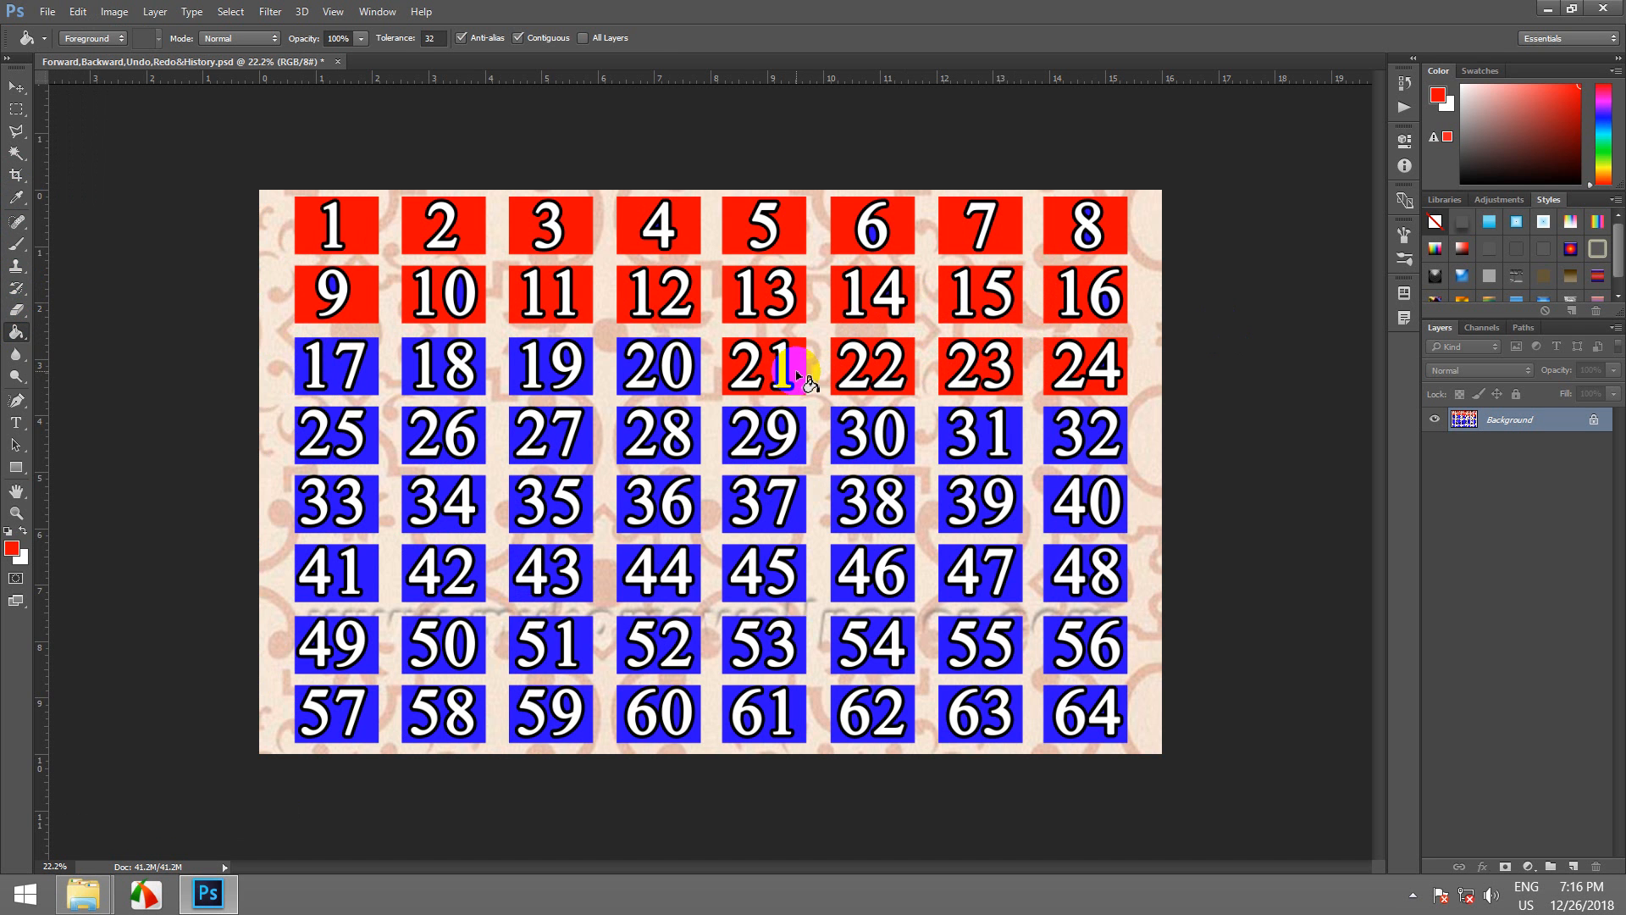
{"action": "left_click", "coordinate": [695, 390]}
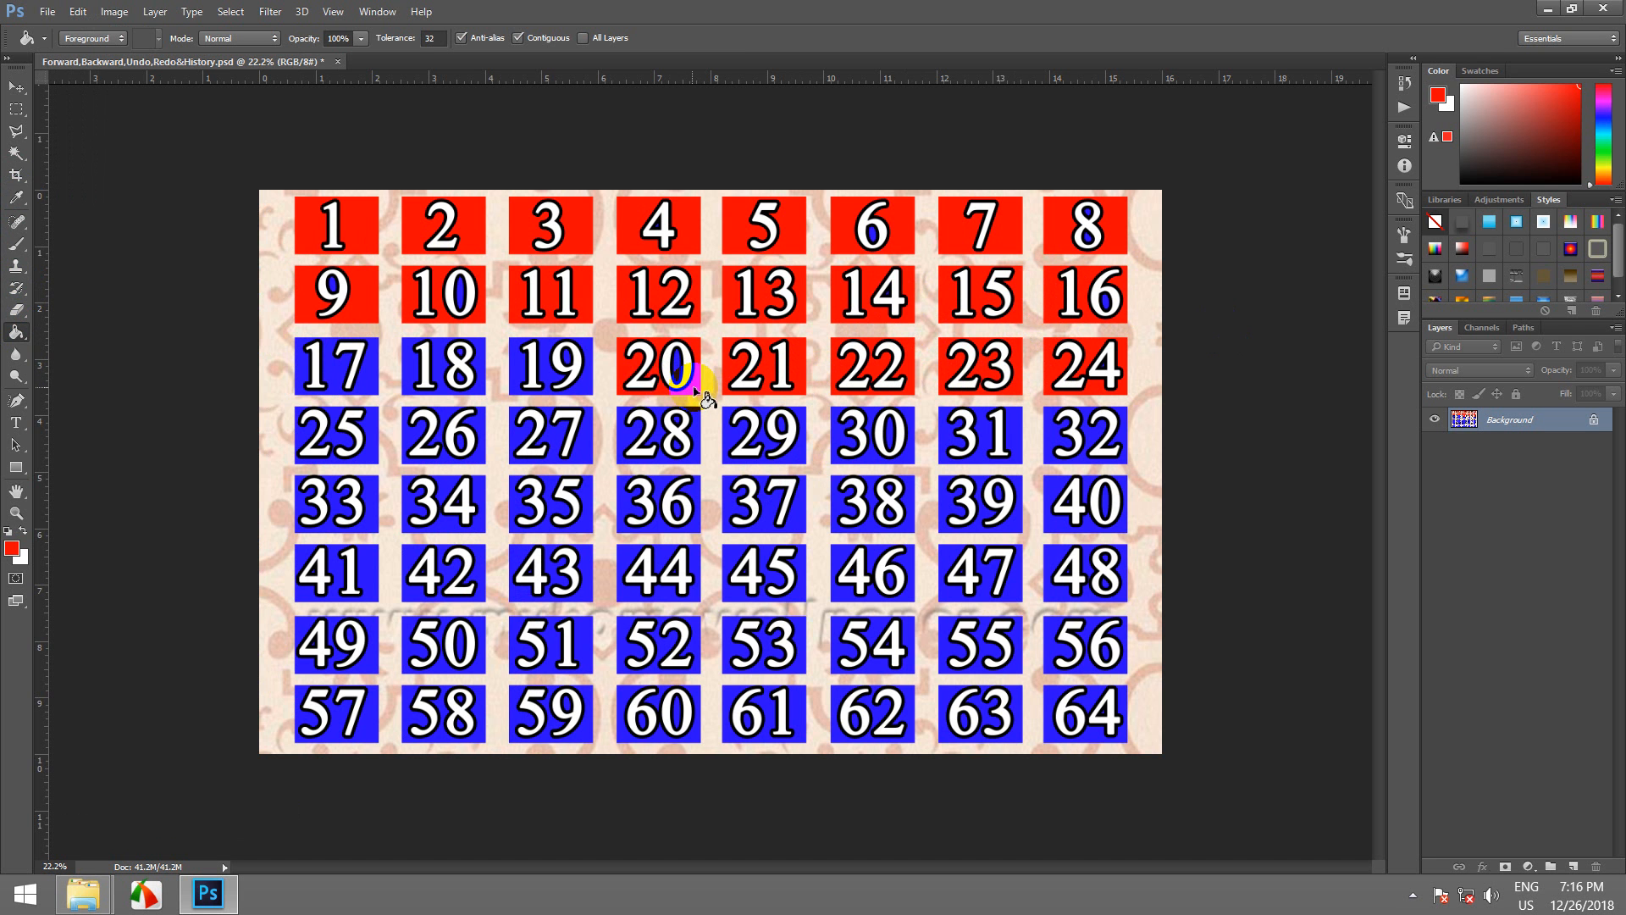
{"action": "left_click", "coordinate": [593, 368]}
{"action": "left_click", "coordinate": [479, 373]}
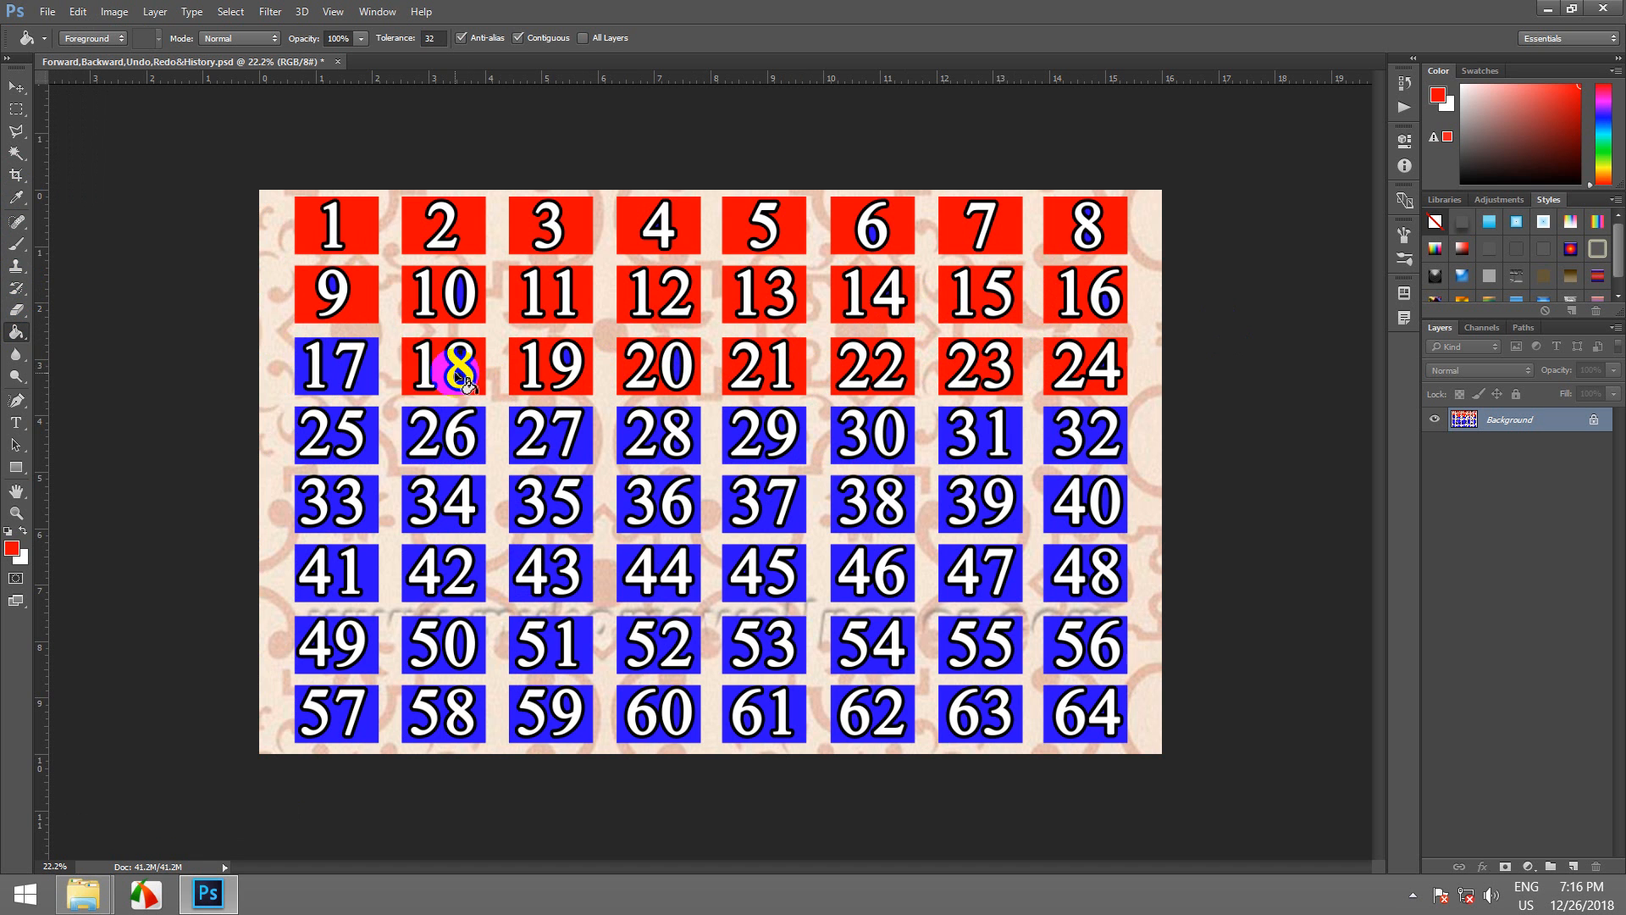
{"action": "left_click", "coordinate": [383, 366]}
{"action": "left_click", "coordinate": [516, 315]}
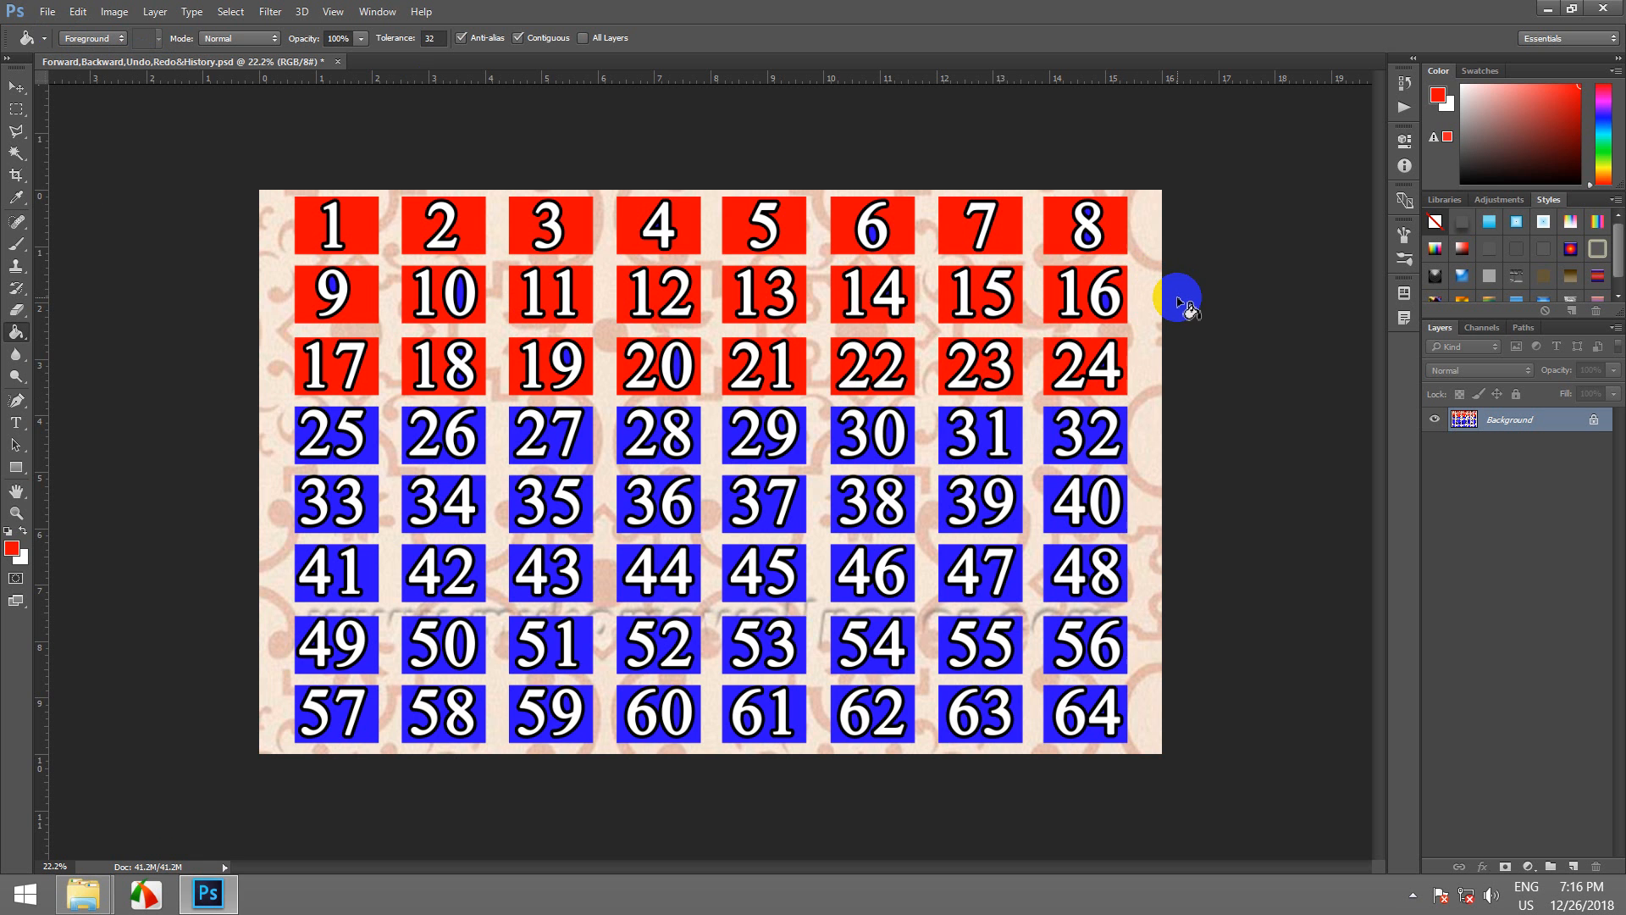
- Step backward through the new red fills one at a time, from box 17 to box 24 and finally box 16
{"action": "key", "text": "ctrl+shift+z"}
{"action": "key", "text": "ctrl+shift+z"}
{"action": "key", "text": "ctrl+shift+z"}
{"action": "key", "text": "ctrl+shift+z"}
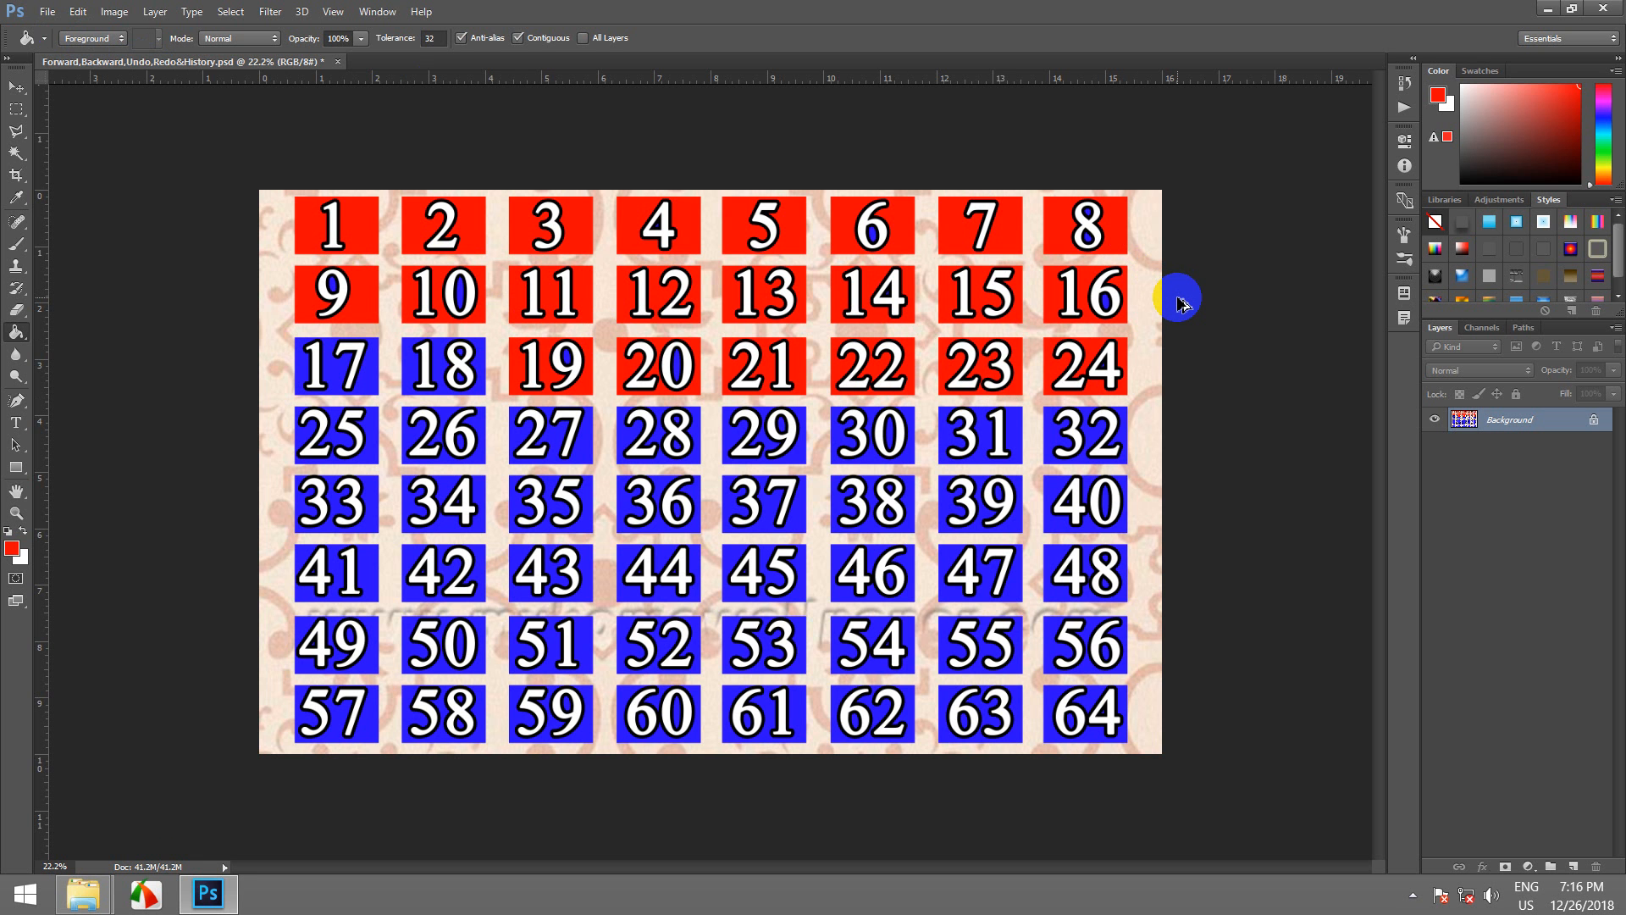
{"action": "key", "text": "ctrl+shift+z"}
{"action": "key", "text": "ctrl+shift+z"}
{"action": "key", "text": "ctrl+shift+z"}
{"action": "key", "text": "ctrl+shift+z"}
{"action": "key", "text": "ctrl+shift+z"}
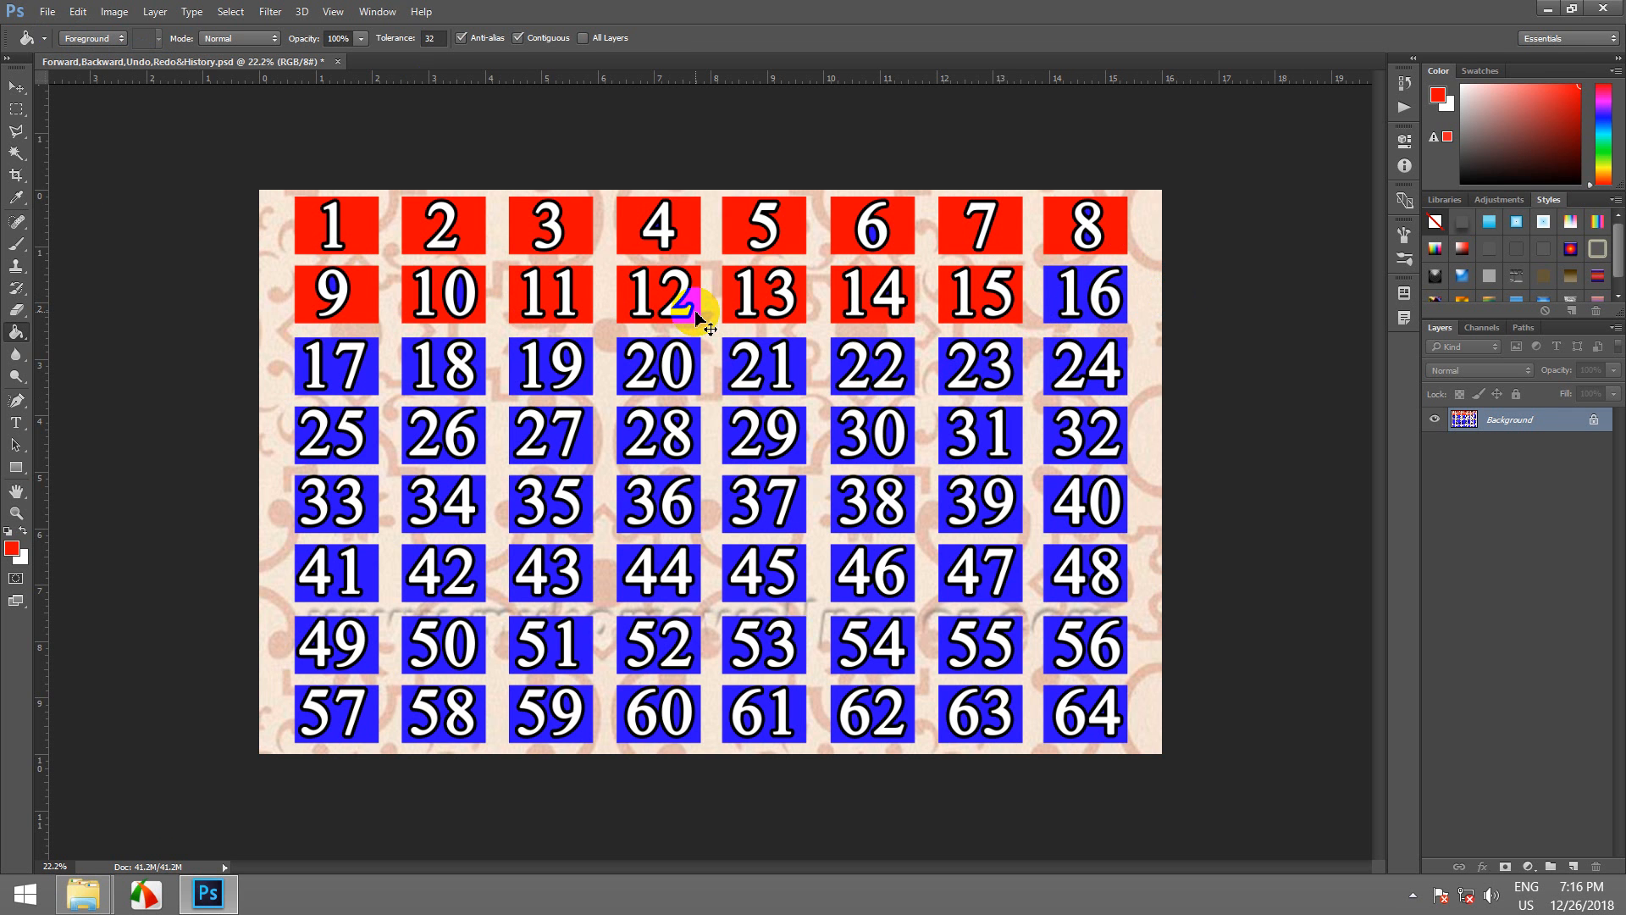
- Quit Photoshop without saving the changes to the document and refresh the desktop
{"action": "left_click", "coordinate": [1600, 12]}
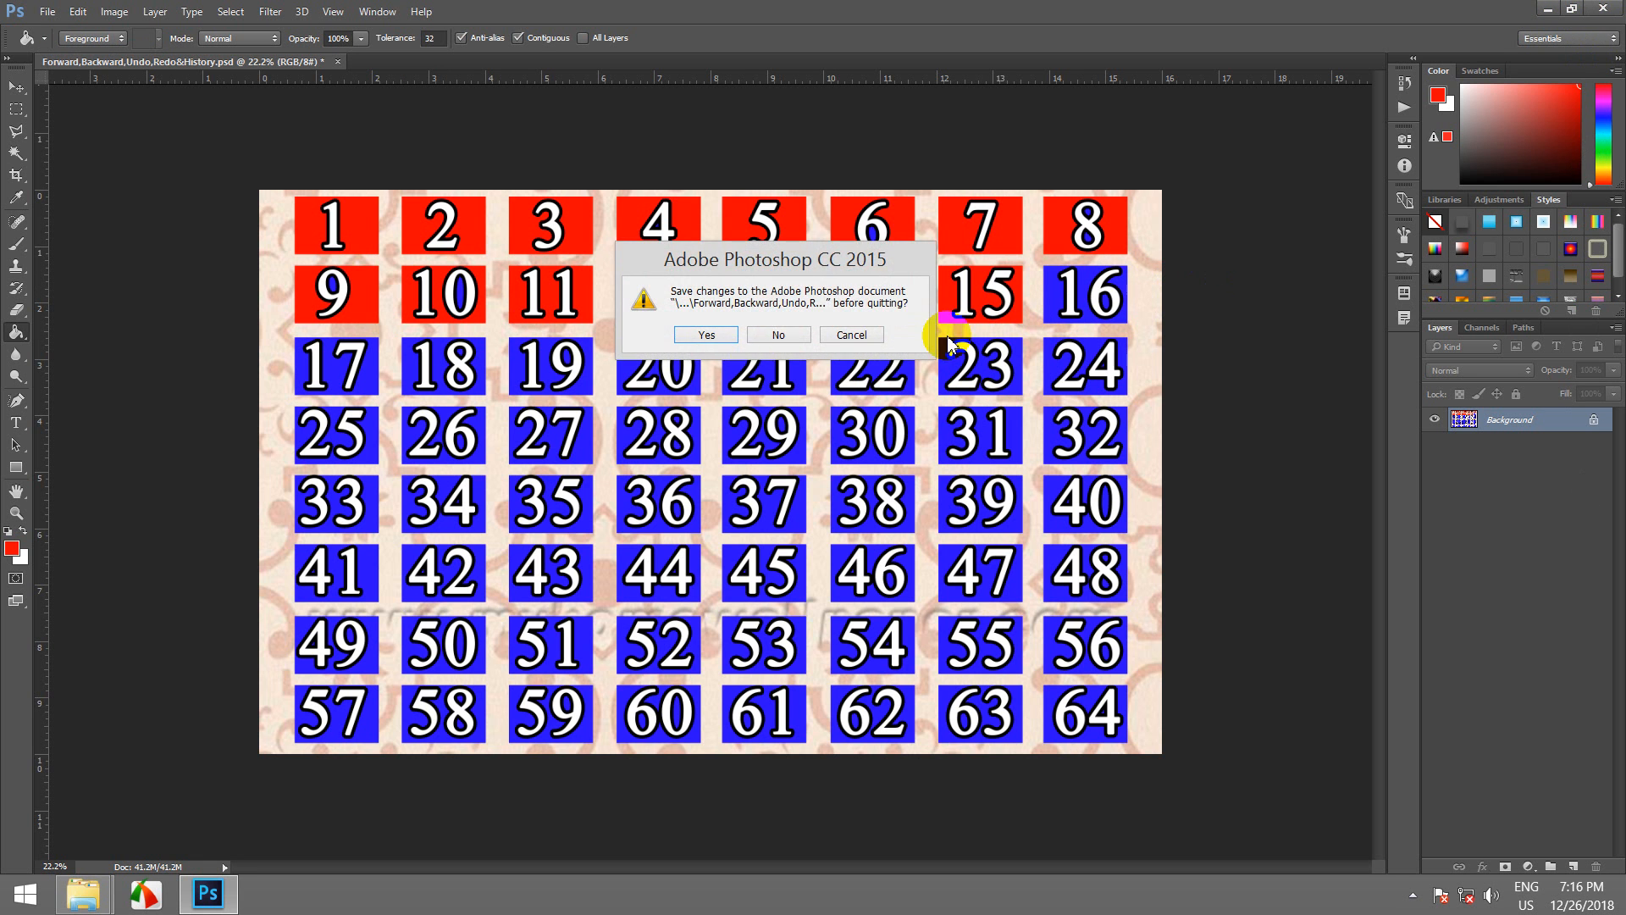
{"action": "left_click", "coordinate": [776, 335]}
{"action": "right_click", "coordinate": [1024, 255]}
{"action": "left_click", "coordinate": [1072, 316]}
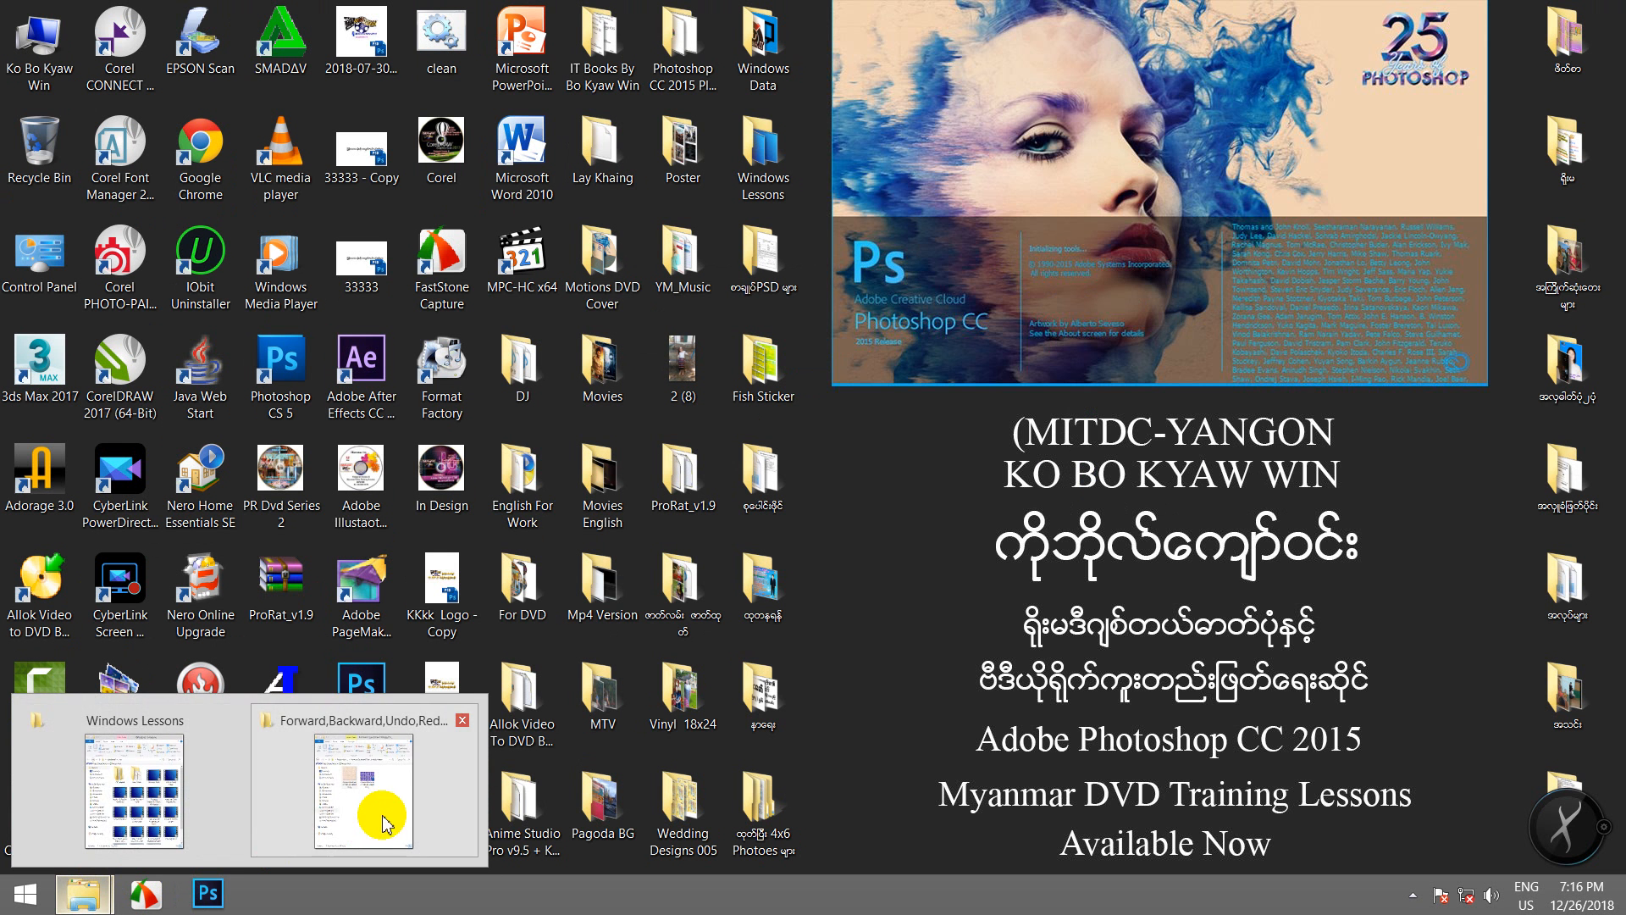
- Open the Forward,Backward,Undo,Redo&History PSD from its folder in Photoshop and flatten the image
{"action": "left_click", "coordinate": [381, 815]}
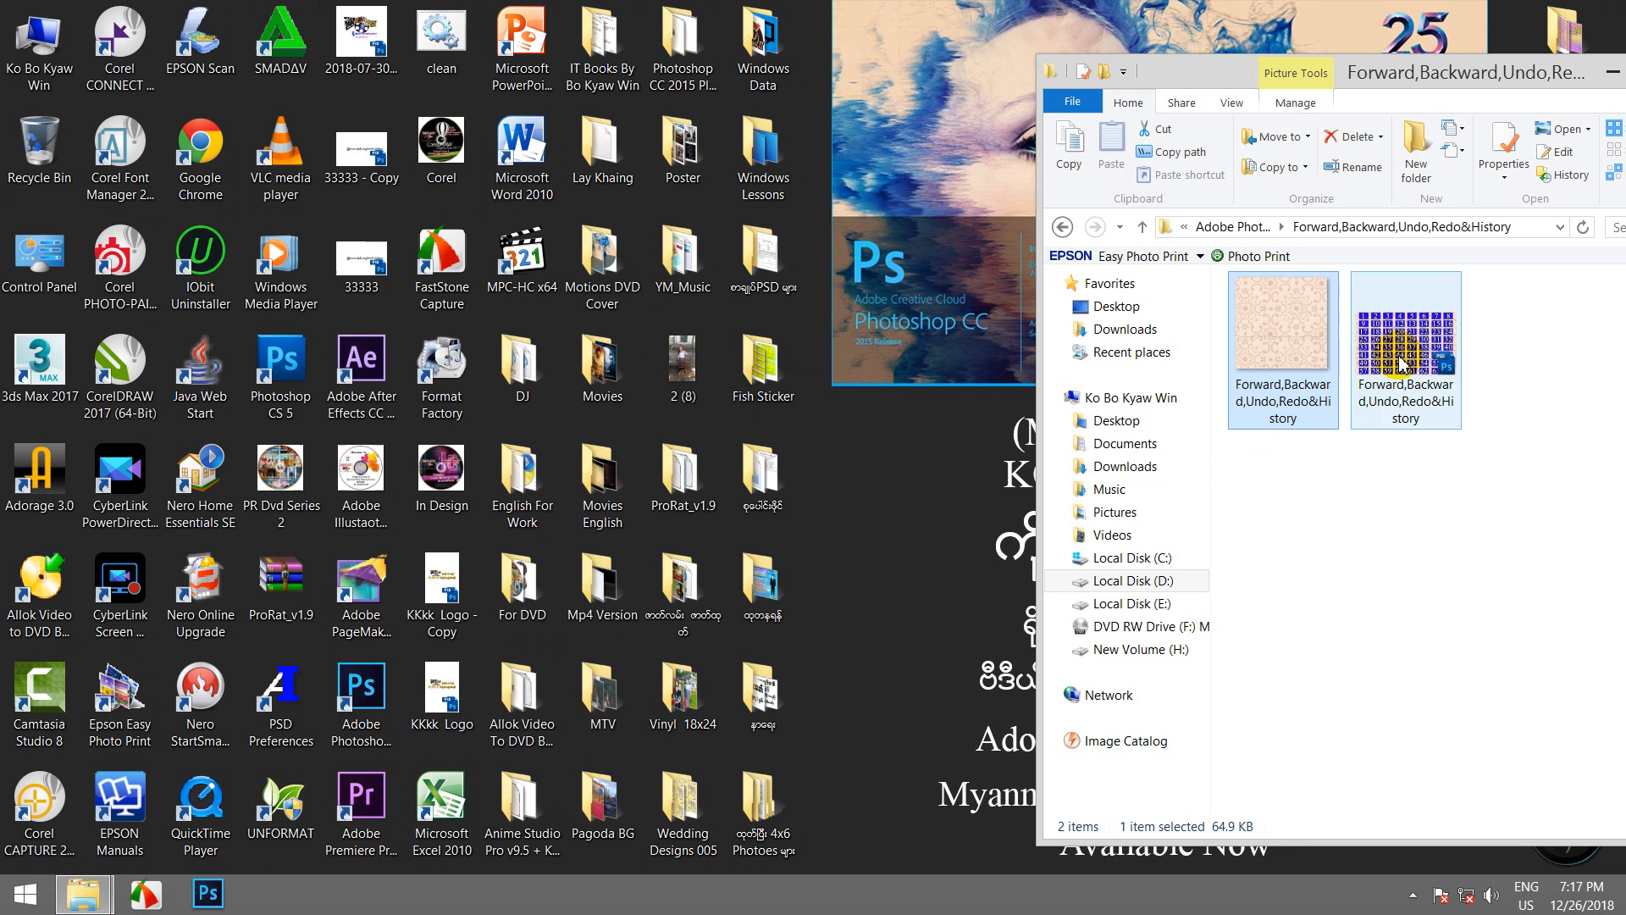
{"action": "left_click_drag", "start_coordinate": [1402, 364], "coordinate": [345, 688]}
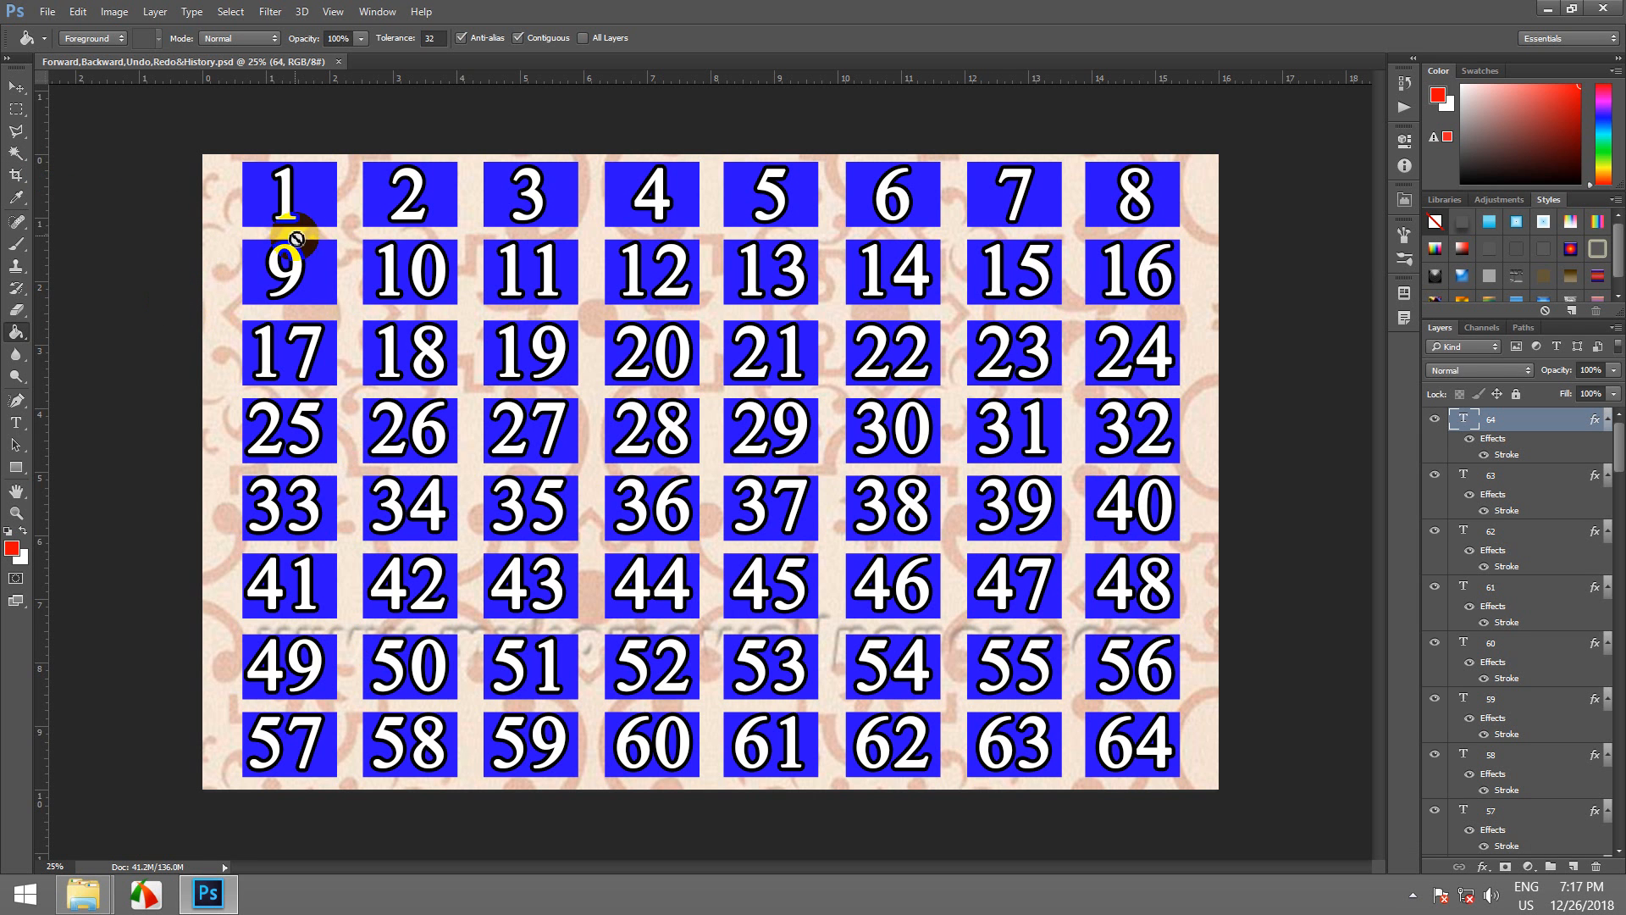
{"action": "left_click", "coordinate": [58, 424]}
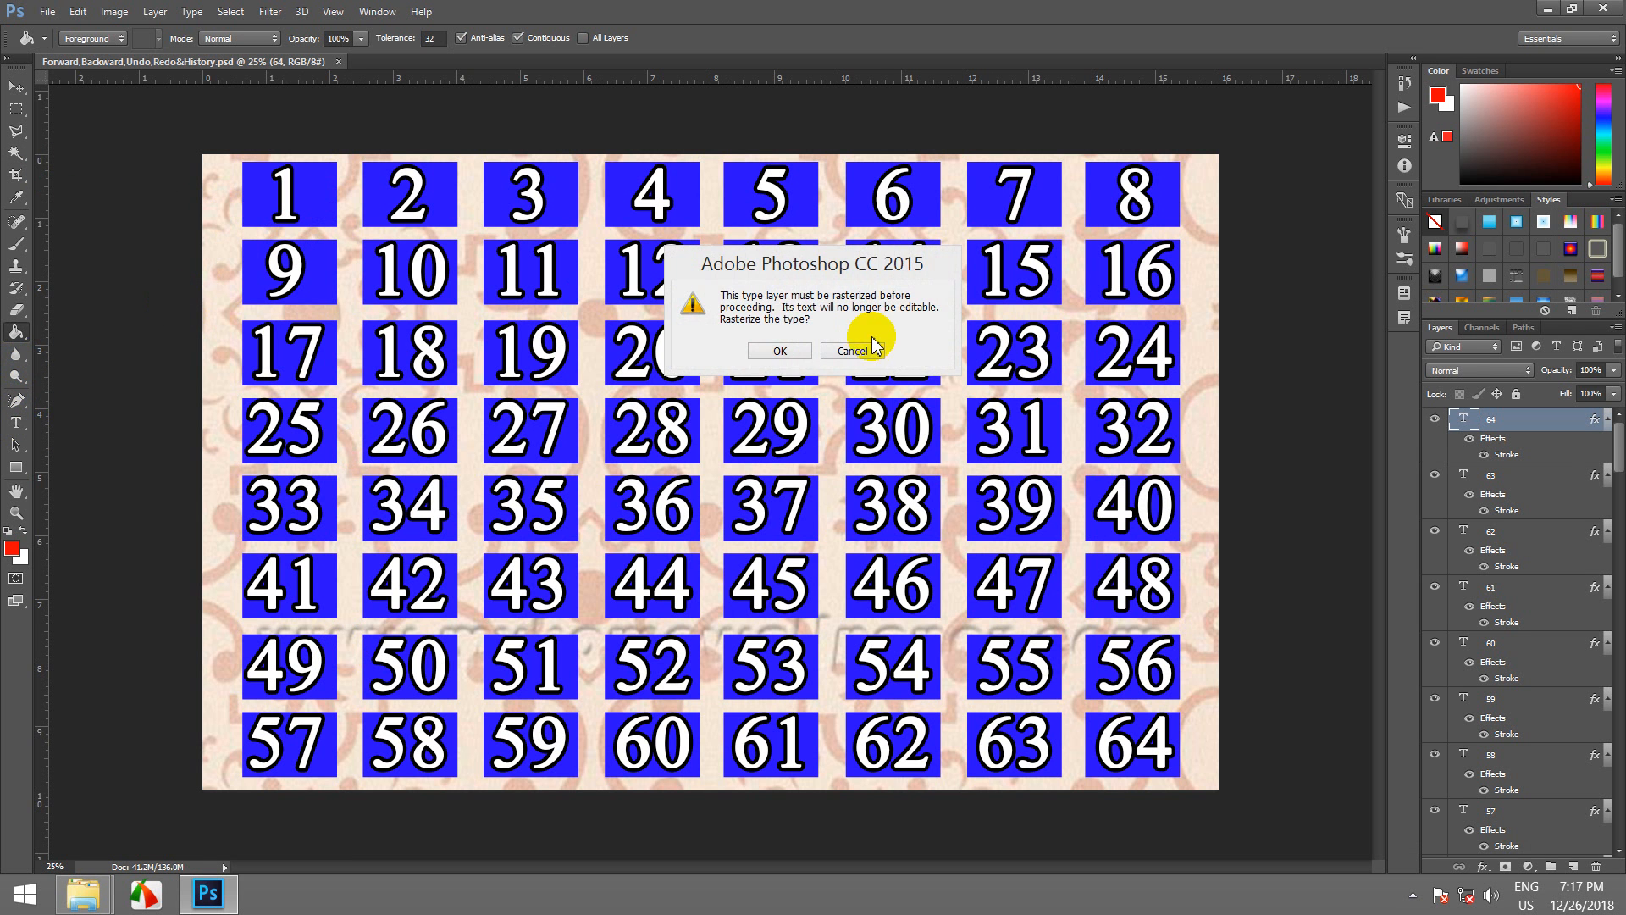
{"action": "left_click", "coordinate": [851, 350]}
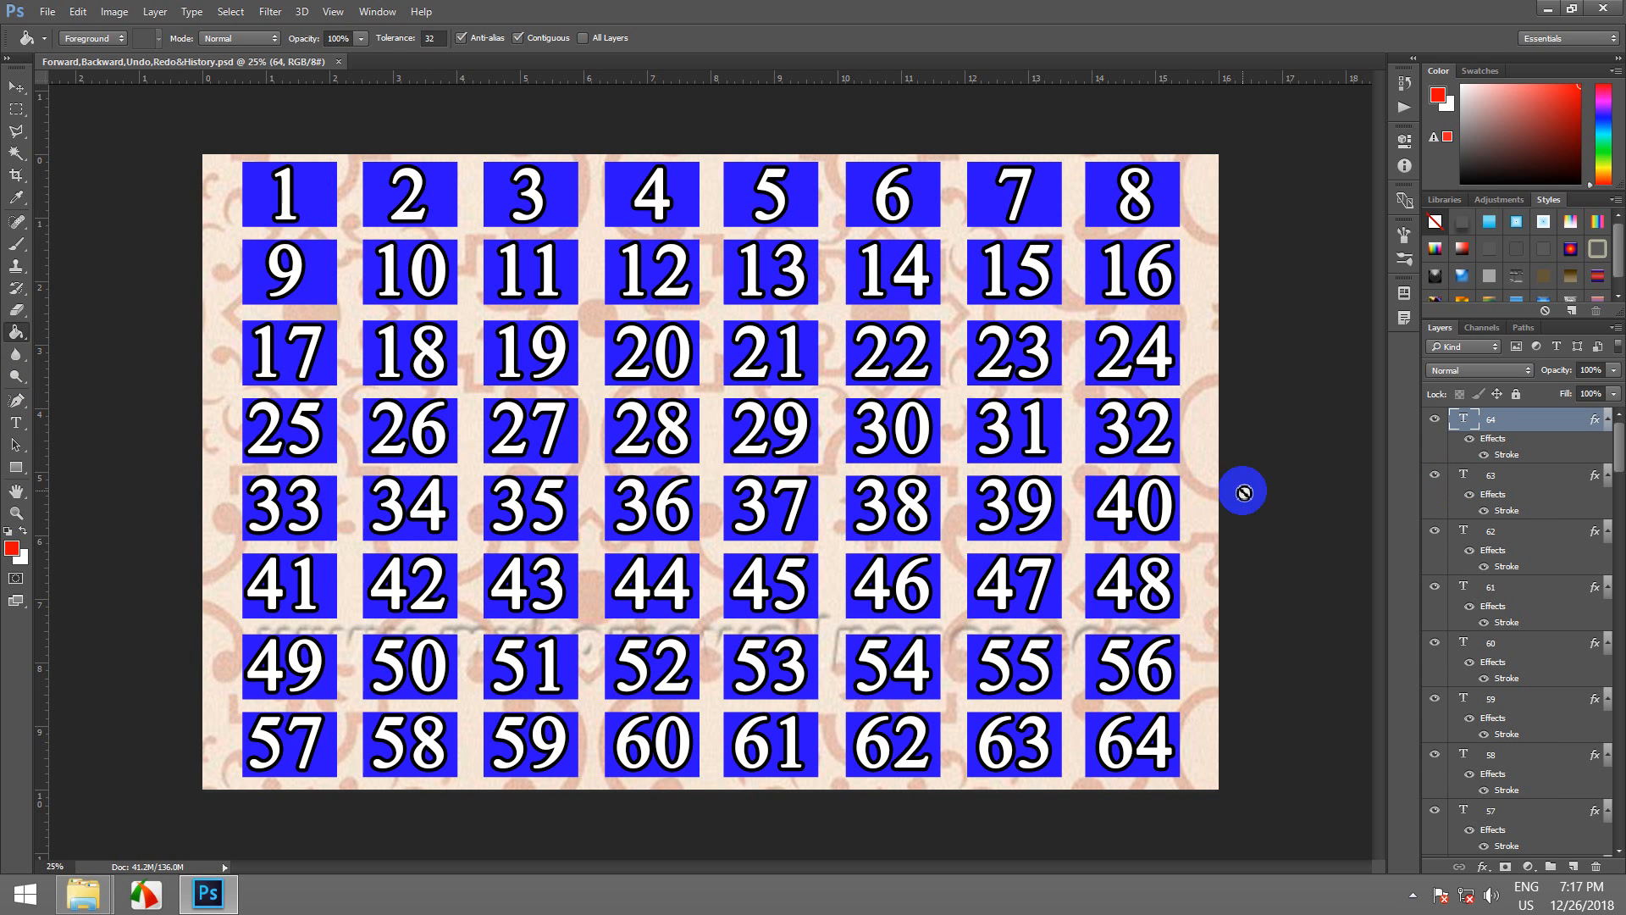
{"action": "left_click", "coordinate": [156, 27]}
{"action": "left_click", "coordinate": [254, 781]}
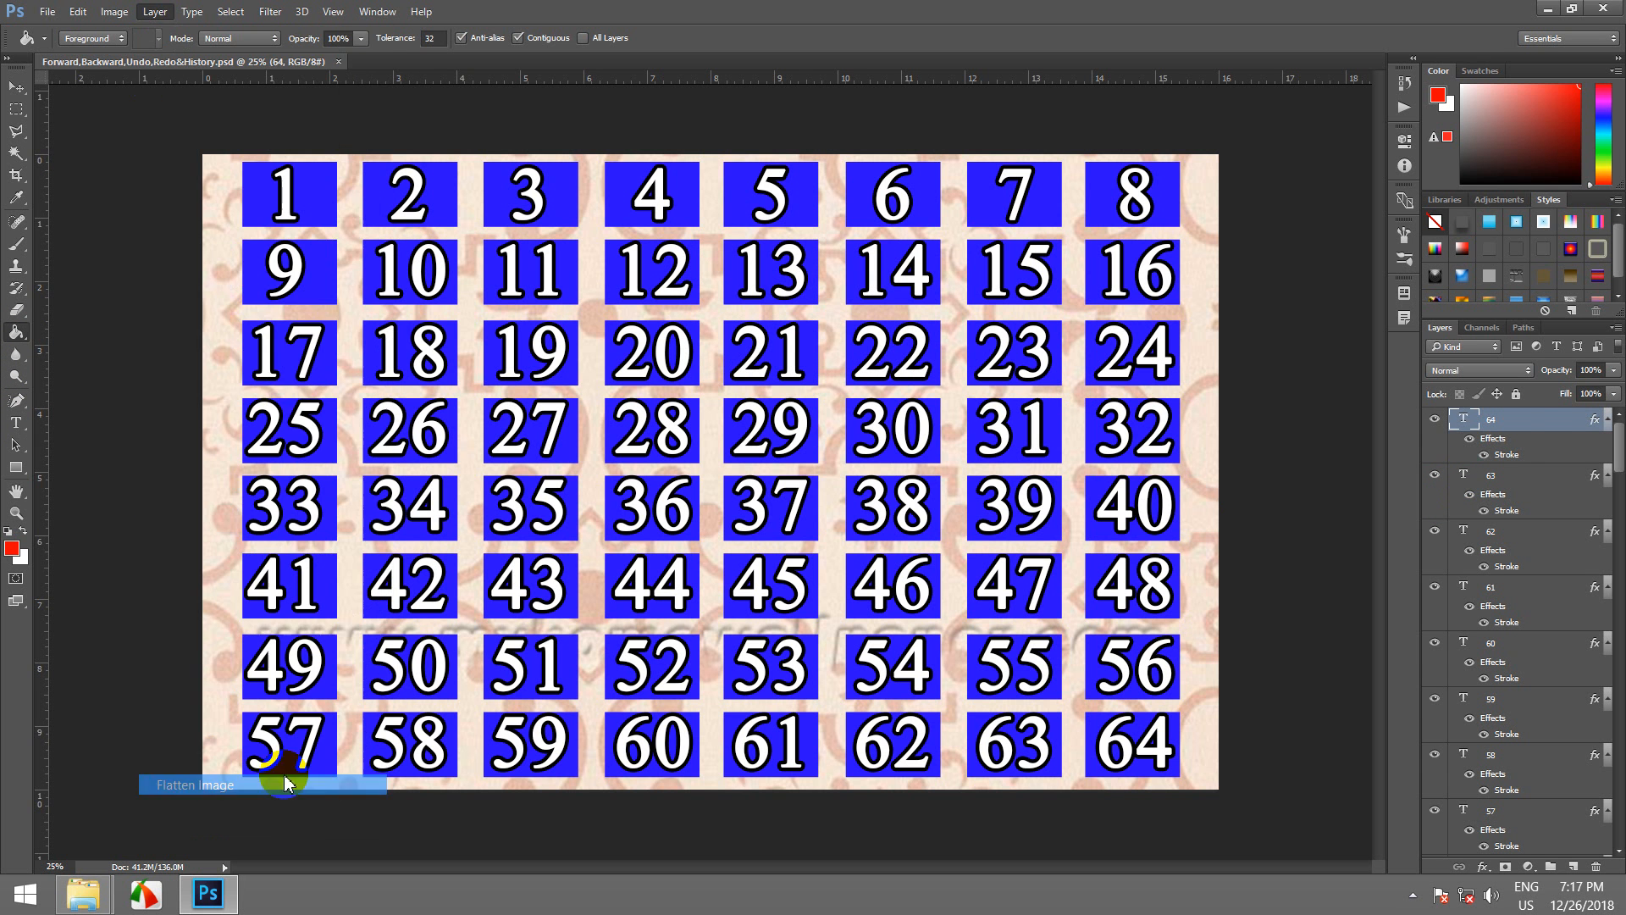
- Fill the first-row boxes, numbered 1 to 8, with red
{"action": "left_click", "coordinate": [263, 192]}
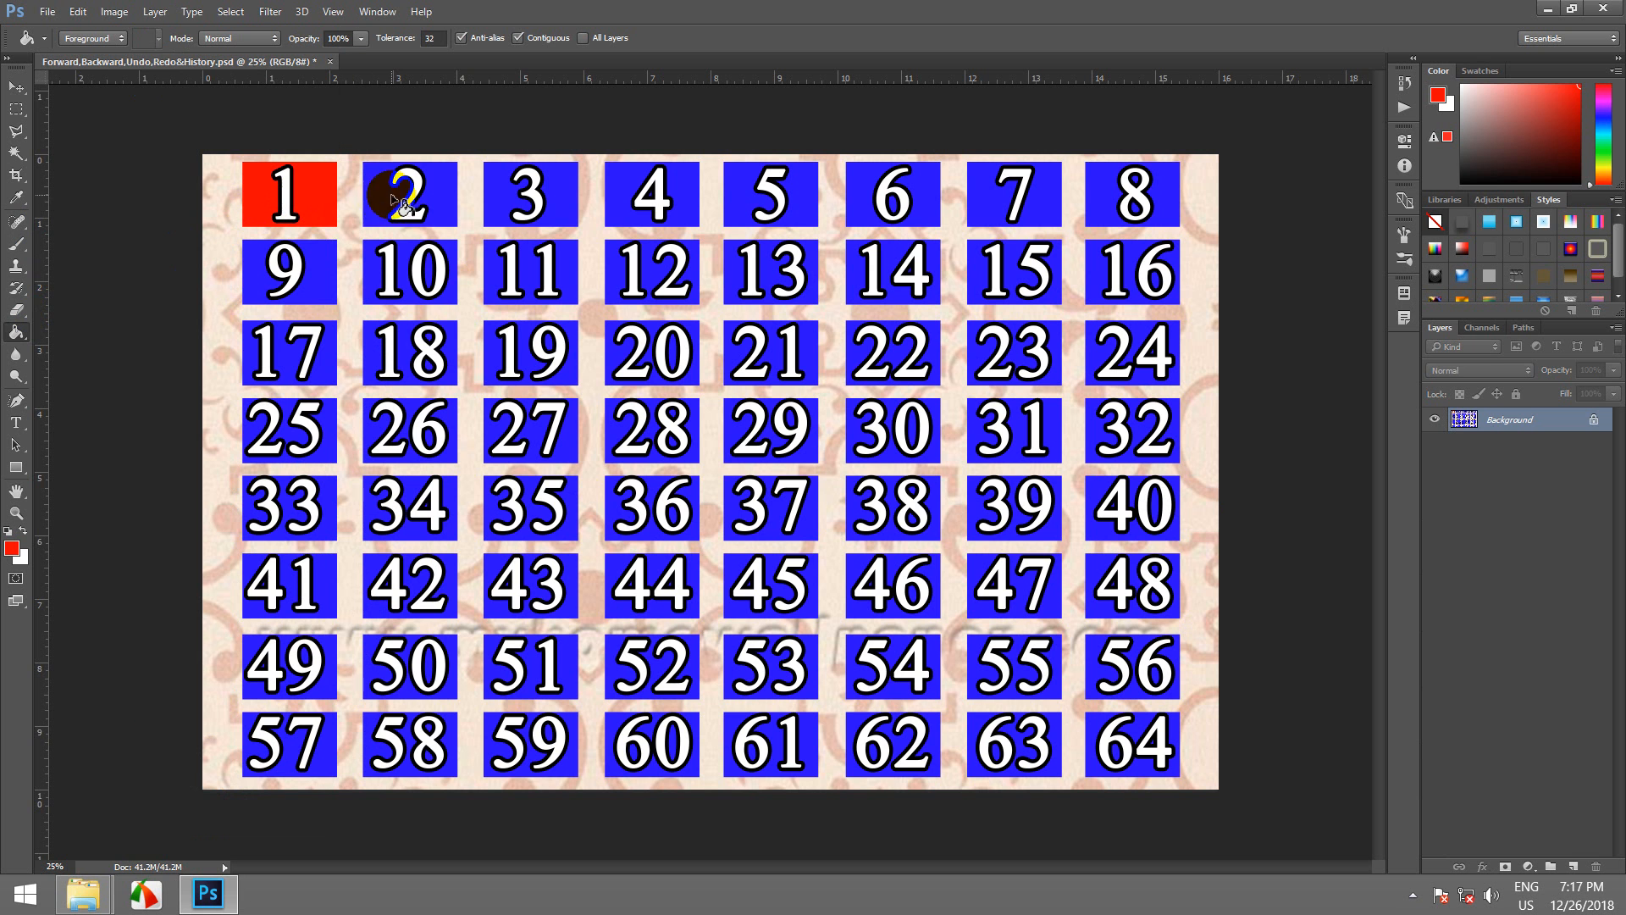
{"action": "left_click", "coordinate": [406, 195]}
{"action": "left_click", "coordinate": [527, 205]}
{"action": "left_click", "coordinate": [648, 200]}
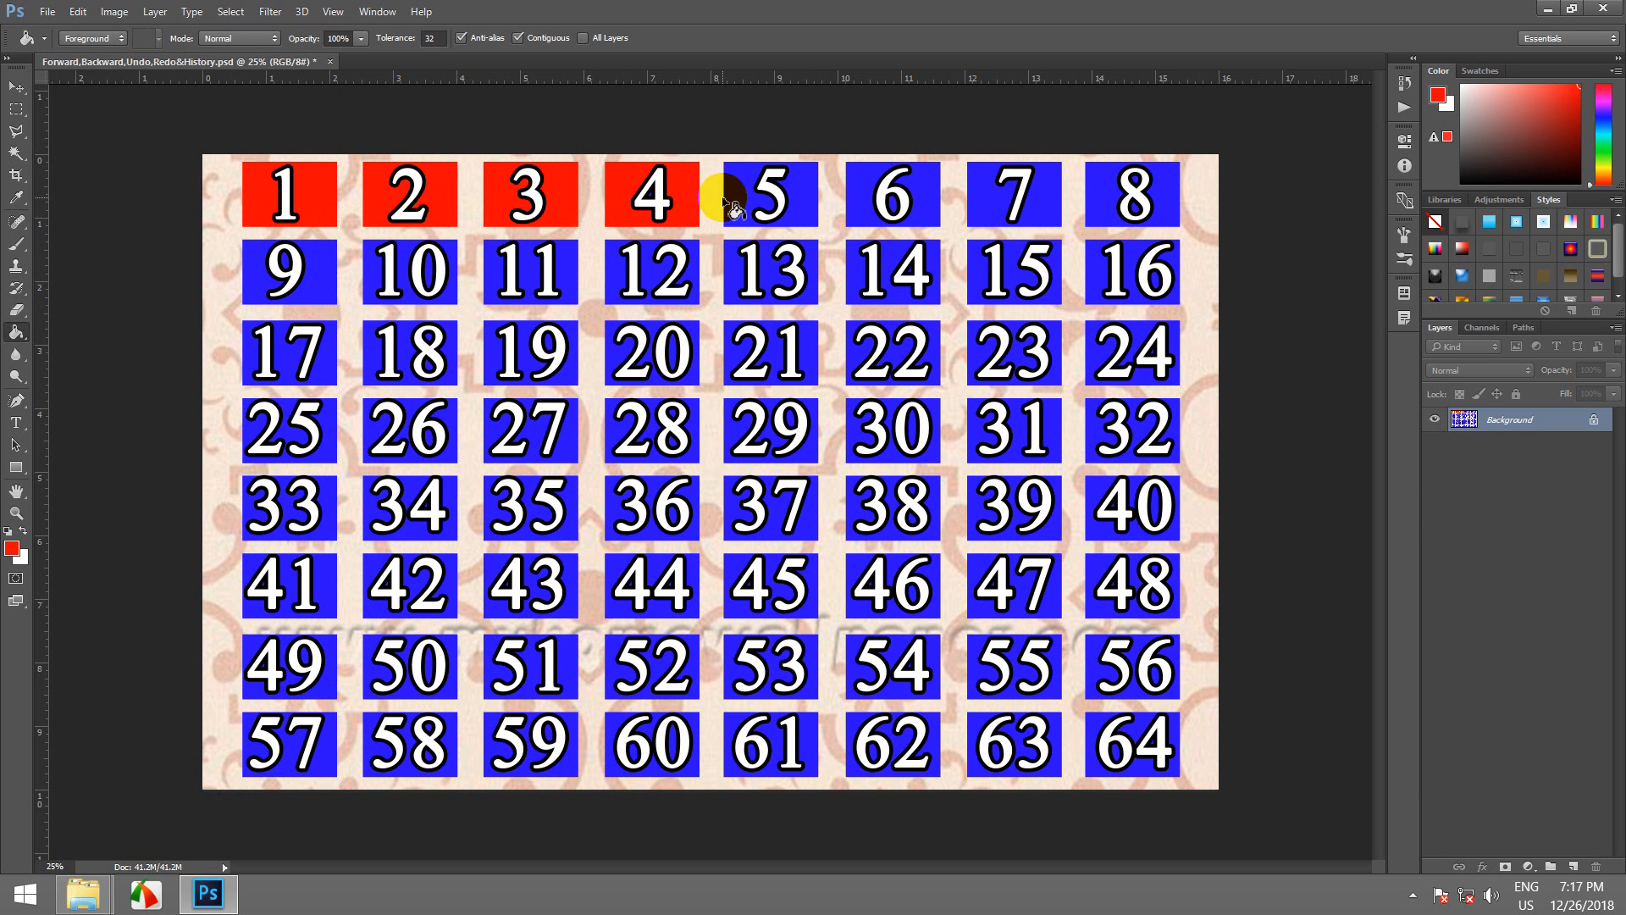
{"action": "left_click", "coordinate": [745, 200]}
{"action": "left_click", "coordinate": [868, 199]}
{"action": "left_click", "coordinate": [1006, 197]}
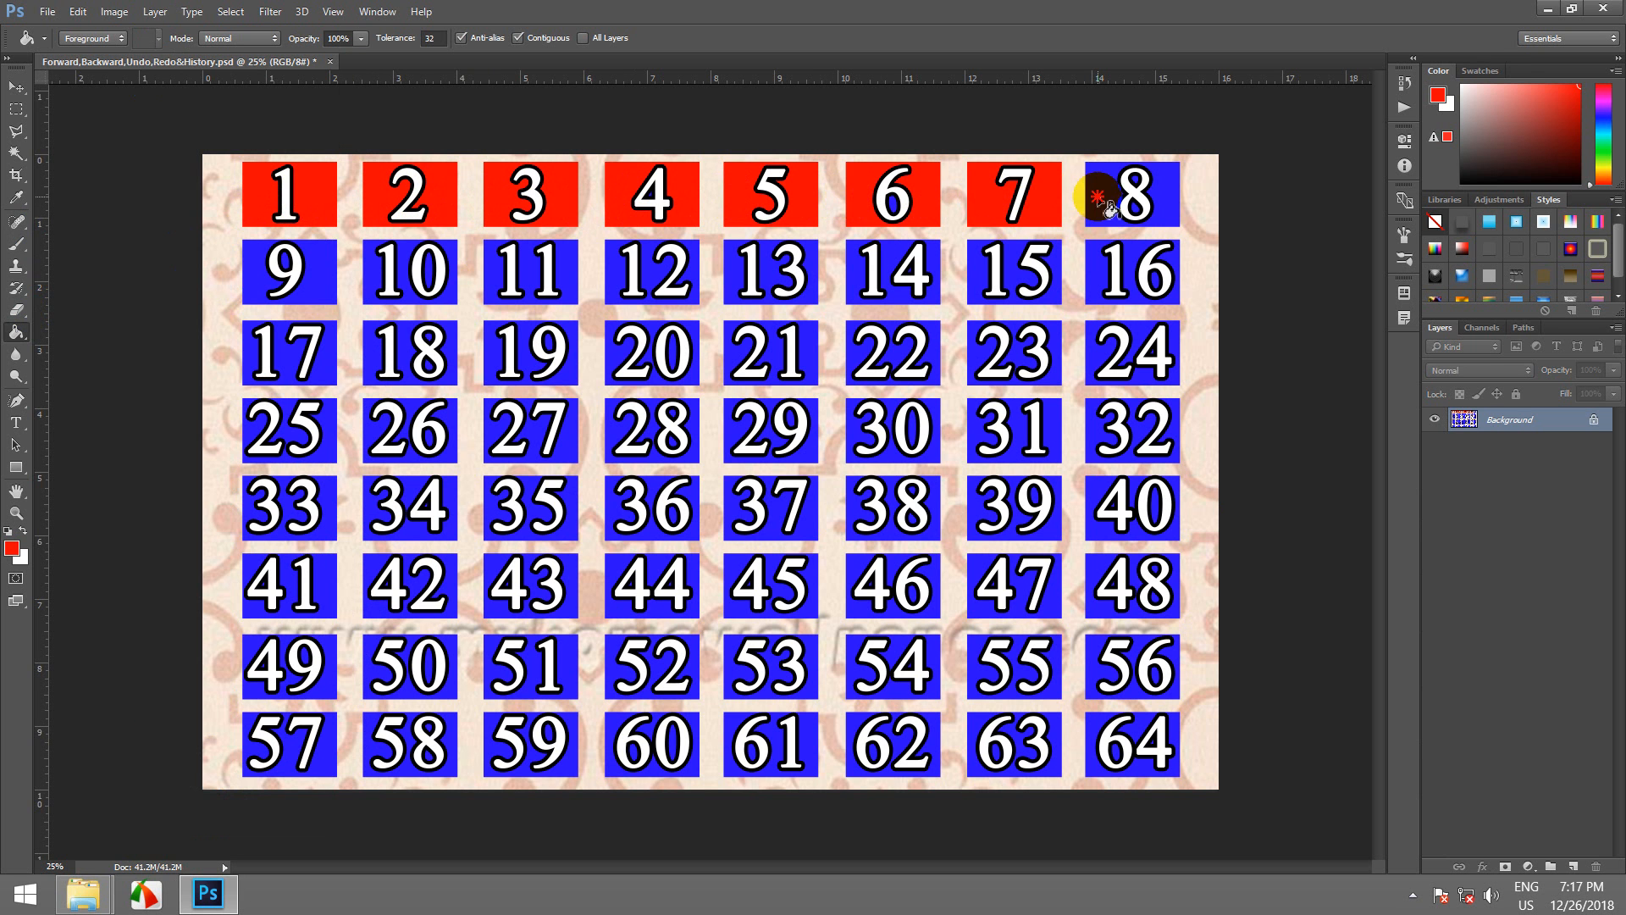
{"action": "left_click", "coordinate": [1111, 197]}
- Fill the second-row boxes, numbered 9 to 16, with red
{"action": "left_click", "coordinate": [314, 292]}
{"action": "left_click", "coordinate": [377, 269]}
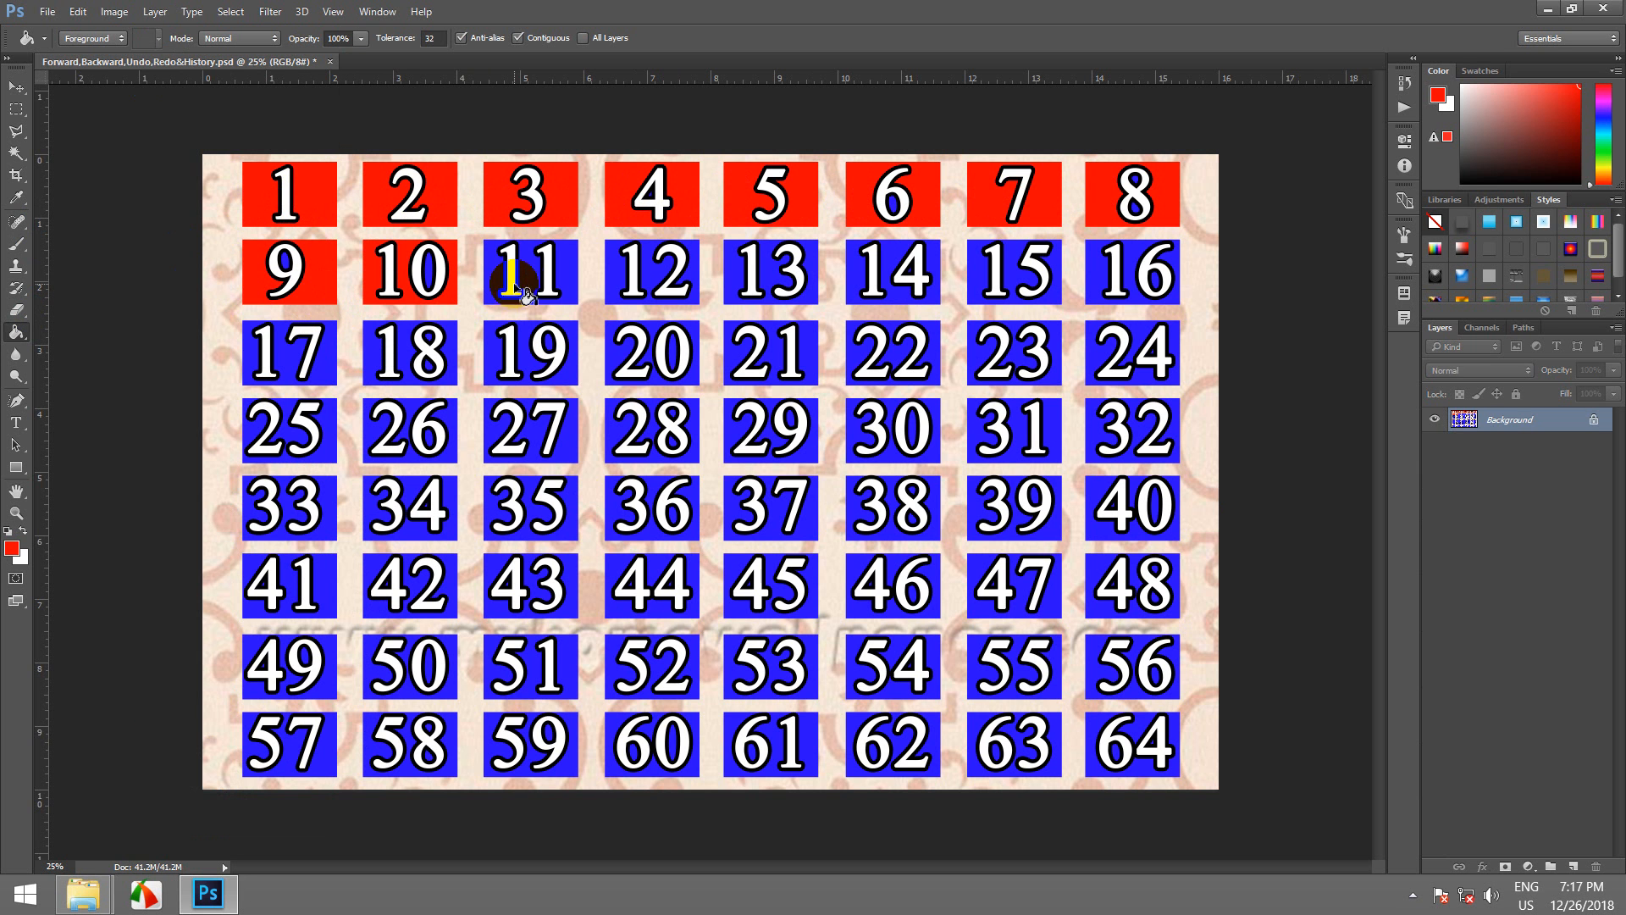
{"action": "left_click", "coordinate": [533, 274]}
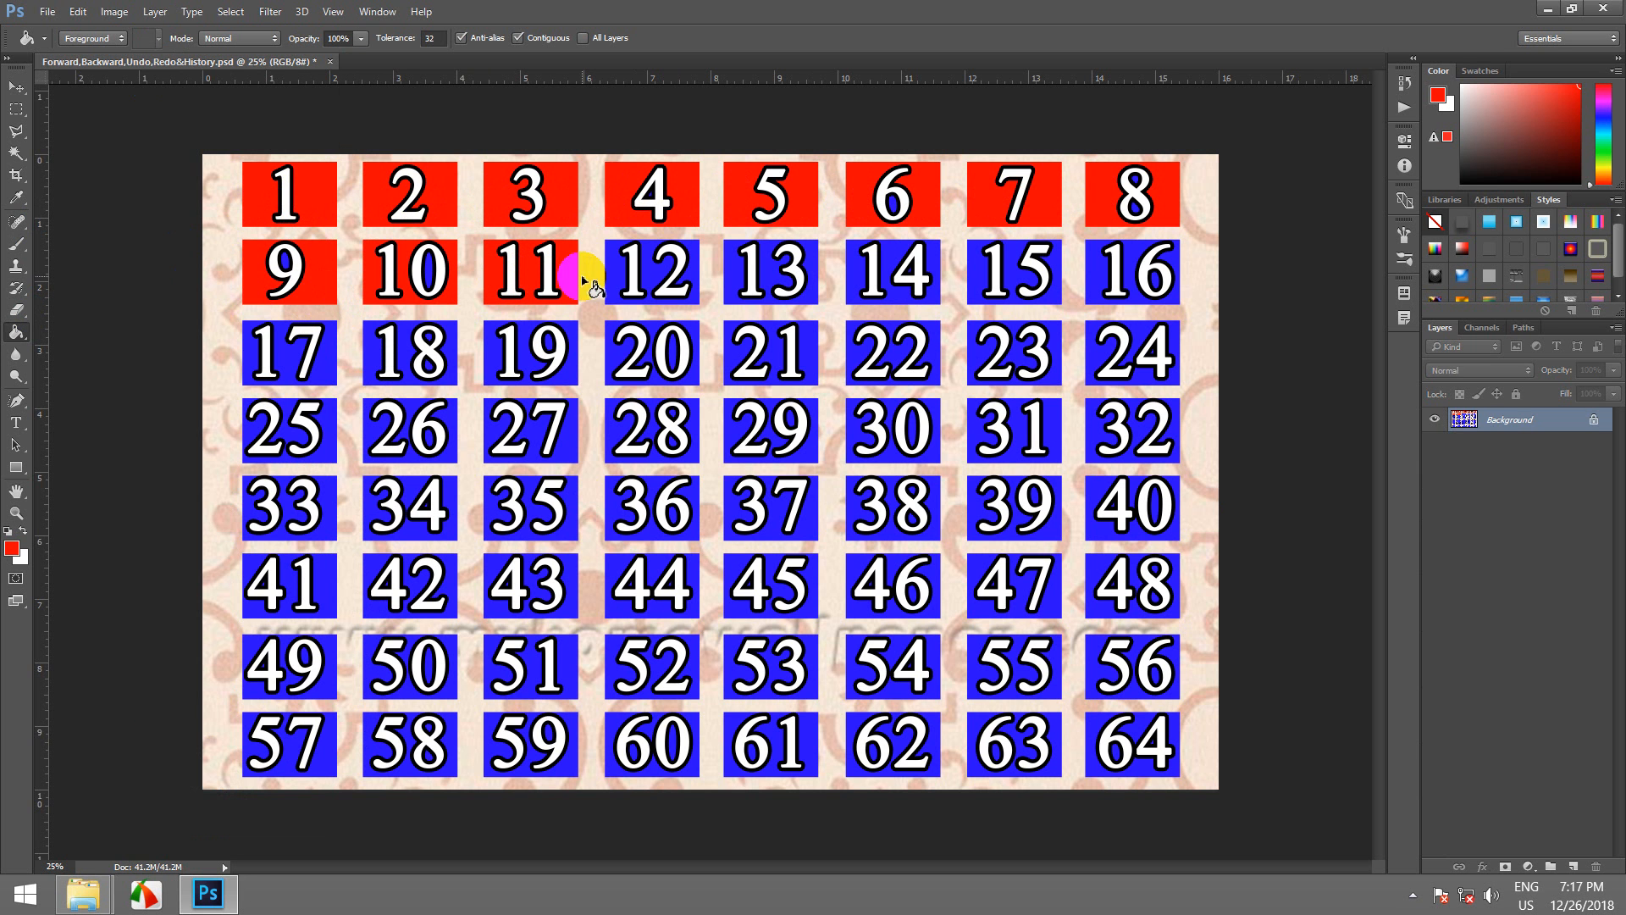
{"action": "left_click", "coordinate": [624, 269]}
{"action": "left_click", "coordinate": [749, 285]}
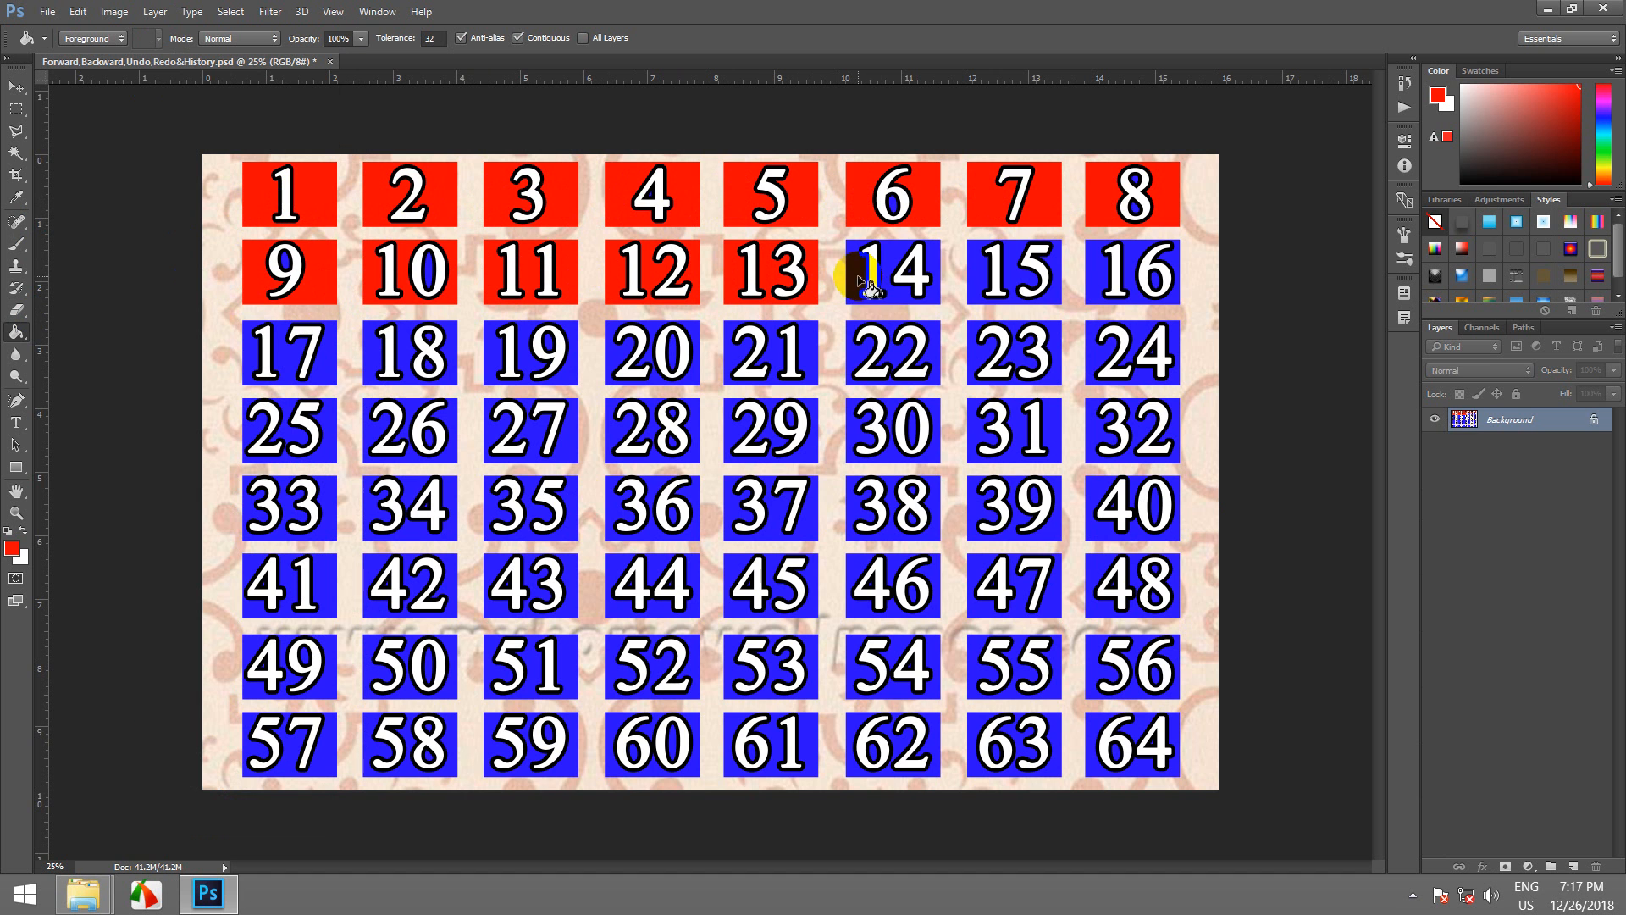
{"action": "left_click", "coordinate": [849, 271]}
{"action": "left_click", "coordinate": [1038, 264]}
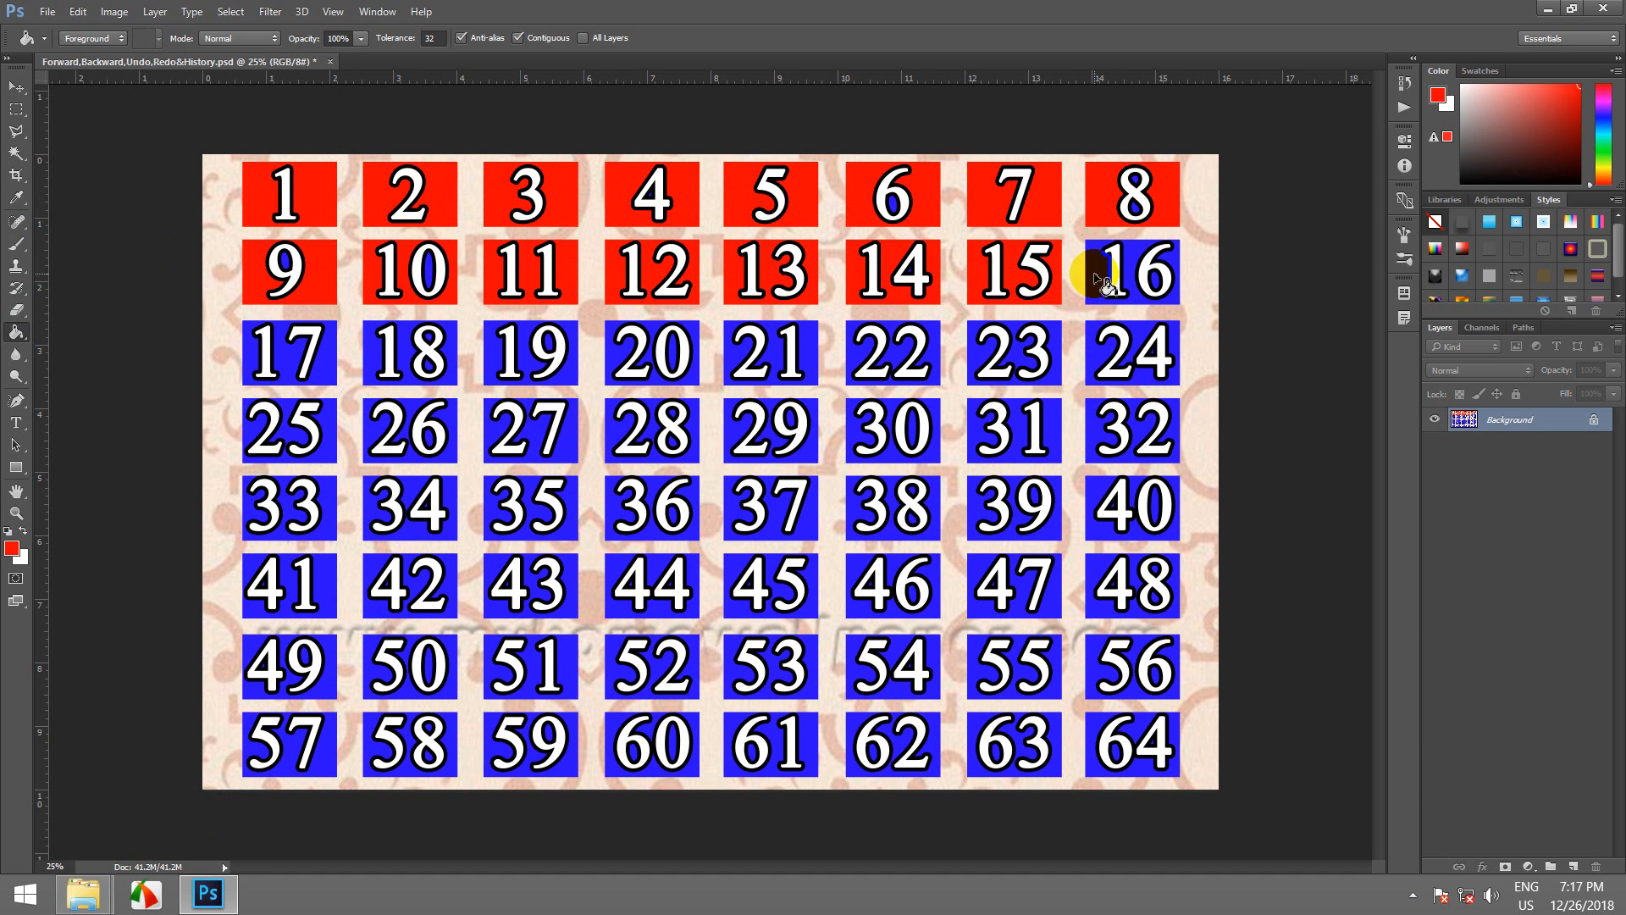
{"action": "left_click", "coordinate": [1101, 264]}
- Fill the third-row boxes, numbered 17 to 24, with red
{"action": "left_click", "coordinate": [310, 375]}
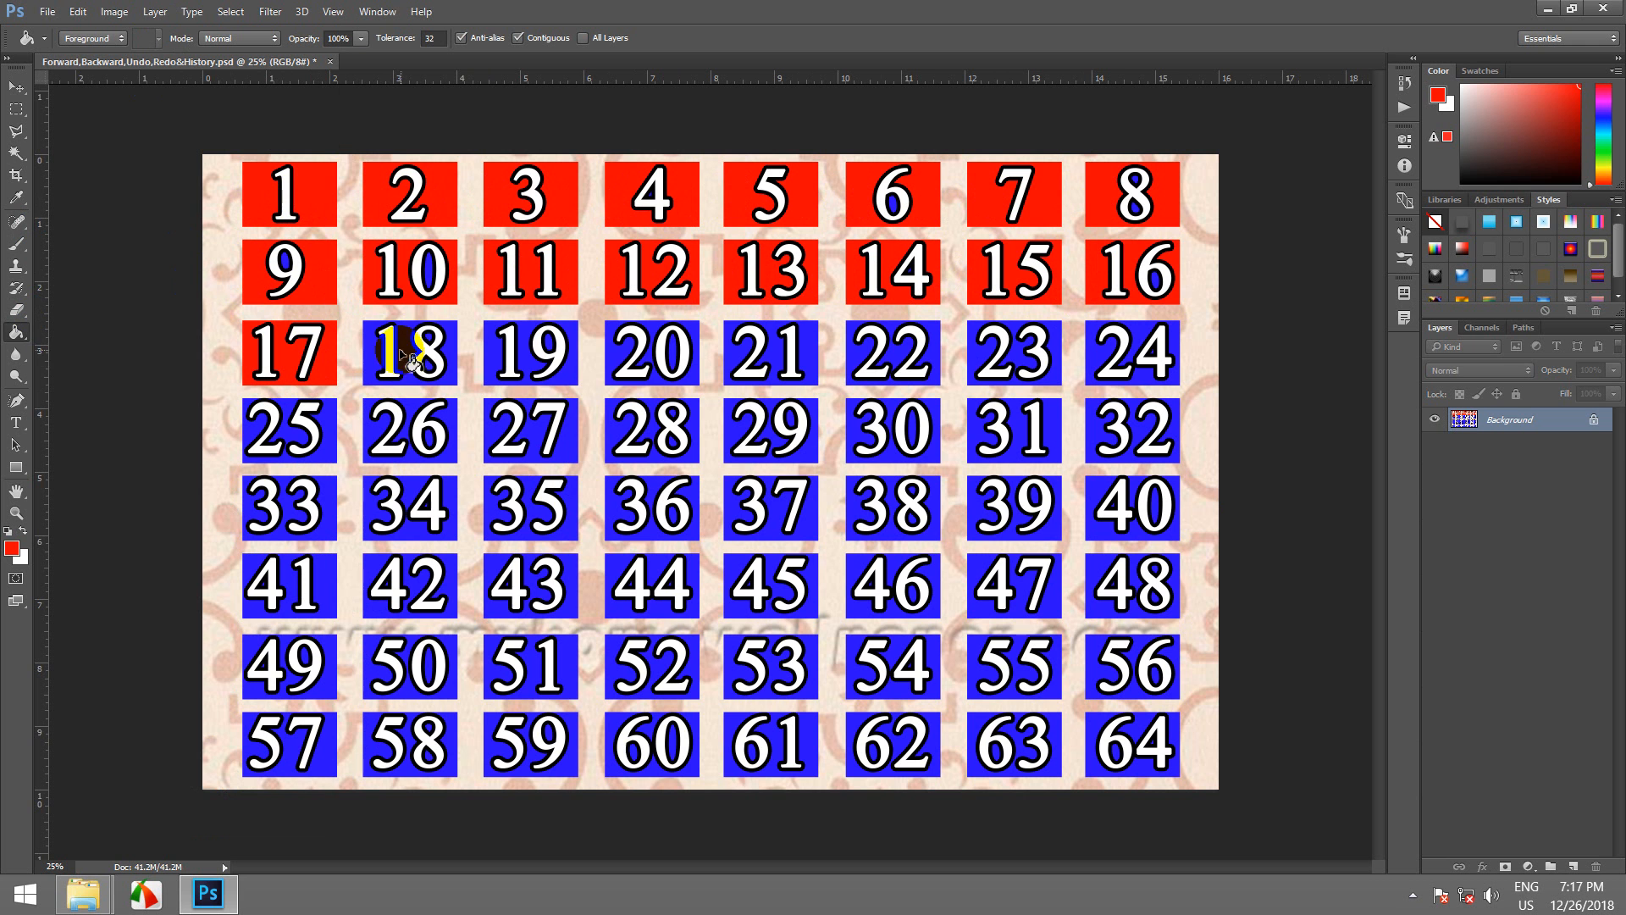
{"action": "left_click", "coordinate": [404, 360]}
{"action": "left_click", "coordinate": [532, 370]}
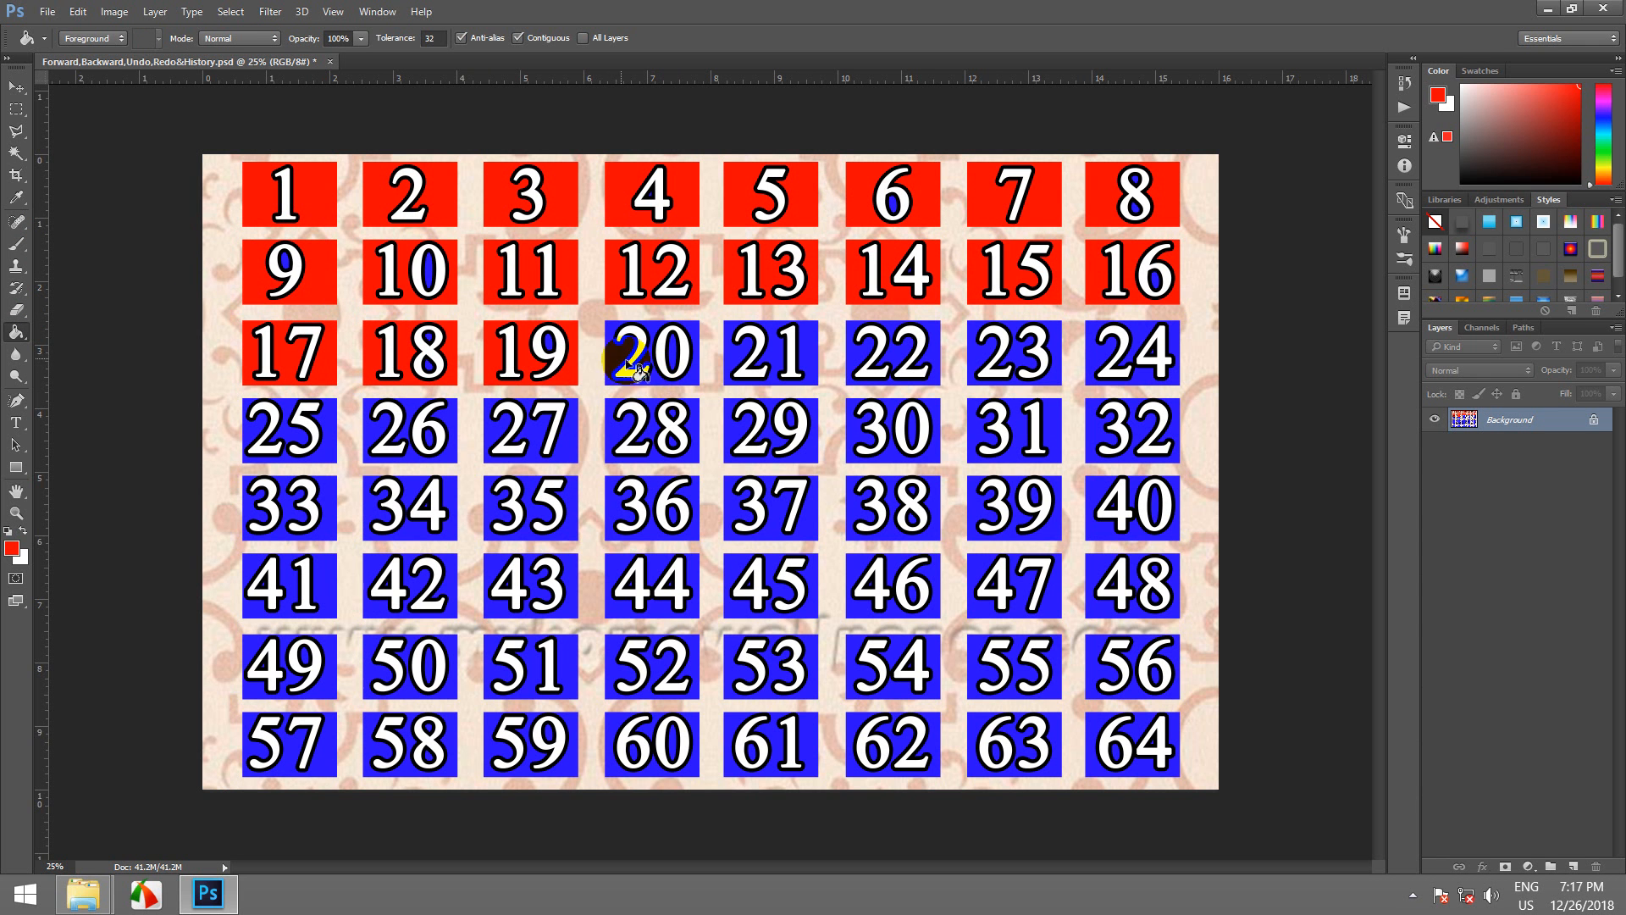
{"action": "left_click", "coordinate": [631, 364]}
{"action": "left_click", "coordinate": [745, 366]}
{"action": "left_click", "coordinate": [890, 356]}
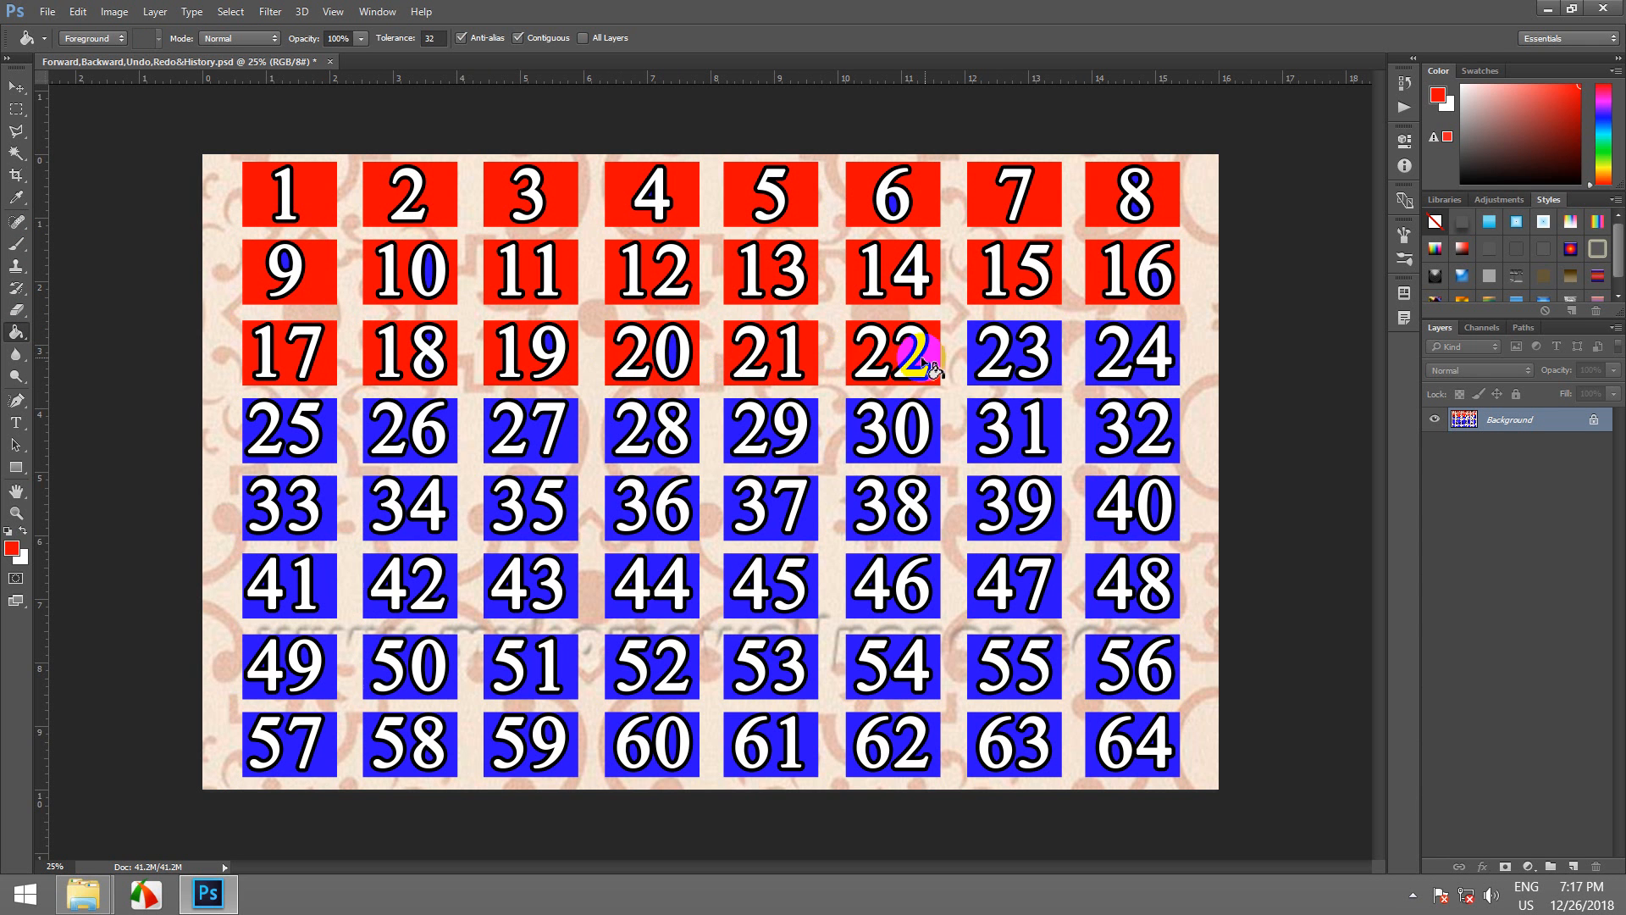
{"action": "left_click", "coordinate": [1017, 362]}
{"action": "left_click", "coordinate": [1101, 355]}
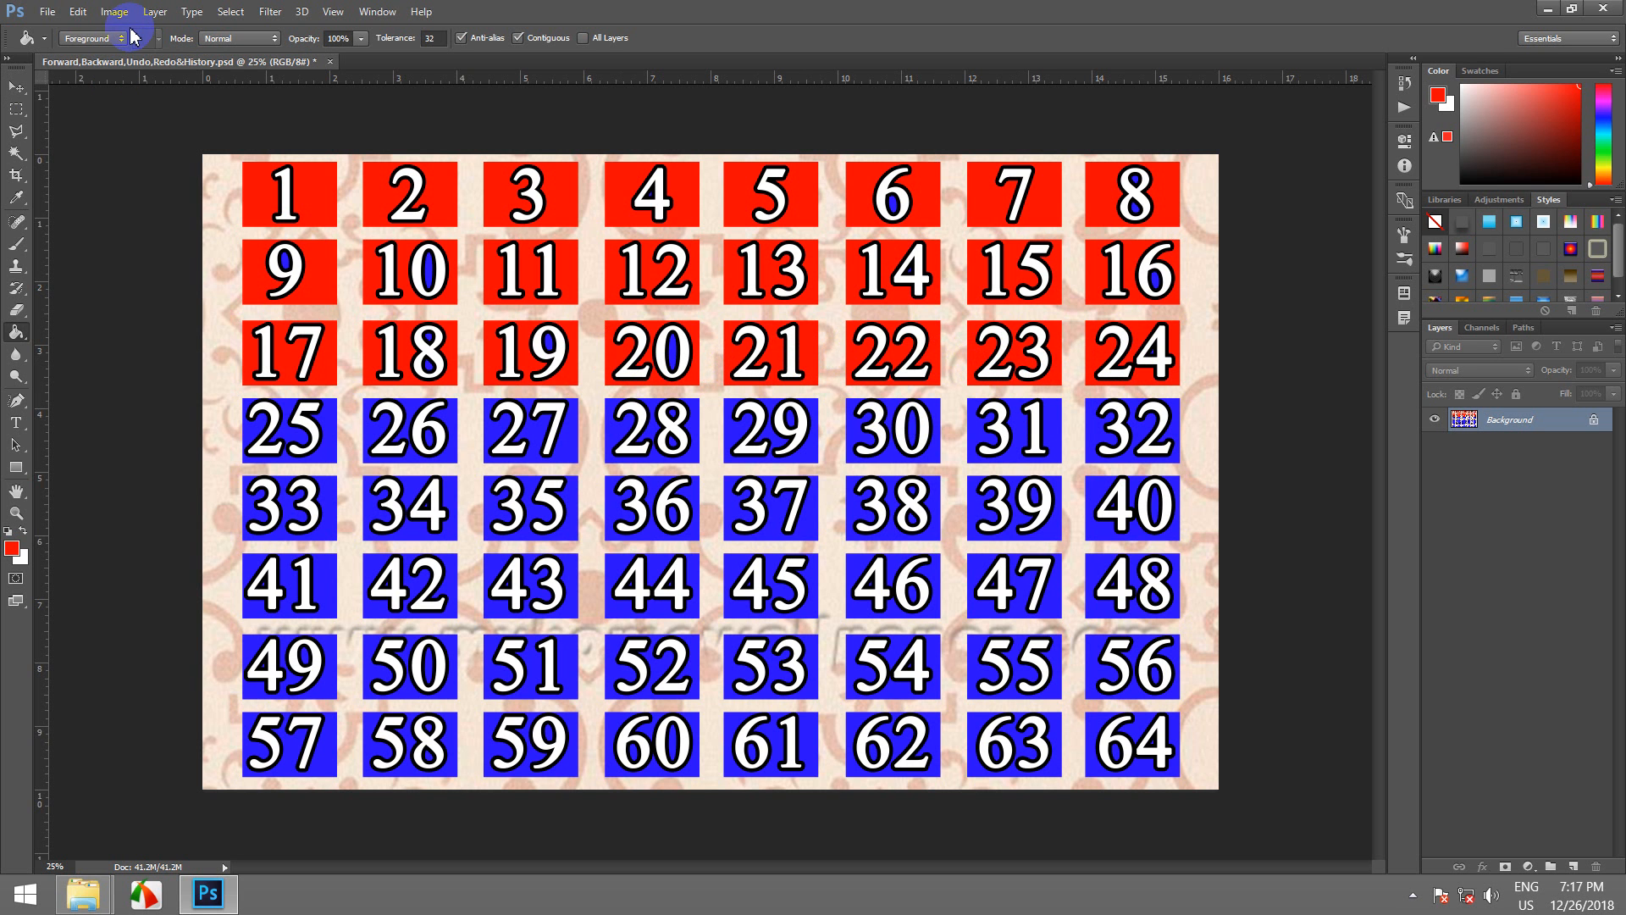
- Check the History States value in the Performance preferences, close them and return to the Paint Bucket tool
{"action": "left_click", "coordinate": [84, 21]}
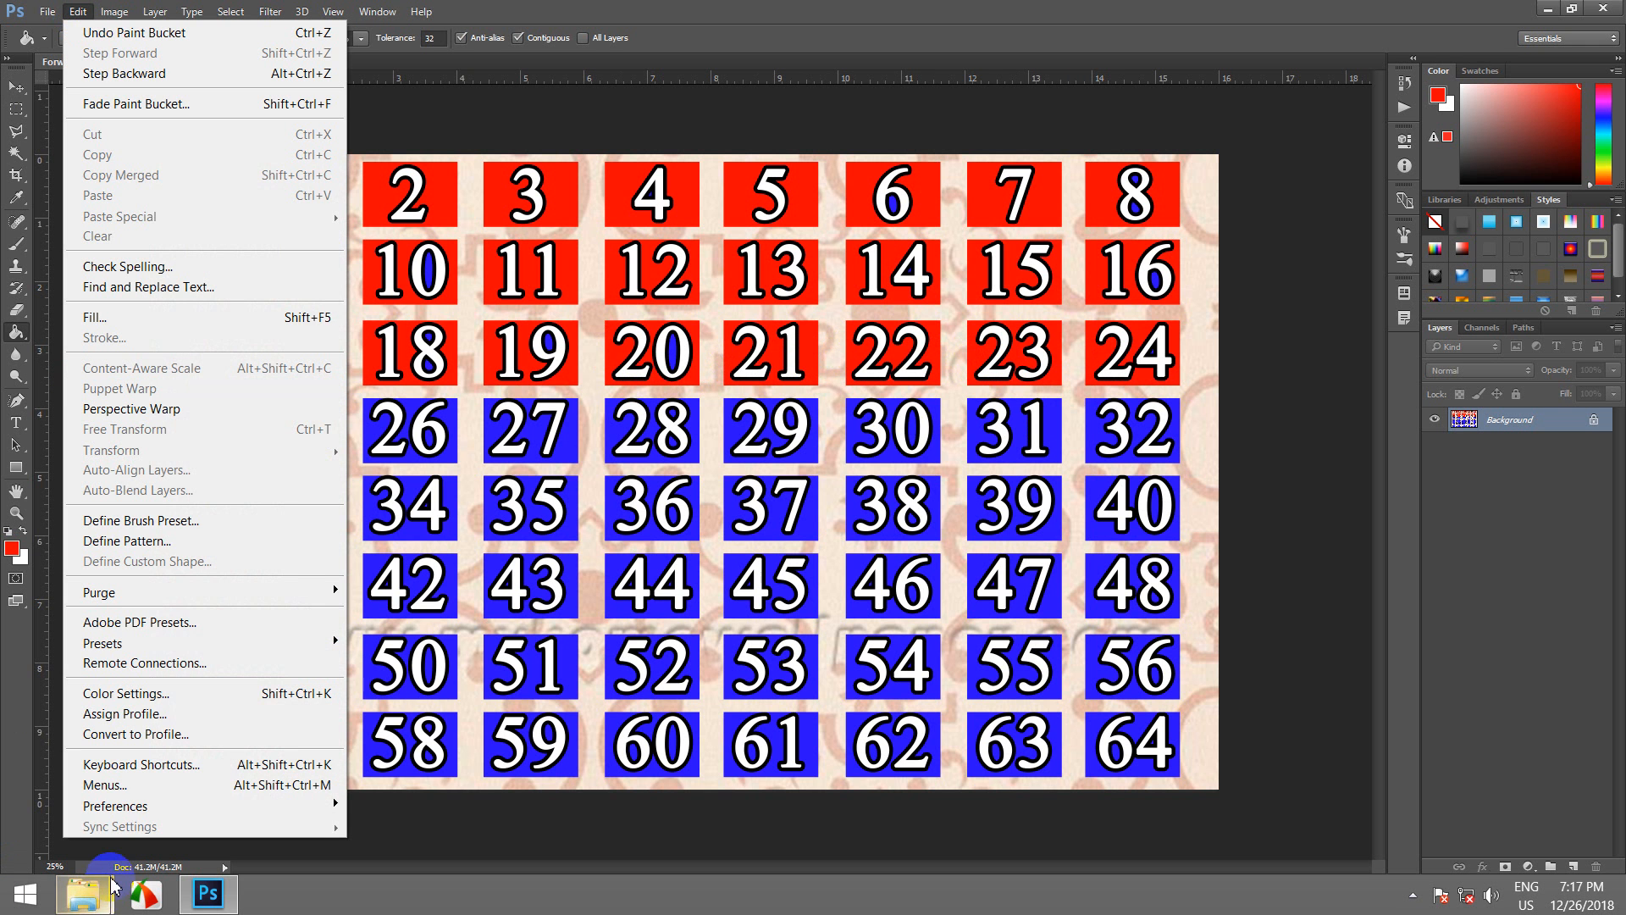
{"action": "mouse_move", "coordinate": [271, 810]}
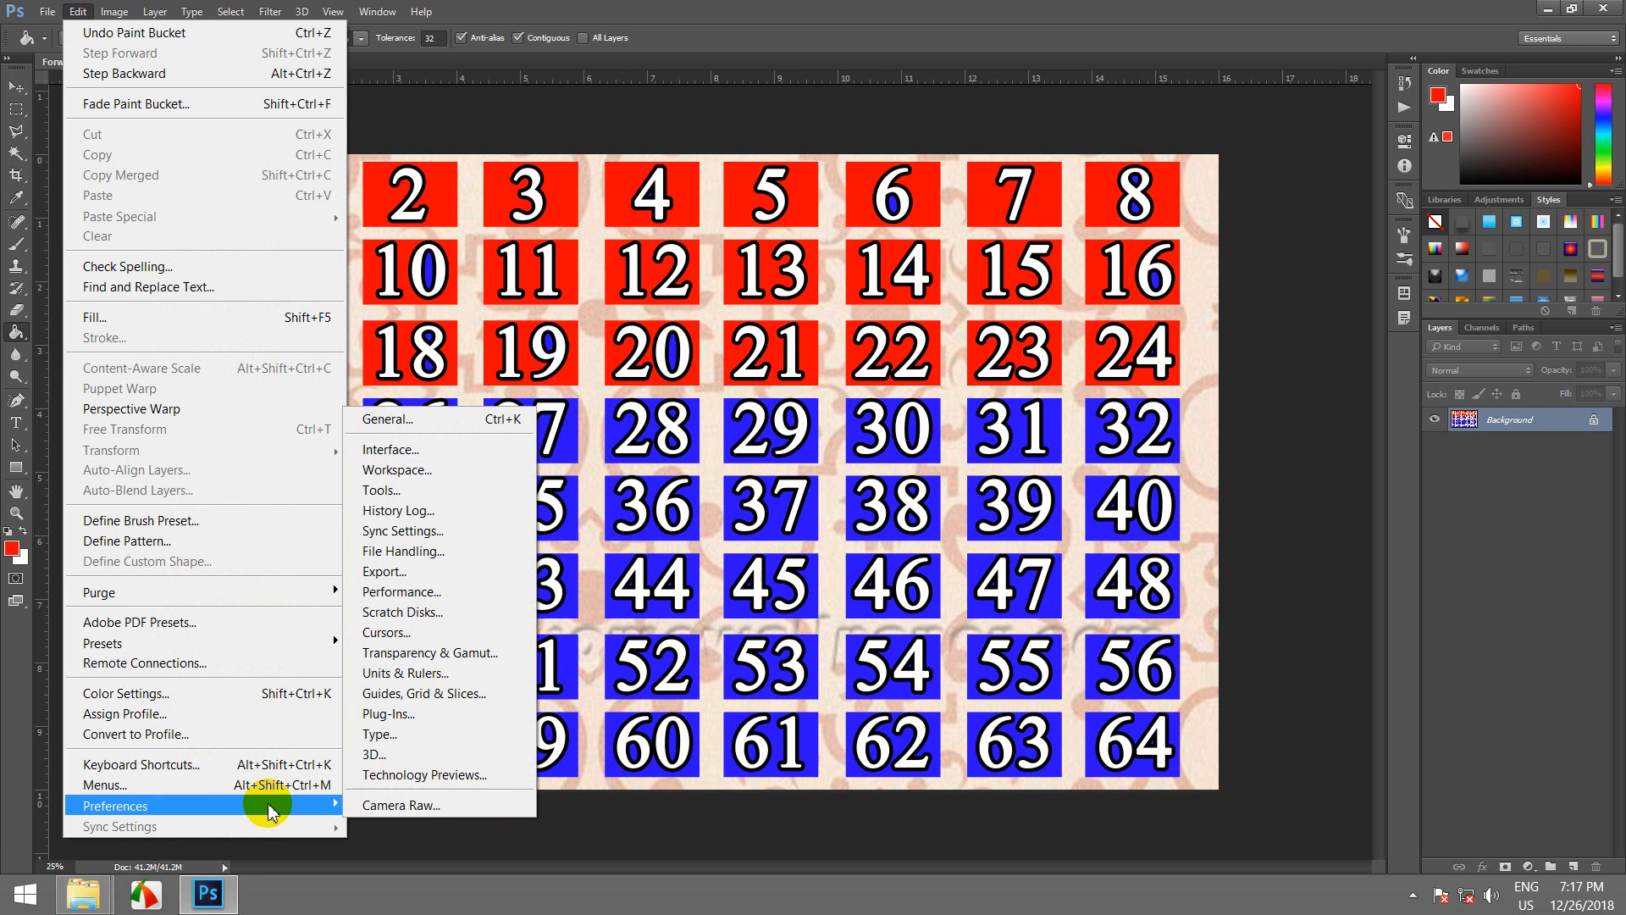
{"action": "left_click", "coordinate": [432, 592]}
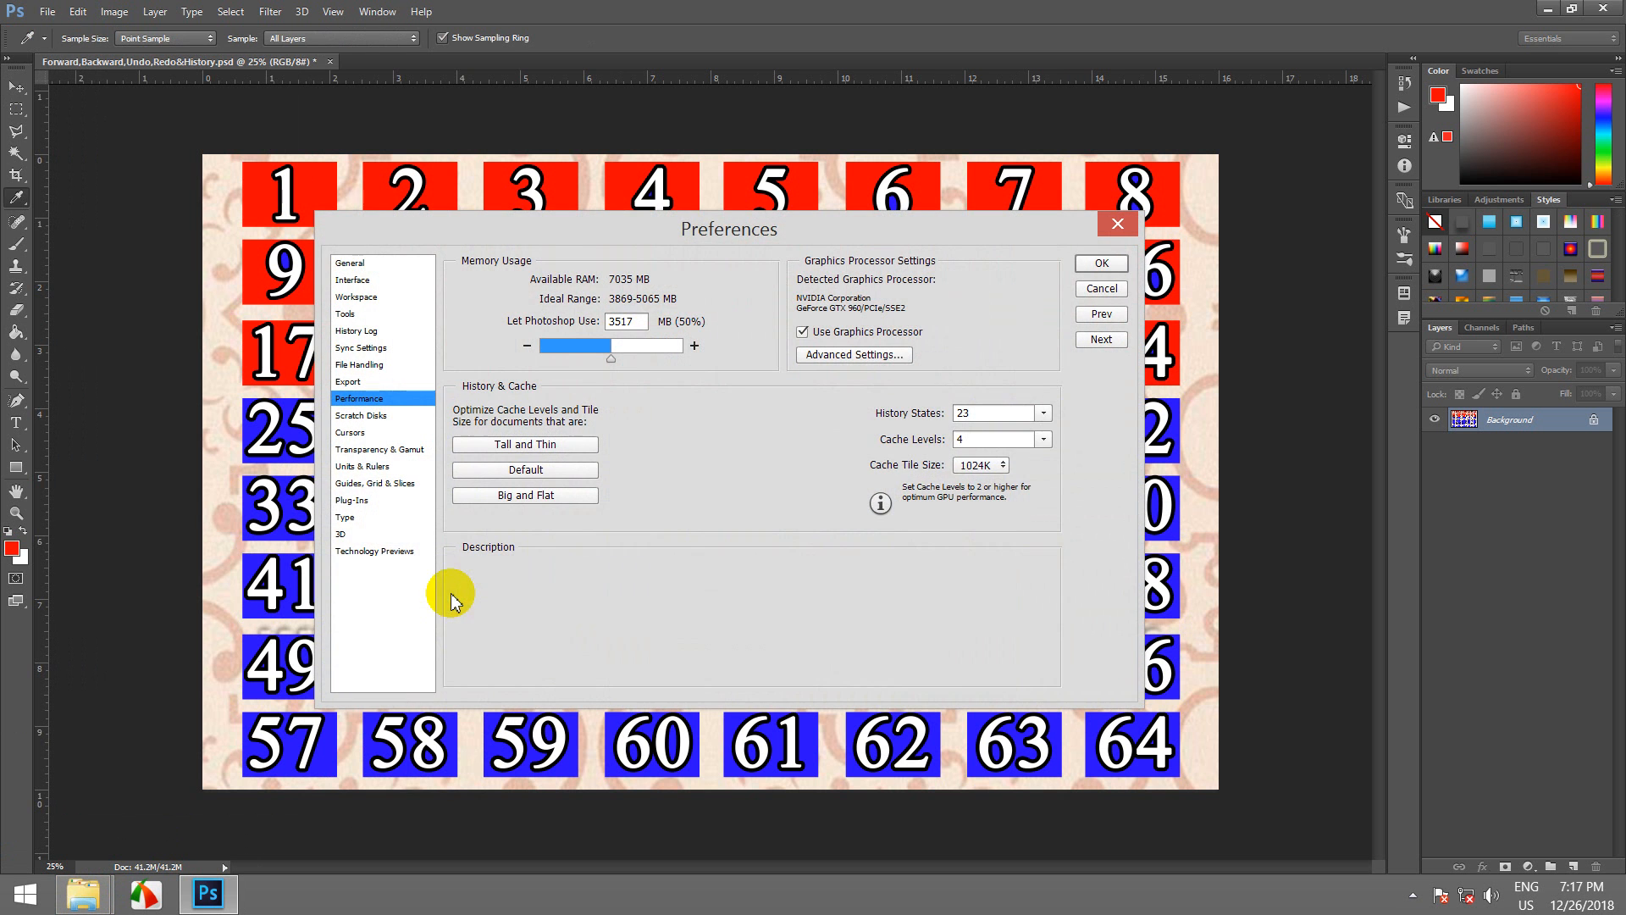
{"action": "left_click", "coordinate": [1104, 264]}
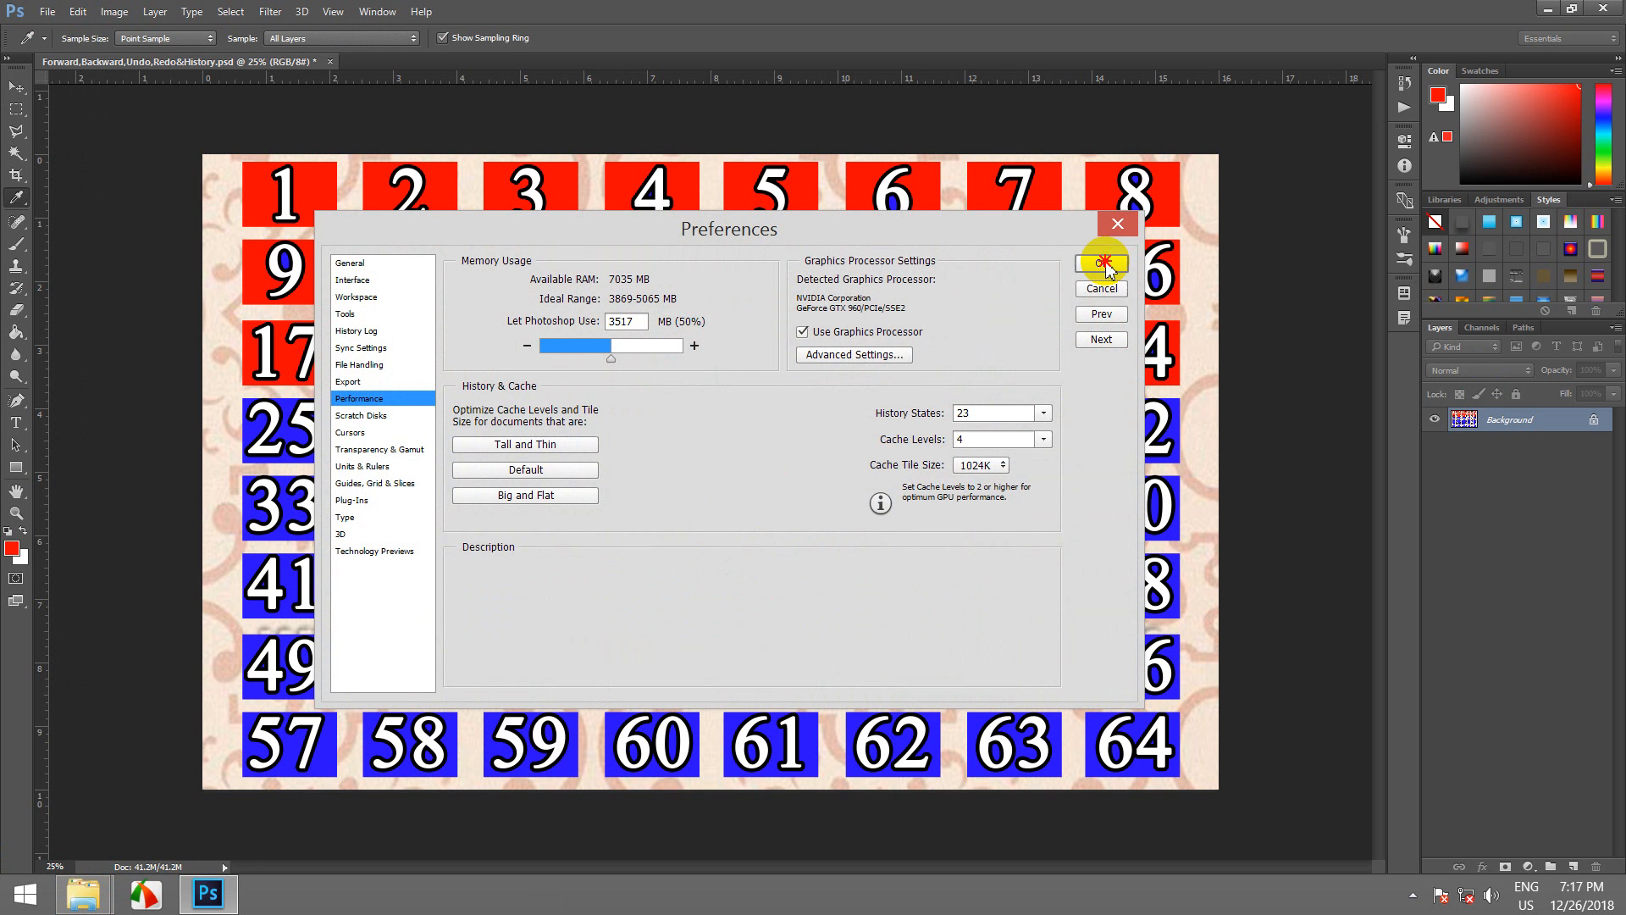
{"action": "key", "text": "g"}
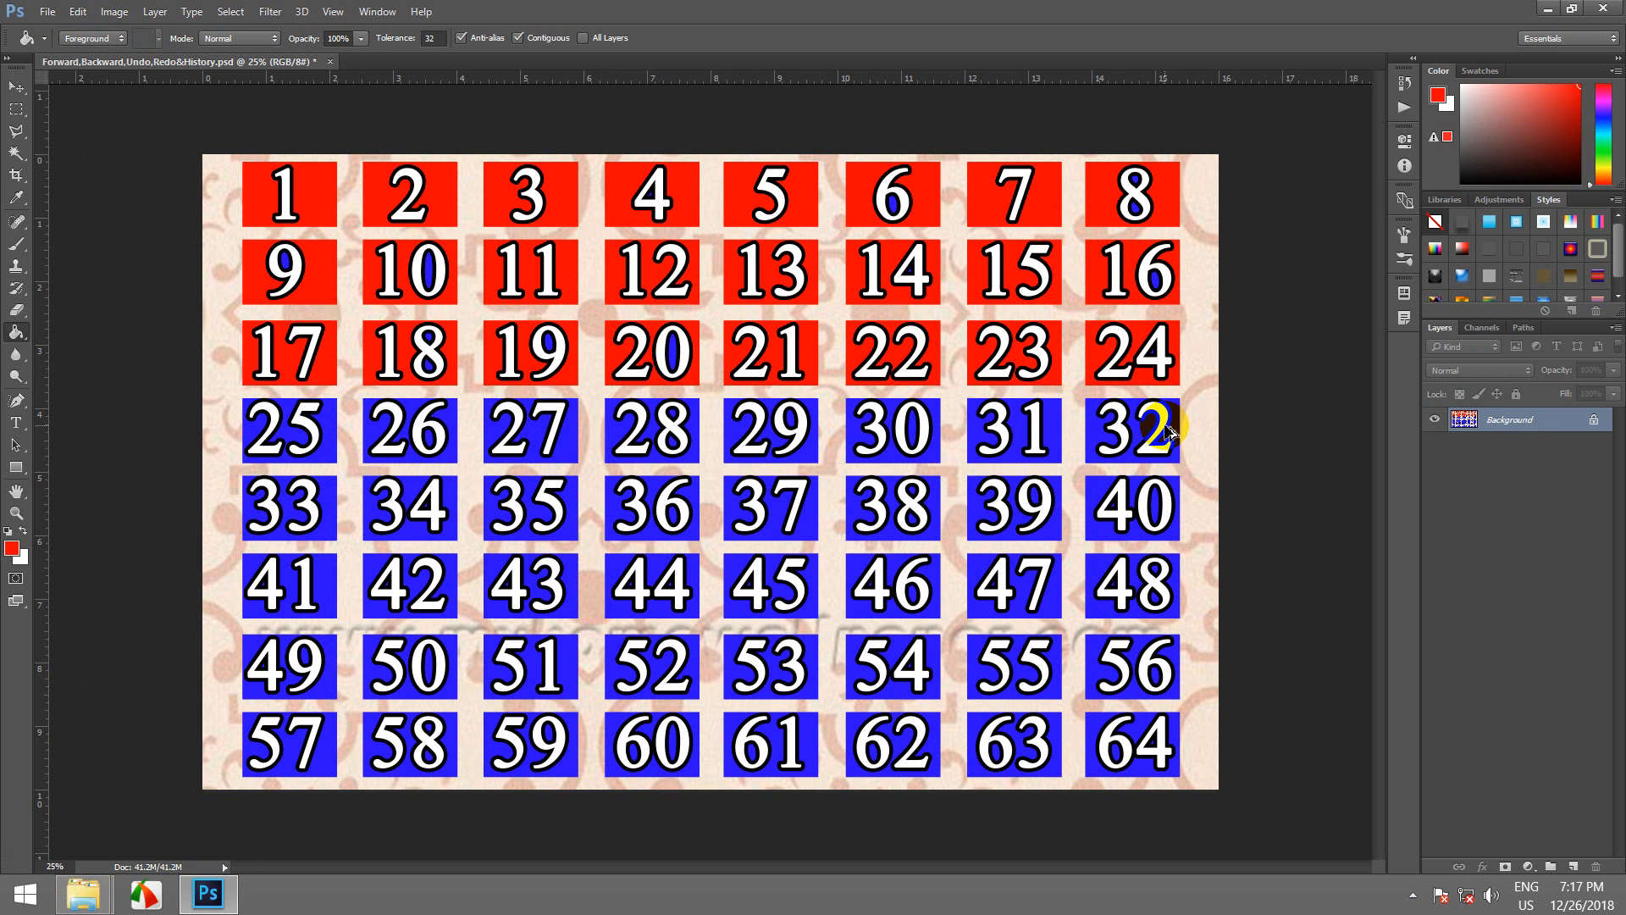
- Step backward through the red fills one at a time, from box 24 back to box 3
{"action": "key", "text": "ctrl+alt+z"}
{"action": "key", "text": "ctrl+alt+z"}
{"action": "key", "text": "ctrl+alt+z"}
{"action": "key", "text": "ctrl+alt+z"}
{"action": "key", "text": "ctrl+alt+z"}
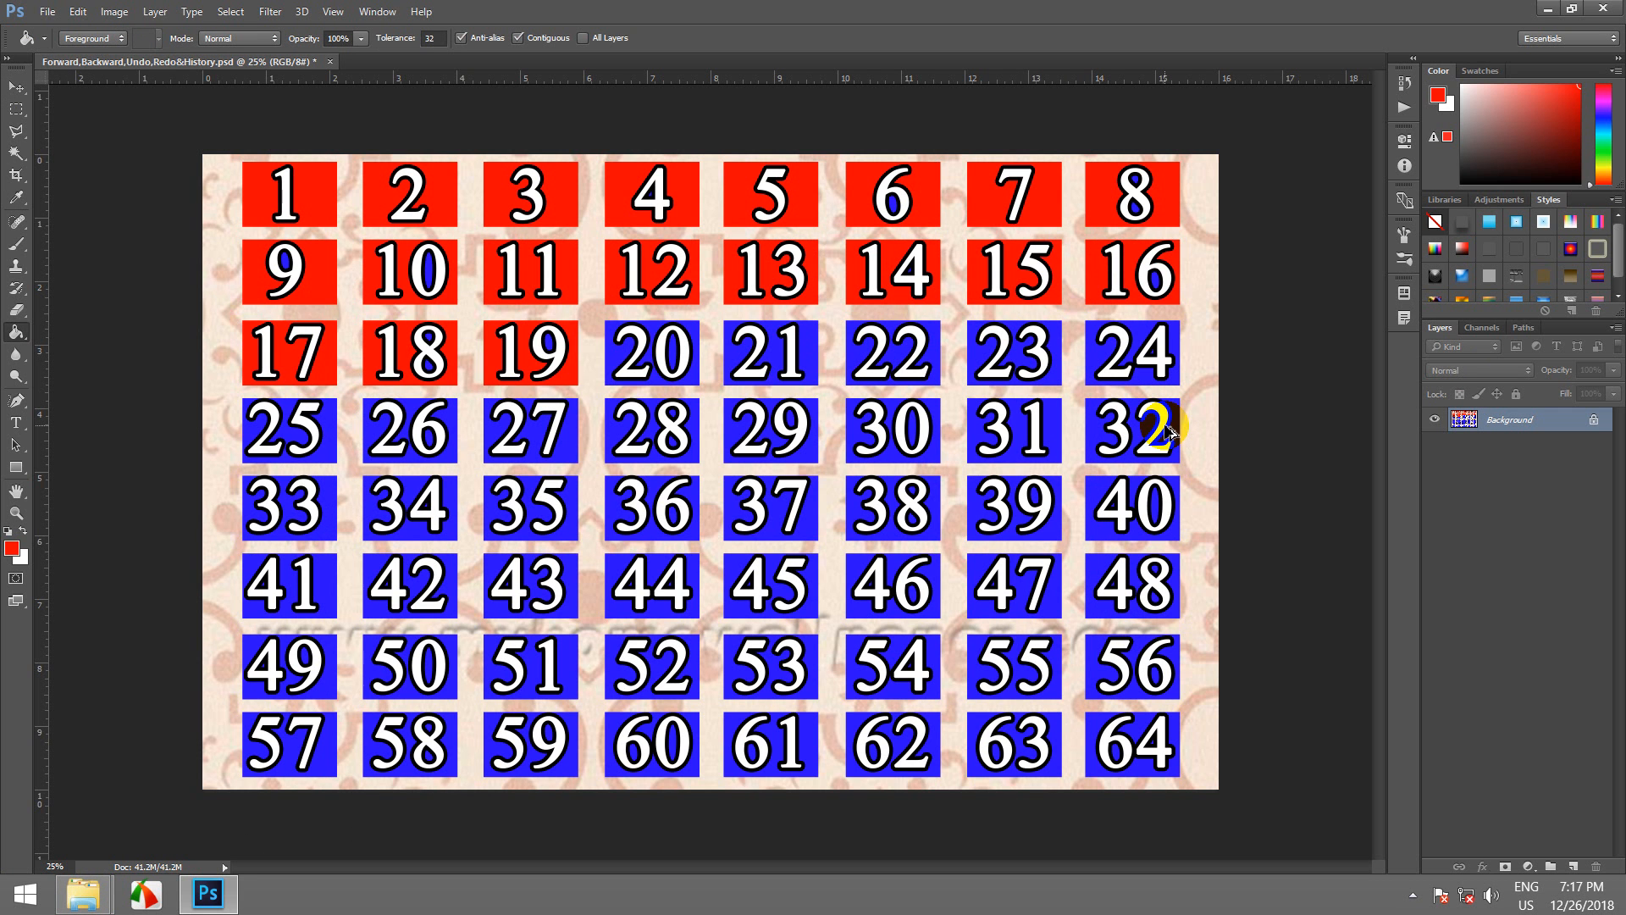
{"action": "key", "text": "ctrl+alt+z"}
{"action": "key", "text": "ctrl+alt+z"}
{"action": "key", "text": "ctrl+alt+z"}
{"action": "key", "text": "ctrl+alt+z"}
{"action": "key", "text": "ctrl+alt+z"}
{"action": "key", "text": "ctrl+alt+z"}
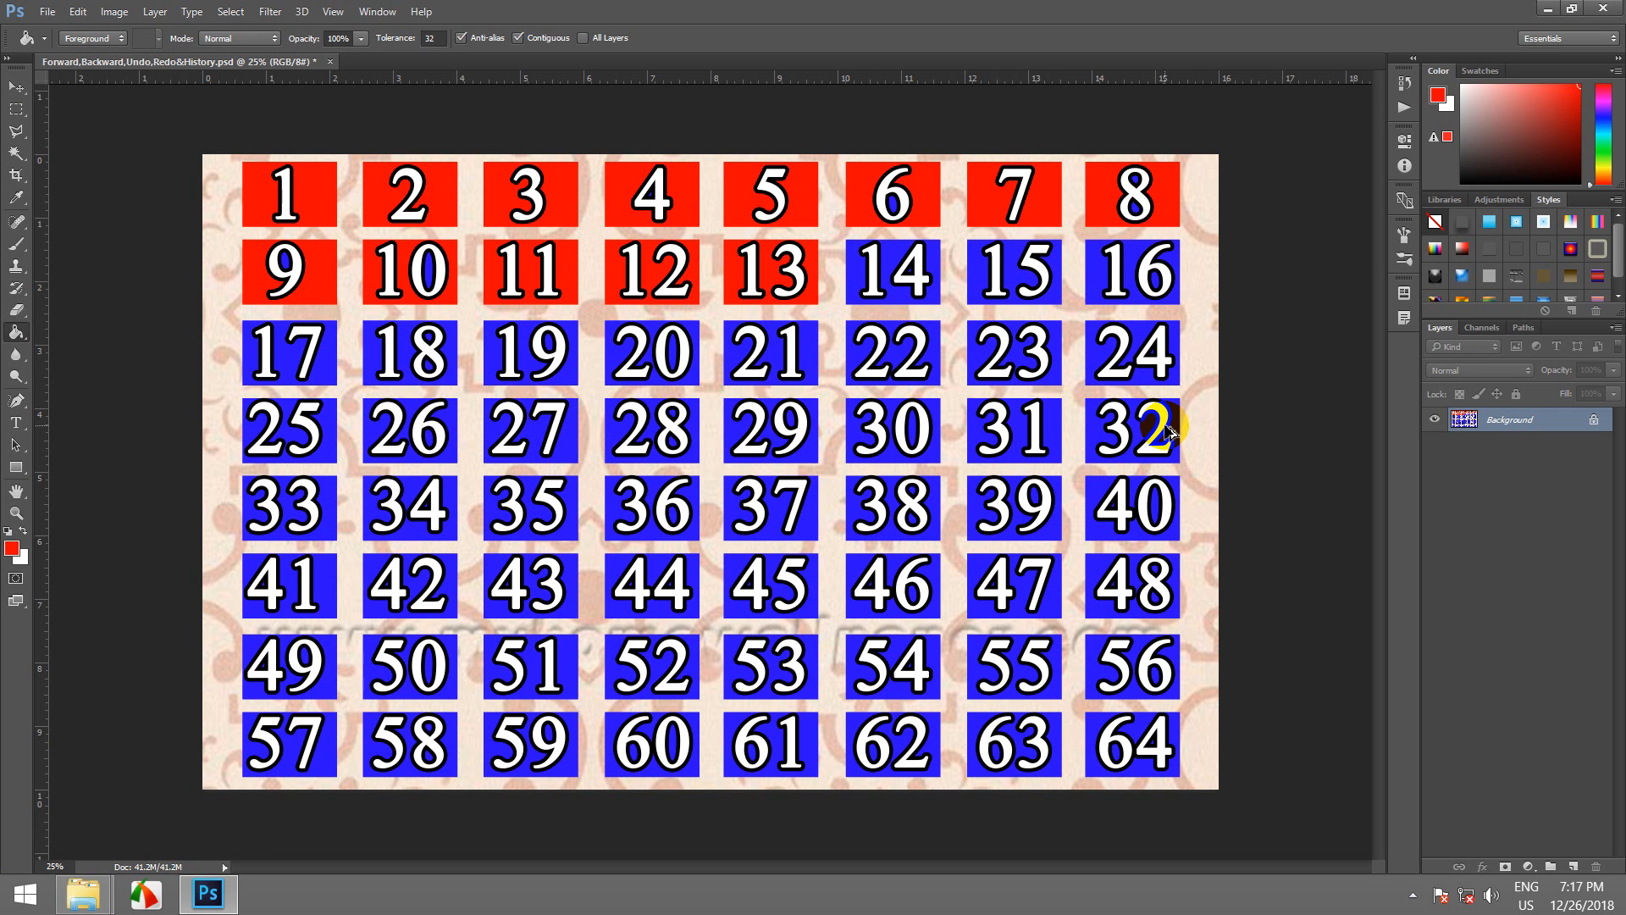
{"action": "key", "text": "ctrl+alt+z"}
{"action": "key", "text": "ctrl+alt+z"}
{"action": "key", "text": "ctrl+alt+z"}
{"action": "key", "text": "ctrl+alt+z"}
{"action": "key", "text": "ctrl+alt+z"}
{"action": "key", "text": "ctrl+alt+z"}
{"action": "key", "text": "ctrl+alt+z"}
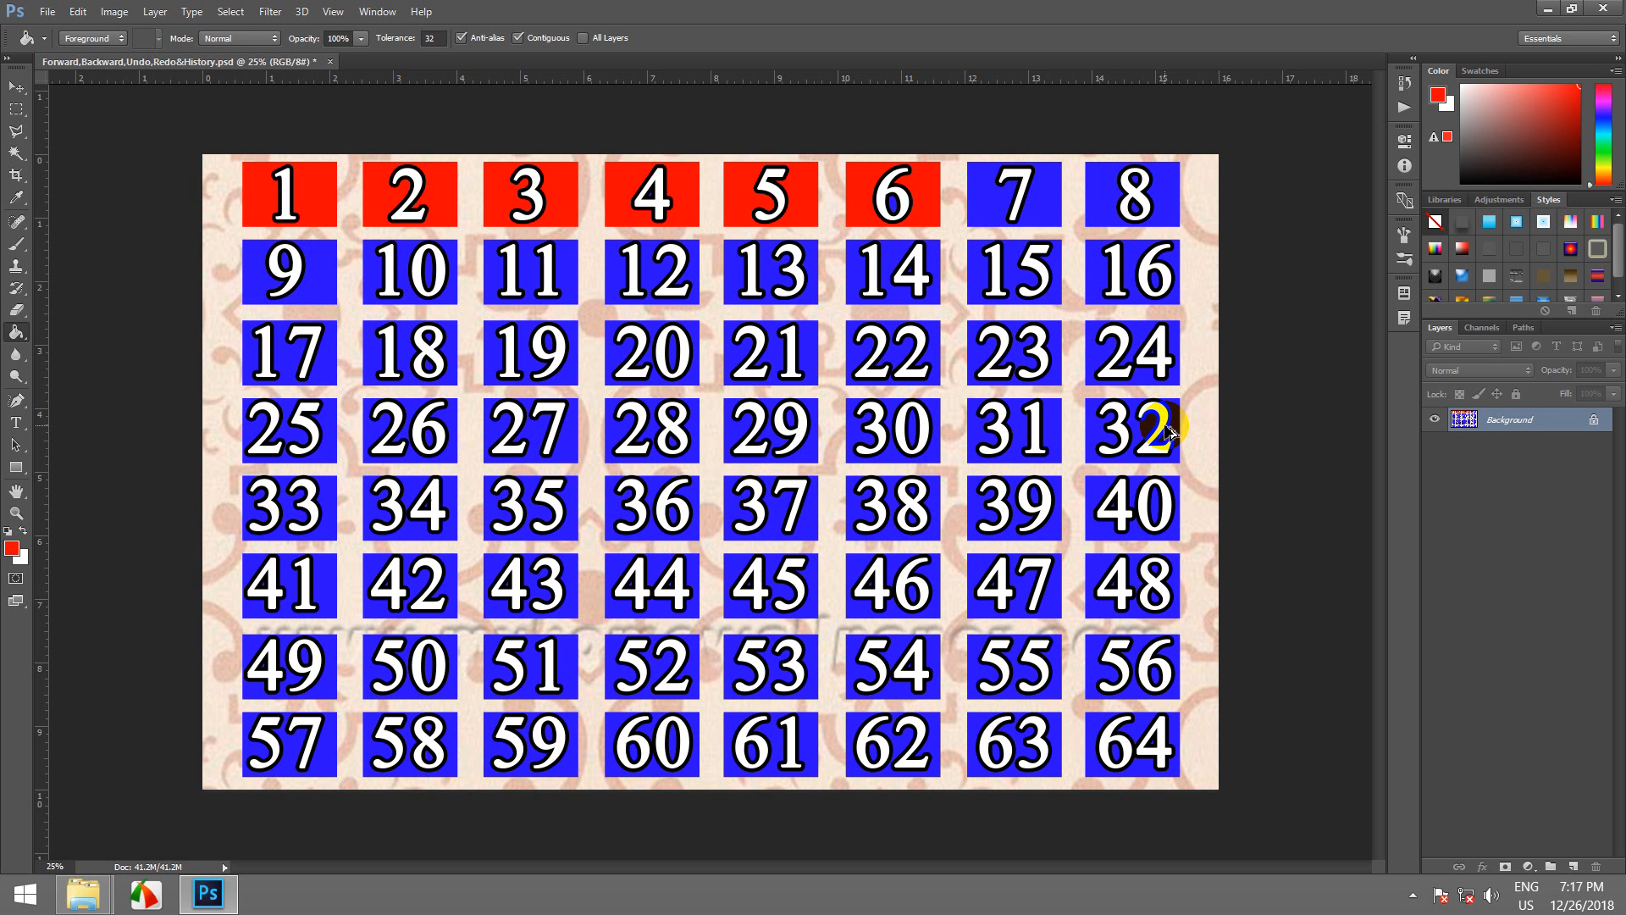
{"action": "key", "text": "ctrl+alt+z"}
{"action": "key", "text": "ctrl+alt+z"}
{"action": "key", "text": "ctrl+alt+z"}
{"action": "key", "text": "ctrl+alt+z"}
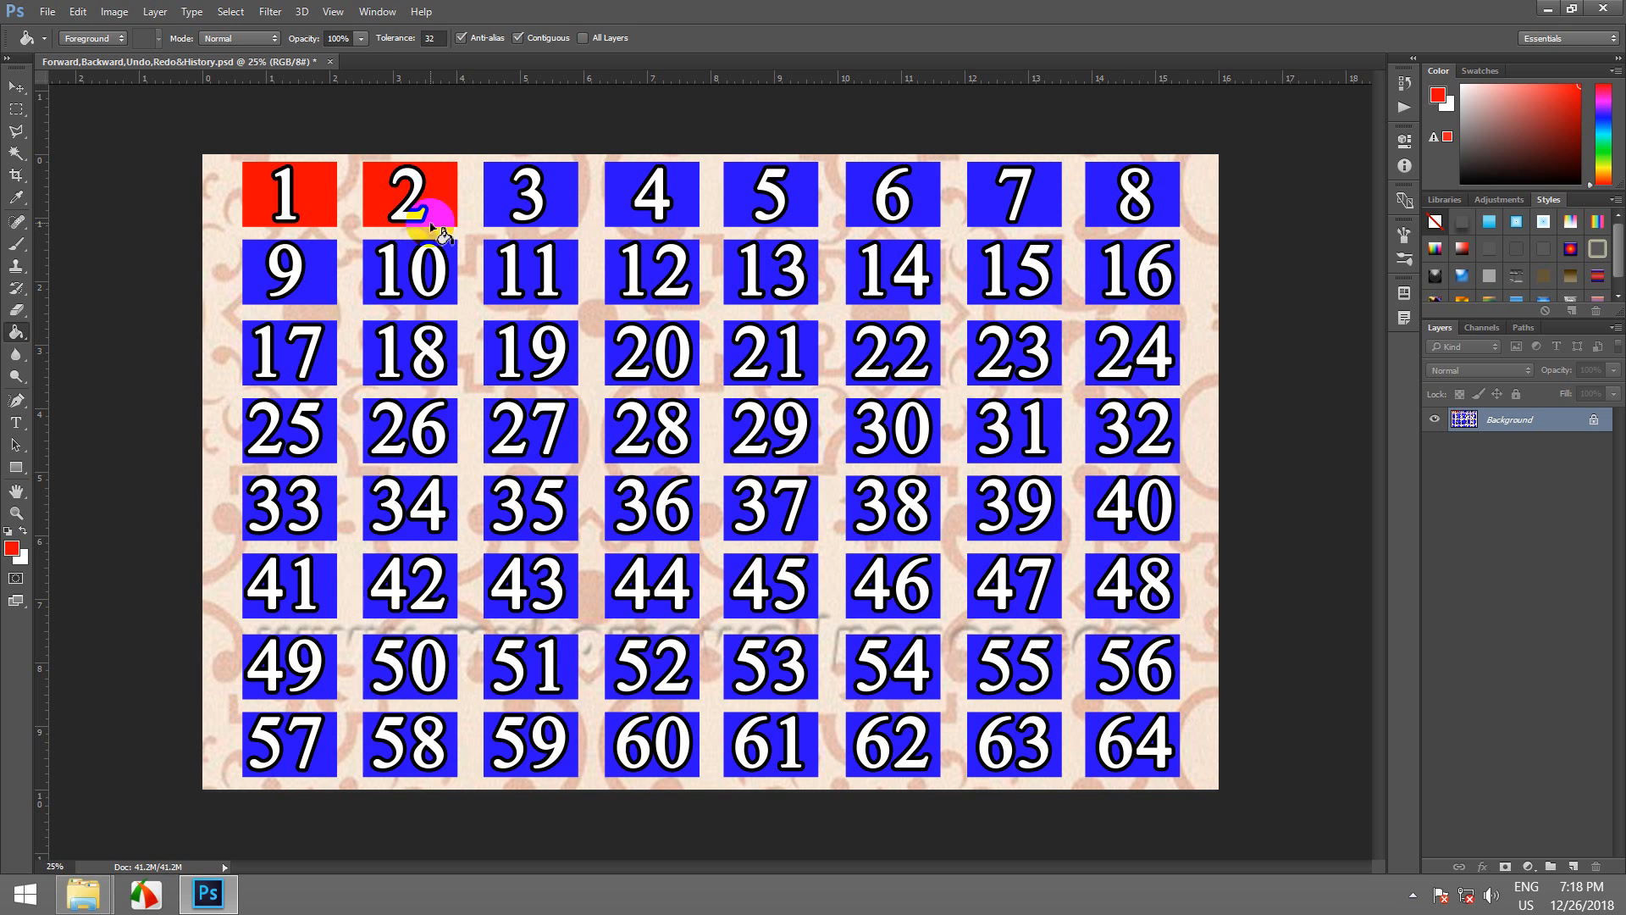
- Show the document's history and revert the image to its opening snapshot
{"action": "left_click", "coordinate": [377, 11]}
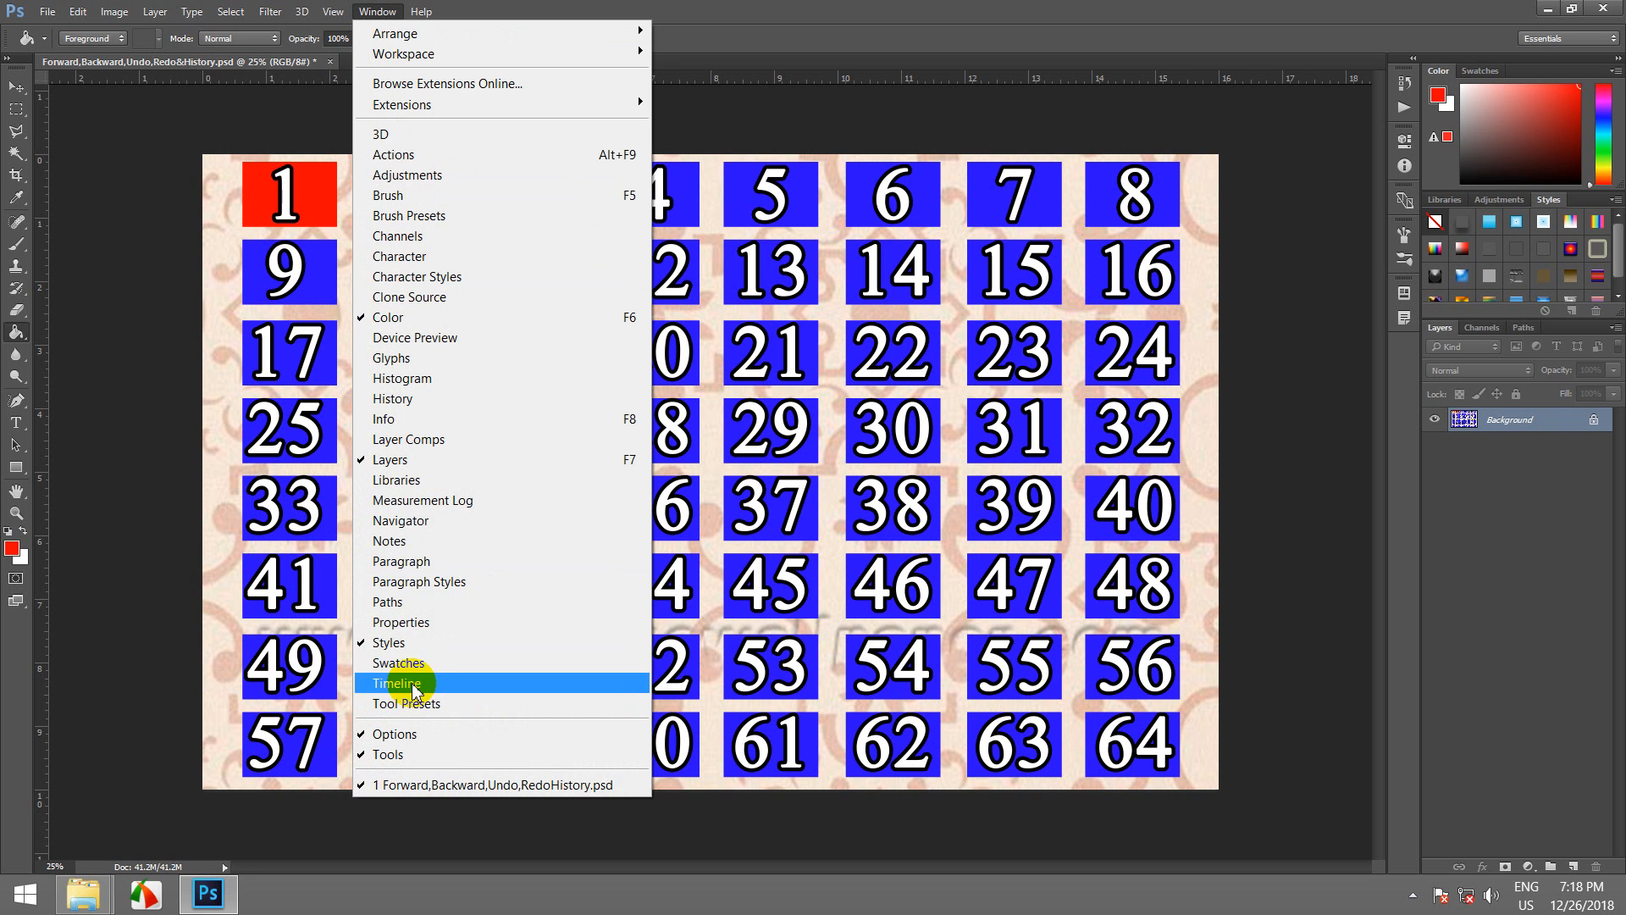
{"action": "left_click", "coordinate": [421, 398]}
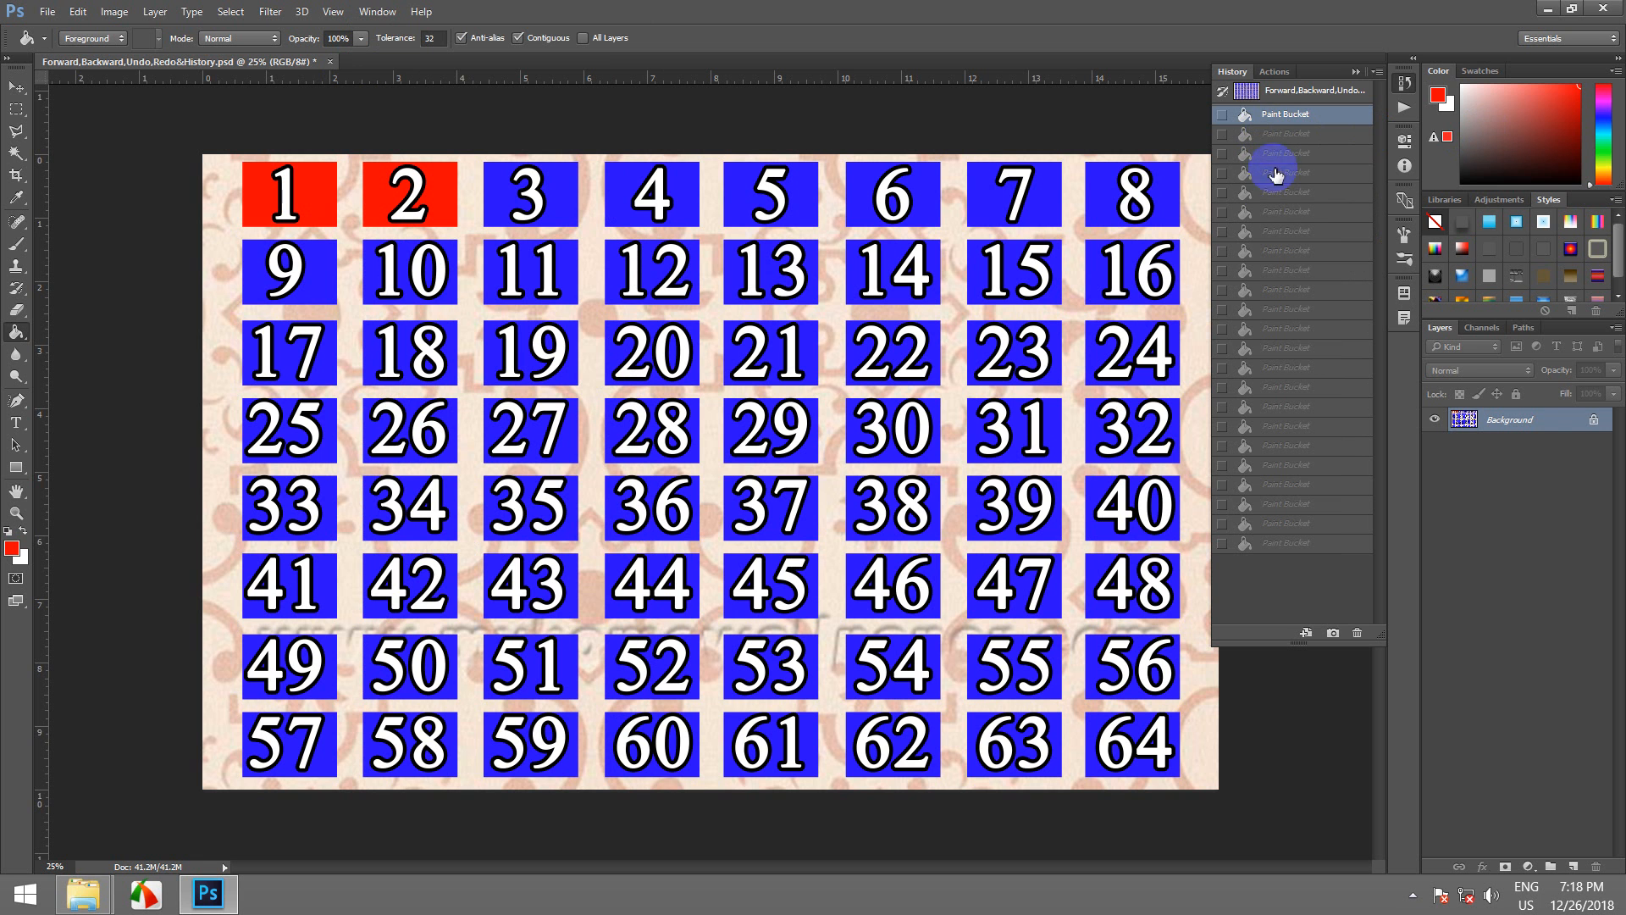
{"action": "left_click", "coordinate": [1268, 91]}
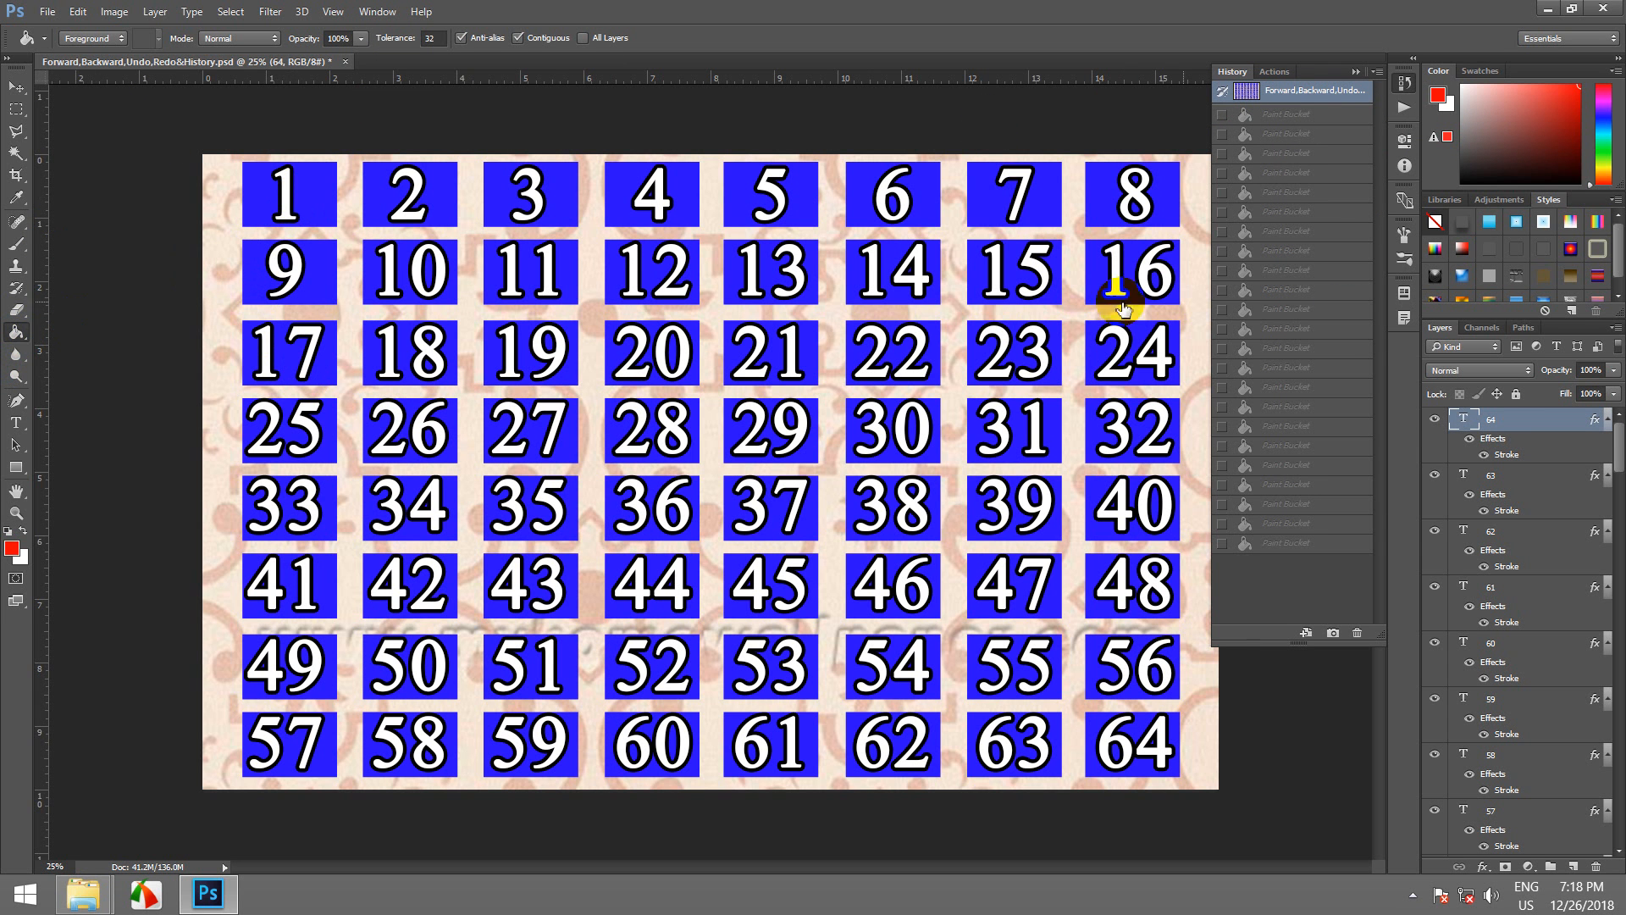
- Flatten the image again and fill the first-row boxes, numbered 1 to 8, with red
{"action": "left_click", "coordinate": [155, 11]}
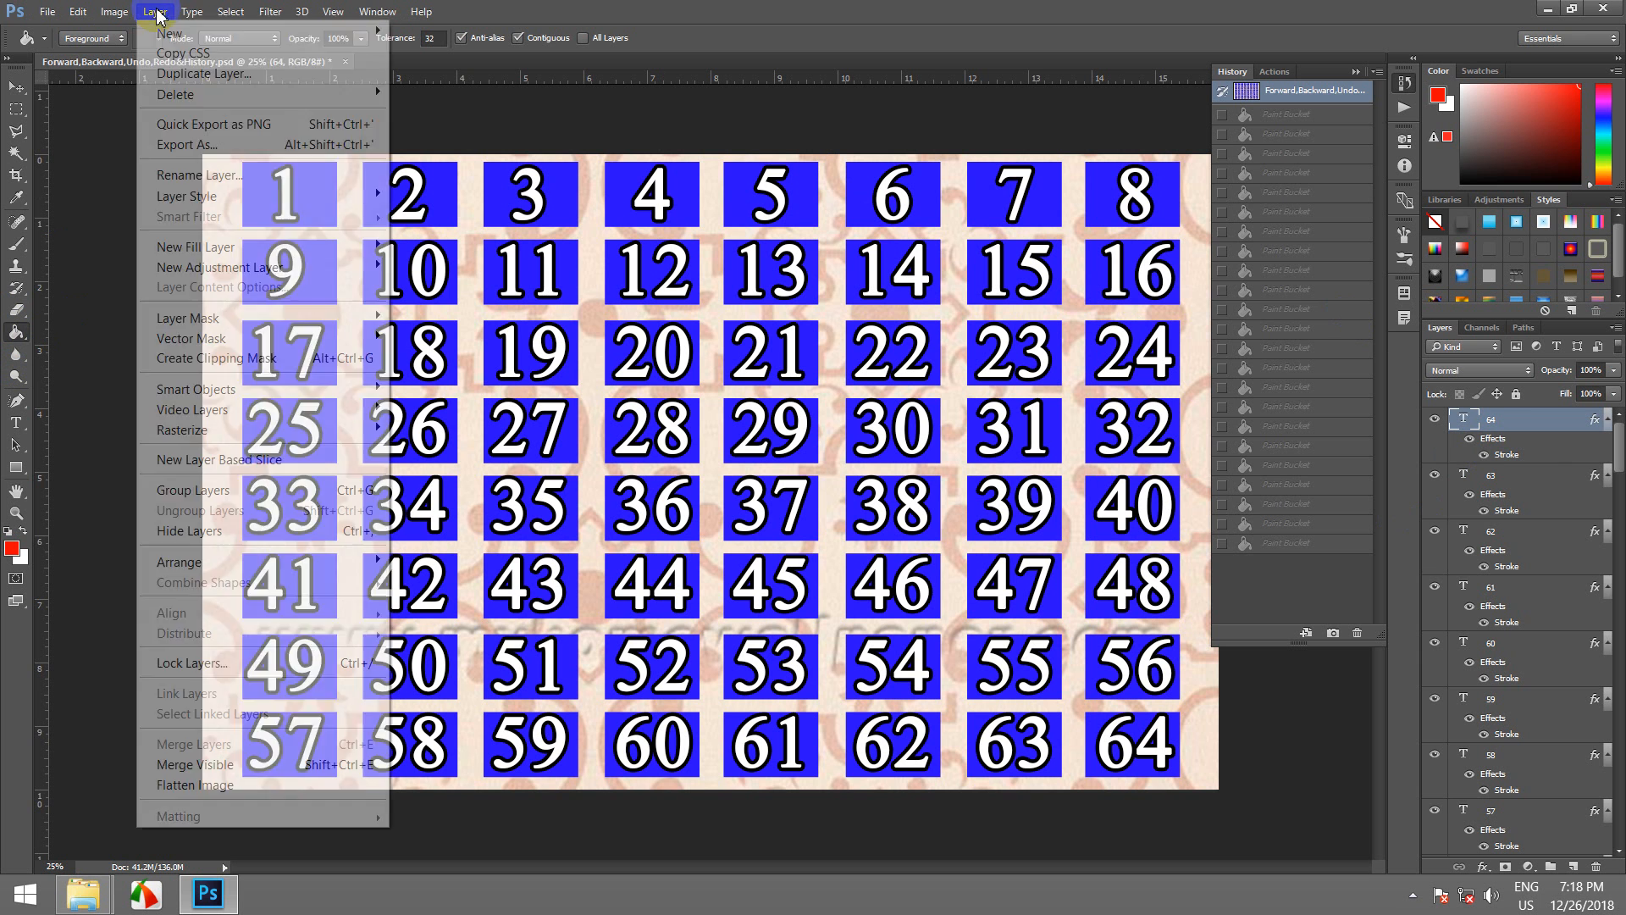
{"action": "left_click", "coordinate": [242, 798]}
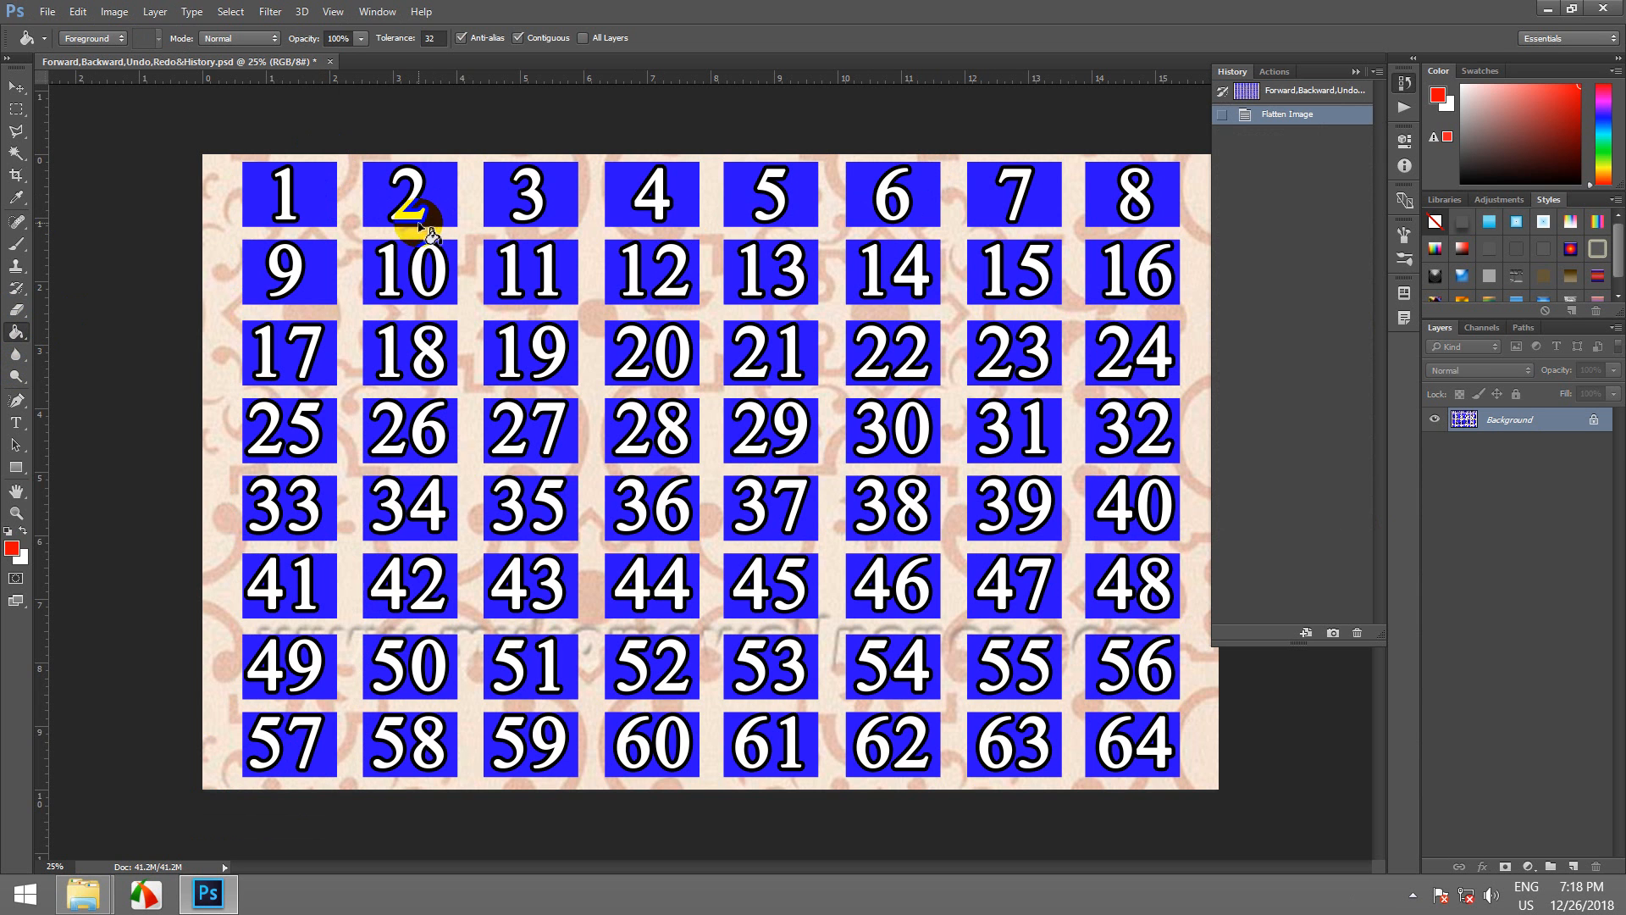
{"action": "left_click", "coordinate": [327, 189]}
{"action": "left_click", "coordinate": [452, 222]}
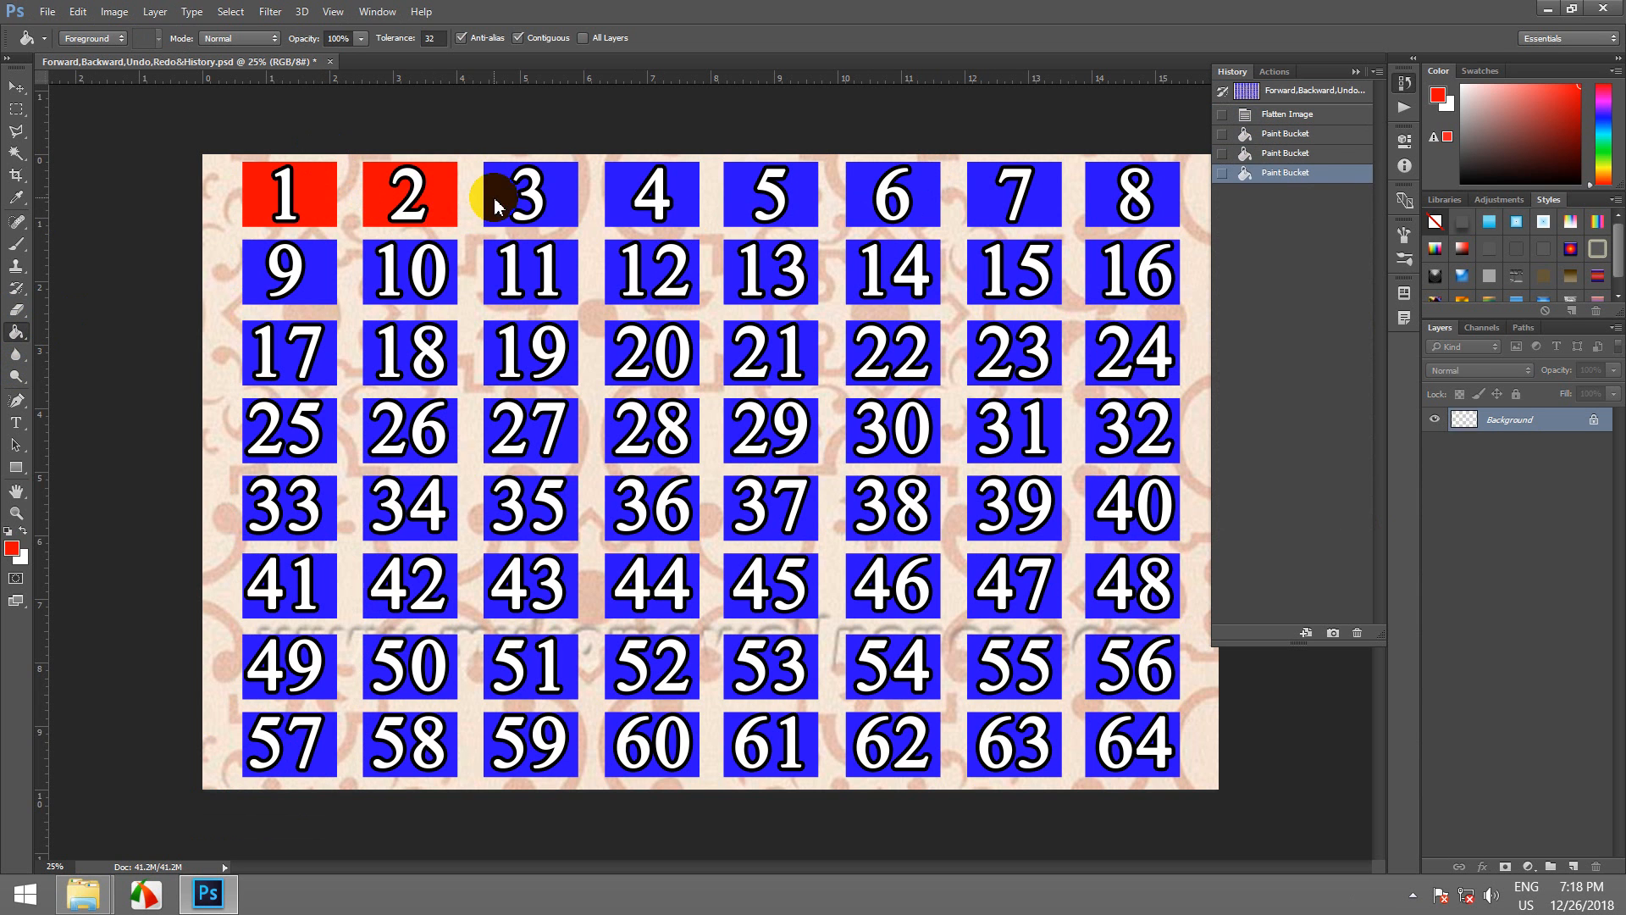
{"action": "left_click", "coordinate": [534, 212]}
{"action": "left_click", "coordinate": [657, 212]}
{"action": "left_click", "coordinate": [756, 211]}
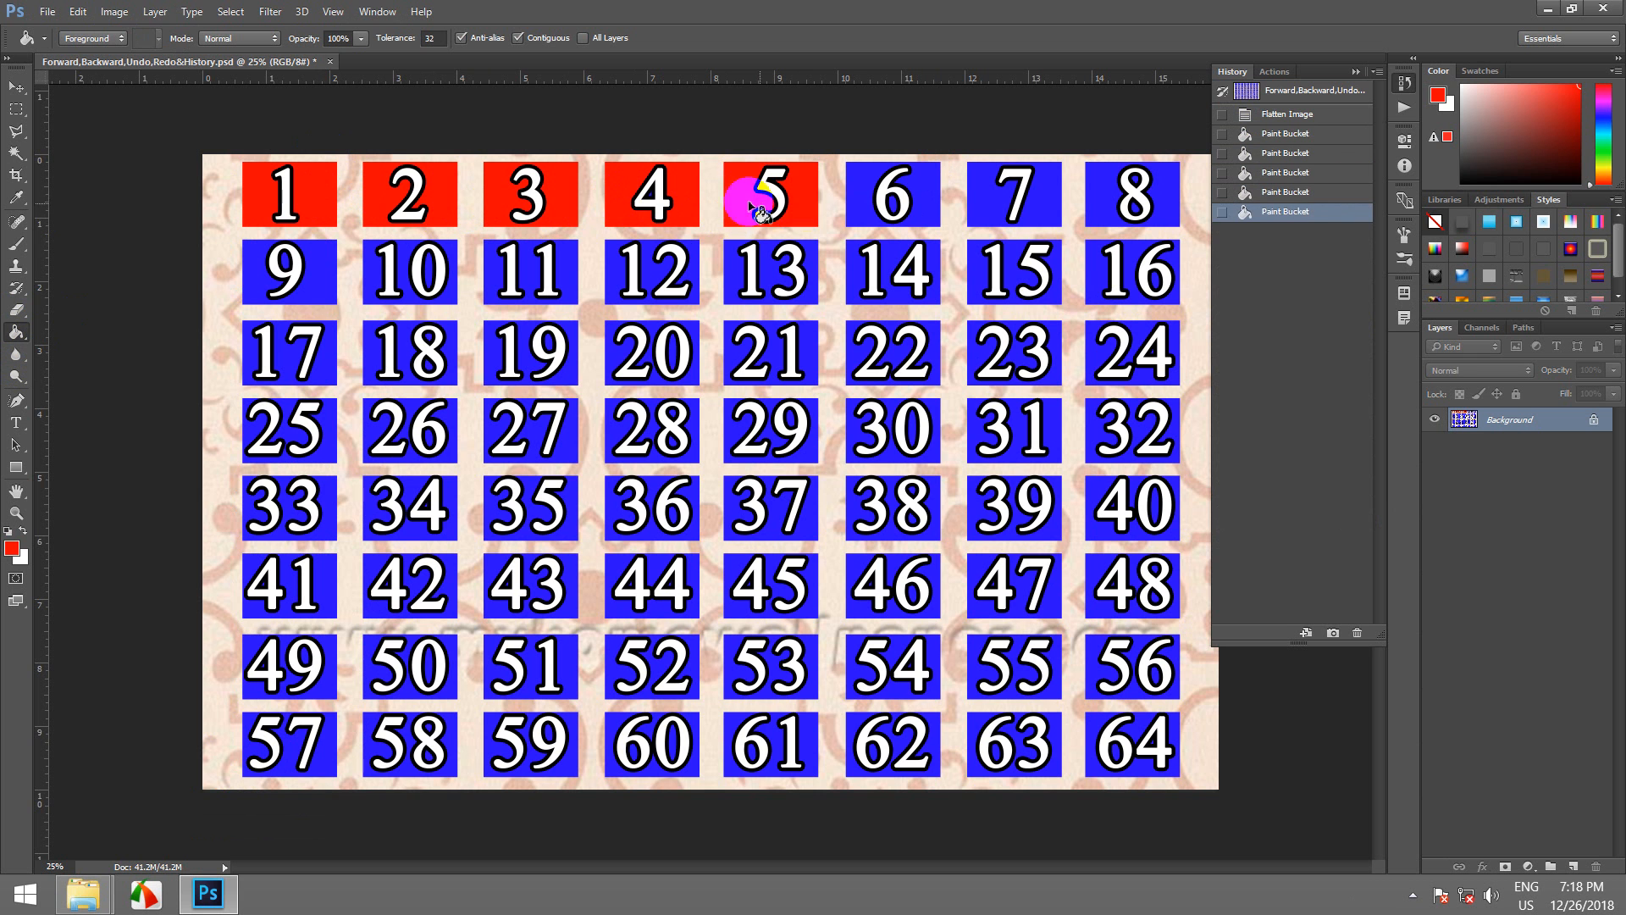
{"action": "left_click", "coordinate": [877, 204]}
{"action": "left_click", "coordinate": [1027, 216]}
{"action": "left_click", "coordinate": [1102, 203]}
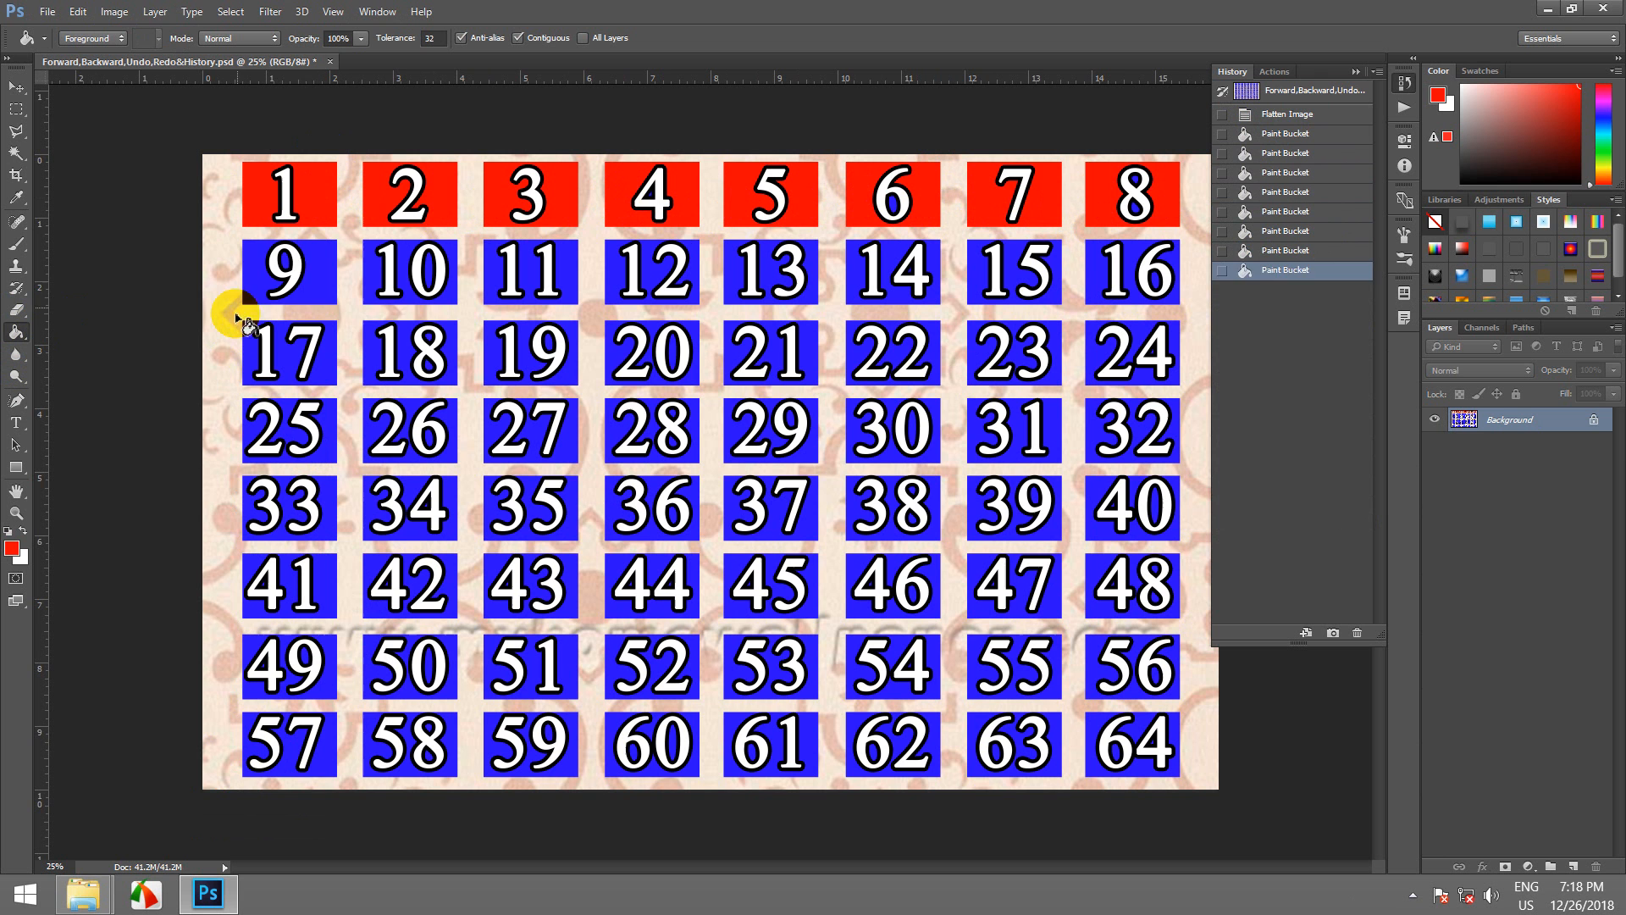
- Fill the second-row boxes, 9 to 16, of the newly flattened image with red
{"action": "left_click", "coordinate": [313, 267]}
{"action": "left_click", "coordinate": [385, 280]}
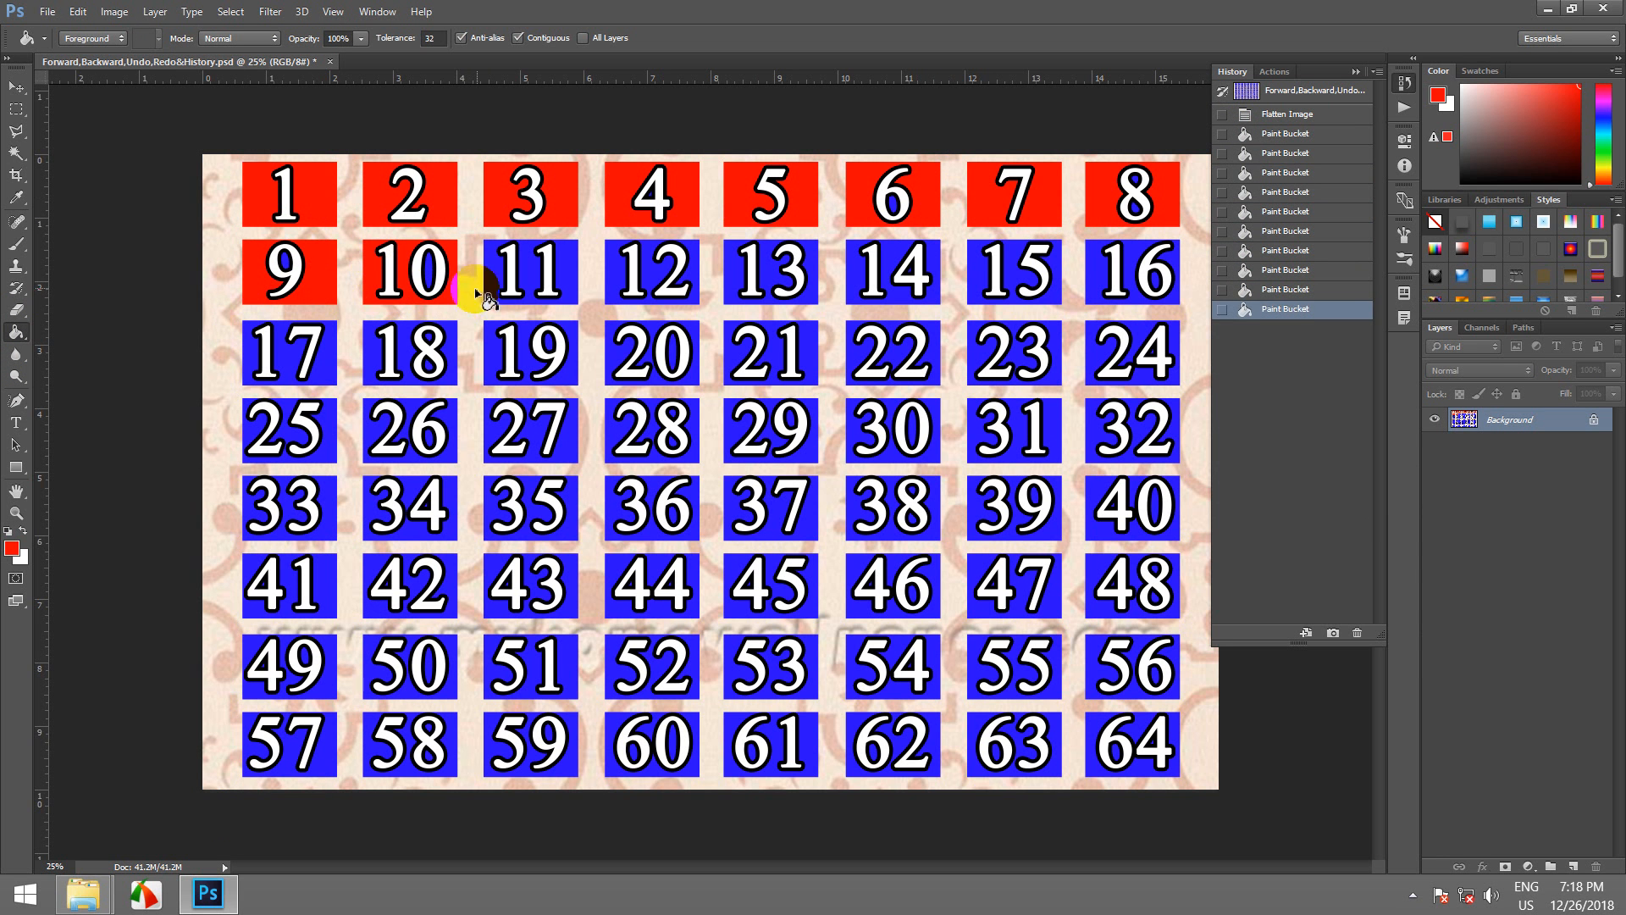
{"action": "left_click", "coordinate": [499, 269]}
{"action": "left_click", "coordinate": [610, 273]}
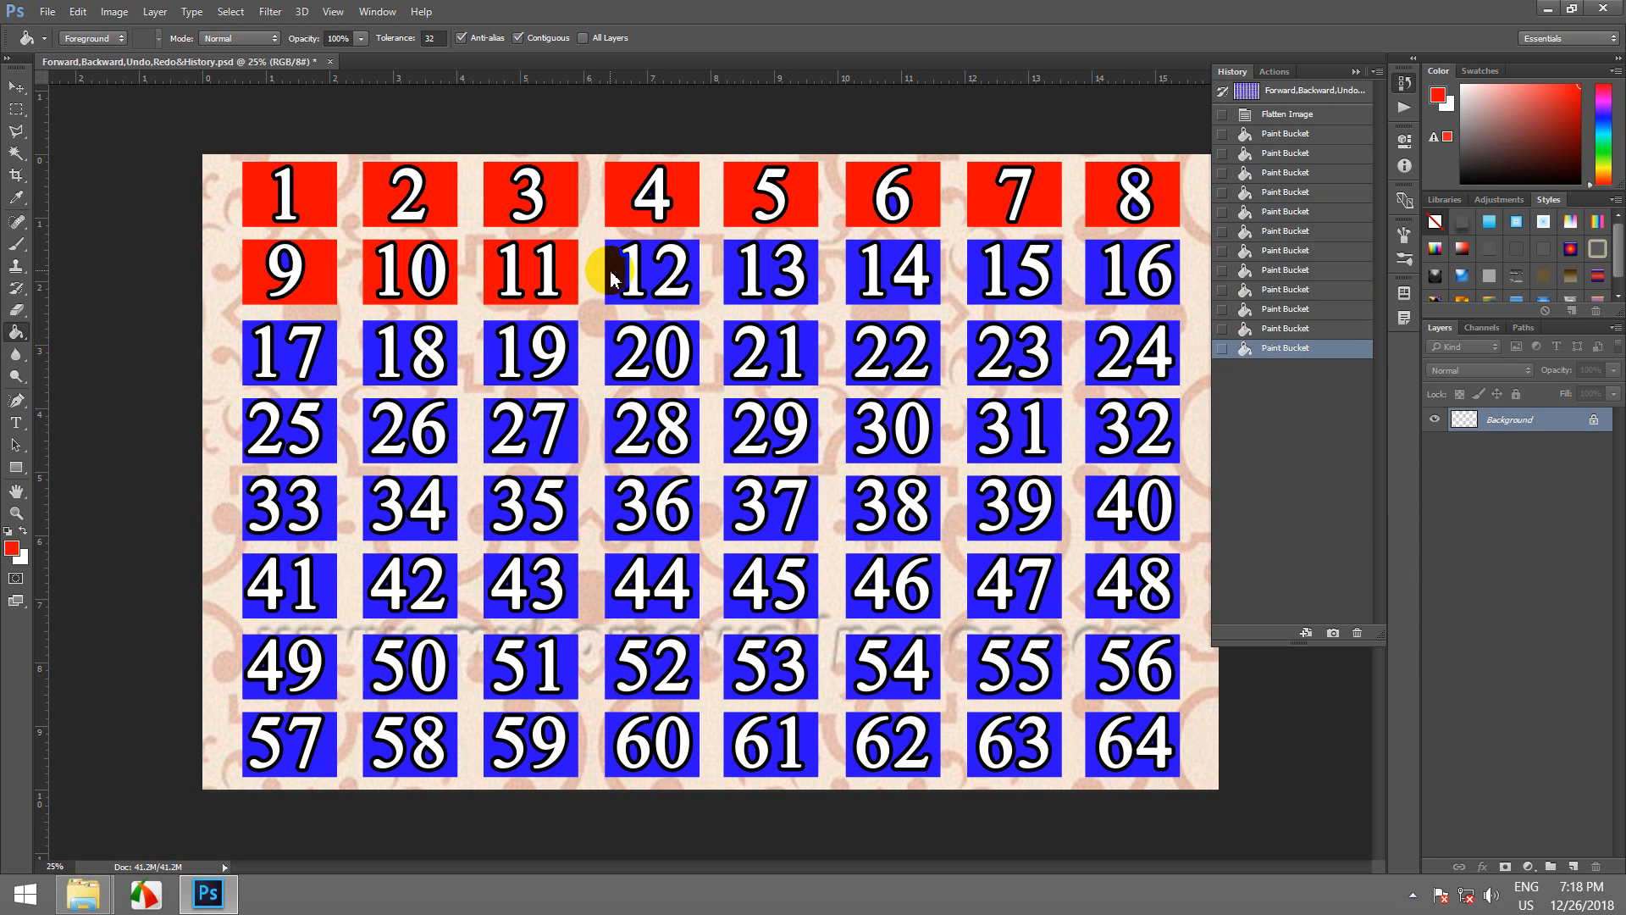
{"action": "left_click", "coordinate": [736, 271]}
{"action": "left_click", "coordinate": [858, 271]}
{"action": "left_click", "coordinate": [974, 269]}
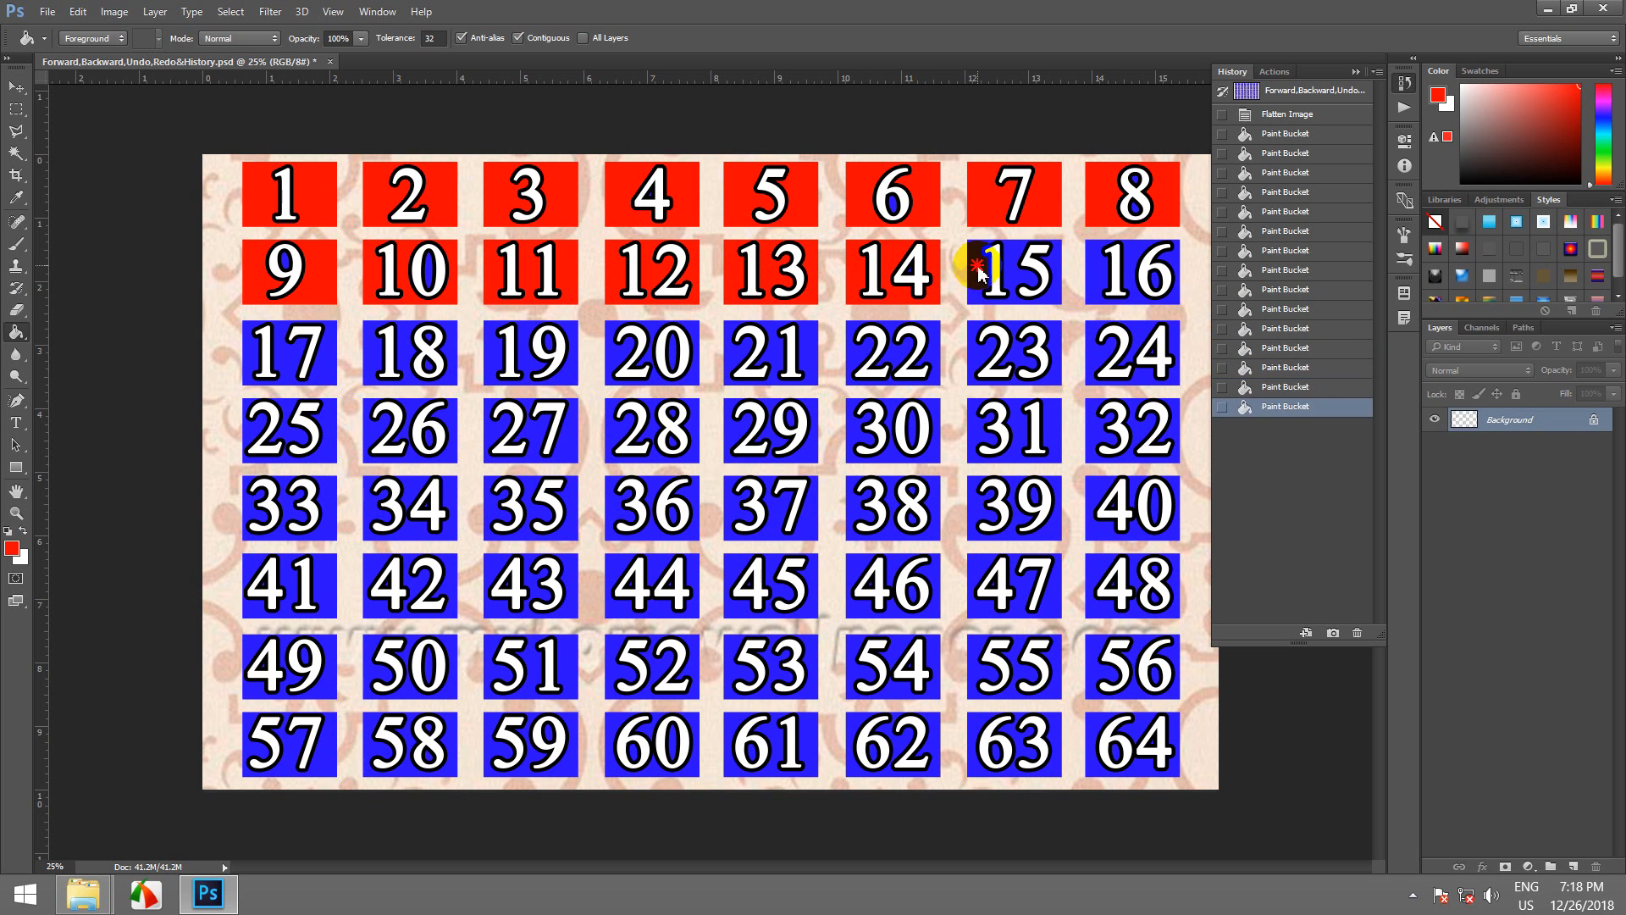
{"action": "left_click", "coordinate": [1101, 269]}
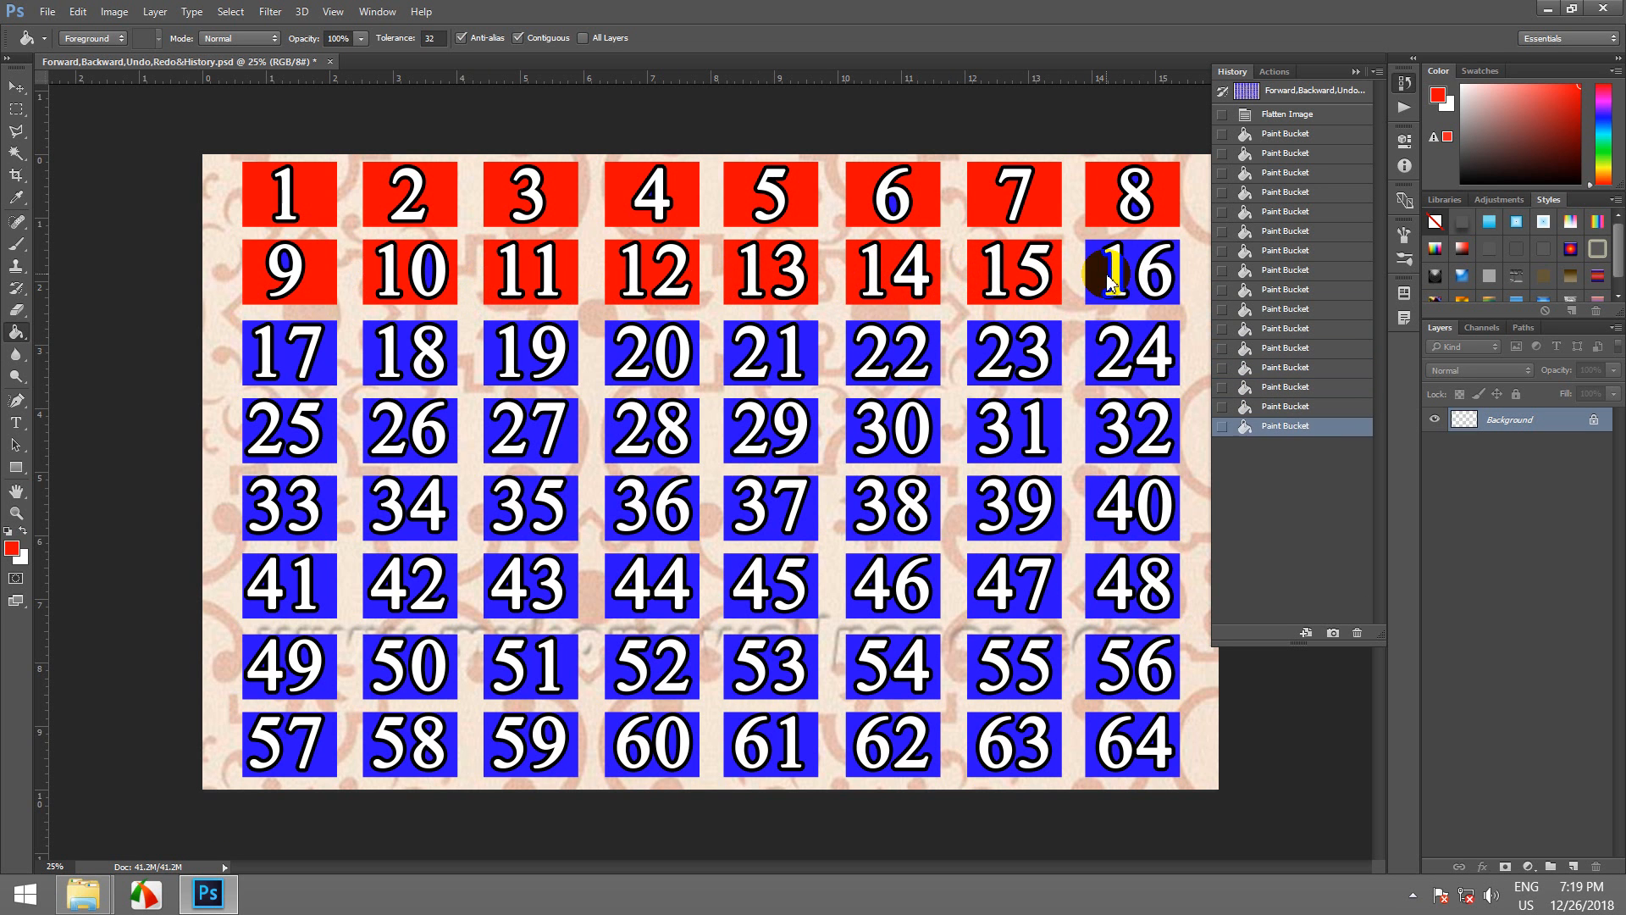
- Fill the third-row boxes, 17 to 24, of the newly flattened image with red
{"action": "left_click", "coordinate": [320, 363]}
{"action": "left_click", "coordinate": [383, 353]}
{"action": "left_click", "coordinate": [563, 373]}
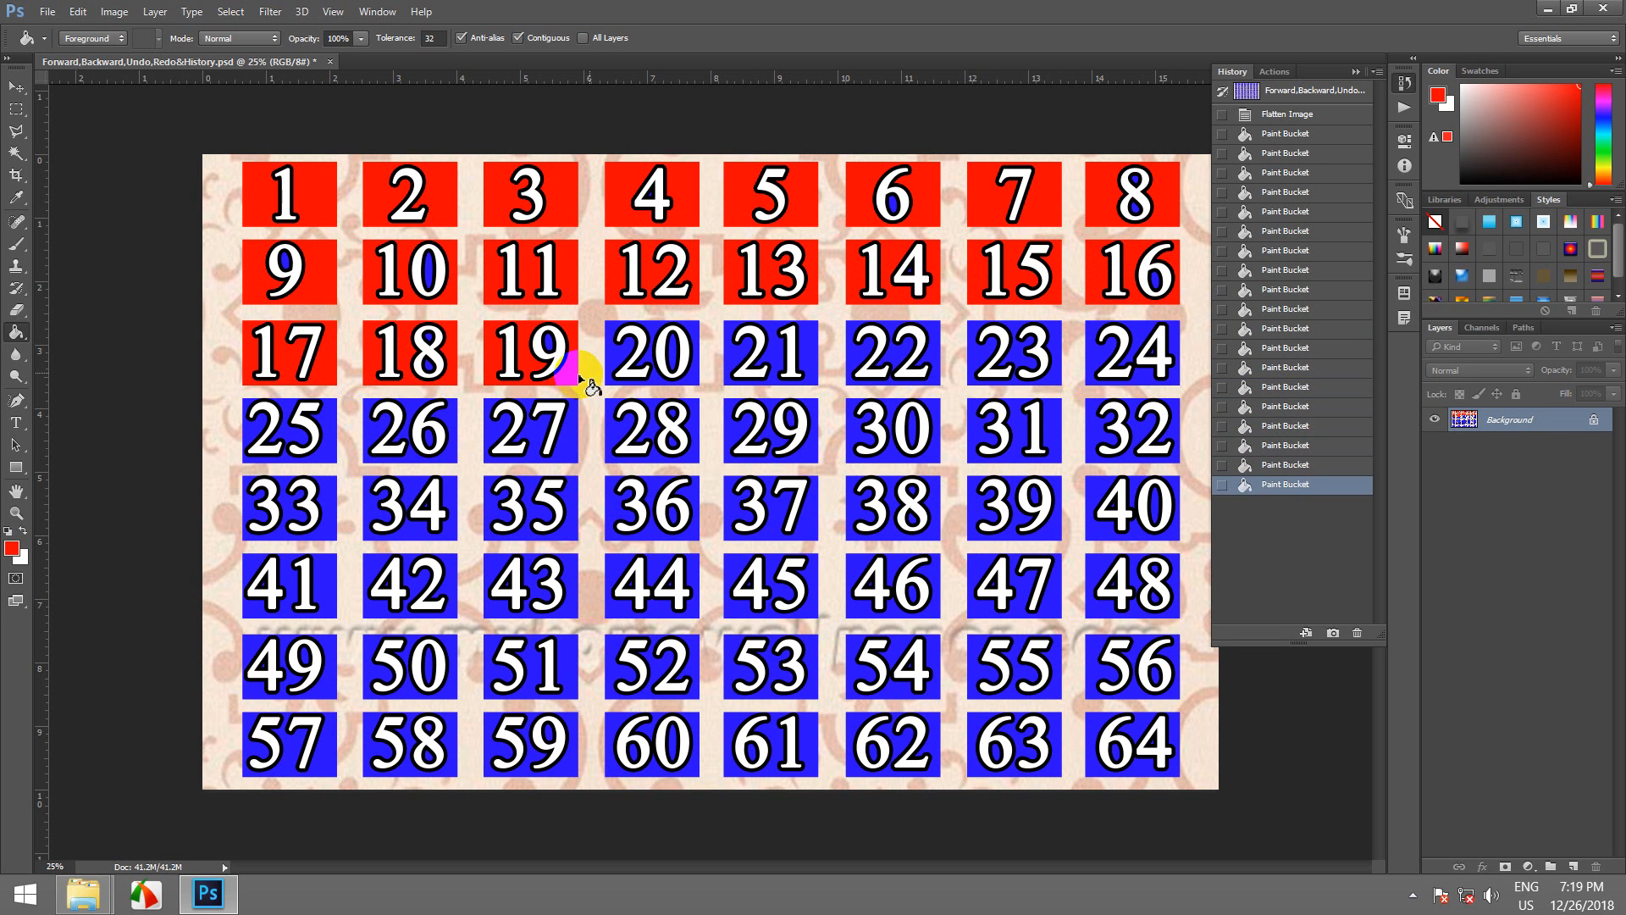
{"action": "left_click", "coordinate": [637, 354]}
{"action": "left_click", "coordinate": [775, 357]}
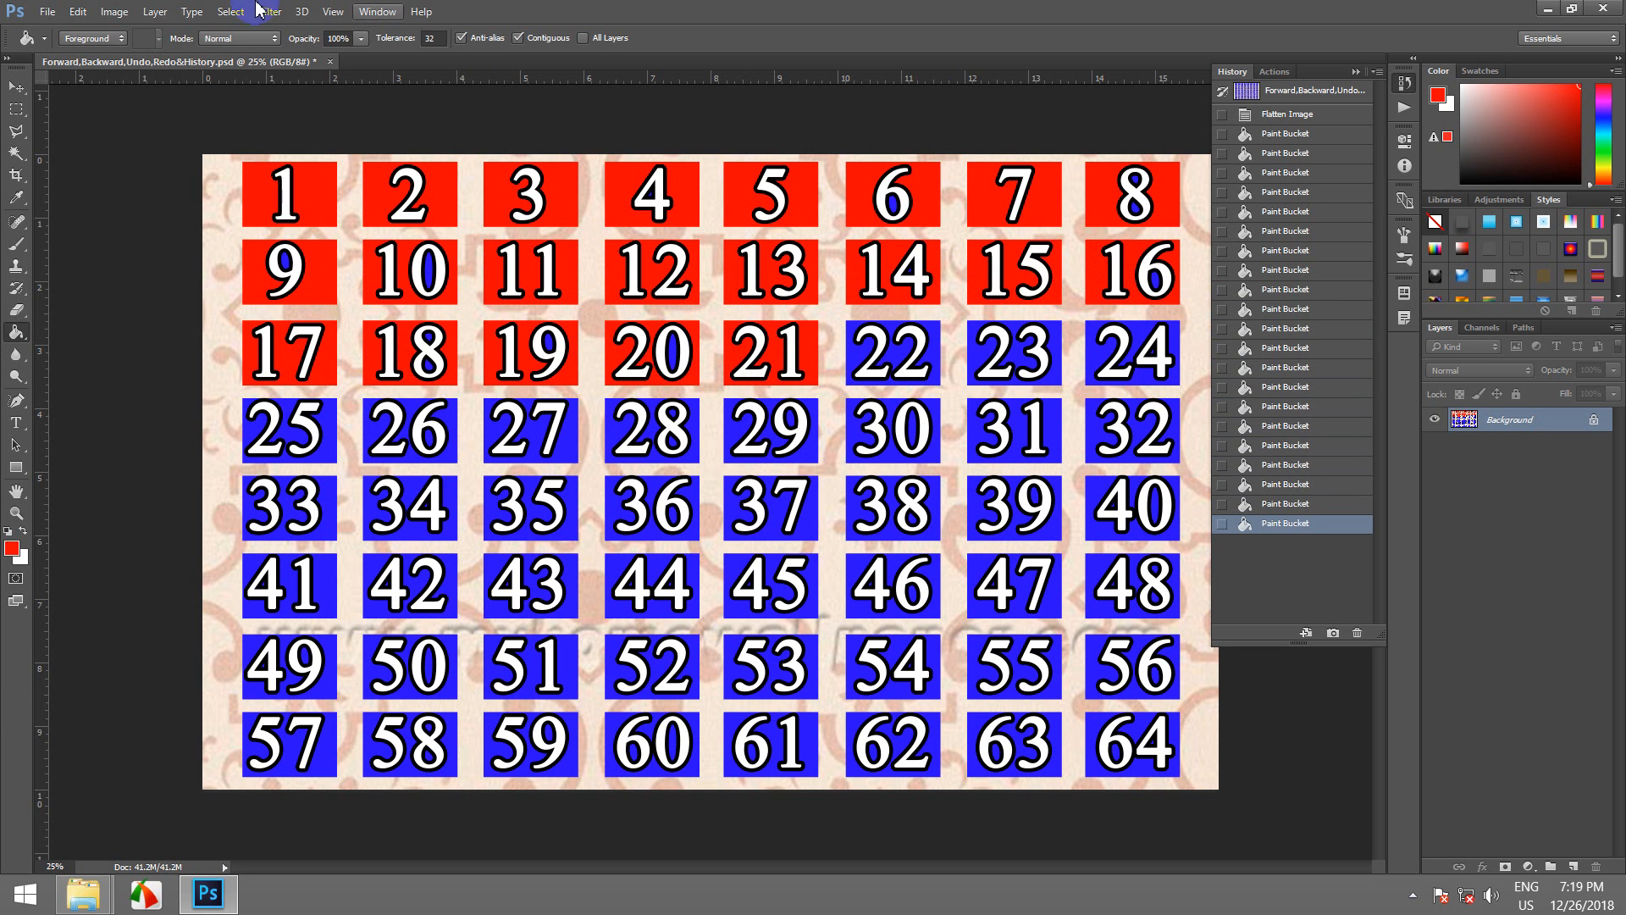
{"action": "left_click", "coordinate": [868, 363]}
{"action": "left_click", "coordinate": [991, 353]}
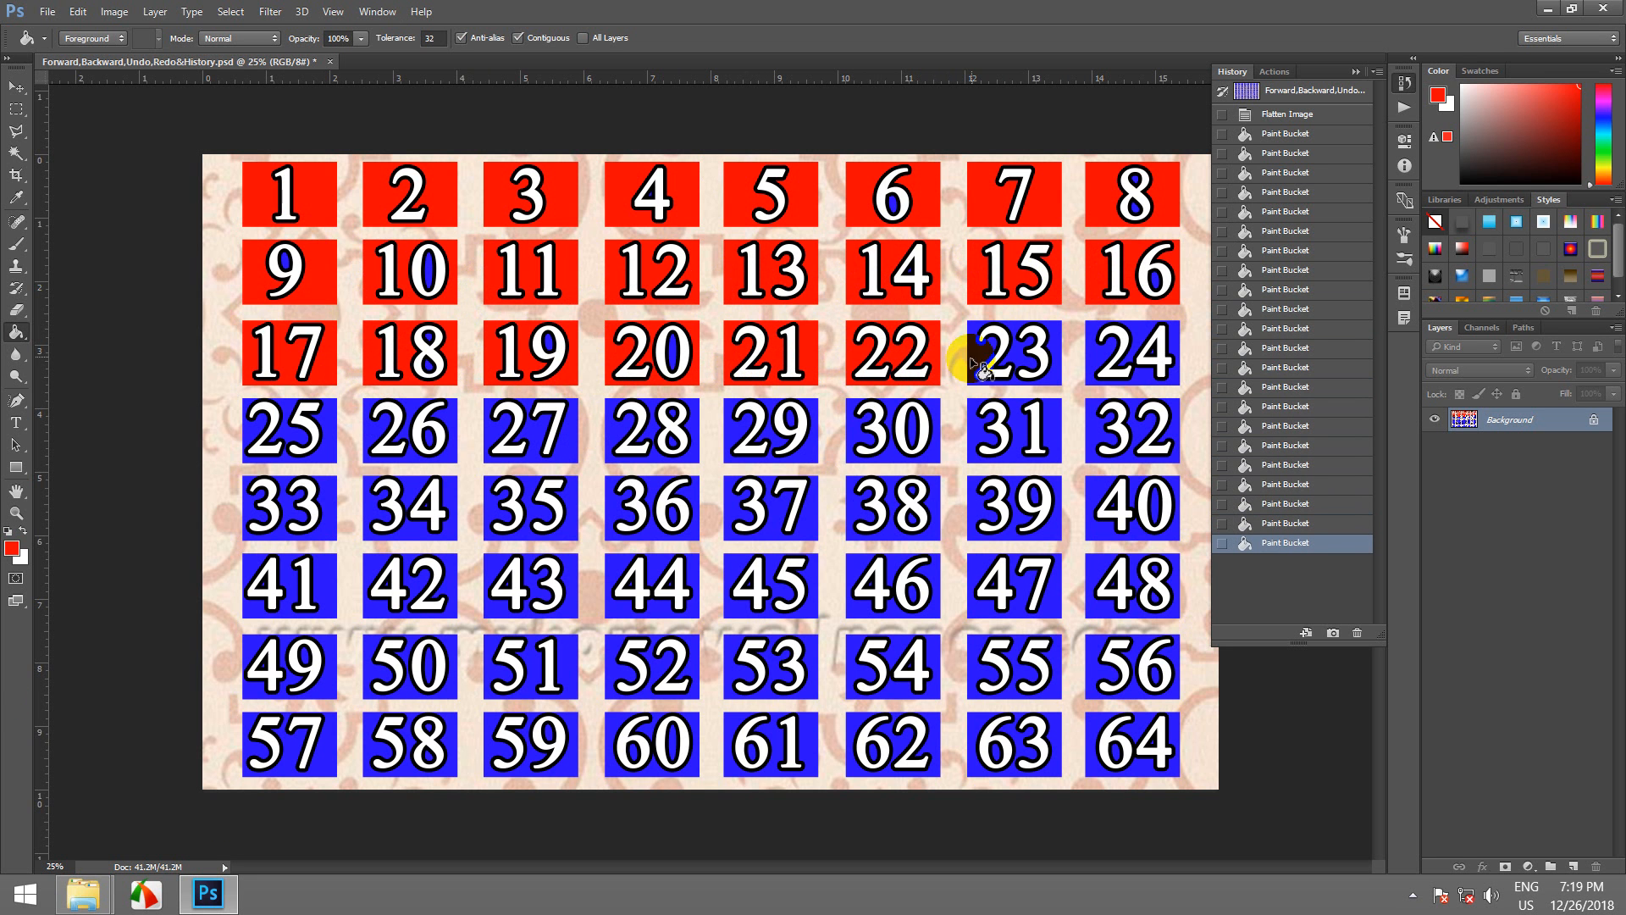
{"action": "left_click", "coordinate": [1101, 352]}
- Fill the fourth-row boxes, from 32 back to 25, of the flattened image with red
{"action": "left_click", "coordinate": [1090, 440]}
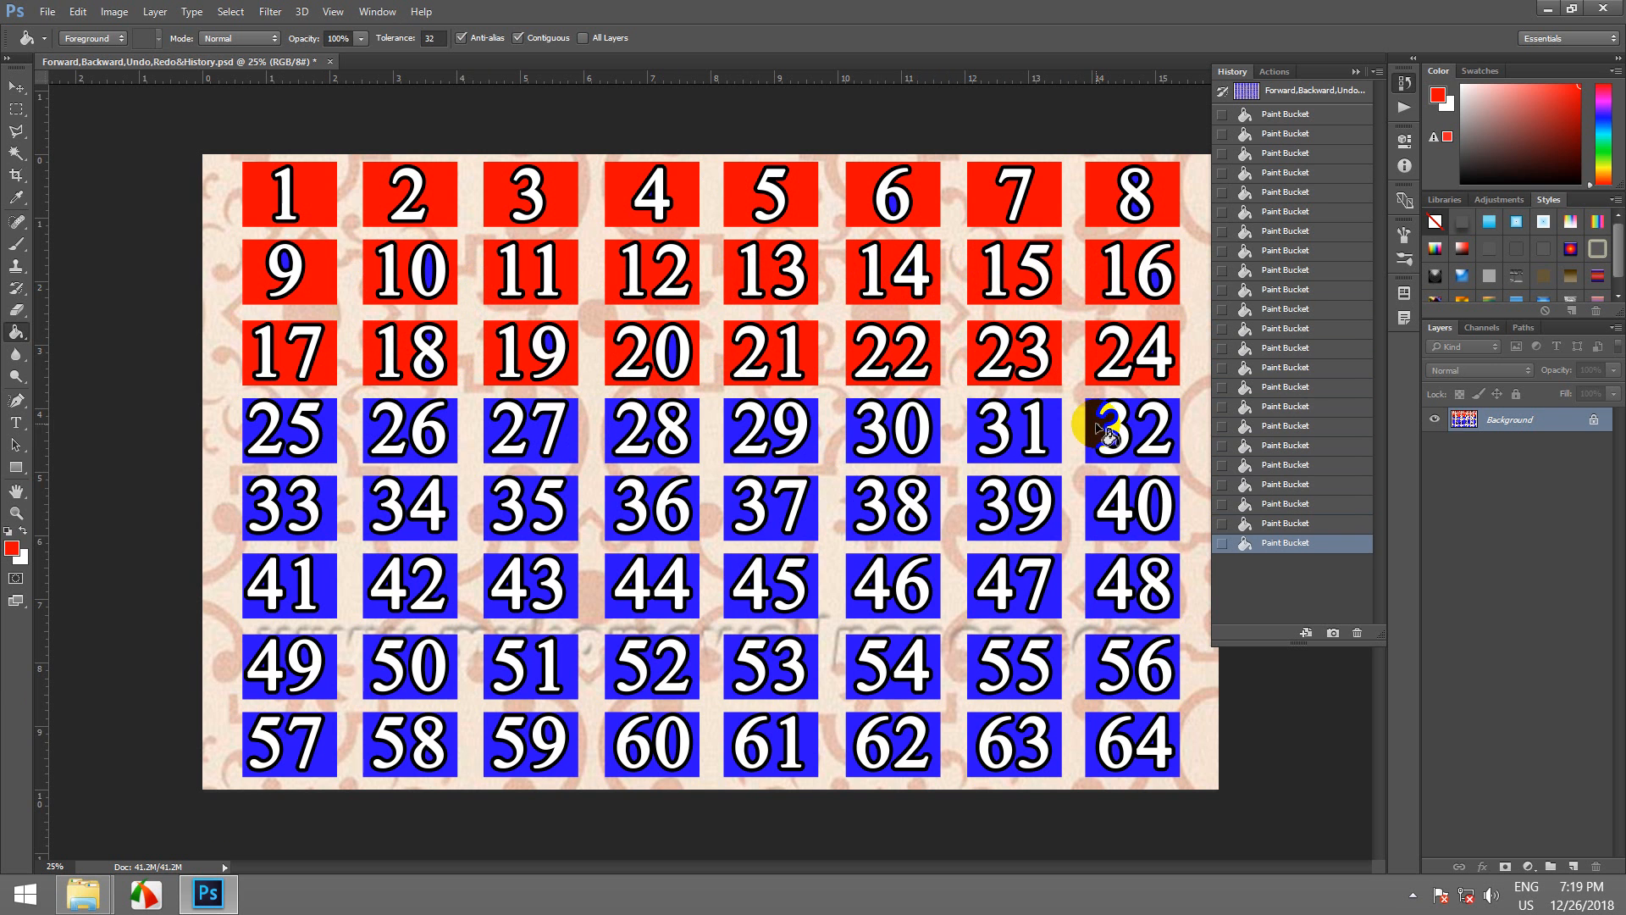
{"action": "left_click", "coordinate": [1017, 443]}
{"action": "left_click", "coordinate": [885, 450]}
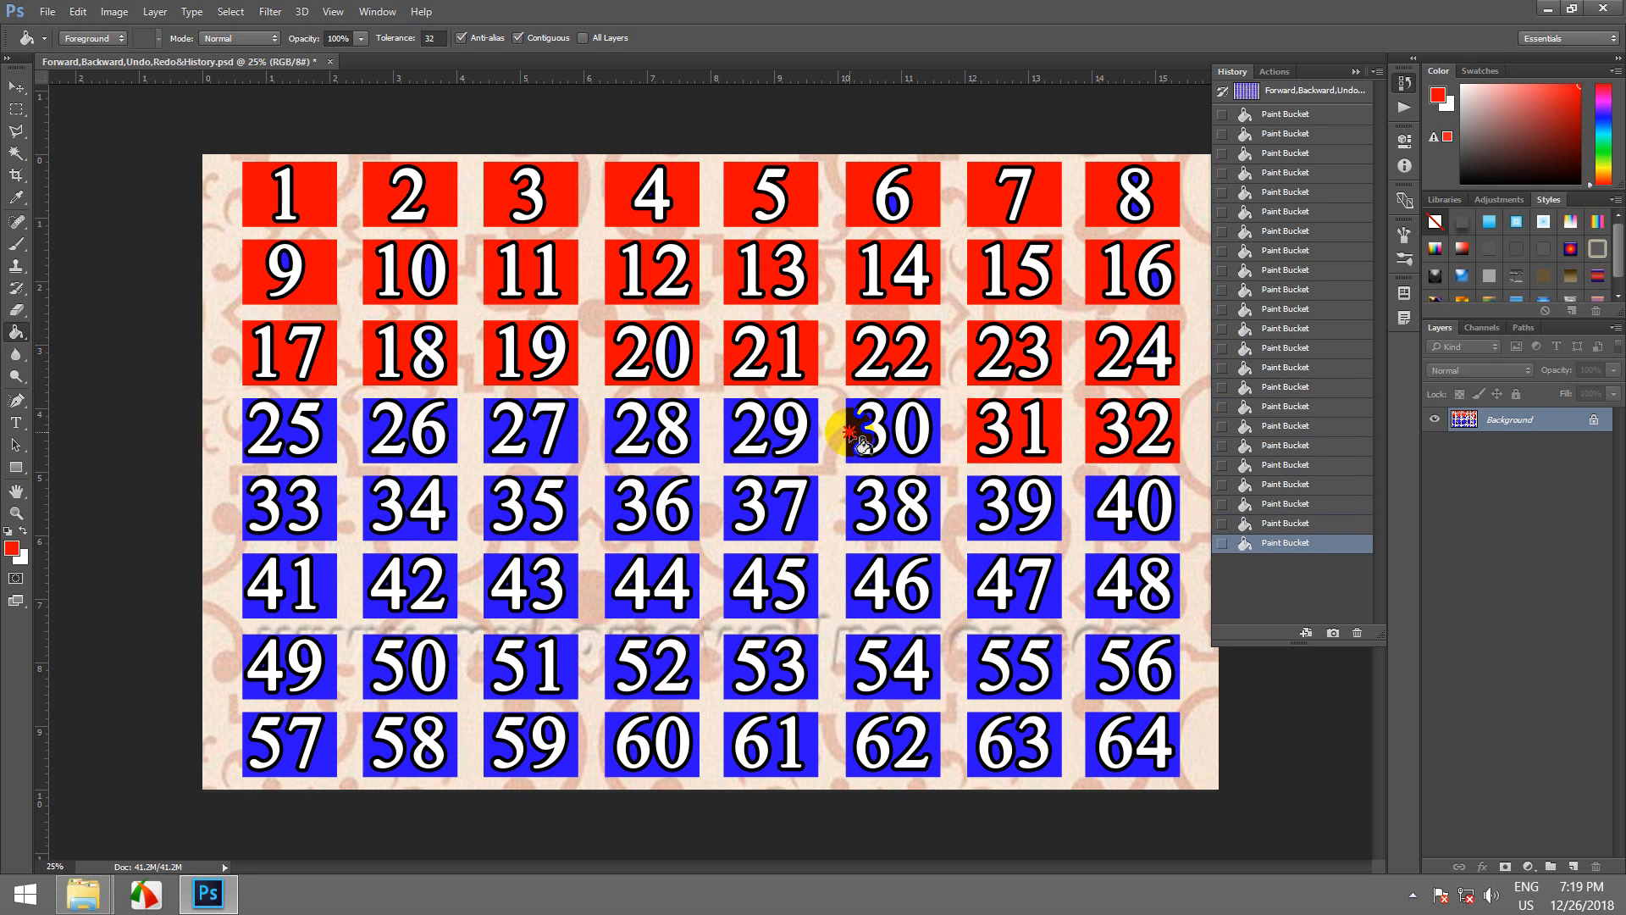
{"action": "left_click", "coordinate": [730, 434]}
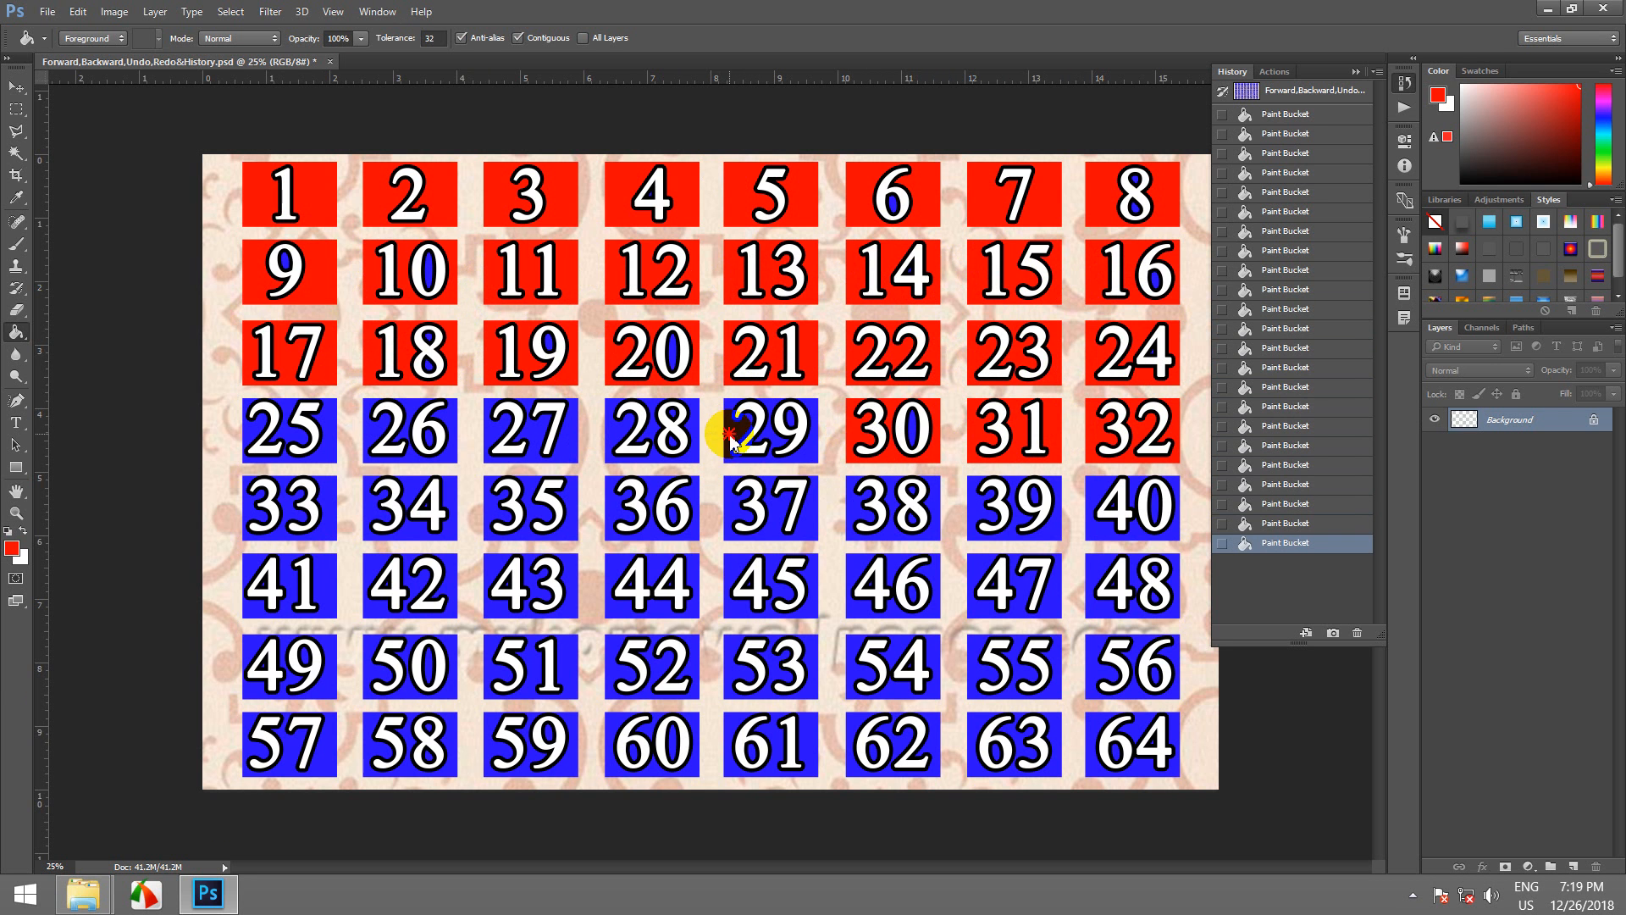
{"action": "left_click", "coordinate": [622, 430]}
{"action": "left_click", "coordinate": [537, 434]}
{"action": "left_click", "coordinate": [455, 432]}
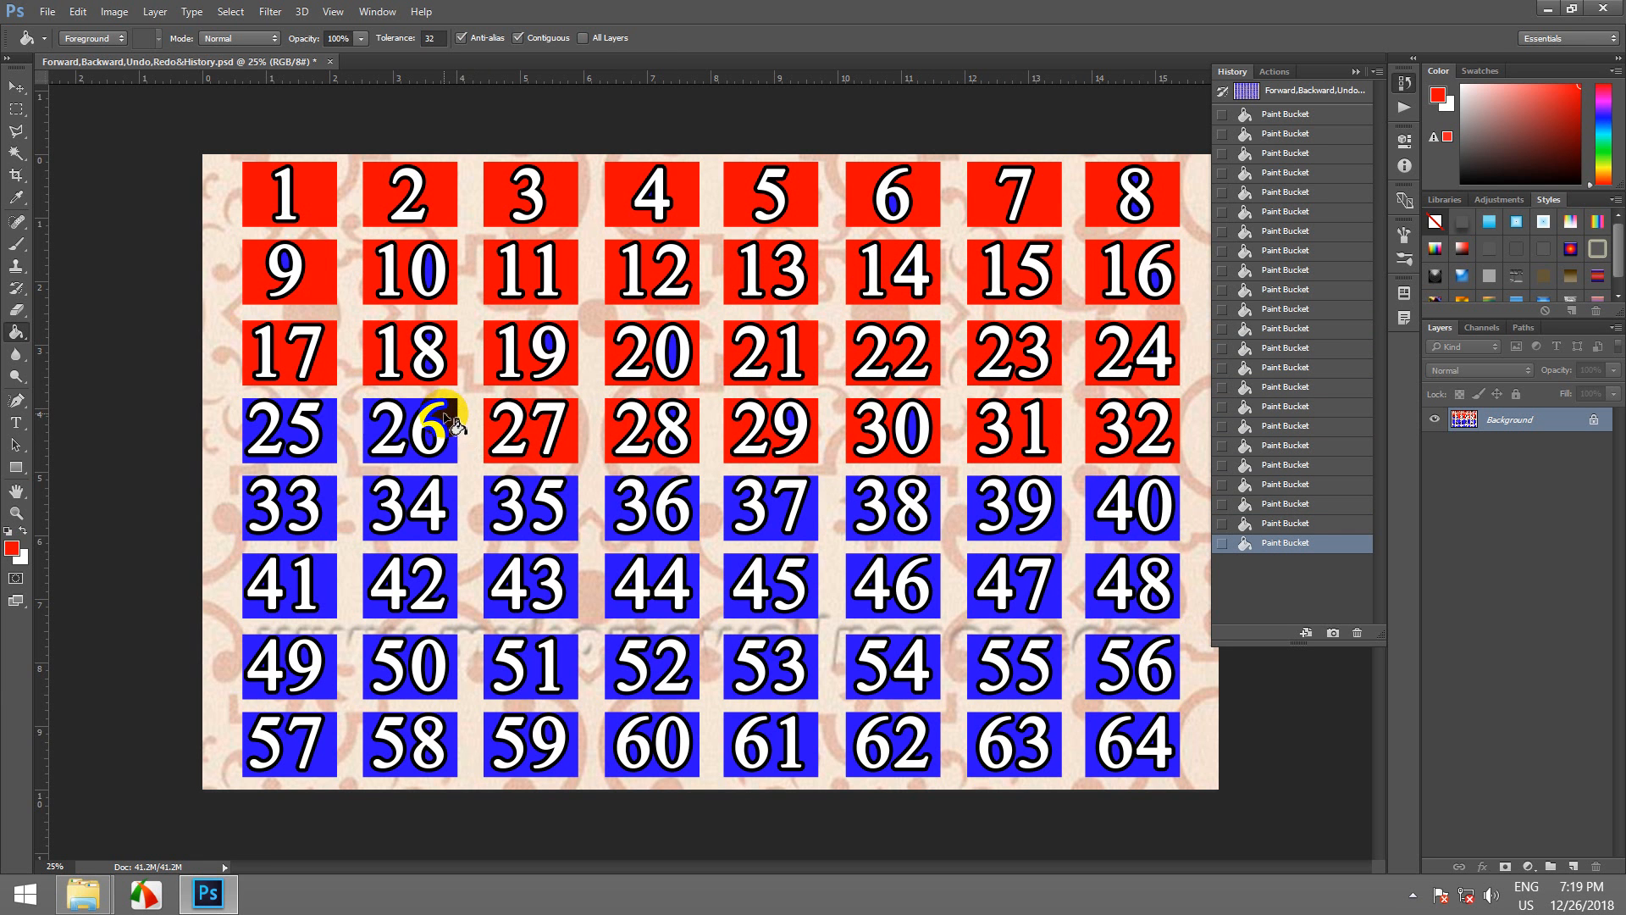
{"action": "left_click", "coordinate": [335, 431]}
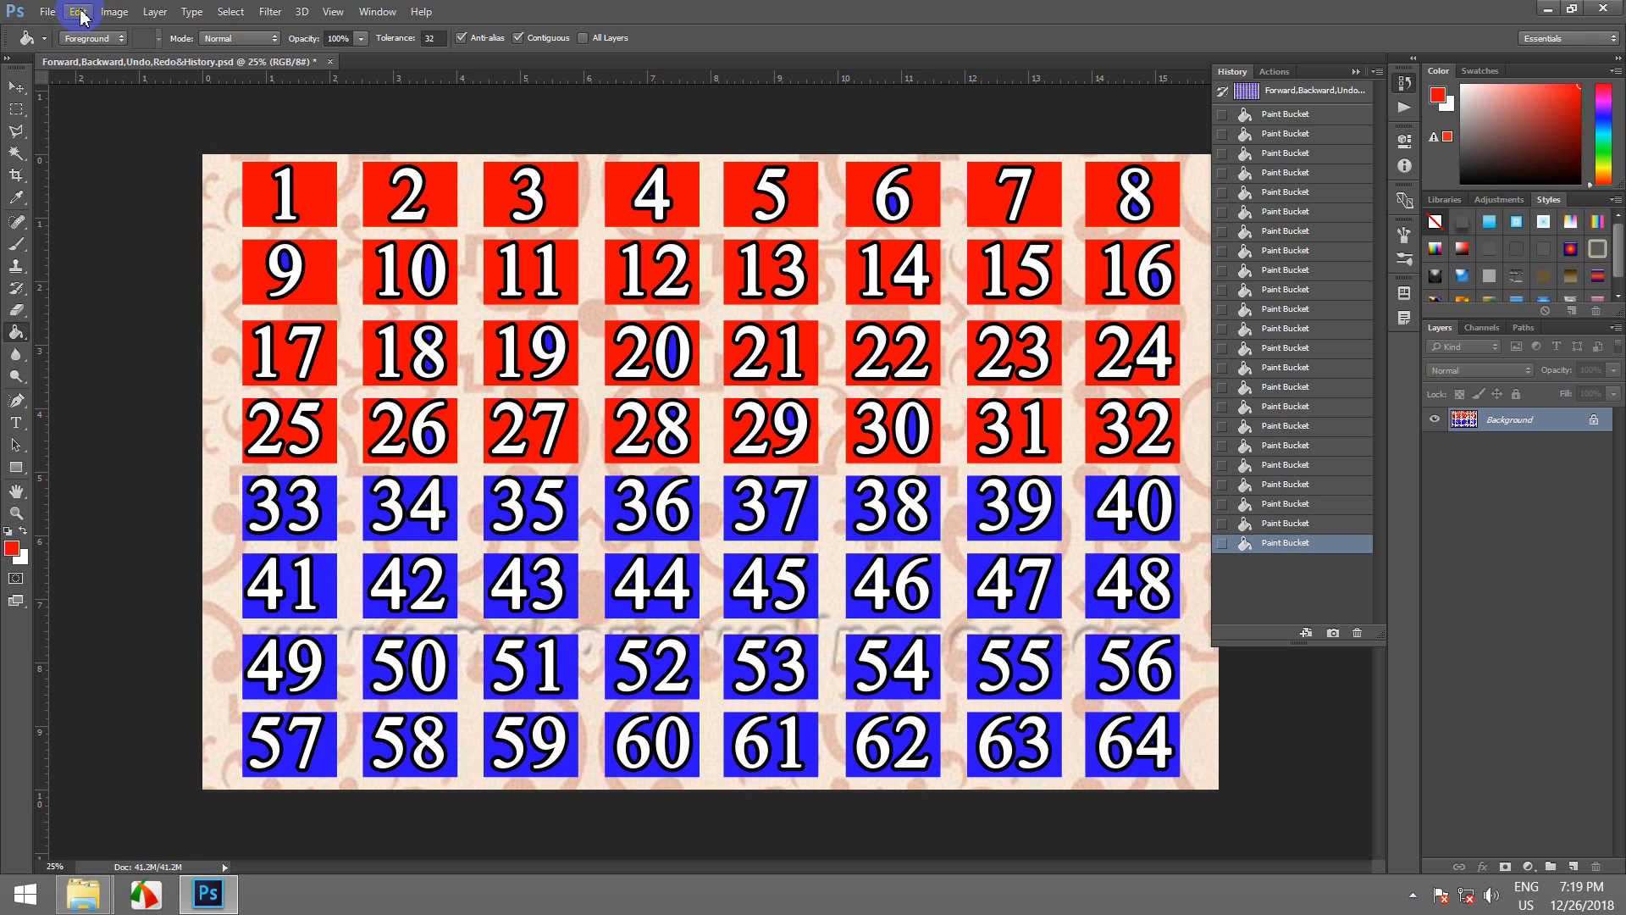
{"action": "left_click", "coordinate": [649, 339]}
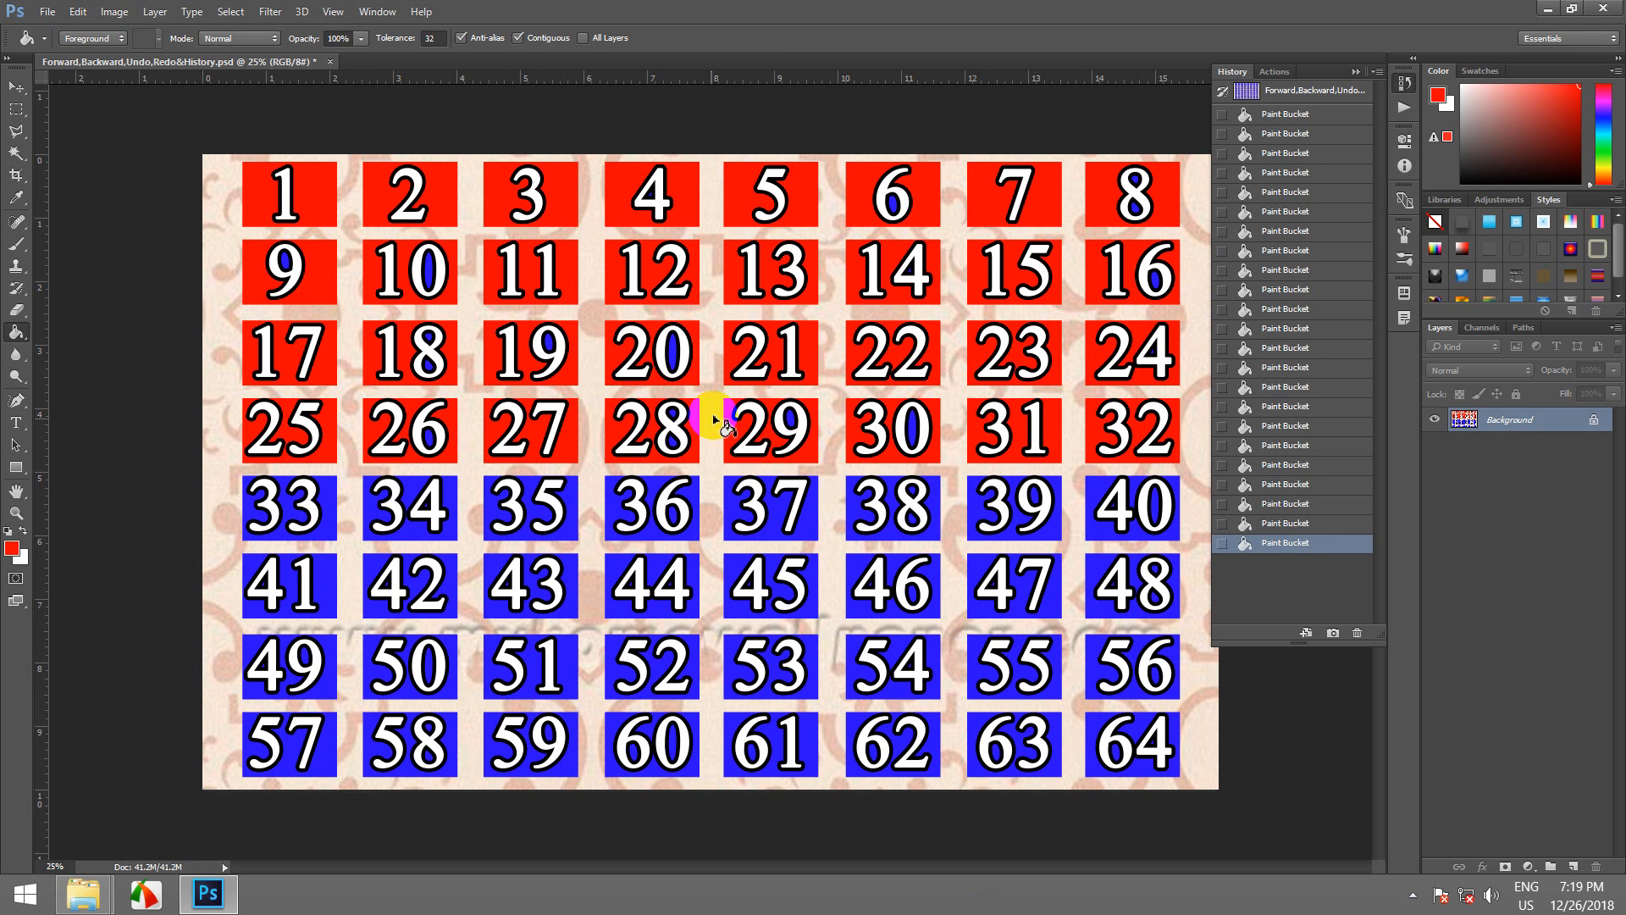
{"action": "left_click", "coordinate": [671, 417]}
{"action": "left_click", "coordinate": [879, 432]}
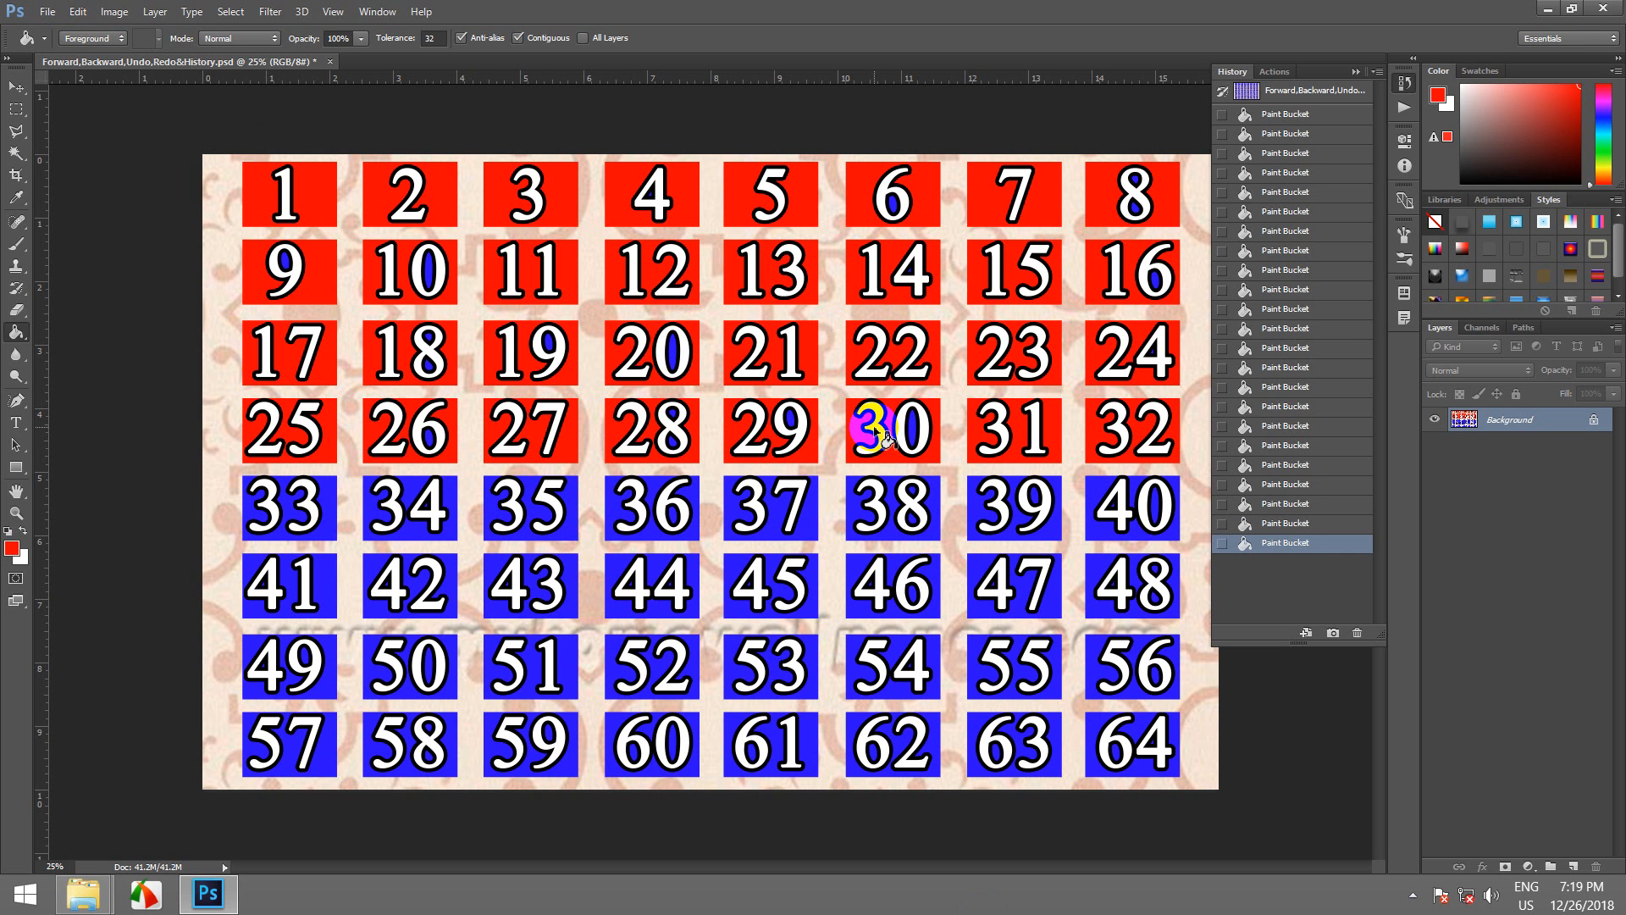
{"action": "left_click", "coordinate": [576, 288]}
{"action": "left_click", "coordinate": [872, 344]}
- Step the image back through progressively earlier recorded Paint Bucket states to the oldest one retained in the history
{"action": "left_click", "coordinate": [1281, 409]}
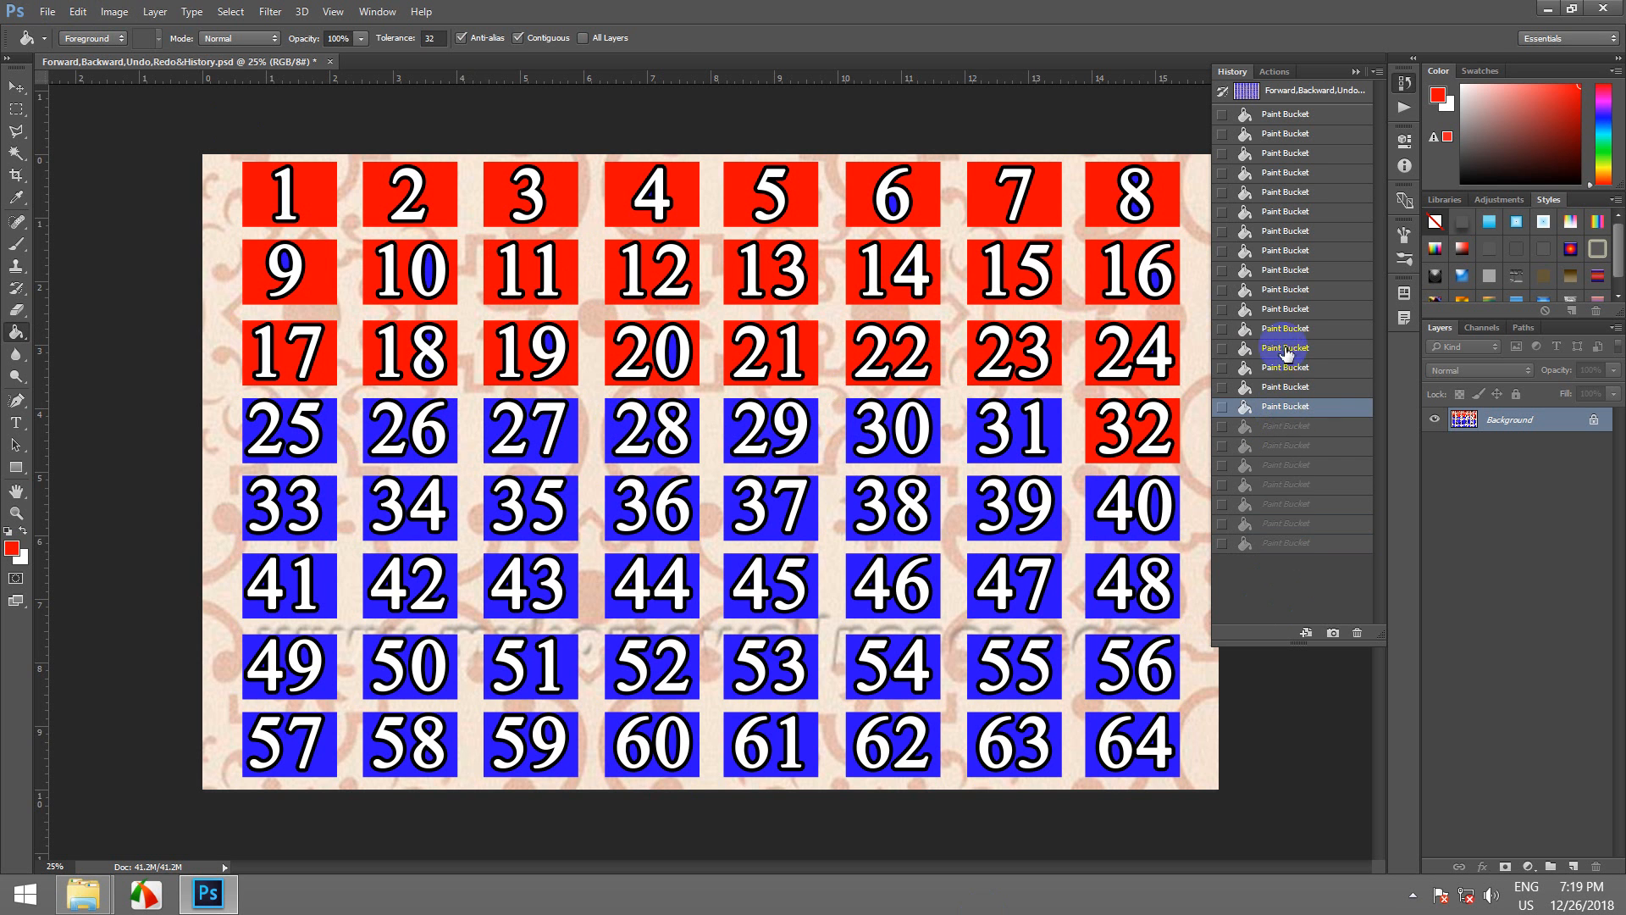
{"action": "left_click", "coordinate": [1284, 292]}
{"action": "left_click", "coordinate": [1289, 212]}
{"action": "left_click", "coordinate": [1287, 133]}
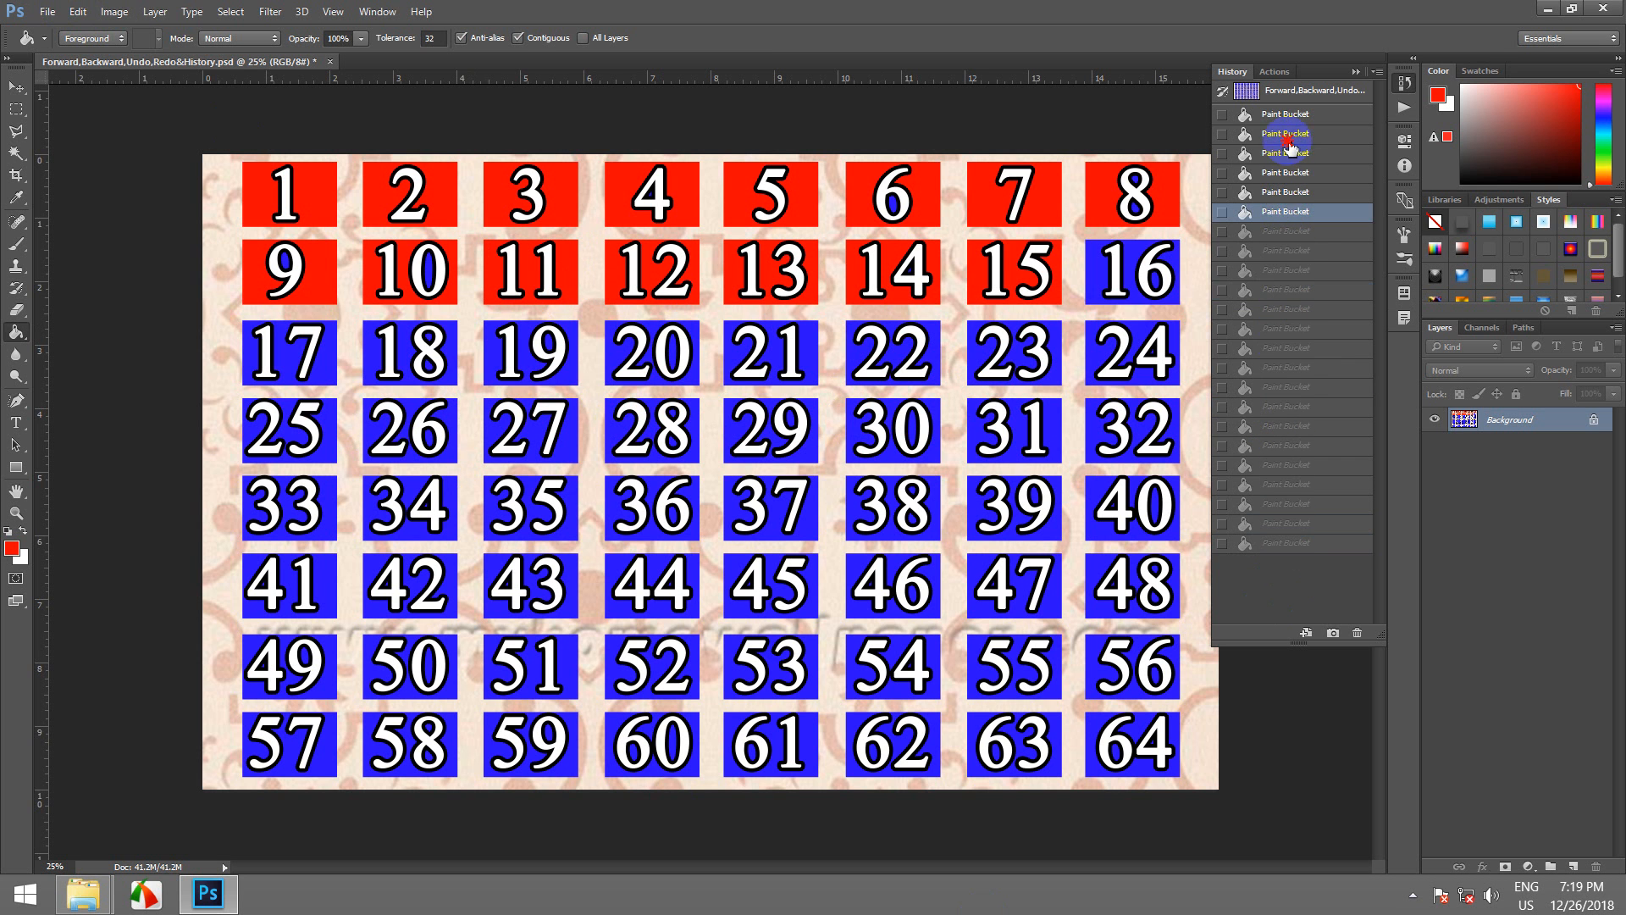
{"action": "left_click", "coordinate": [1289, 114]}
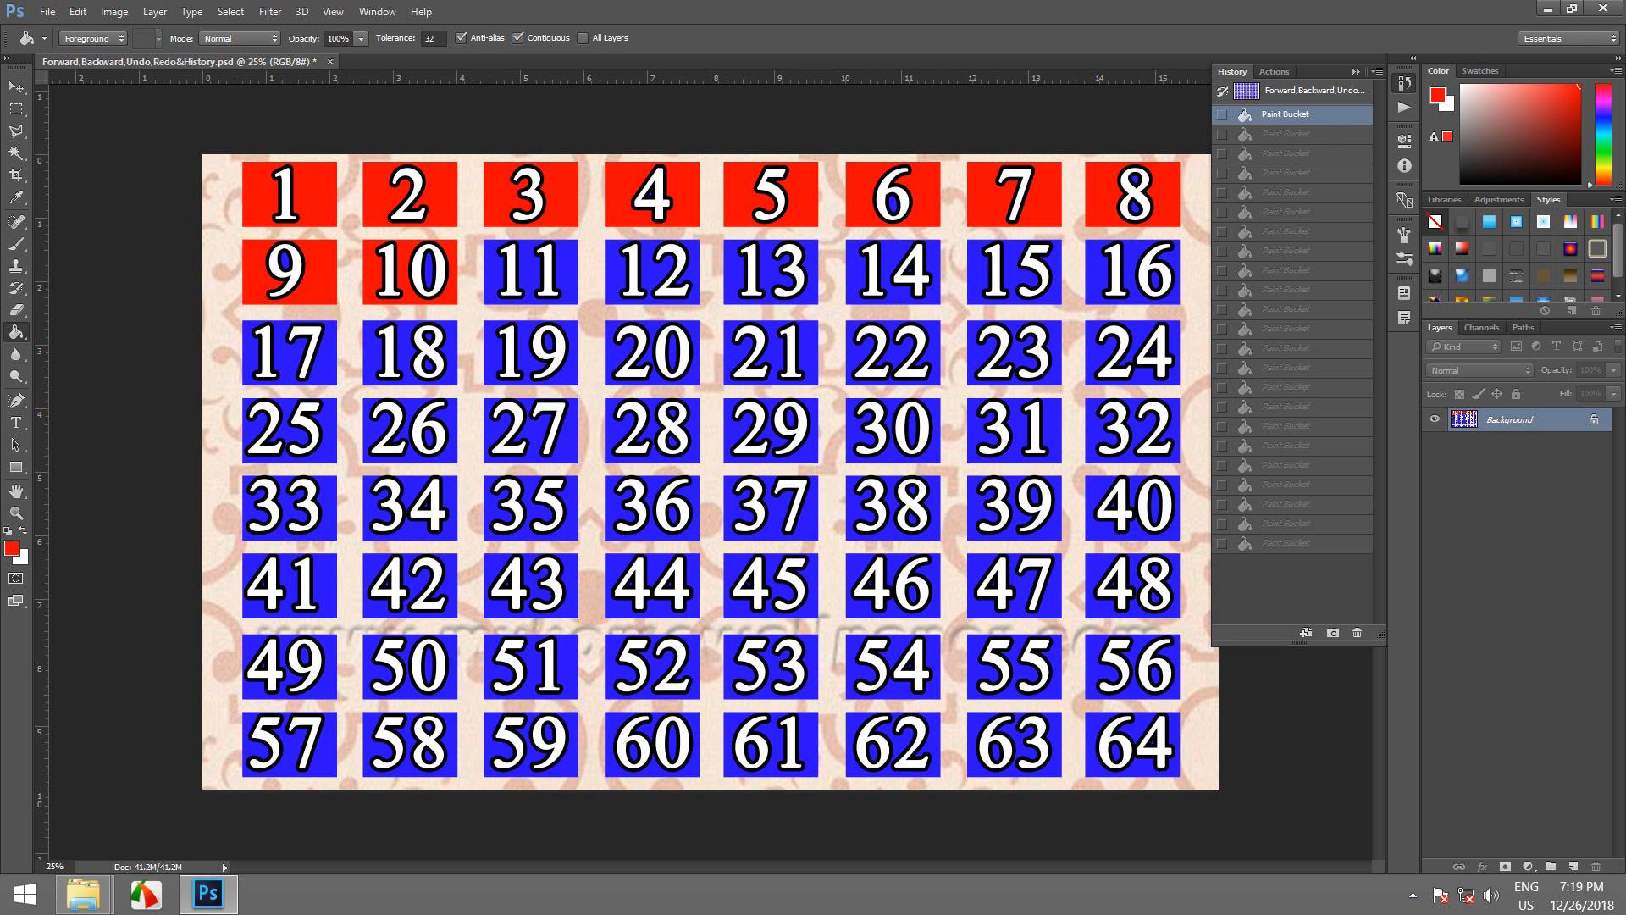
- Make the oldest retained Paint Bucket state the History Brush source and revert the image to its opening snapshot
{"action": "left_click", "coordinate": [1222, 115]}
{"action": "left_click", "coordinate": [1222, 114]}
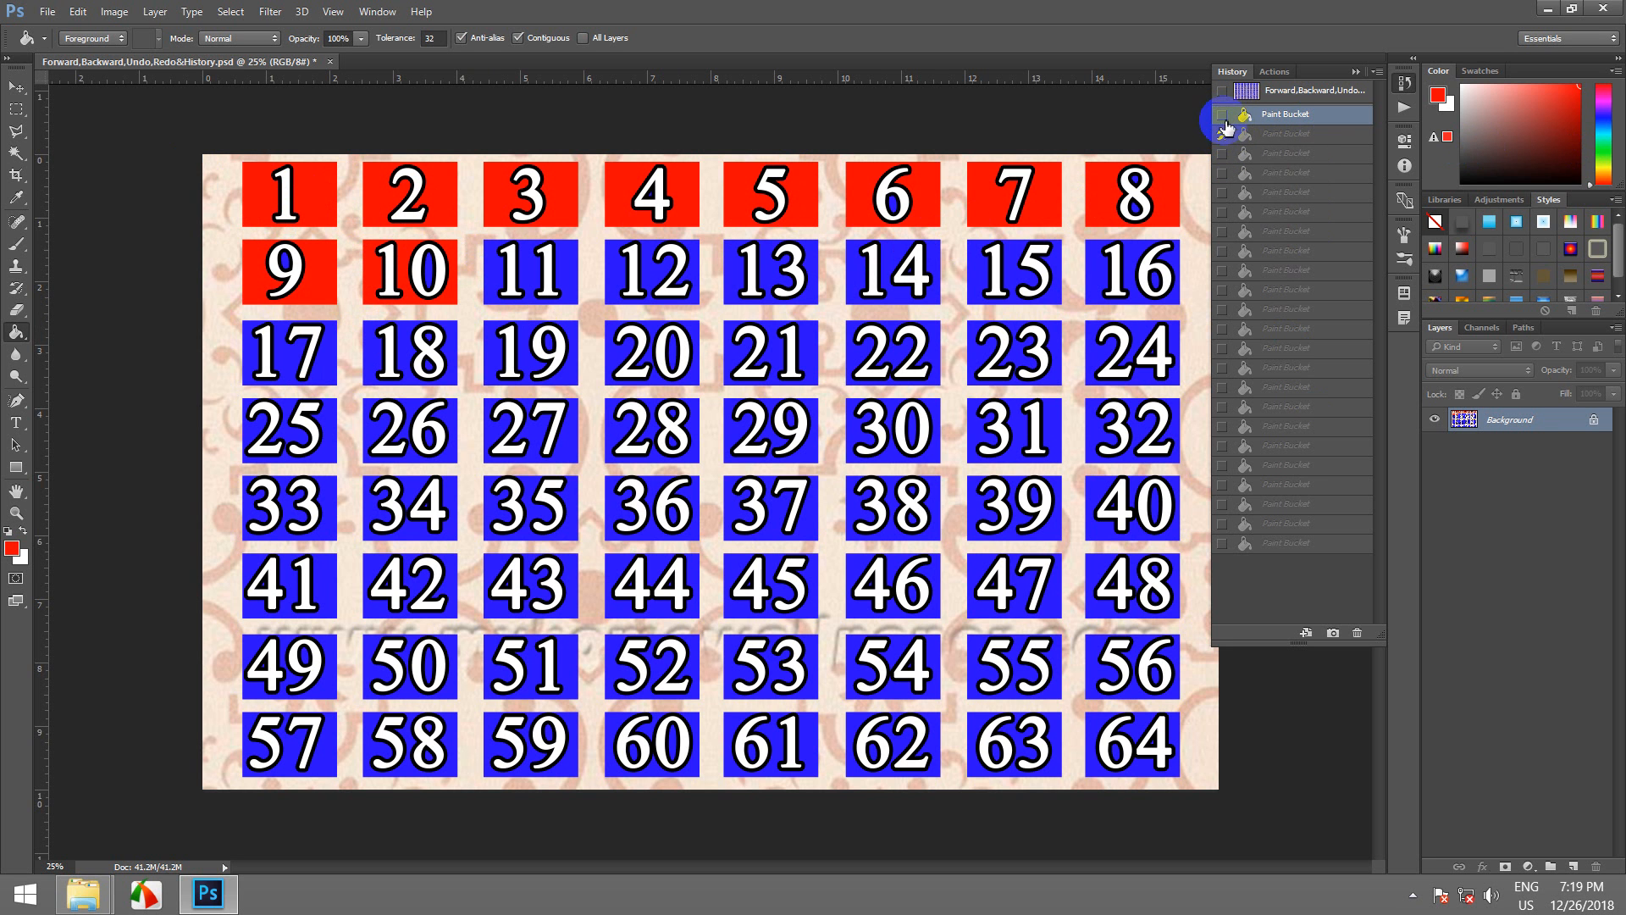
{"action": "left_click", "coordinate": [1302, 93]}
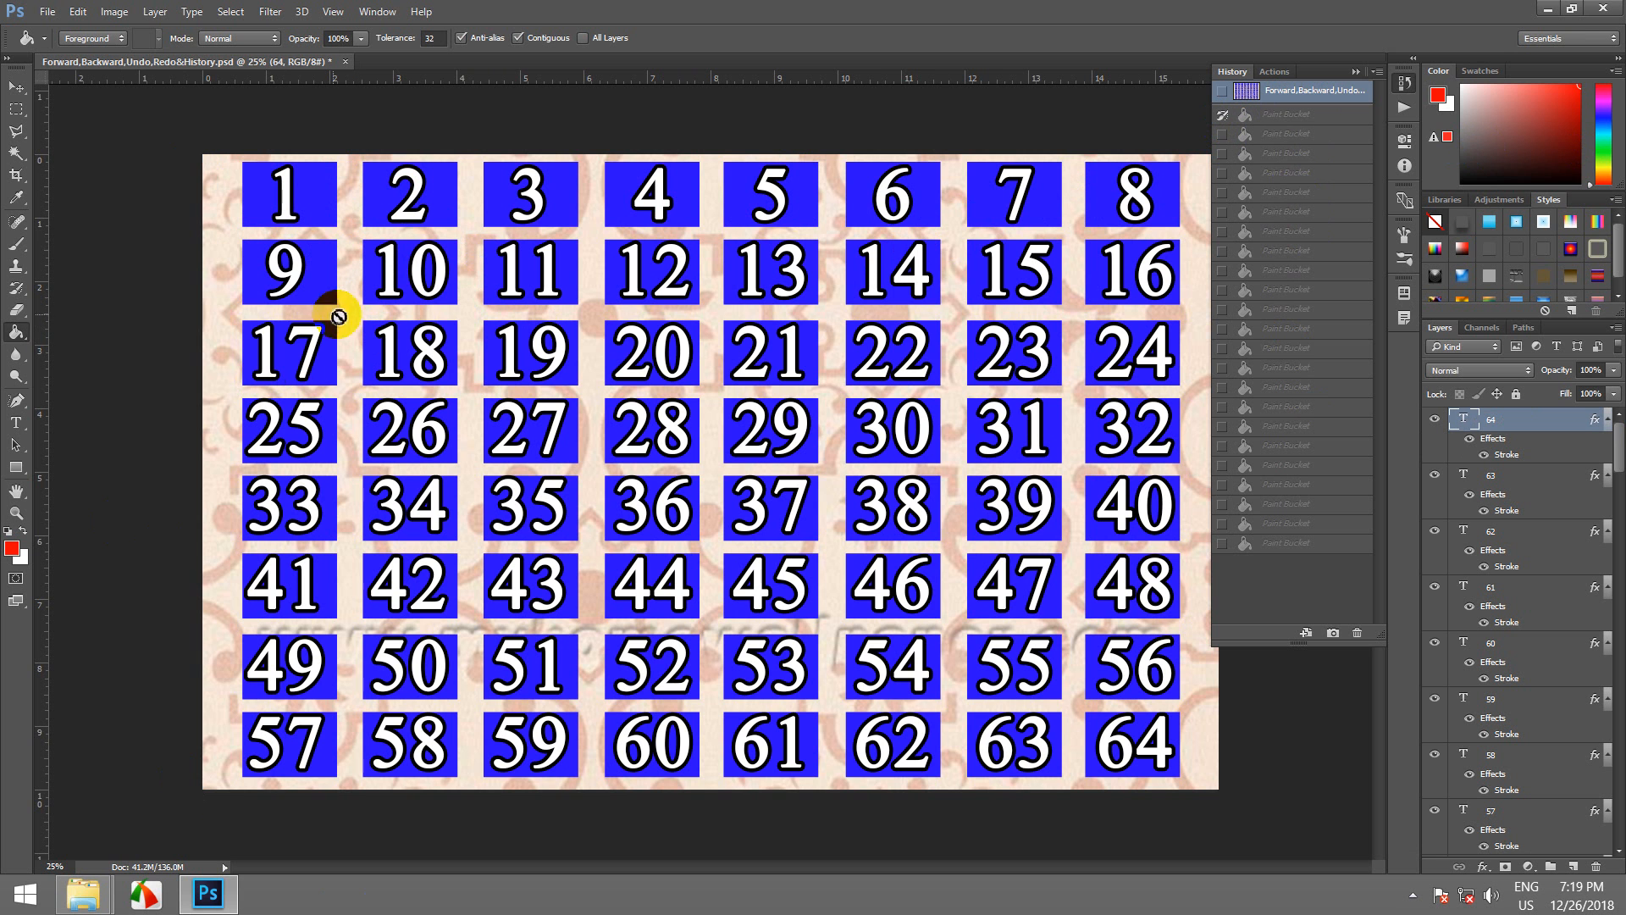
- Quit Photoshop CC without saving and open the Forward,Backward,Undo,Redo&History PSD in Photoshop CS 5 with the grid hidden
{"action": "left_click", "coordinate": [1603, 8]}
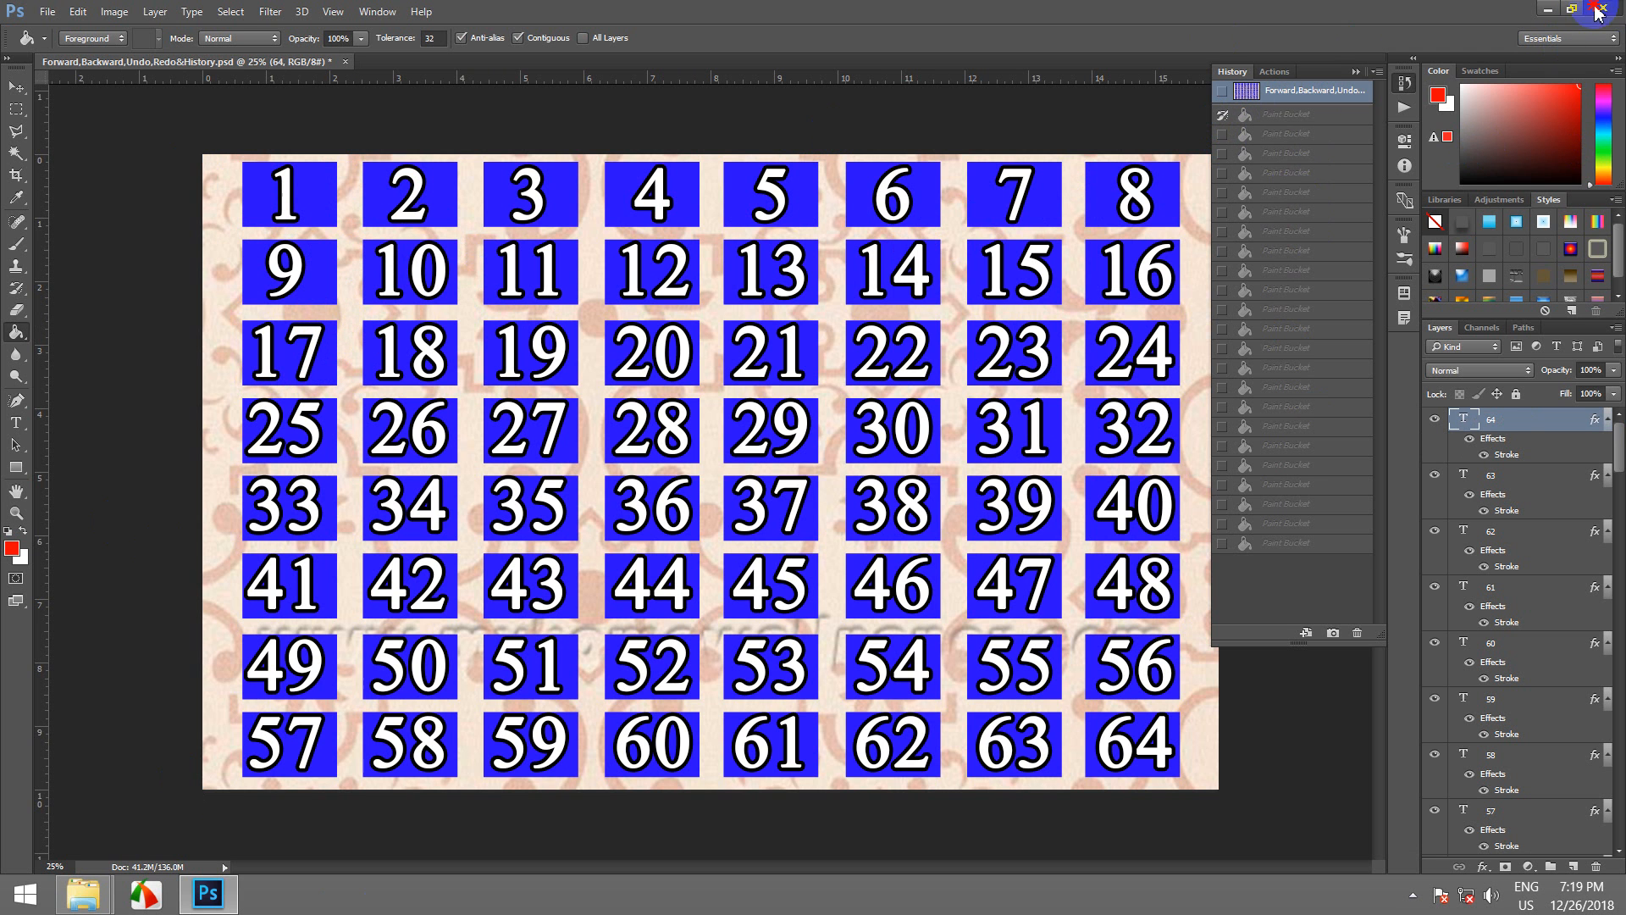
{"action": "left_click", "coordinate": [826, 351]}
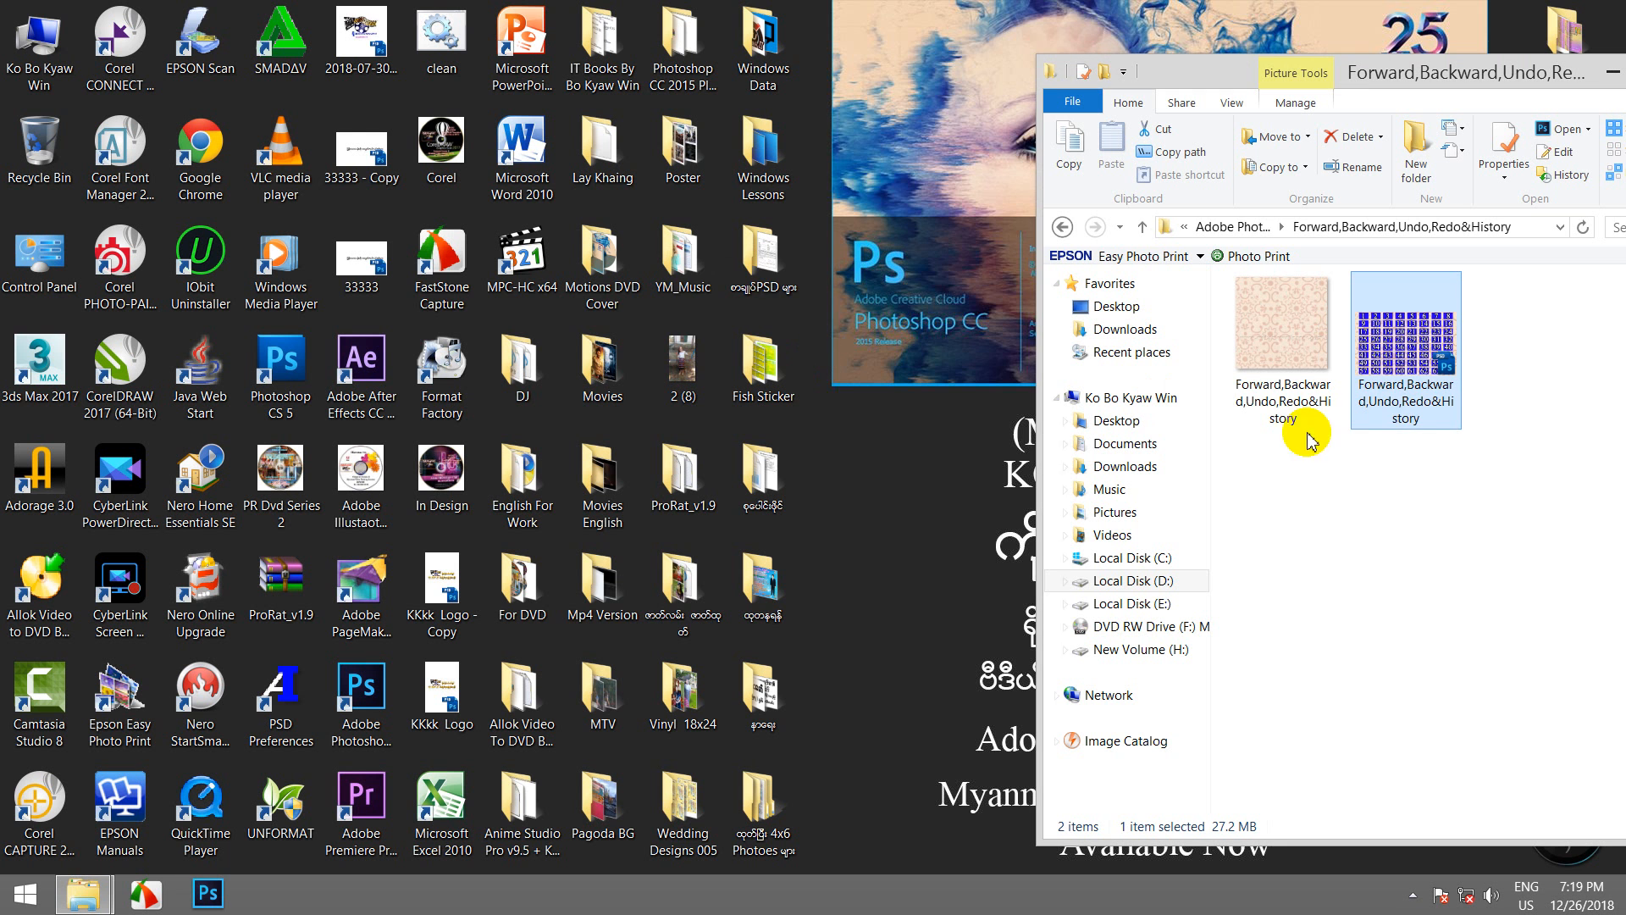
{"action": "left_click_drag", "start_coordinate": [1406, 373], "coordinate": [278, 366]}
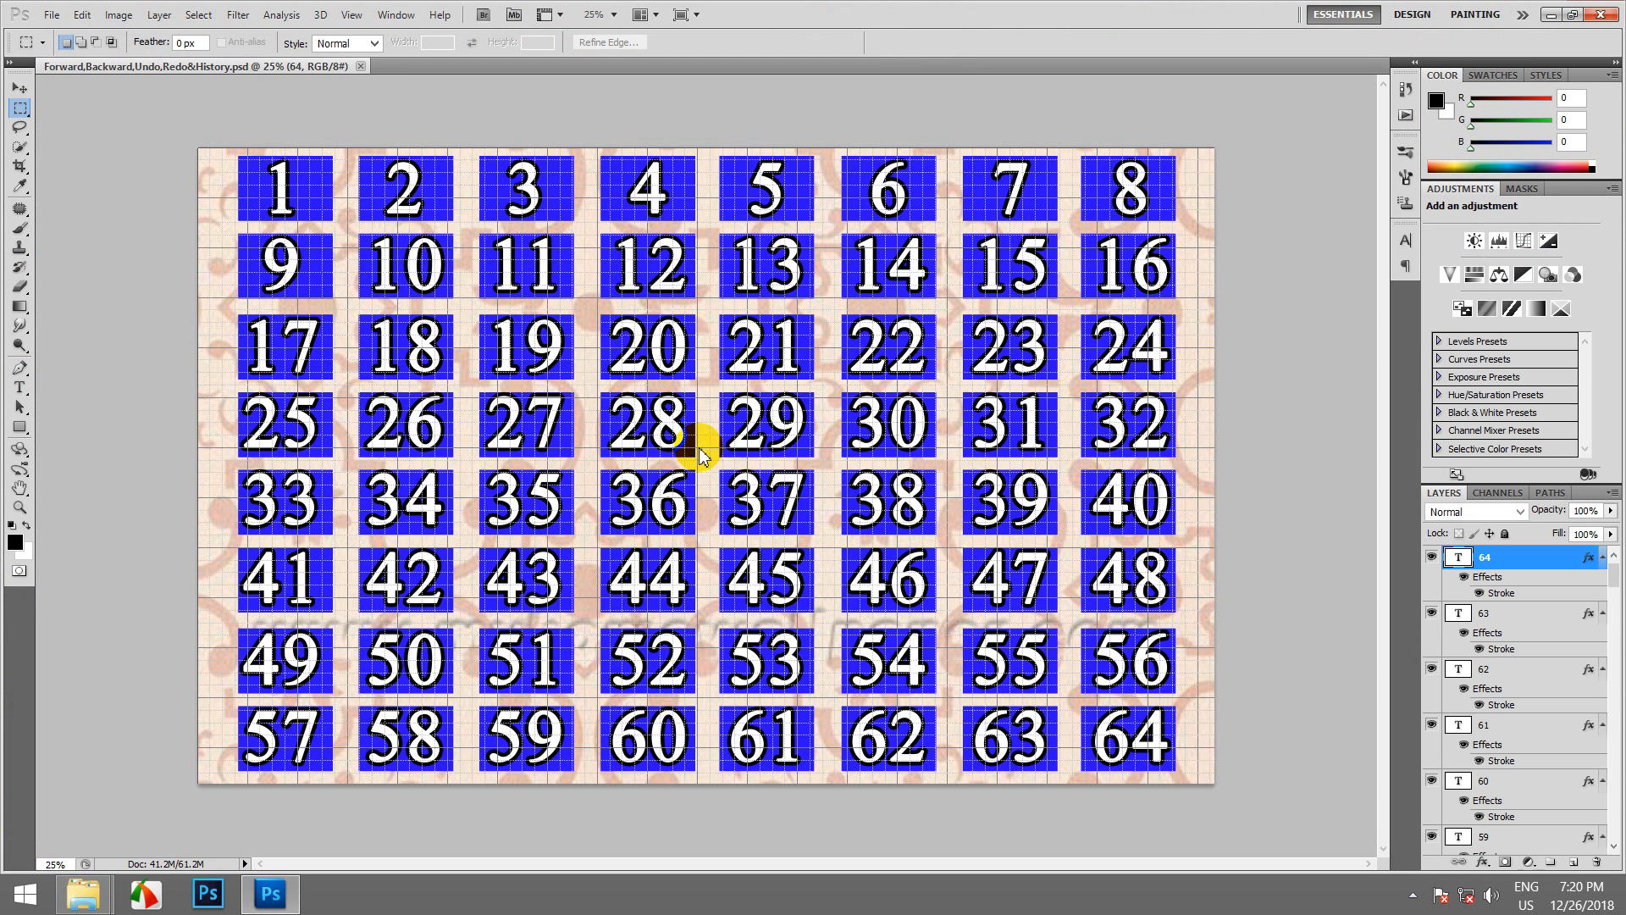
{"action": "key", "text": "ctrl+apostrophe"}
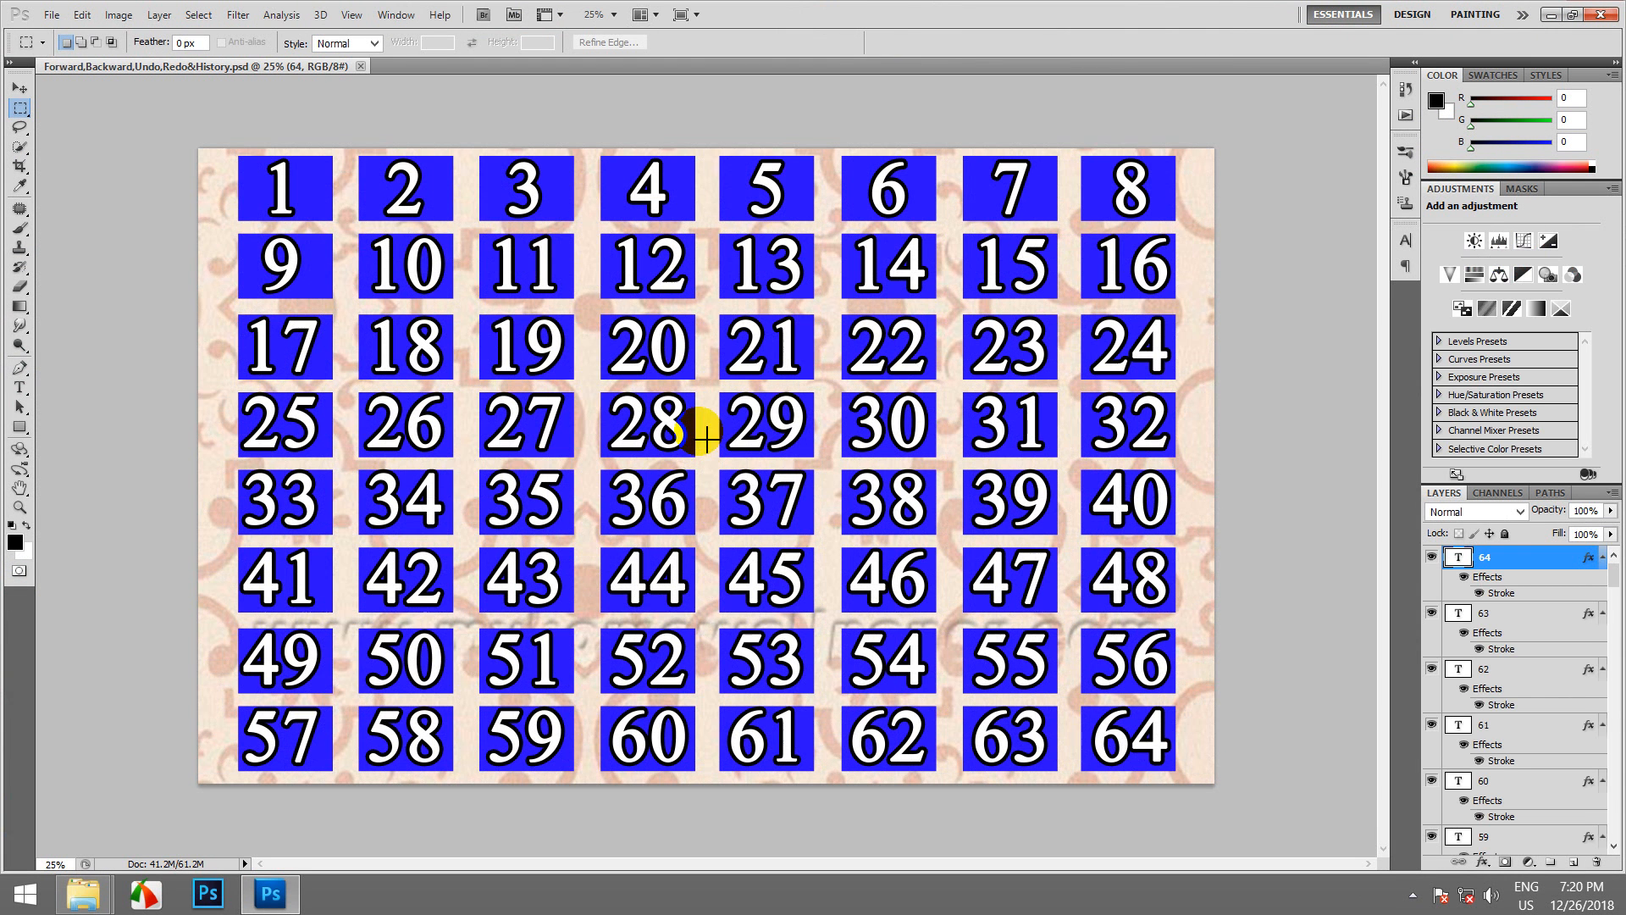
- Open the Performance preferences and raise History States to the maximum of 1000, leaving memory use at 1953 MB
{"action": "left_click", "coordinate": [82, 14]}
{"action": "mouse_move", "coordinate": [280, 767]}
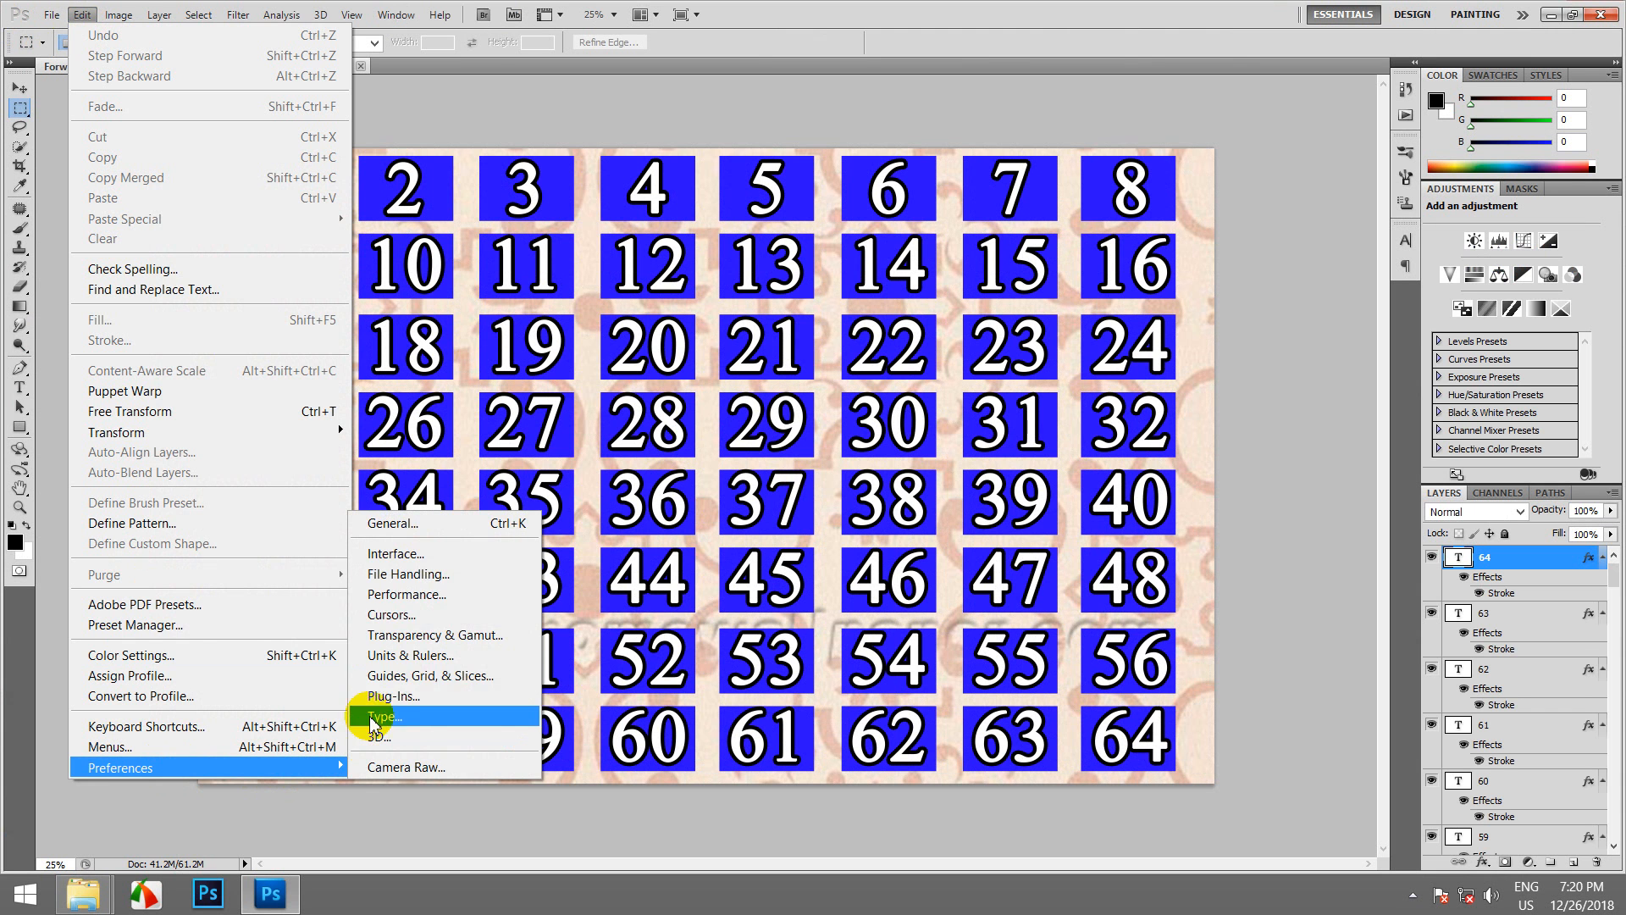
{"action": "left_click", "coordinate": [415, 593]}
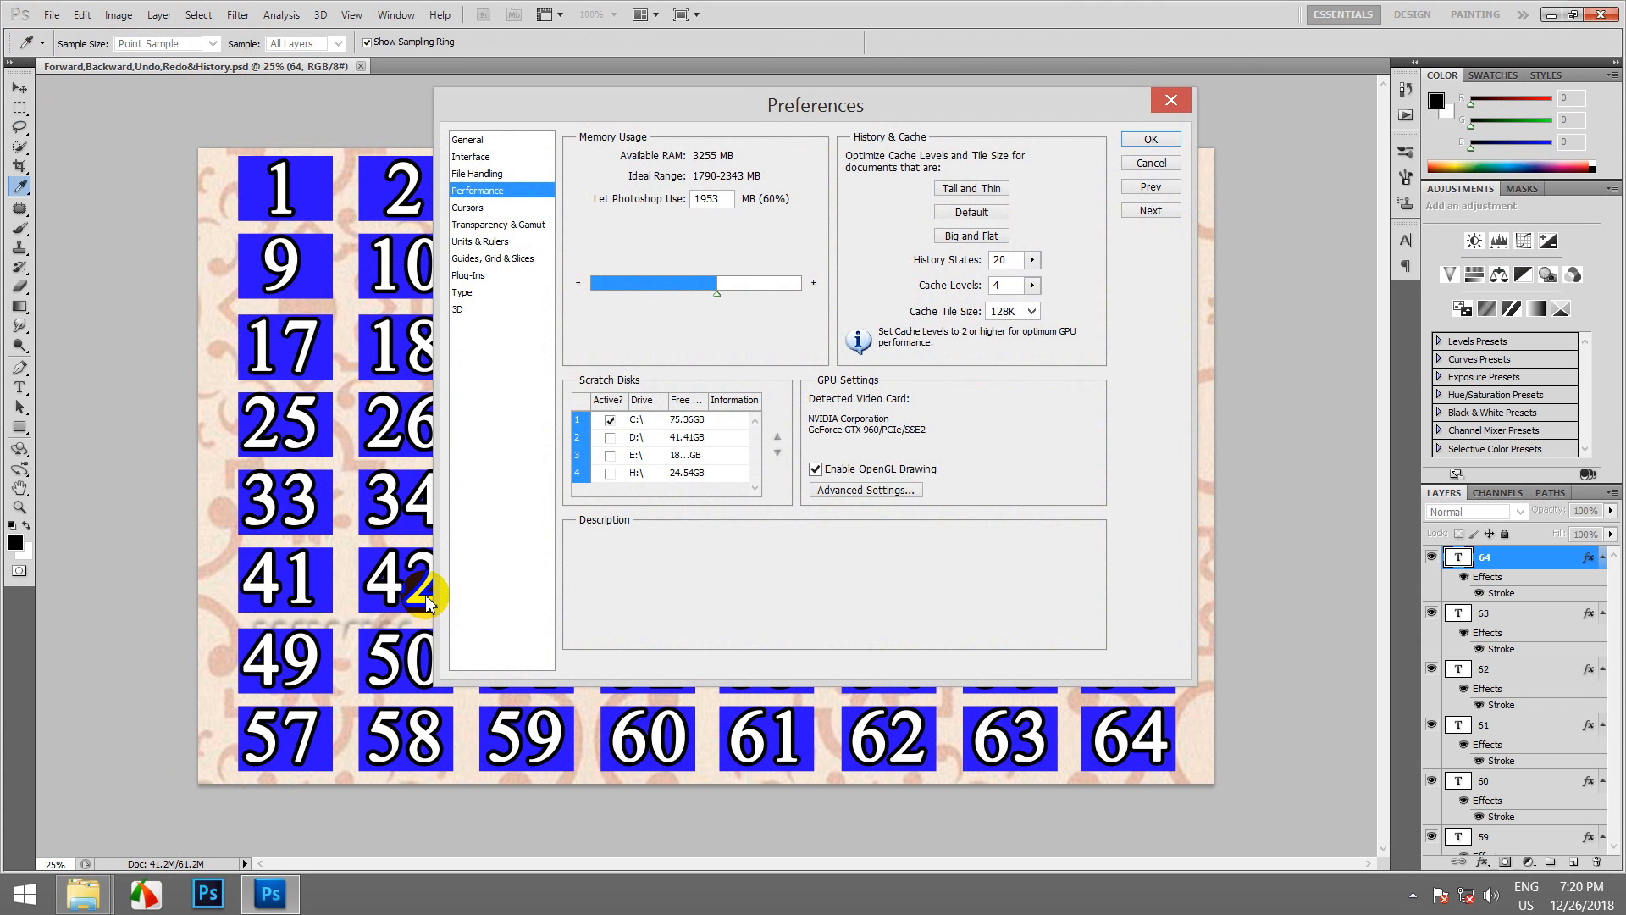
{"action": "left_click", "coordinate": [1033, 260]}
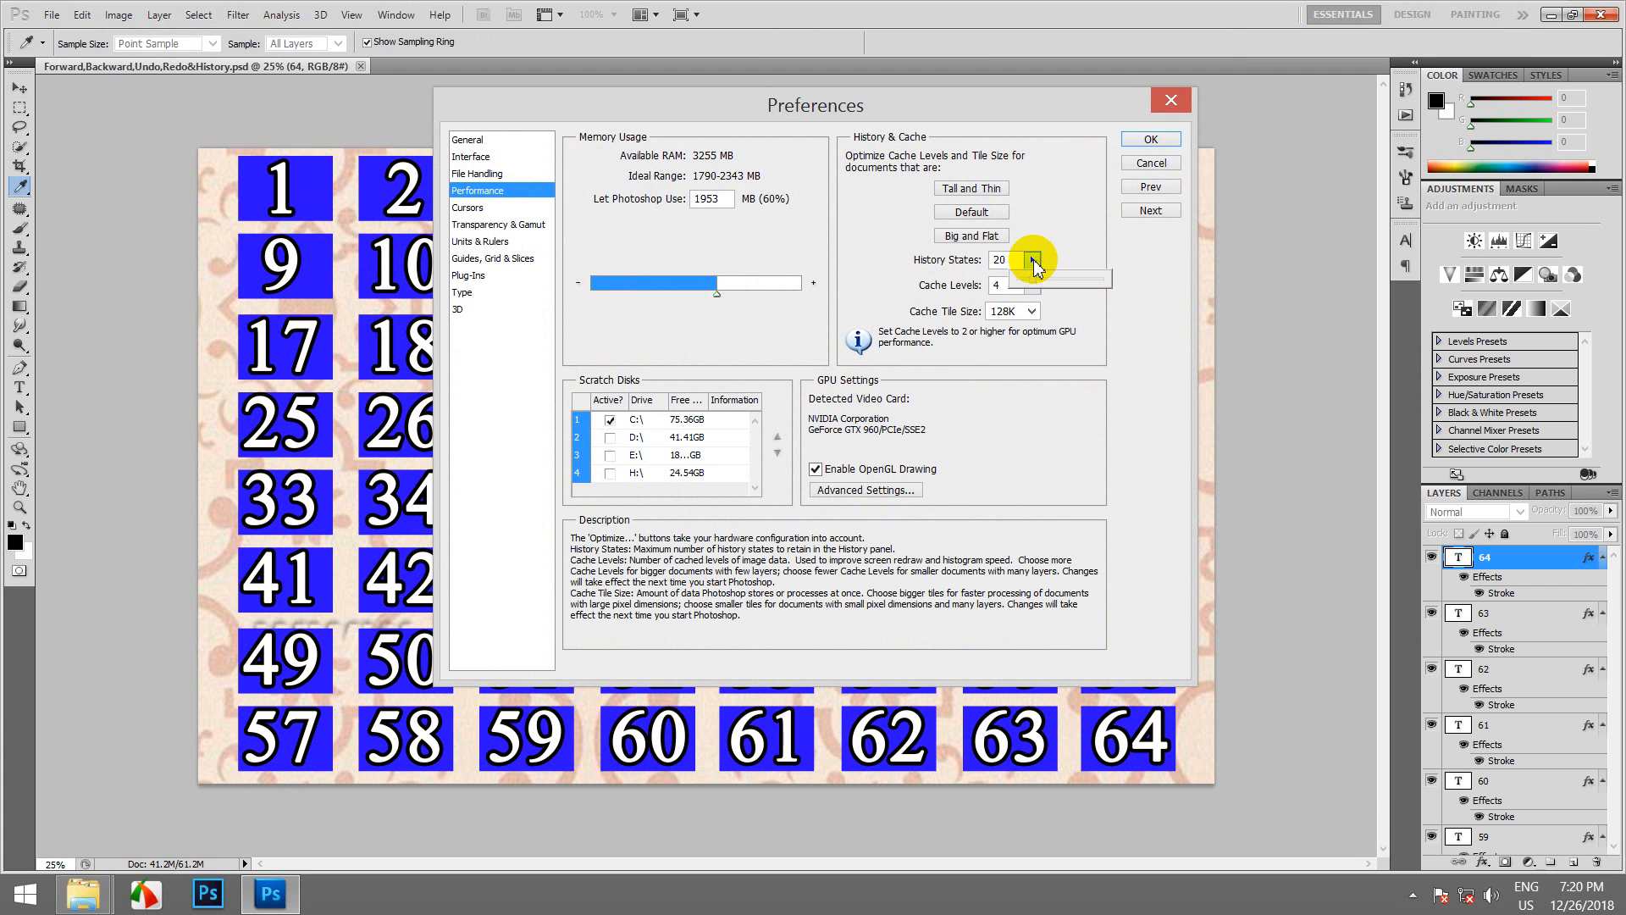
{"action": "left_click_drag", "start_coordinate": [1036, 282], "coordinate": [1109, 280]}
{"action": "left_click_drag", "start_coordinate": [636, 91], "coordinate": [644, 140]}
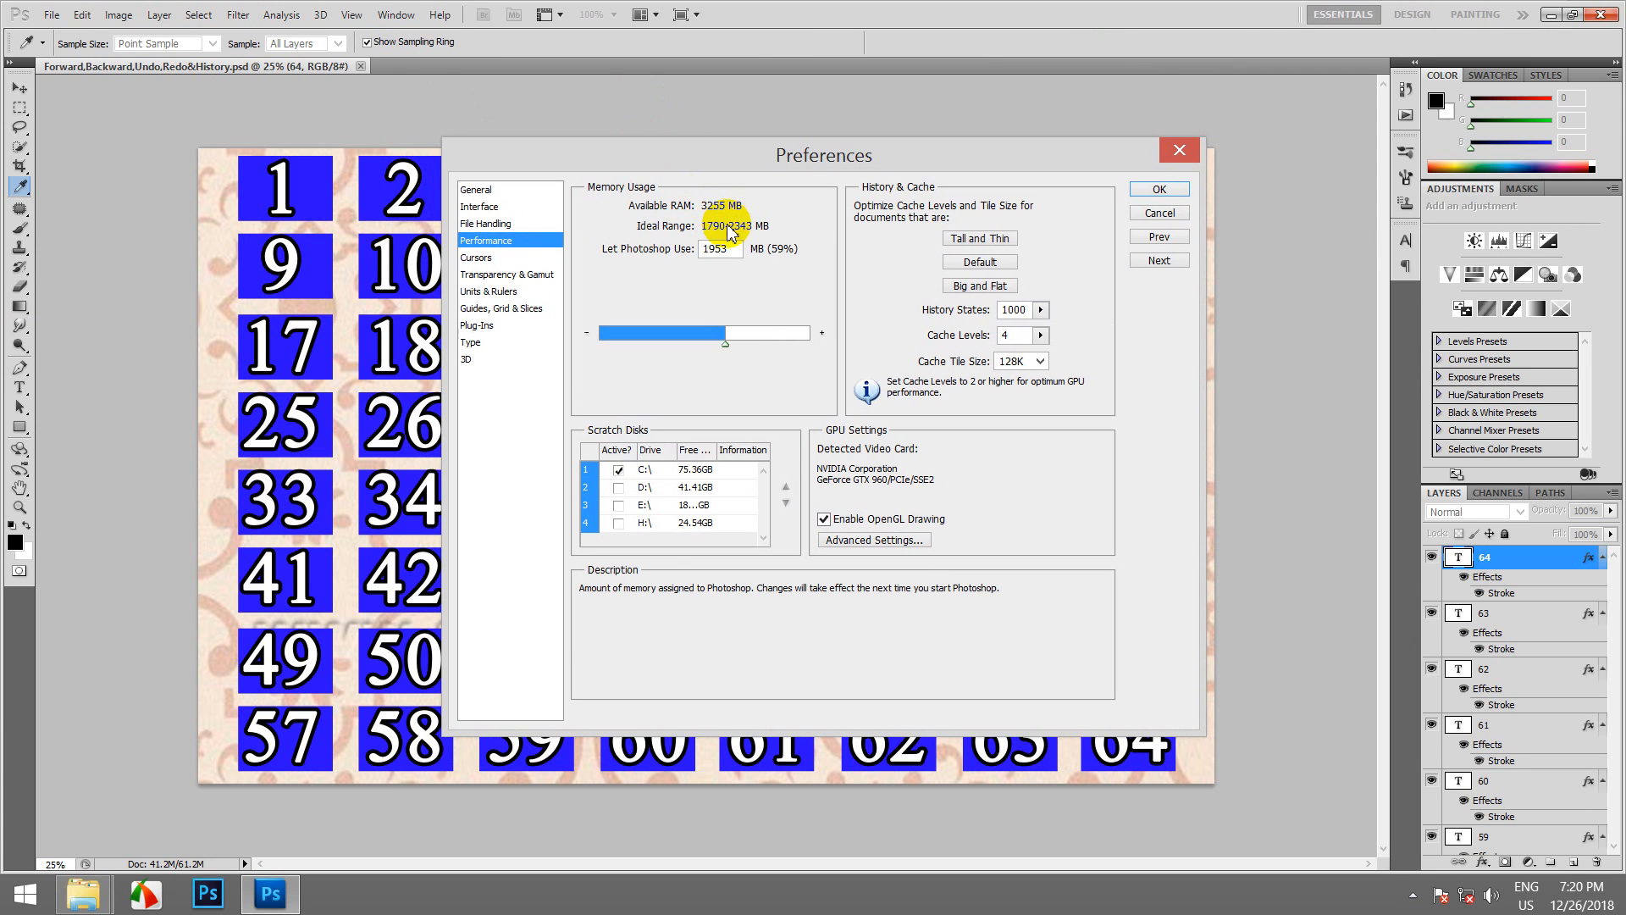
{"action": "left_click_drag", "start_coordinate": [722, 339], "coordinate": [722, 339]}
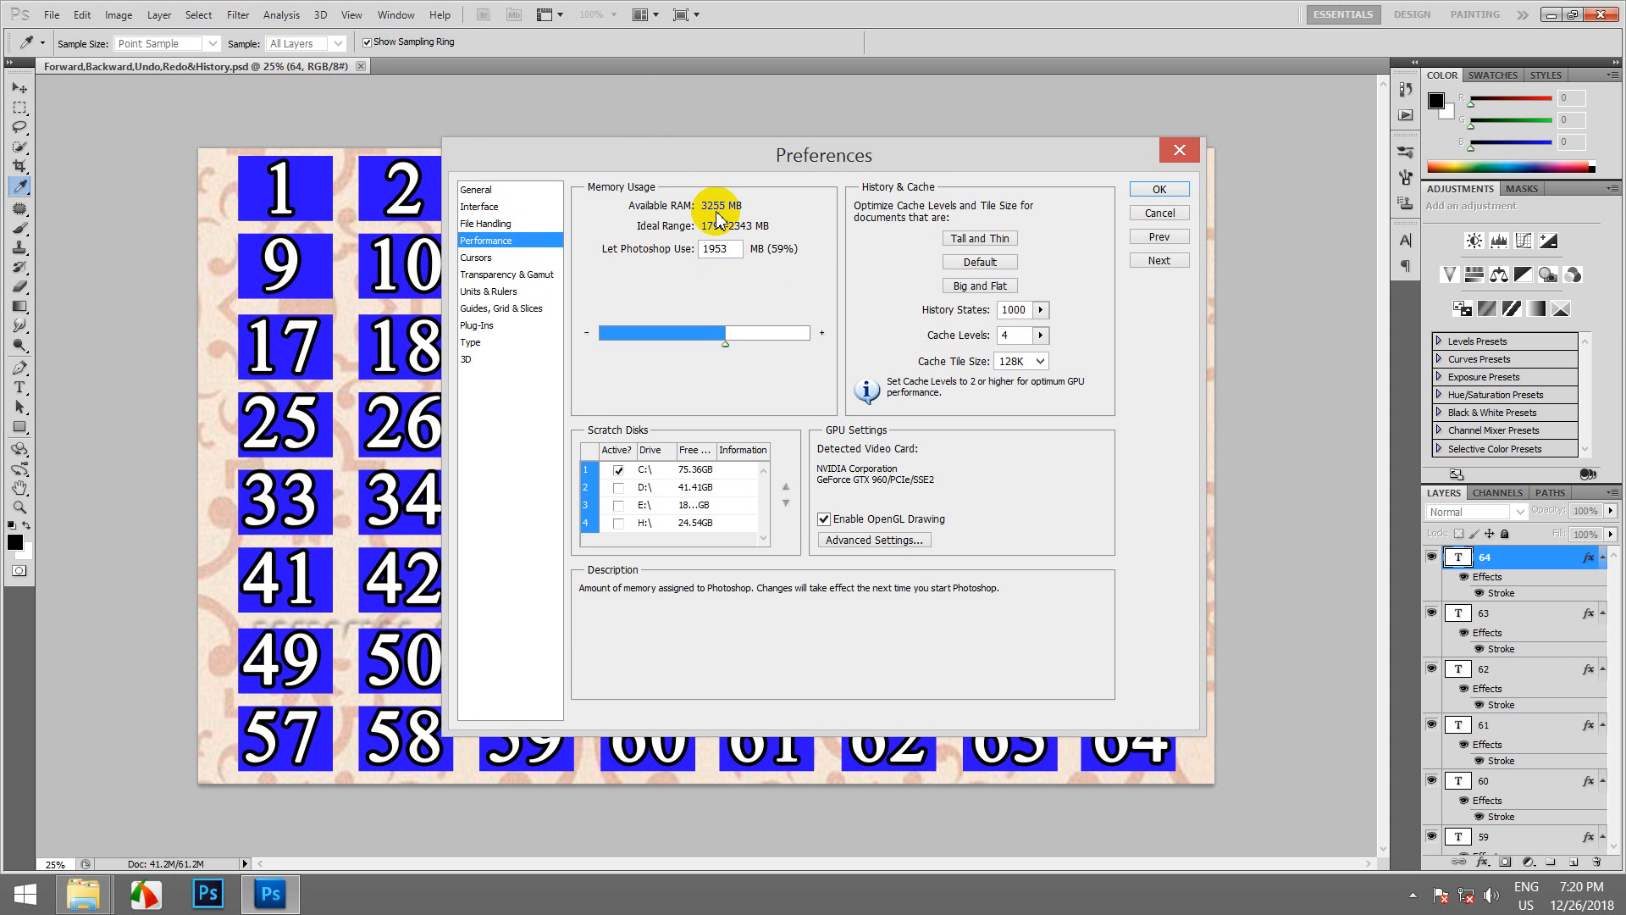
- Lower the History States setting to 33 in the Performance preferences
{"action": "left_click", "coordinate": [1042, 311]}
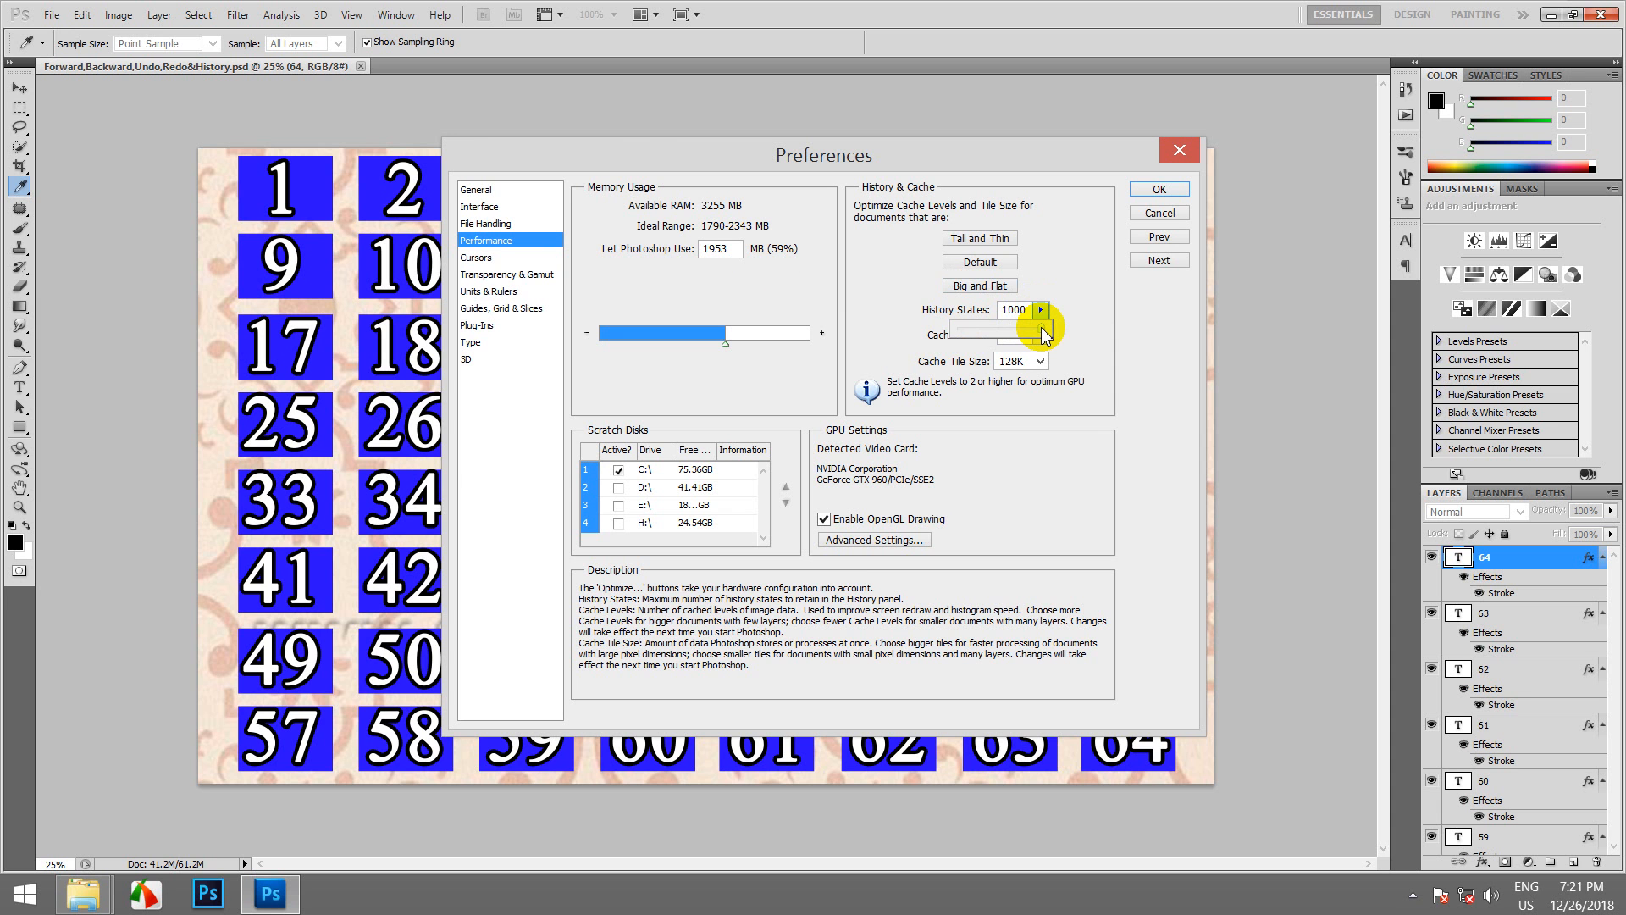
{"action": "left_click_drag", "start_coordinate": [1044, 335], "coordinate": [988, 336]}
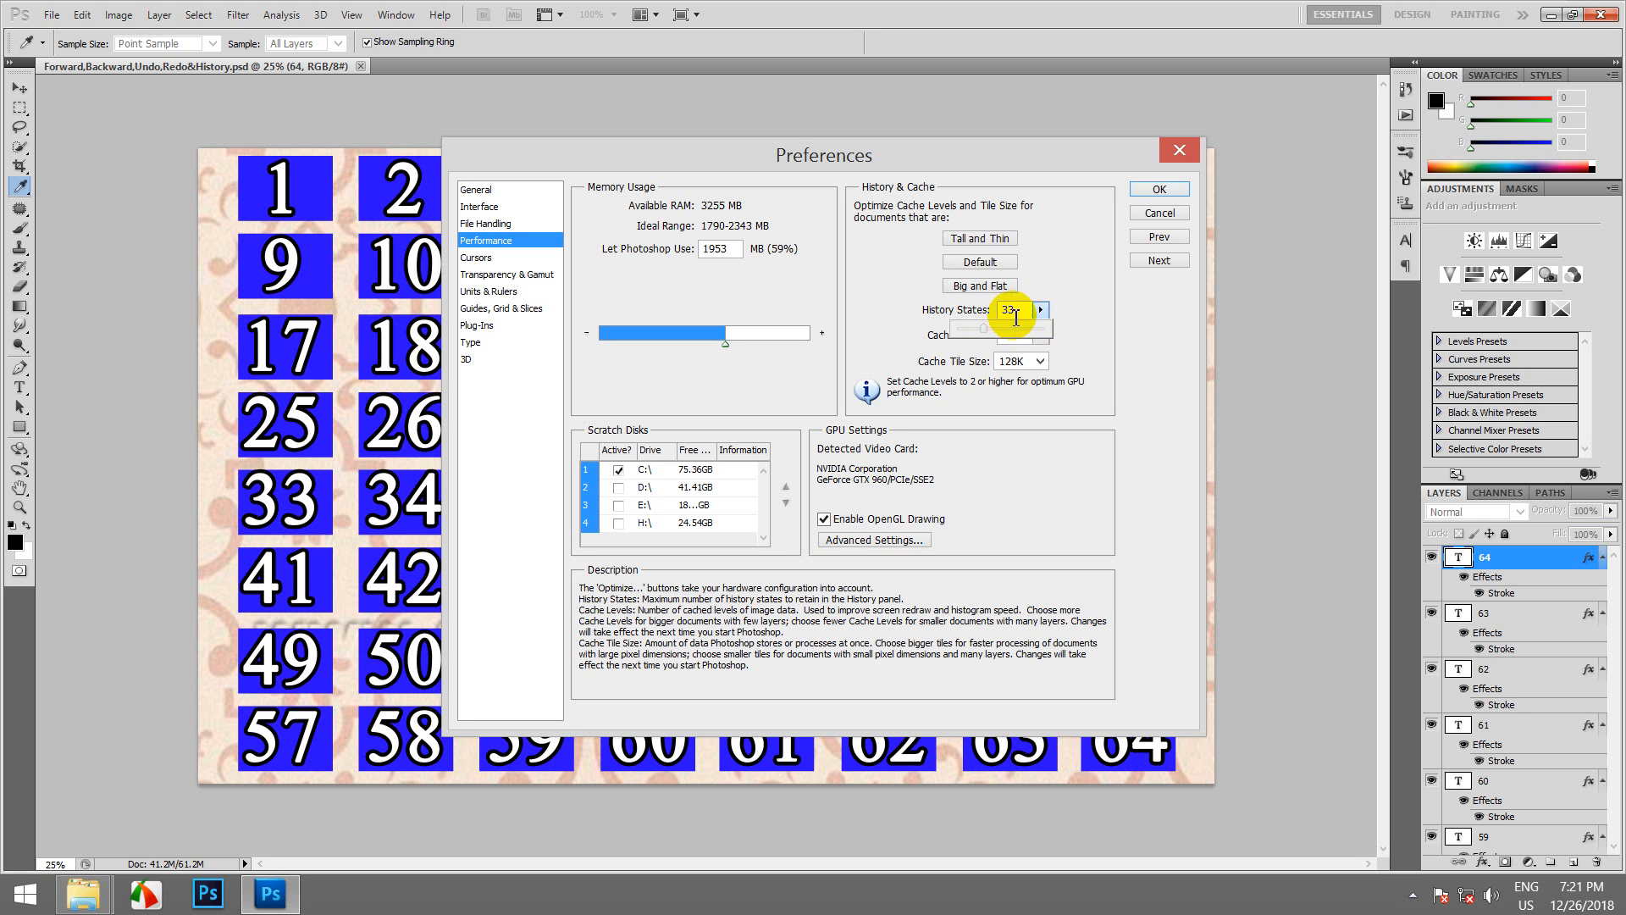
{"action": "left_click", "coordinate": [1016, 318]}
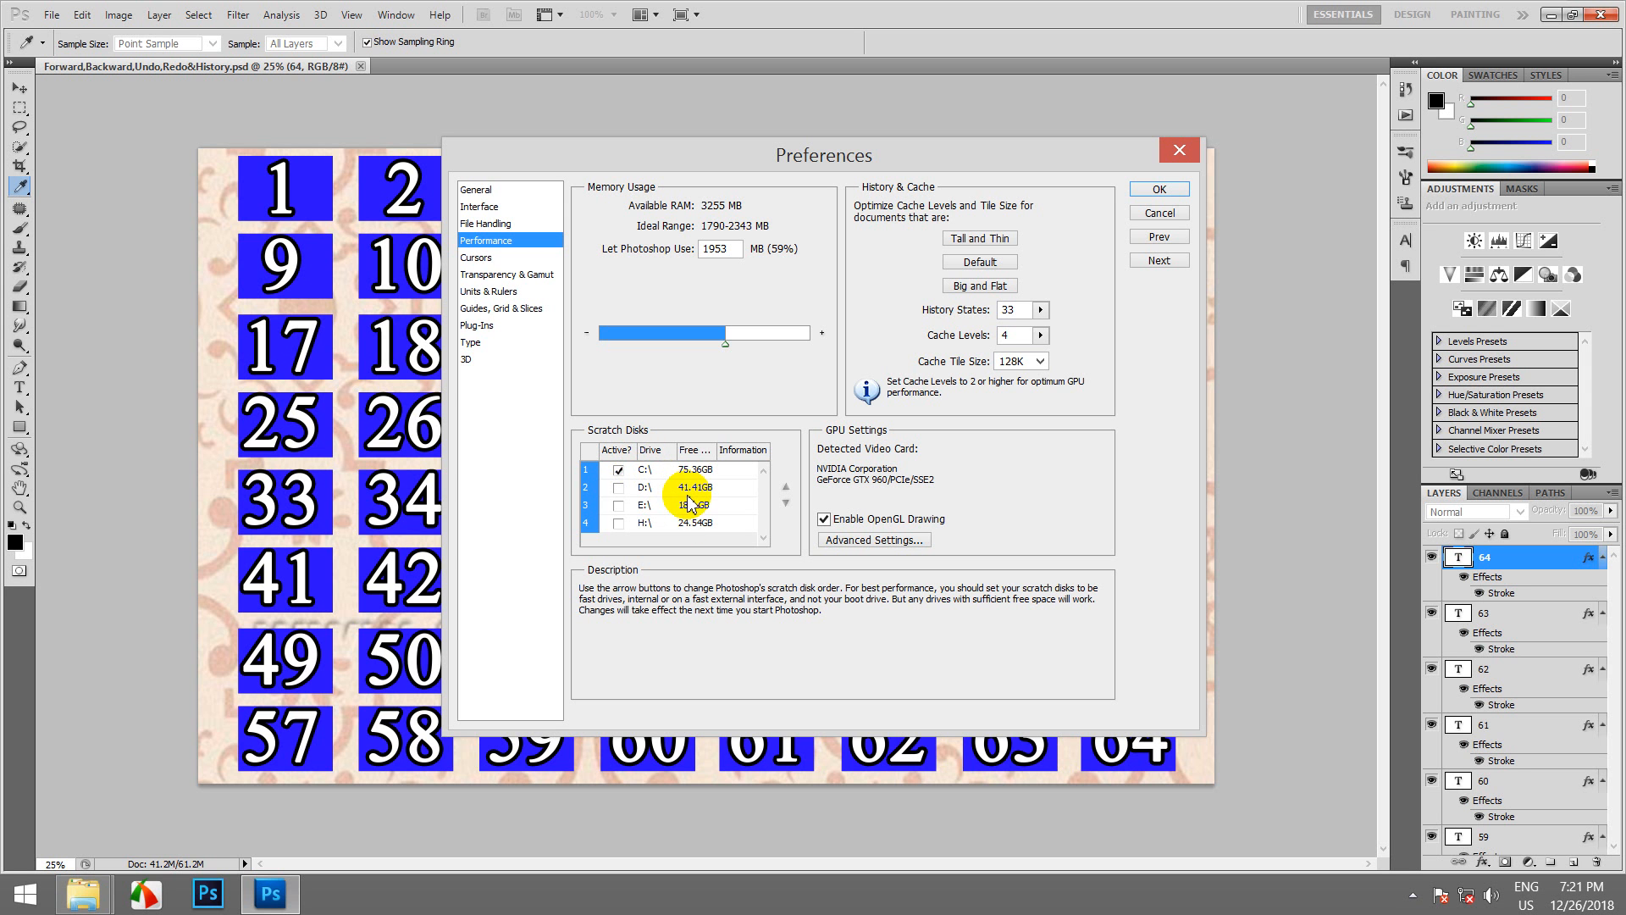
- Review the OpenGL modes in the advanced GPU settings and keep Normal
{"action": "left_click", "coordinate": [888, 542]}
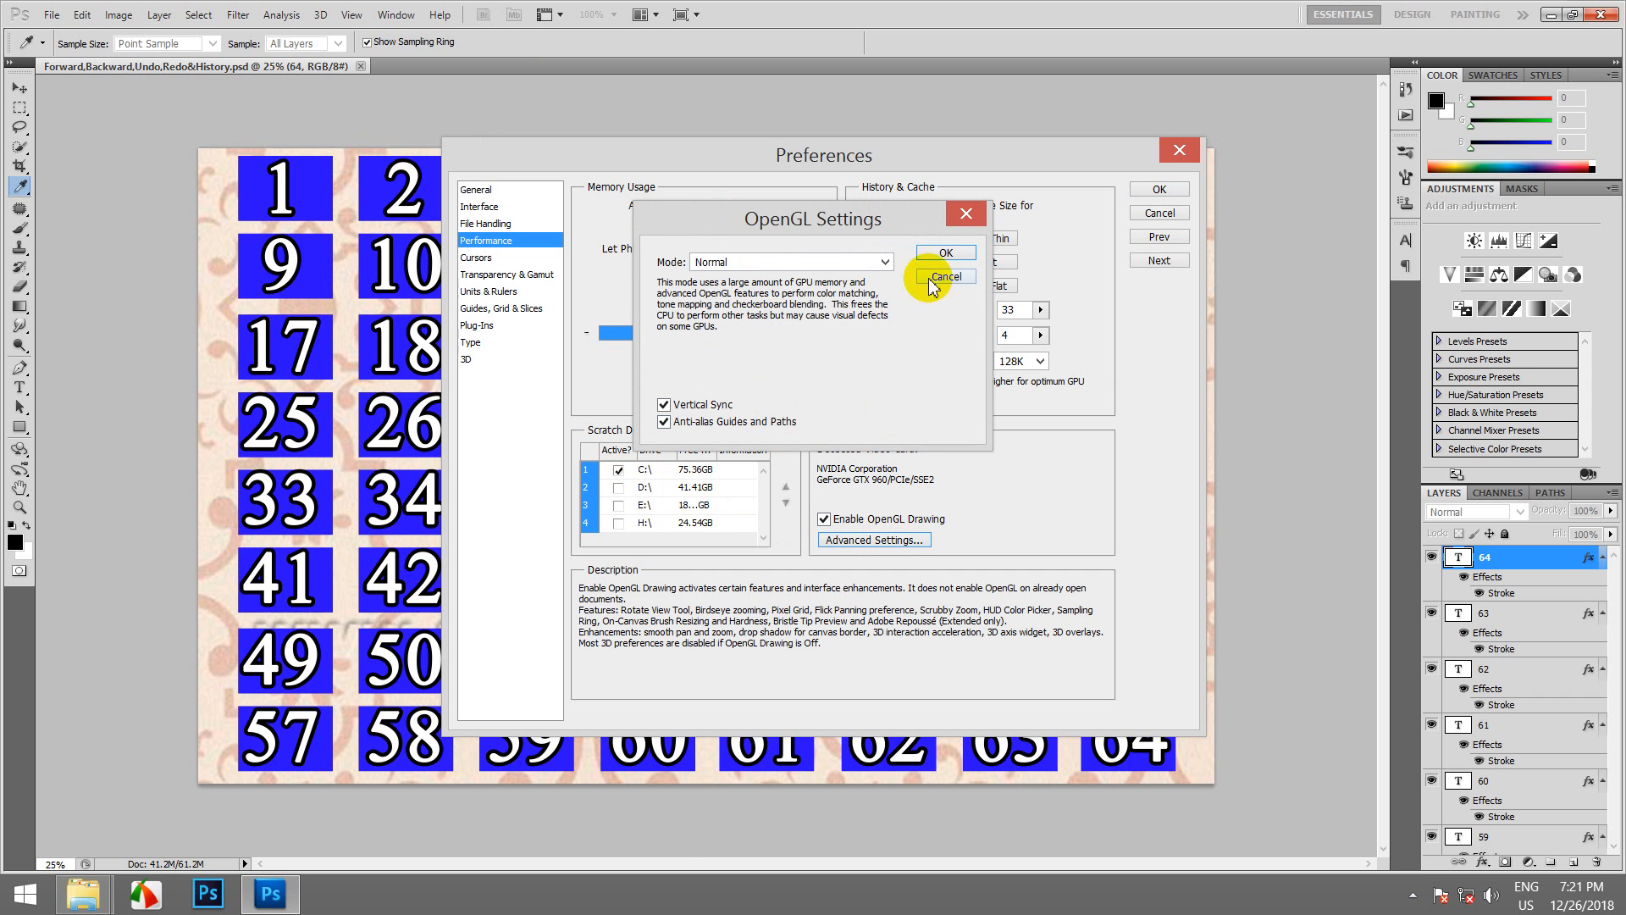
{"action": "left_click", "coordinate": [886, 261]}
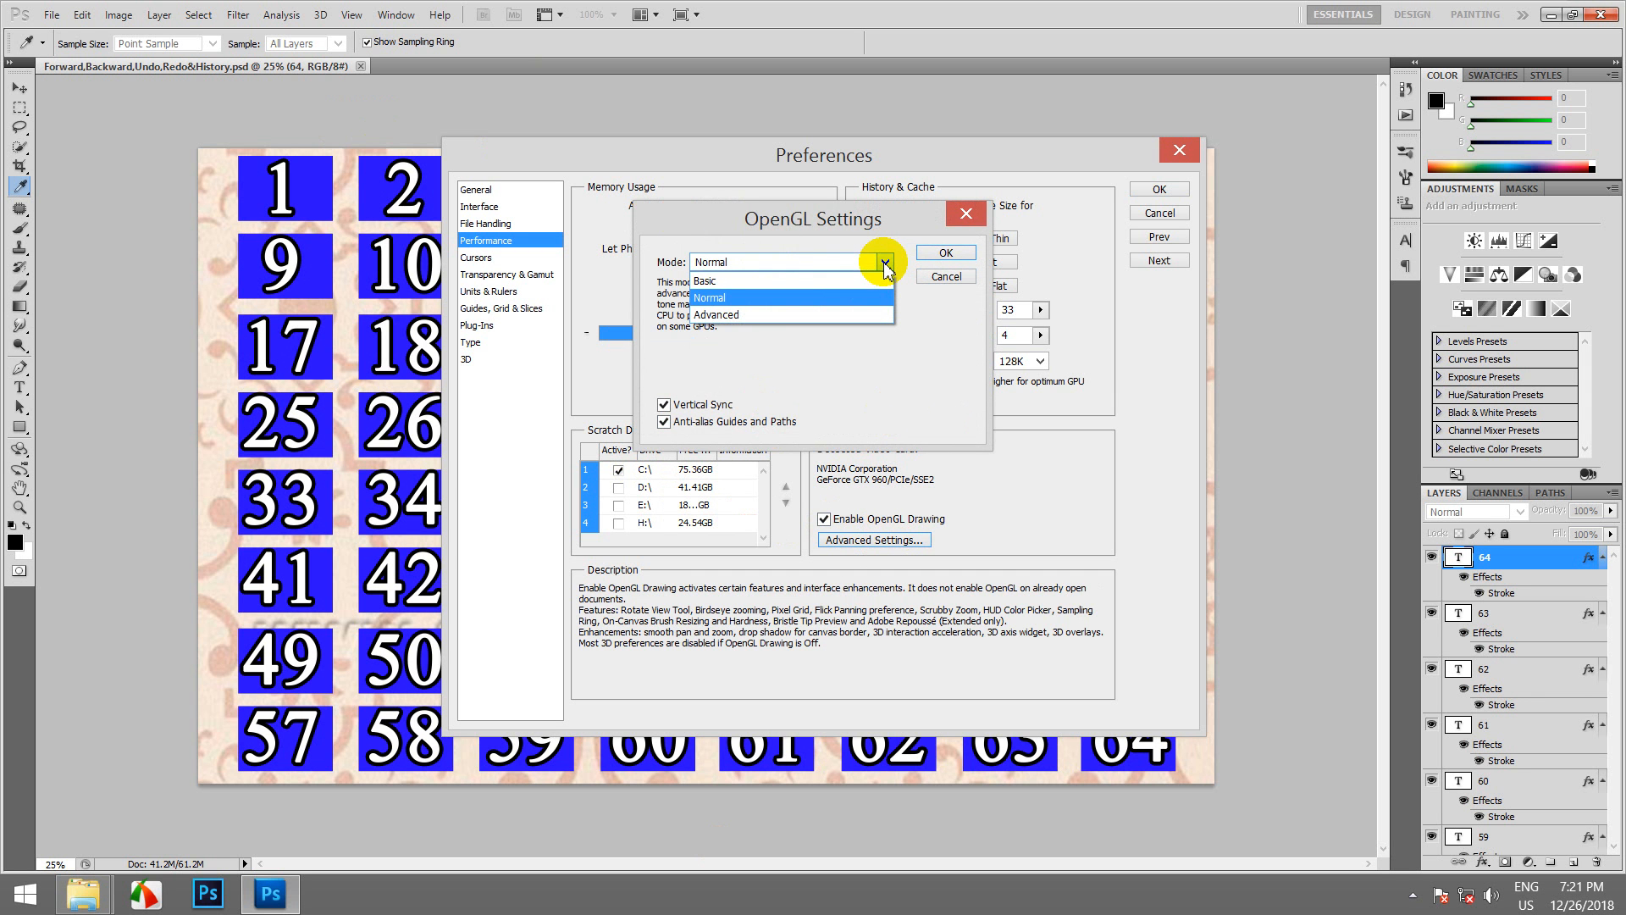
{"action": "left_click", "coordinate": [784, 305]}
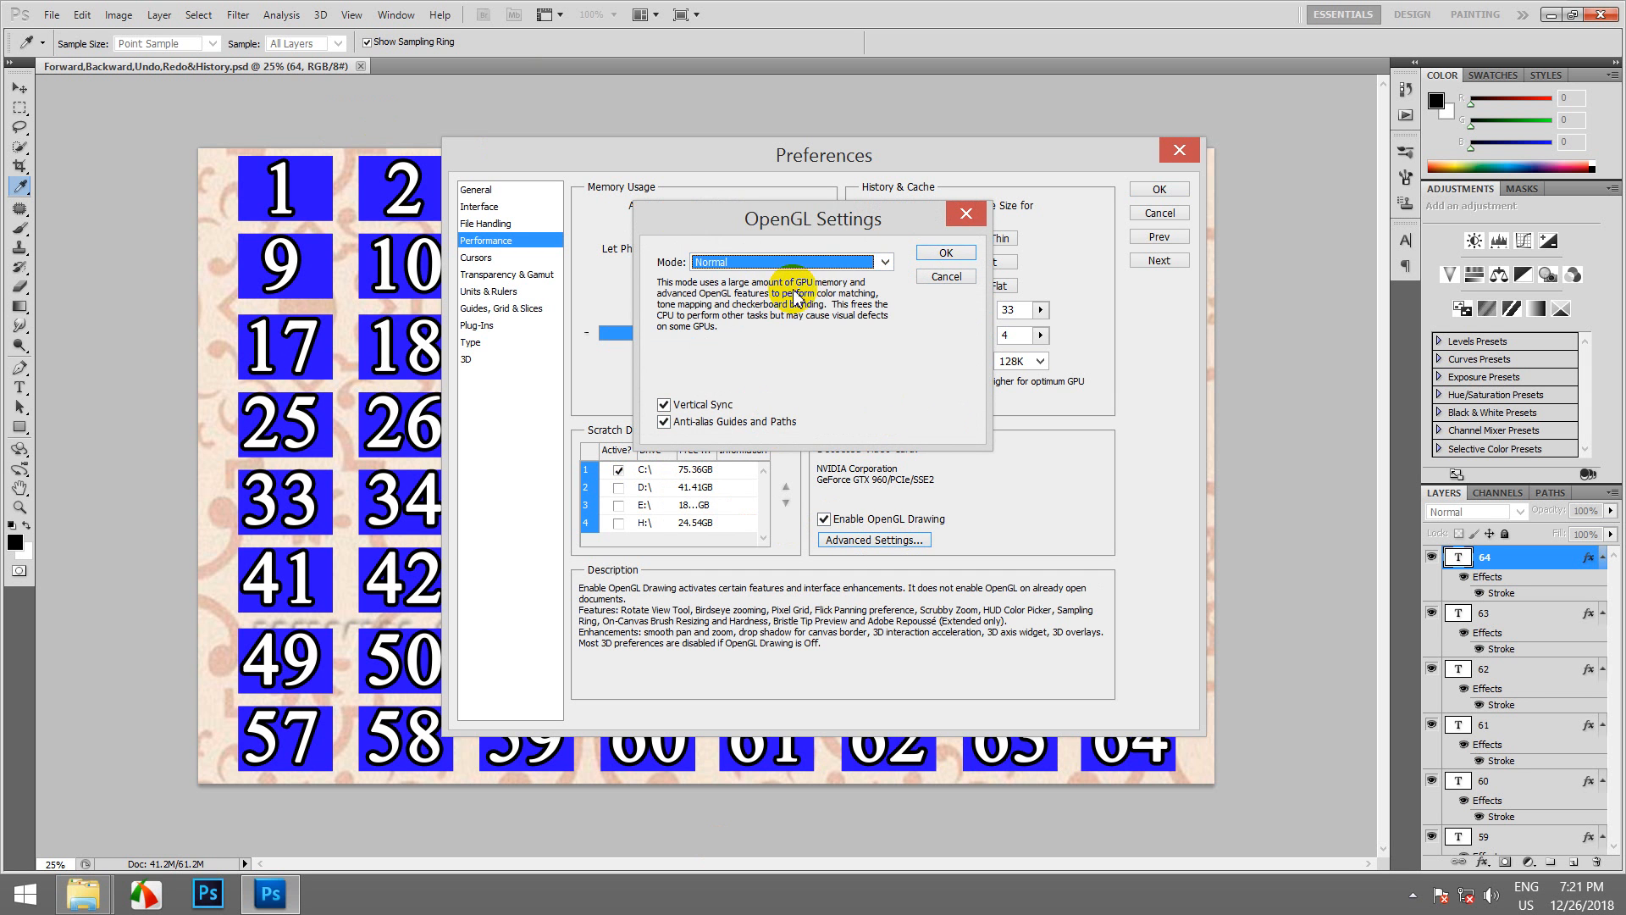
{"action": "left_click", "coordinate": [946, 253]}
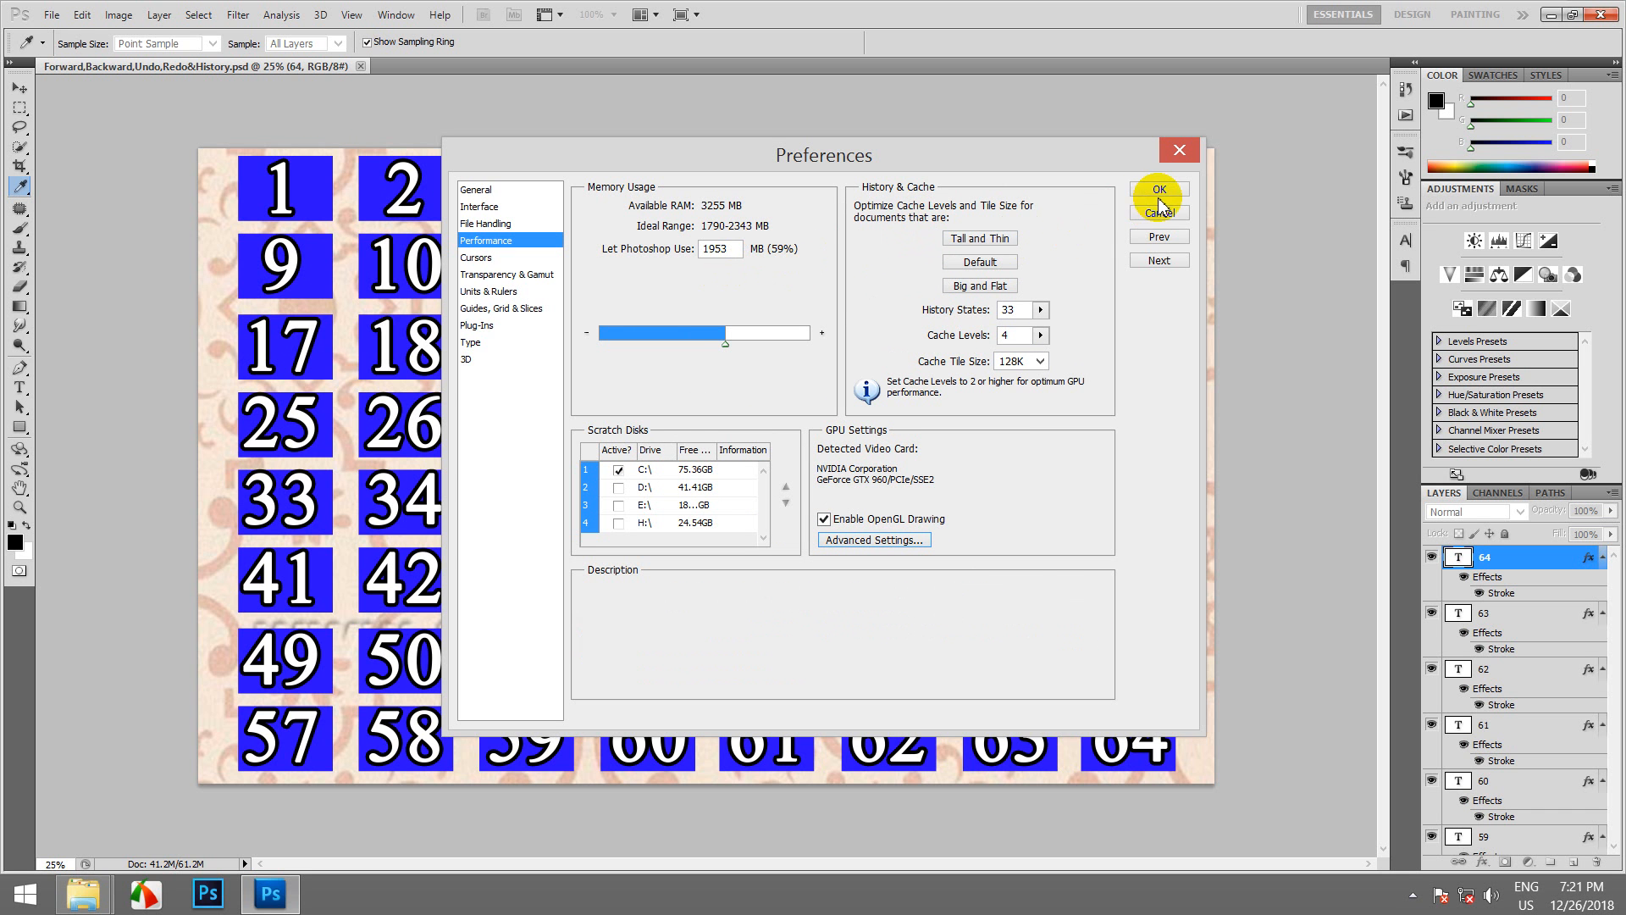
- Set History States to 29 and raise the memory allotted to Photoshop to 2288 MB (70%)
{"action": "left_click", "coordinate": [1040, 309]}
{"action": "mouse_move", "coordinate": [1045, 335]}
{"action": "left_mouse_down"}
{"action": "mouse_move", "coordinate": [1142, 341]}
{"action": "mouse_move", "coordinate": [1041, 335]}
{"action": "left_mouse_up"}
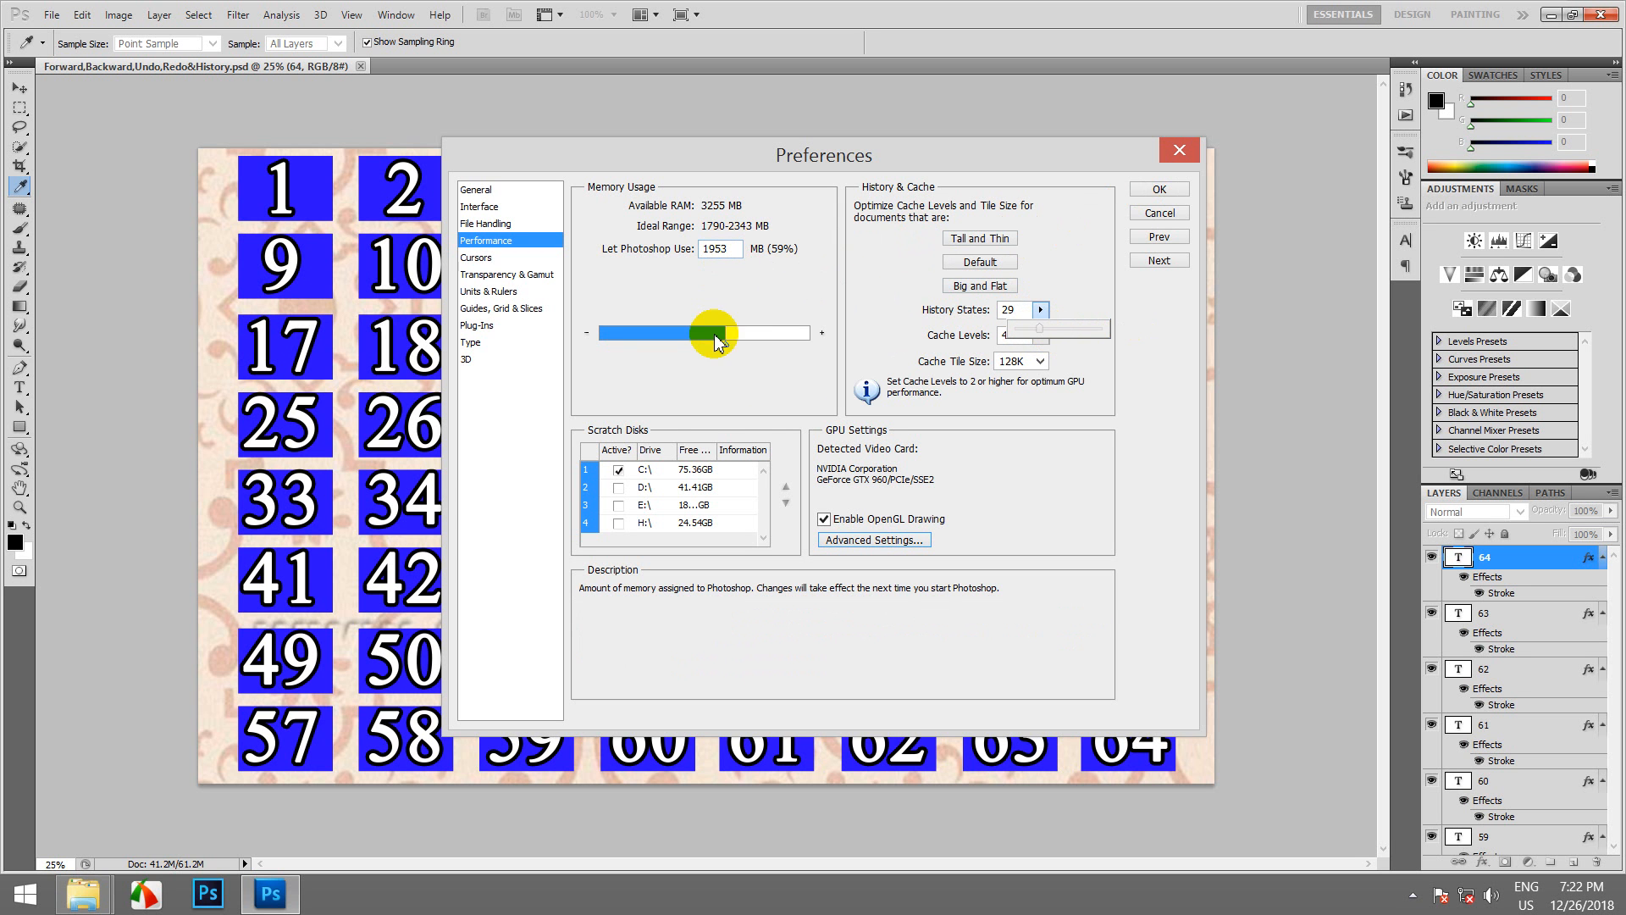
{"action": "left_click_drag", "start_coordinate": [726, 342], "coordinate": [731, 344]}
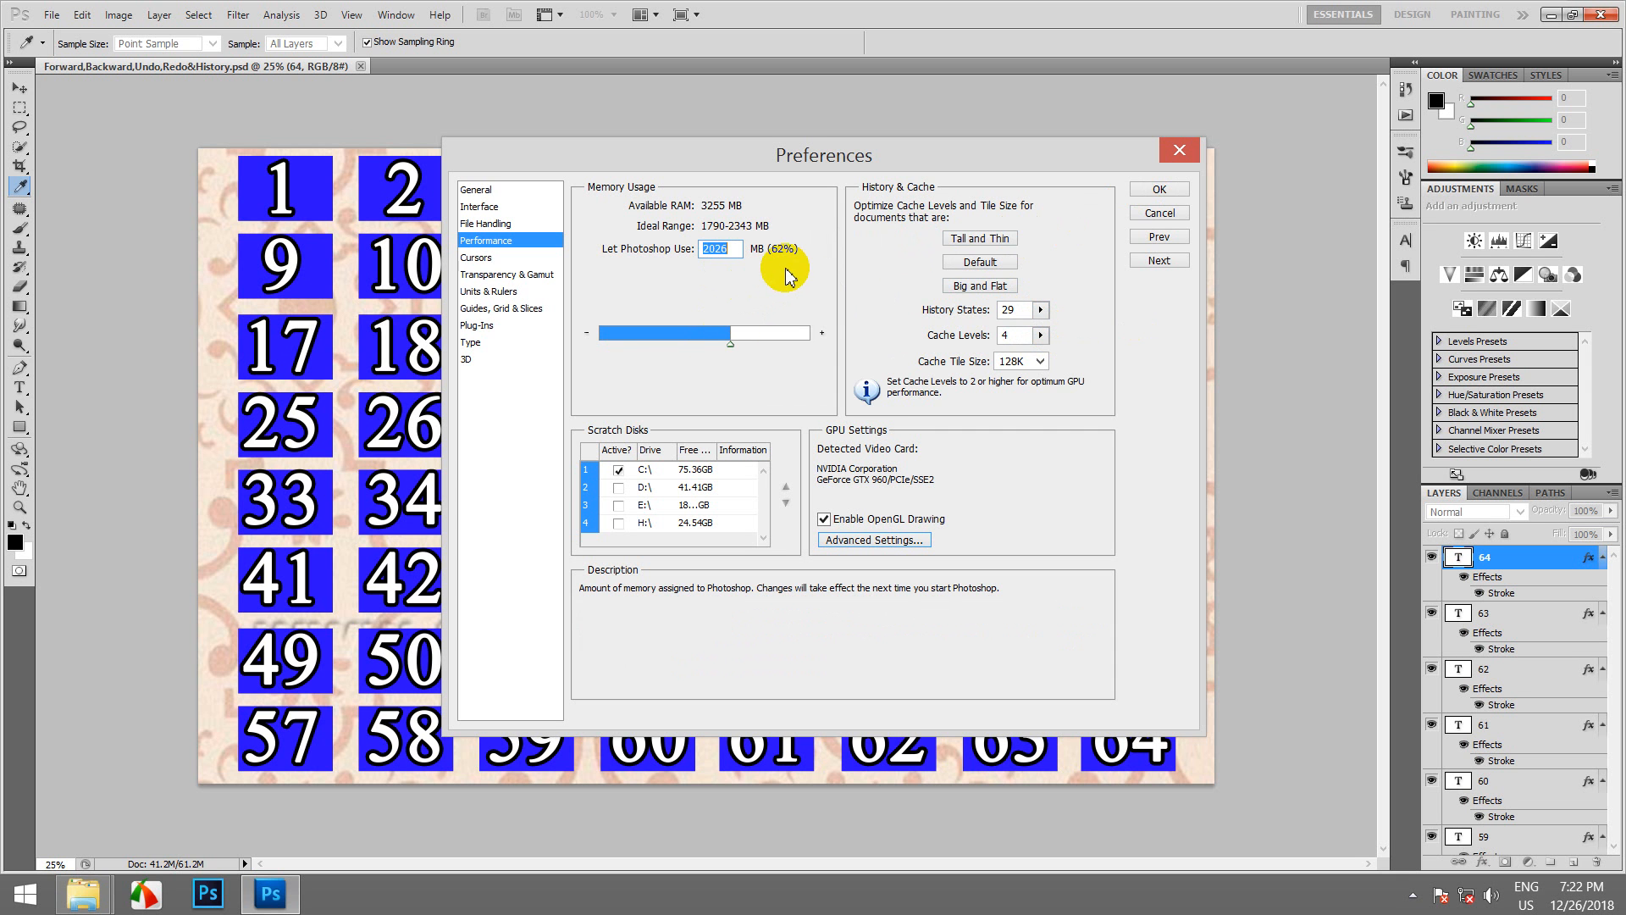
{"action": "left_click_drag", "start_coordinate": [731, 342], "coordinate": [738, 342]}
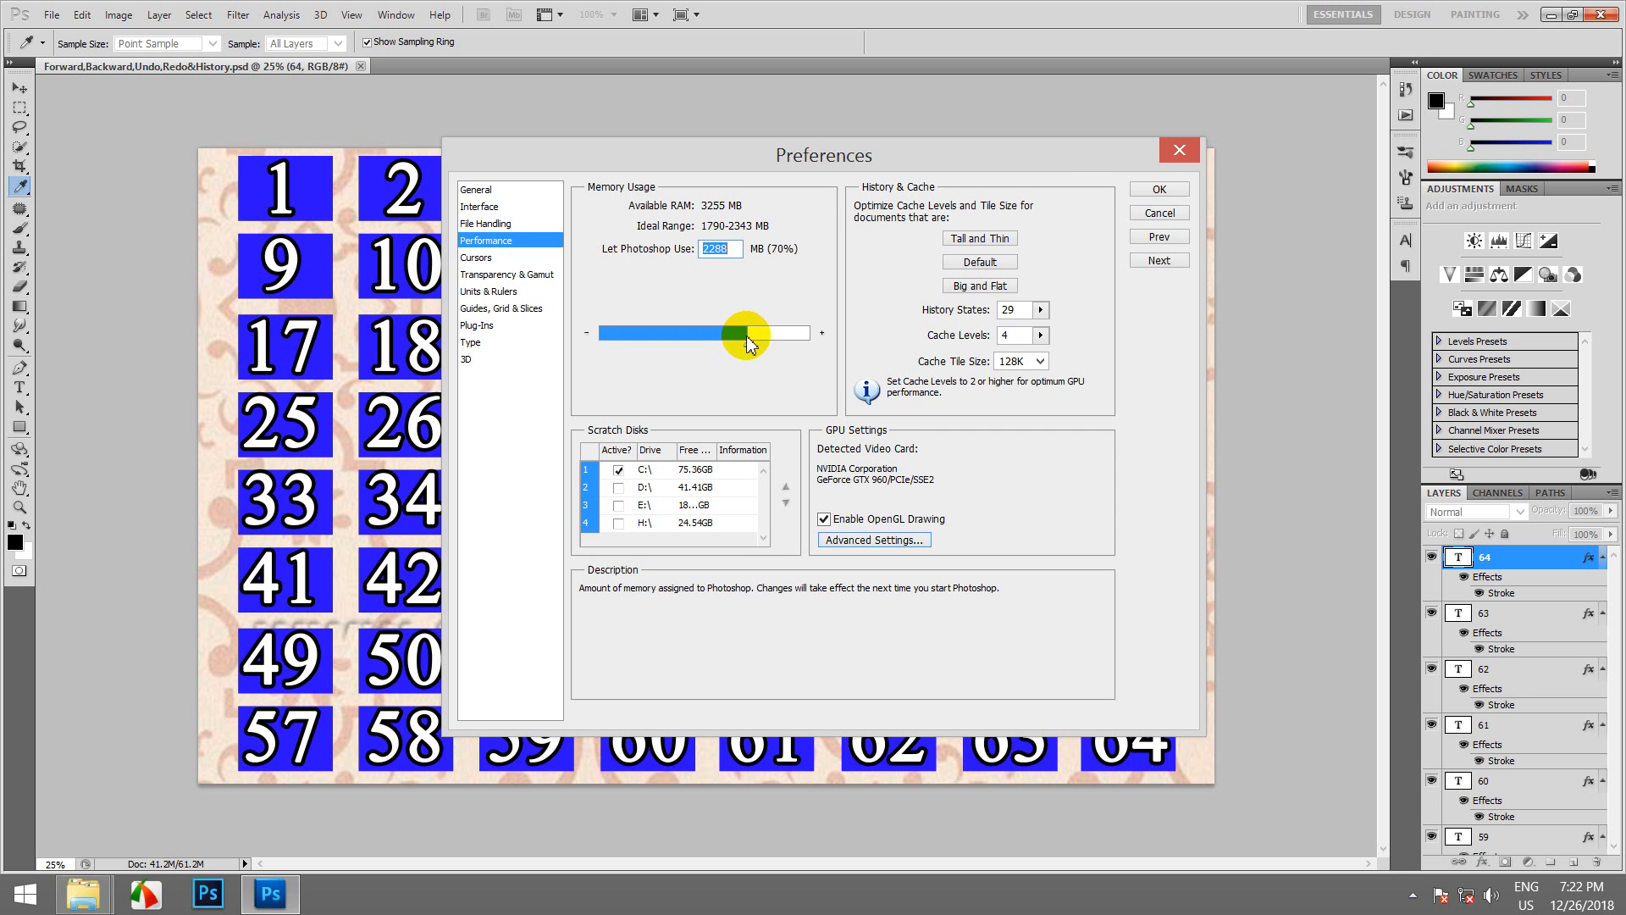
- Apply the changed preferences and quit Photoshop CS 5
{"action": "left_click", "coordinate": [1160, 189]}
{"action": "key", "text": "m"}
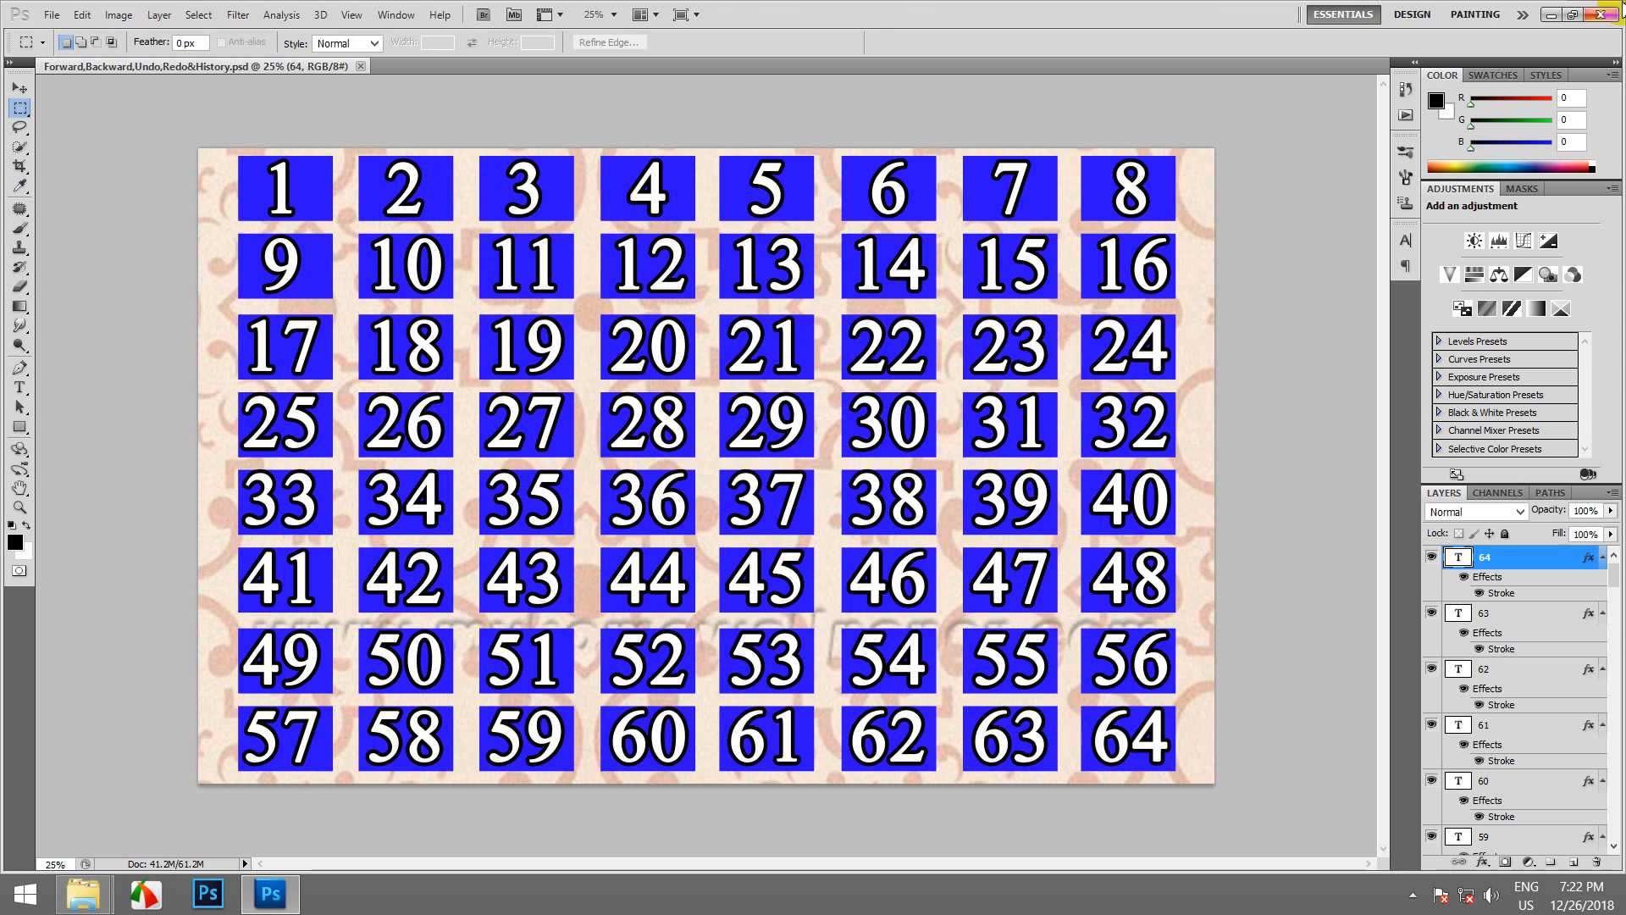
{"action": "left_click", "coordinate": [1600, 14]}
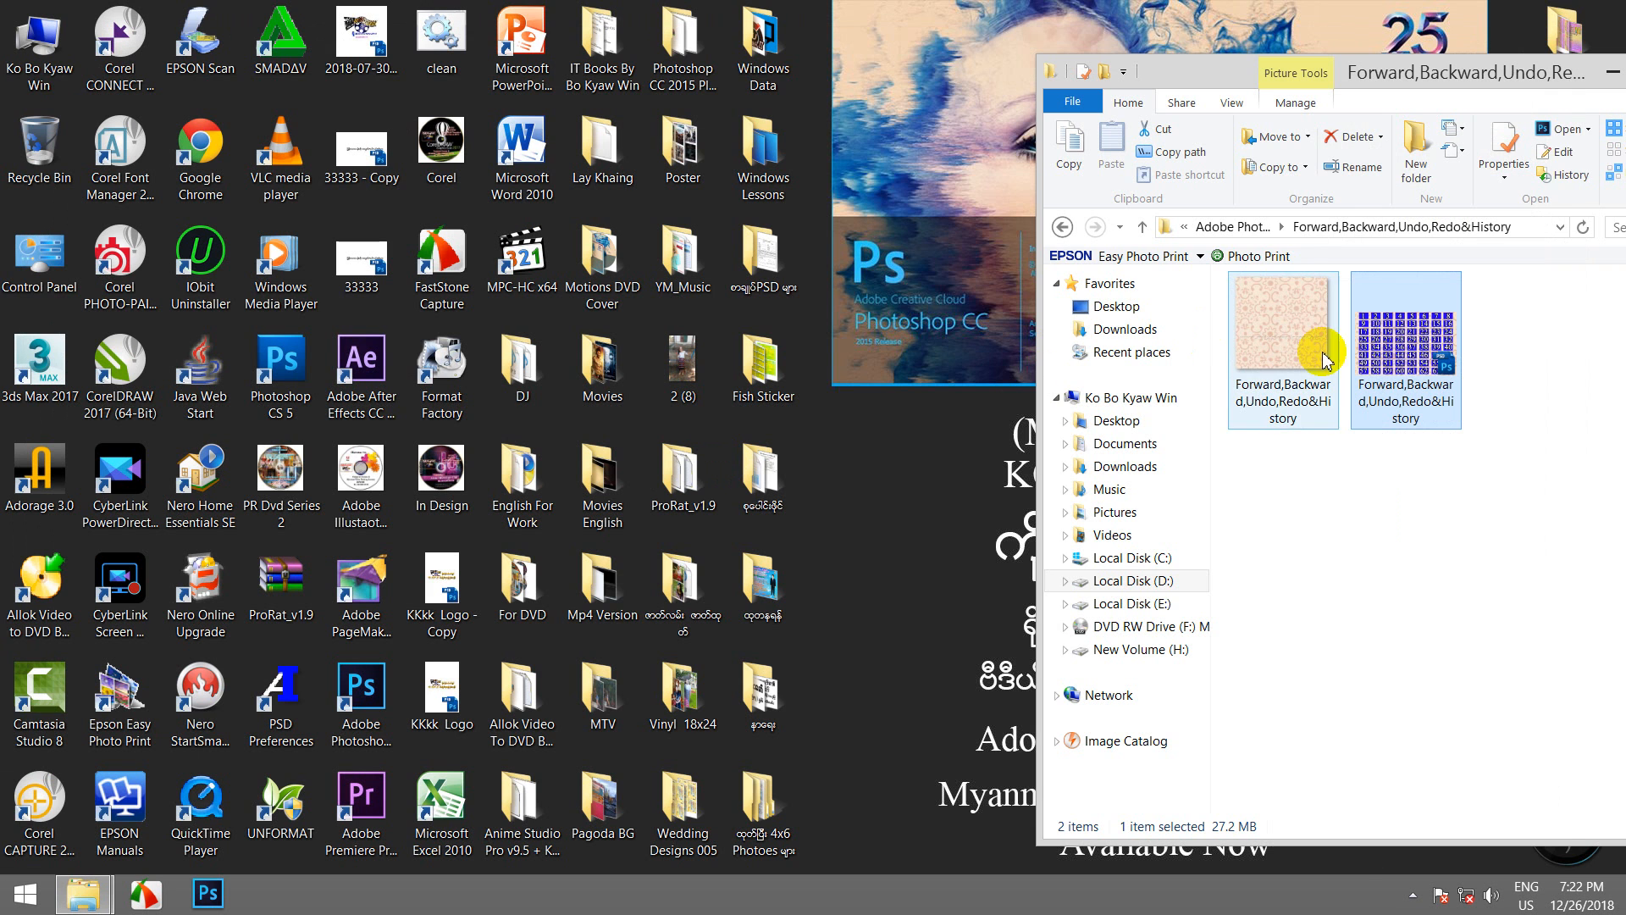
{"action": "left_click", "coordinate": [1323, 231]}
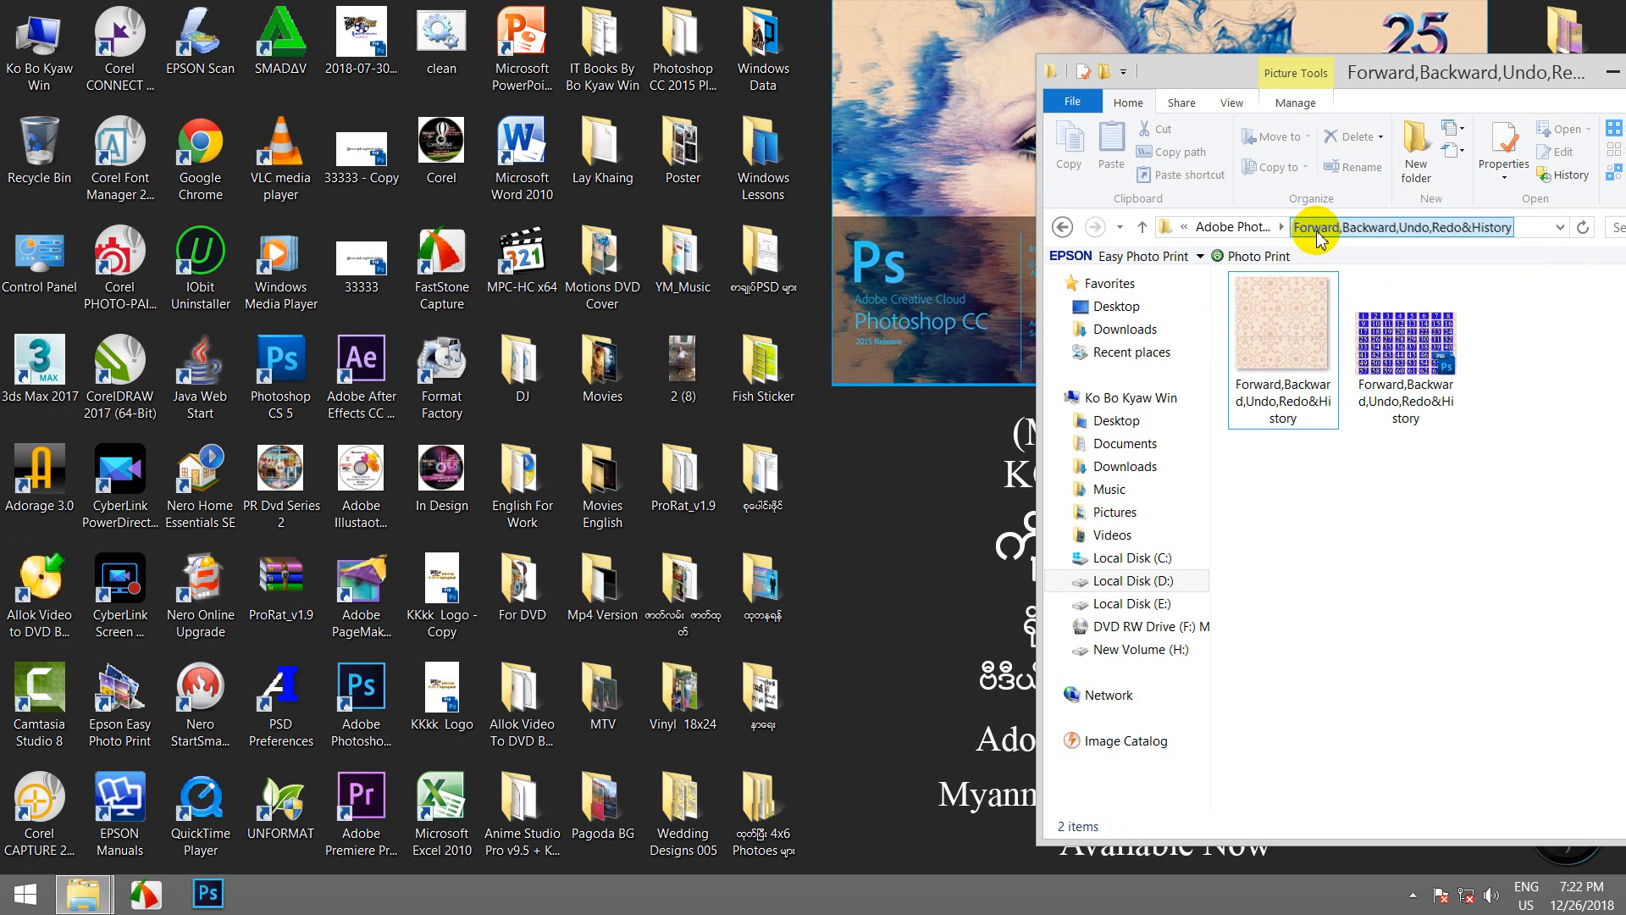
{"action": "left_click", "coordinate": [1371, 230]}
{"action": "left_click", "coordinate": [1410, 228]}
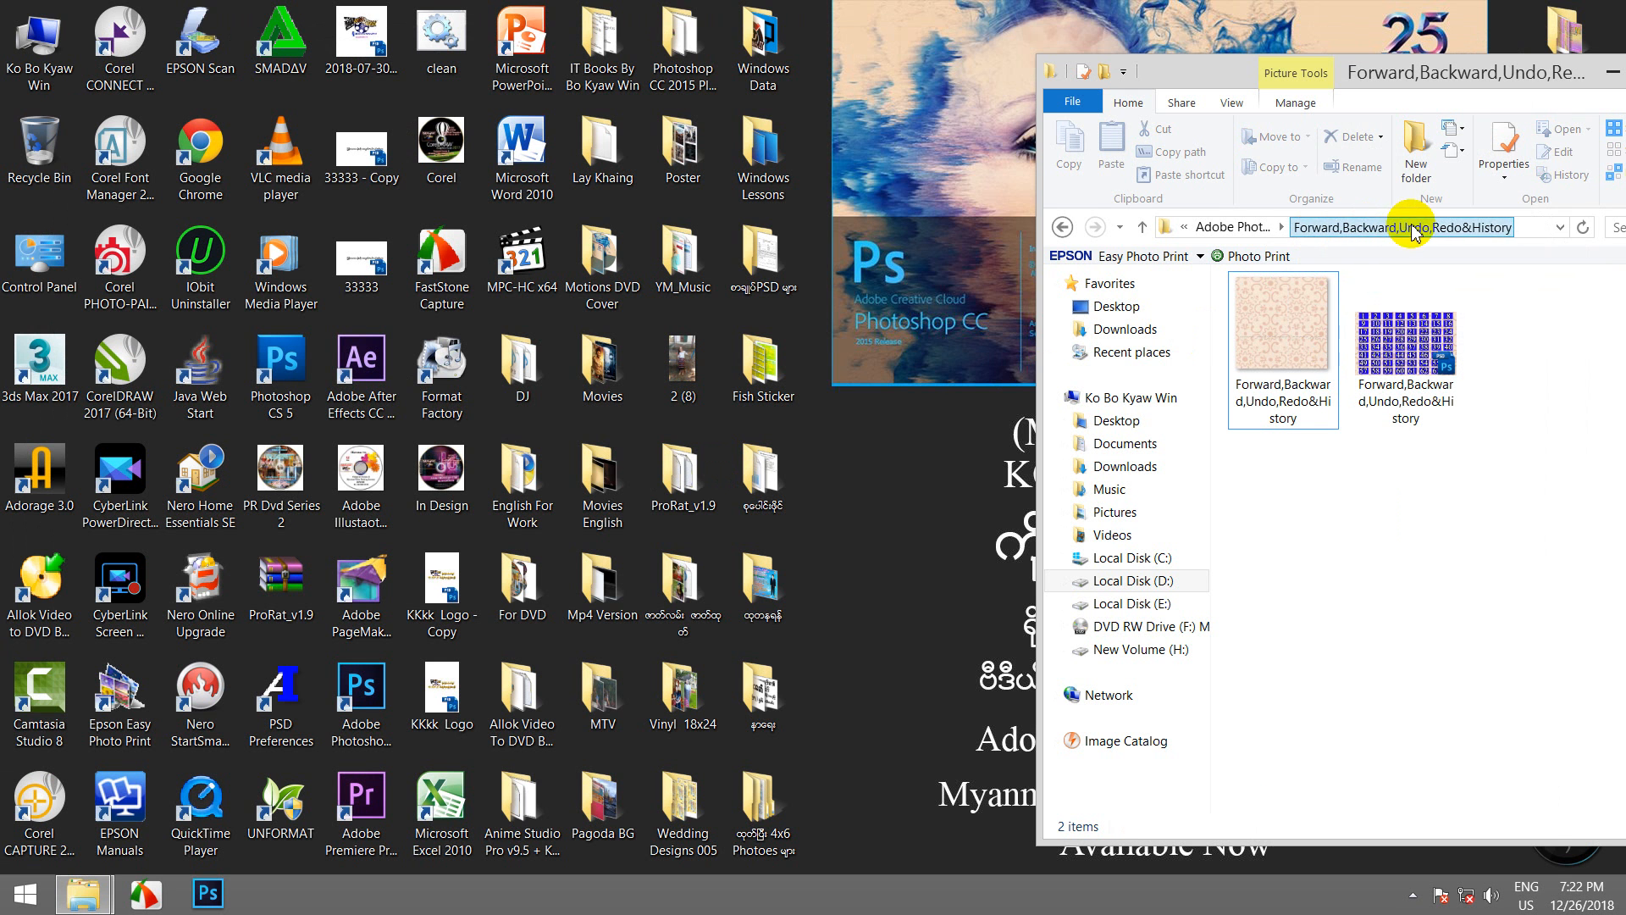
{"action": "left_click", "coordinate": [1448, 229]}
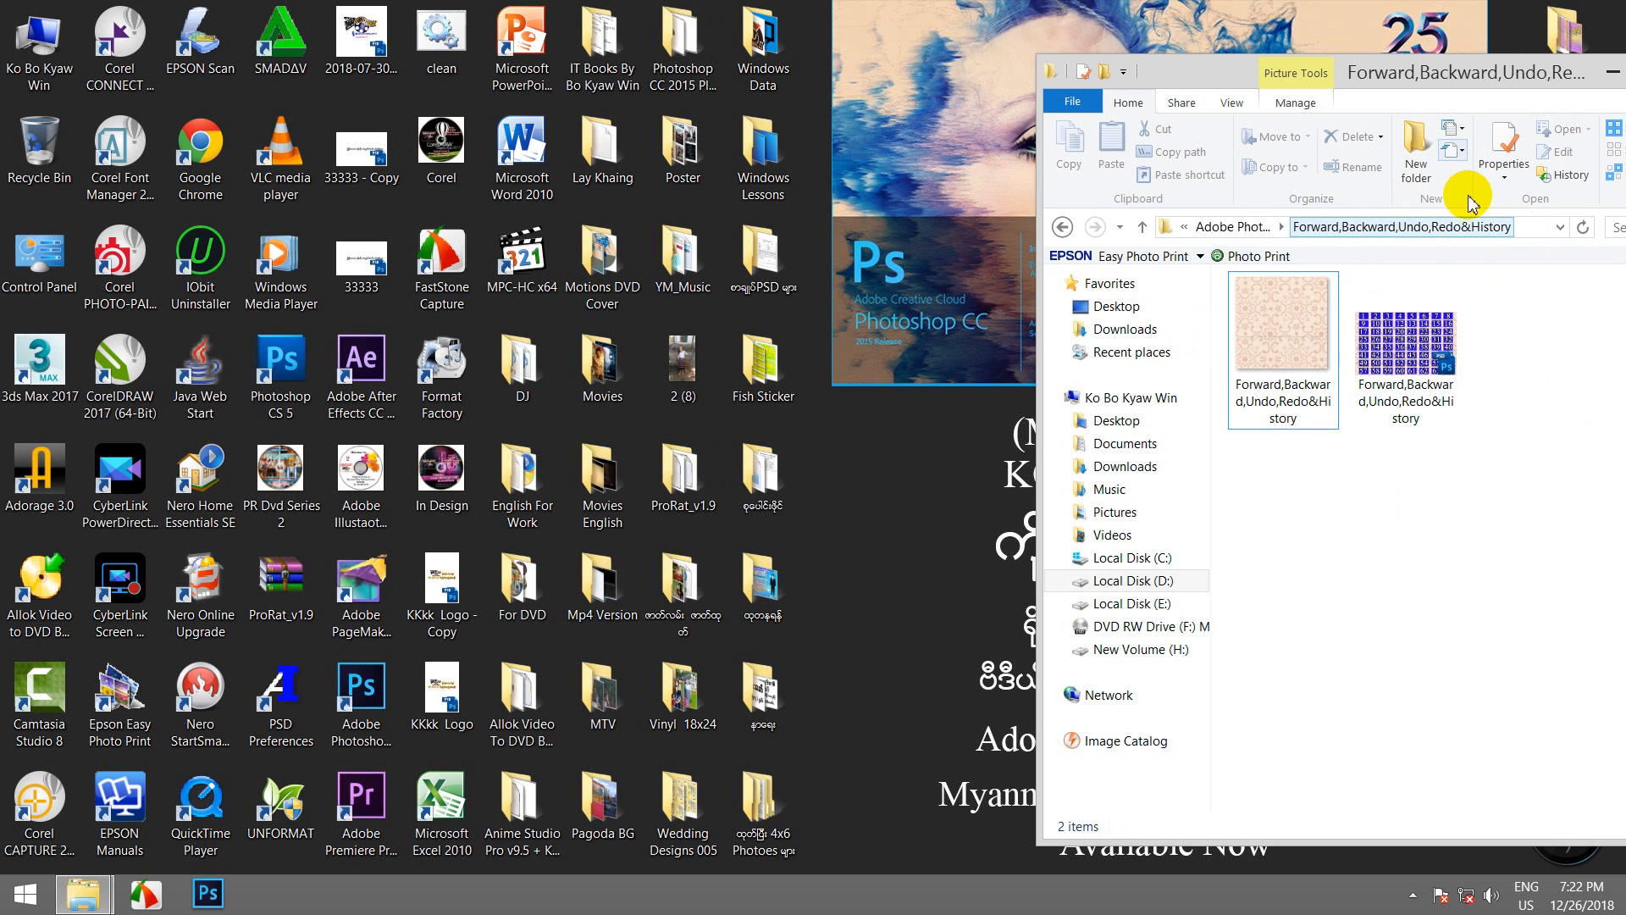
{"action": "left_click_drag", "start_coordinate": [1468, 78], "coordinate": [1016, 63]}
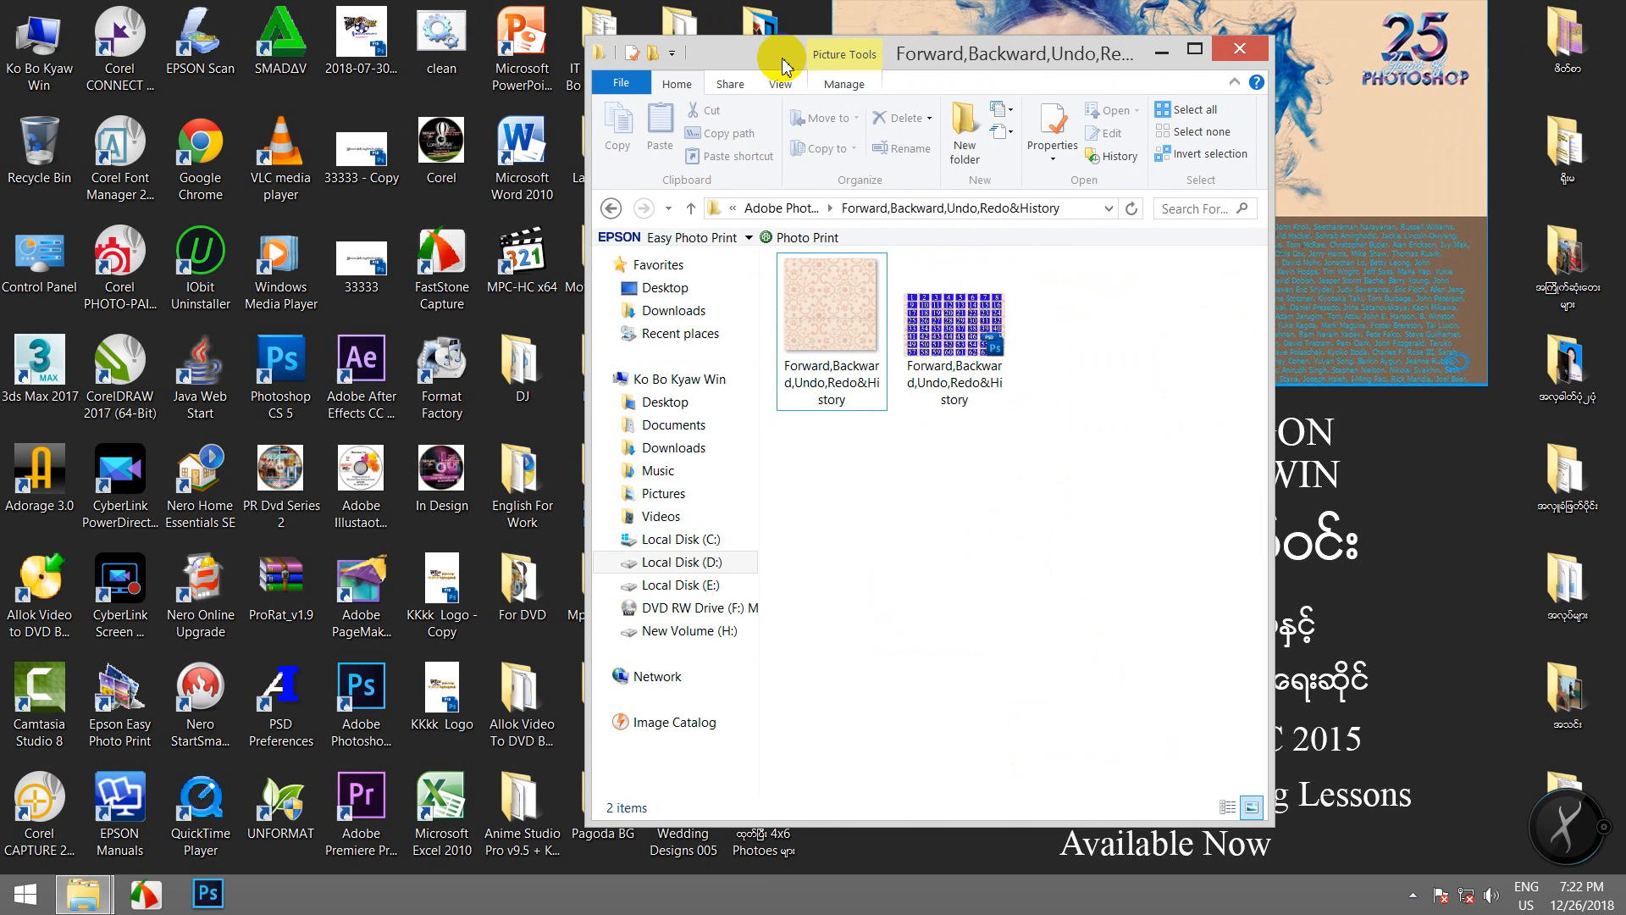
{"action": "left_click_drag", "start_coordinate": [773, 66], "coordinate": [1241, 96]}
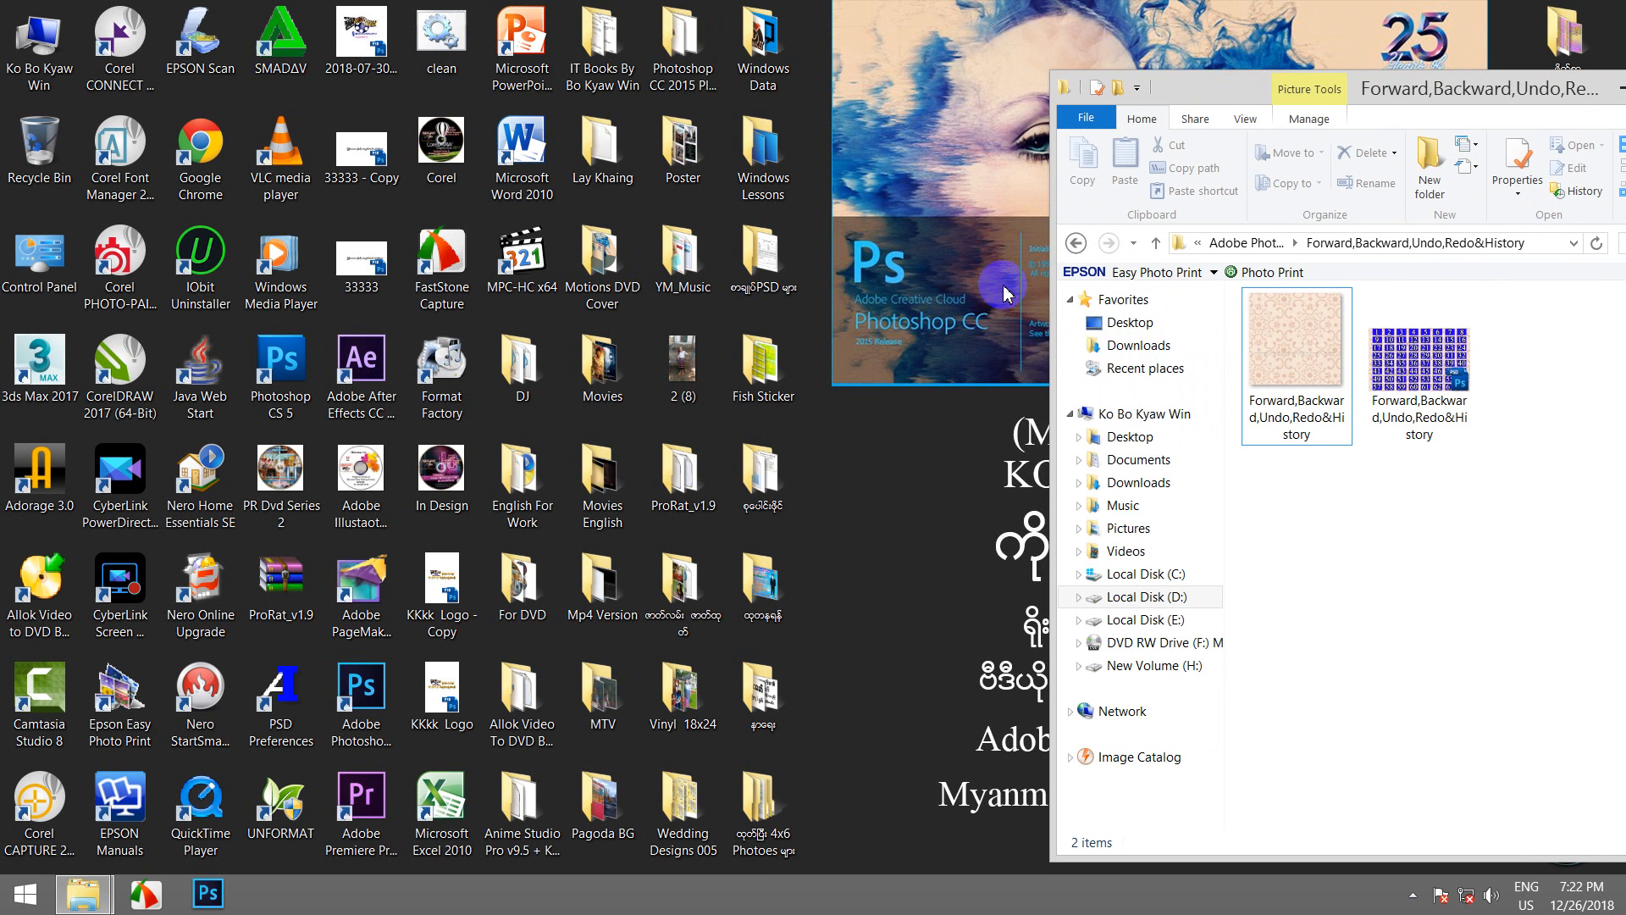